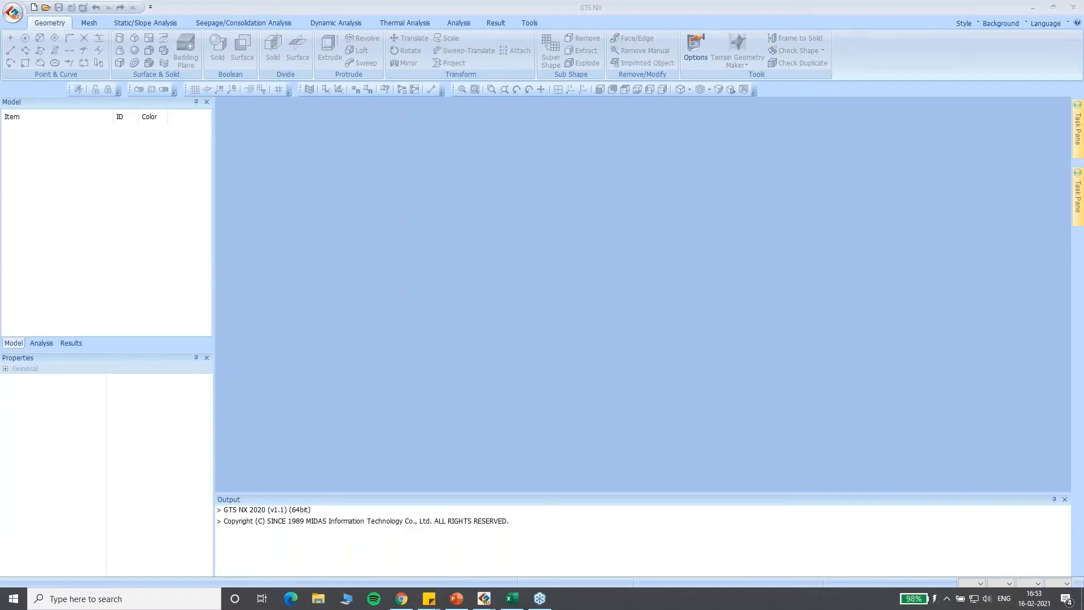
Create a new document with a 2D model type, Y gravity direction and kN, m, J, sec units.
click(12, 12)
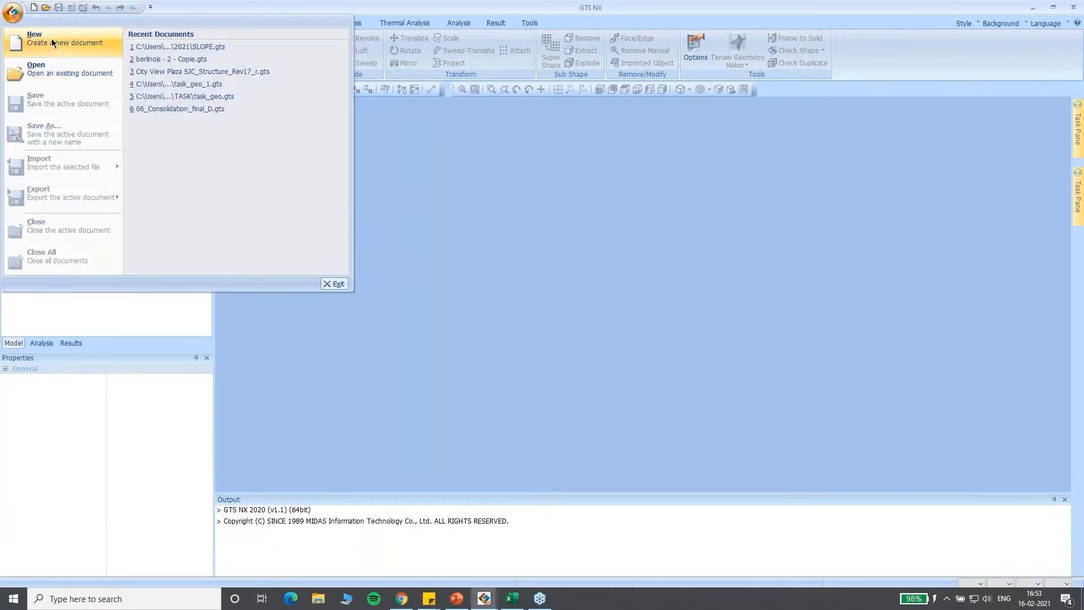
click(52, 38)
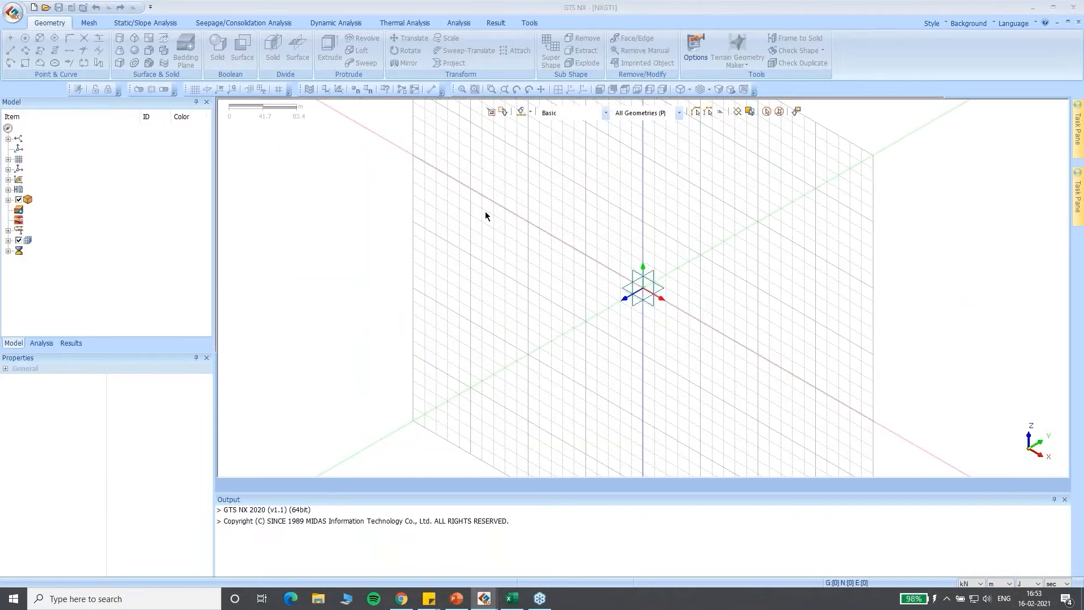
drag(504, 164, 473, 138)
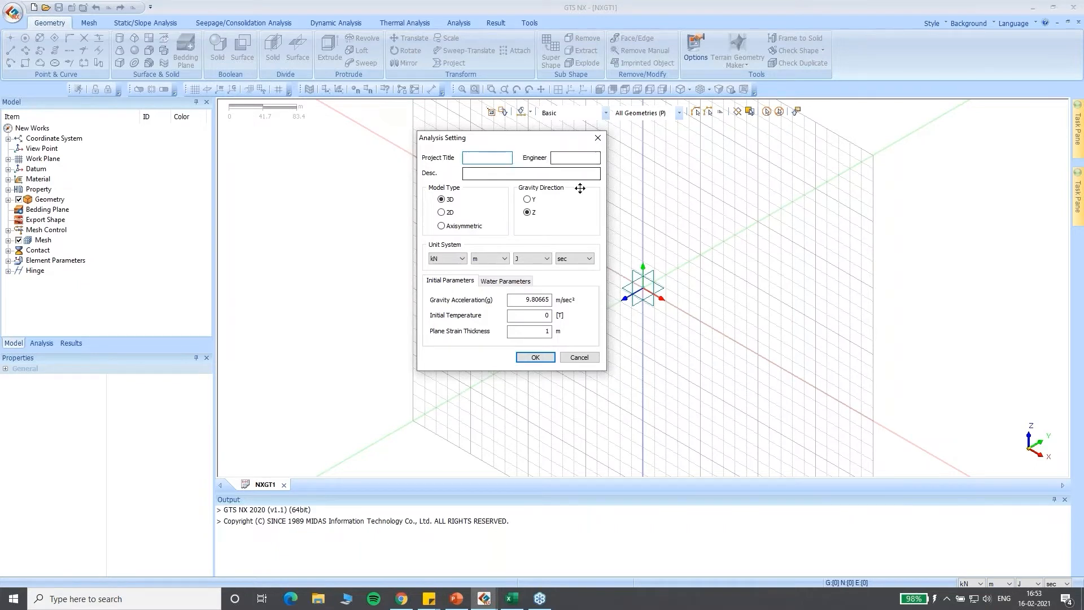
click(441, 212)
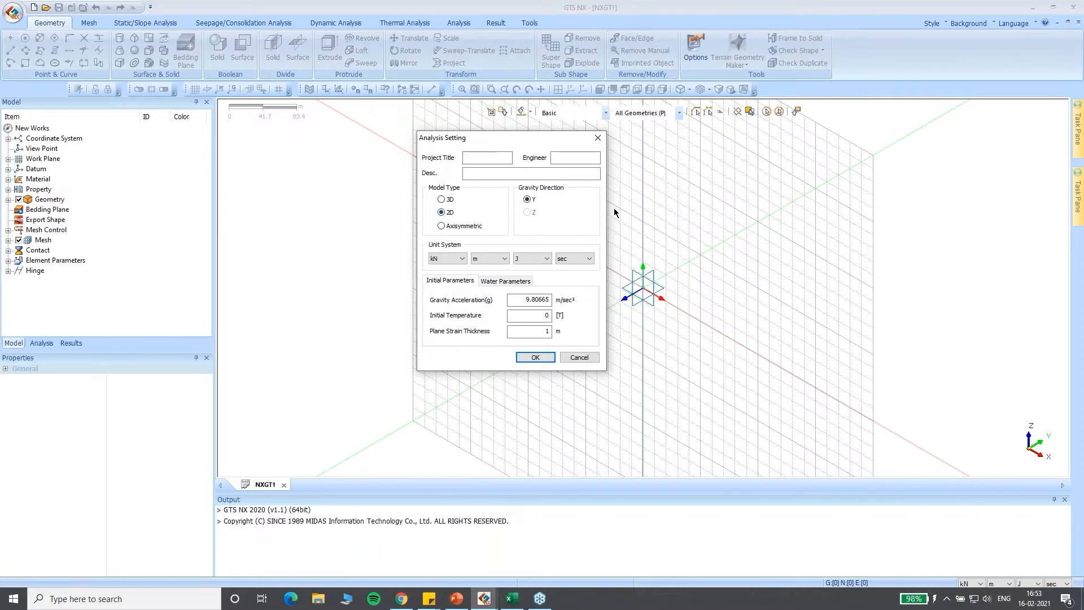
drag(538, 140, 561, 142)
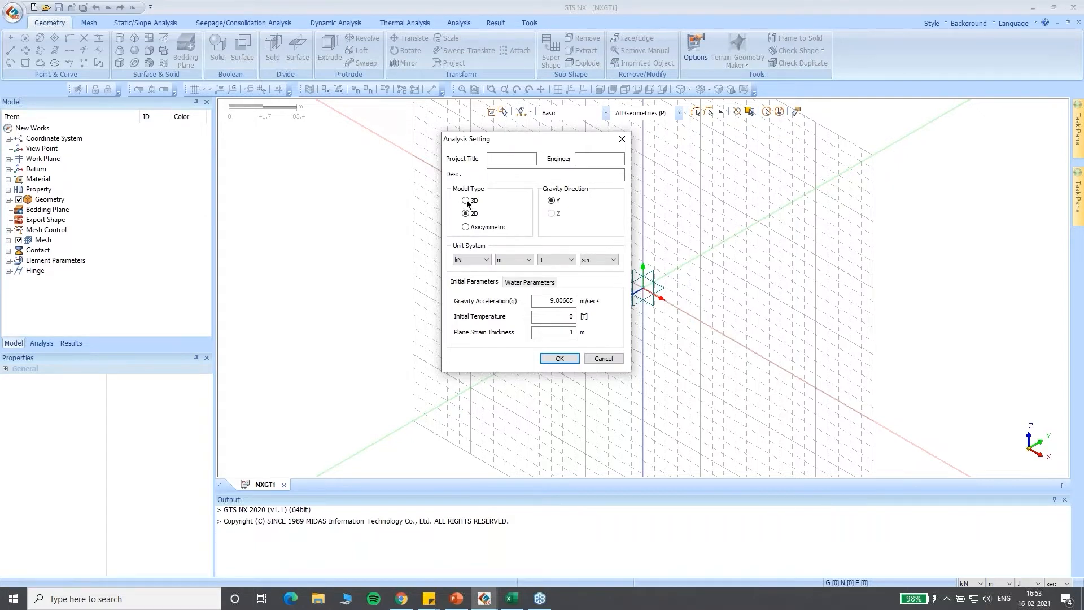
click(551, 213)
drag(581, 149, 603, 182)
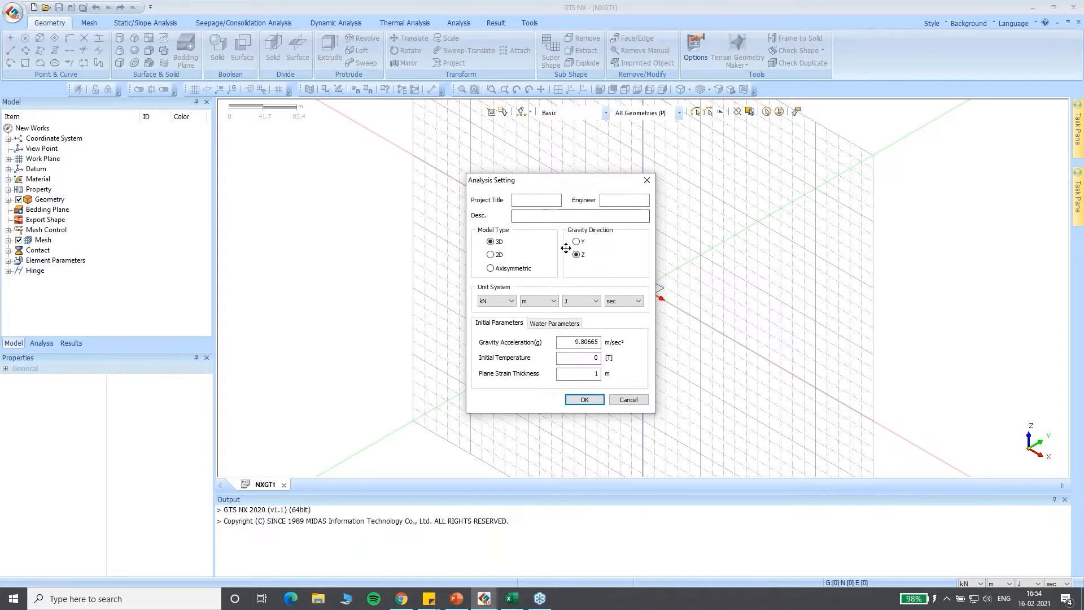
click(490, 254)
click(585, 399)
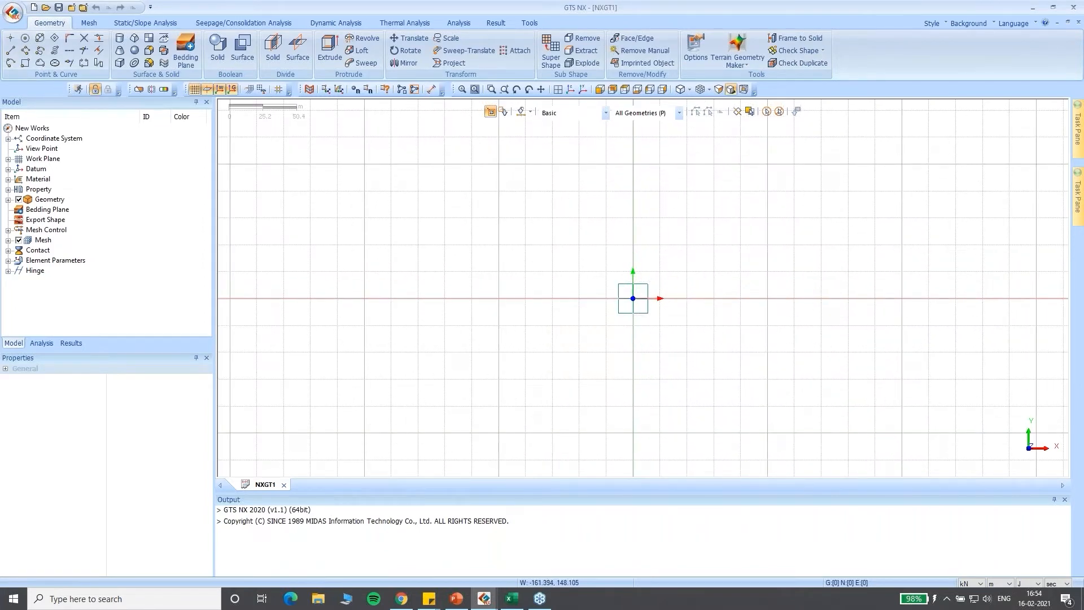
Move the view toolbar and the selection-lock toolbar onto a separate toolbar row.
mouse_move(454, 89)
mouse_down()
mouse_move(335, 94)
mouse_move(390, 77)
mouse_move(364, 83)
mouse_move(462, 88)
mouse_up()
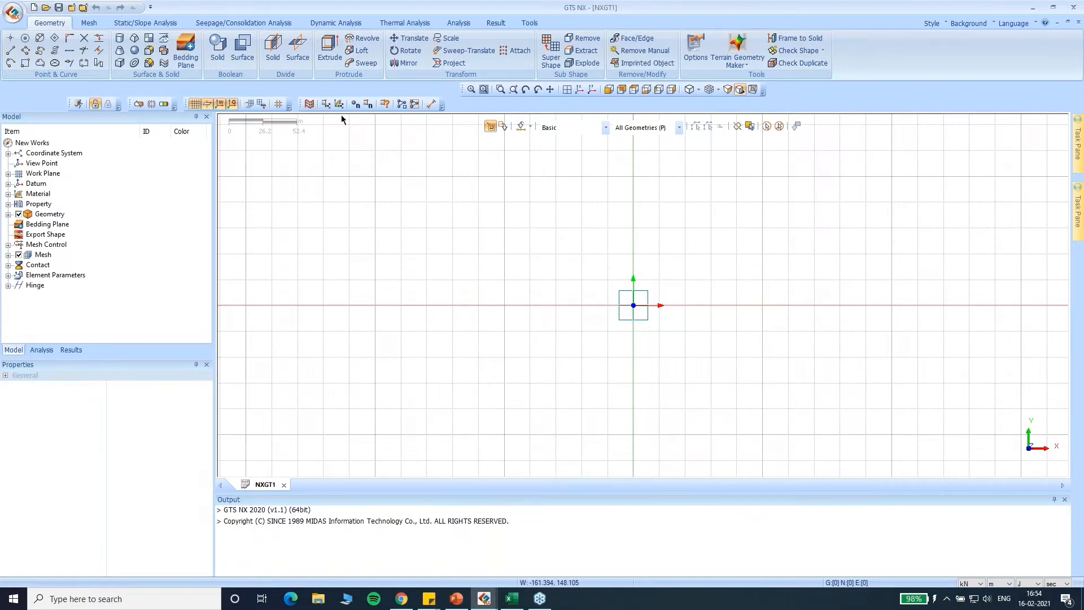
drag(70, 104, 45, 91)
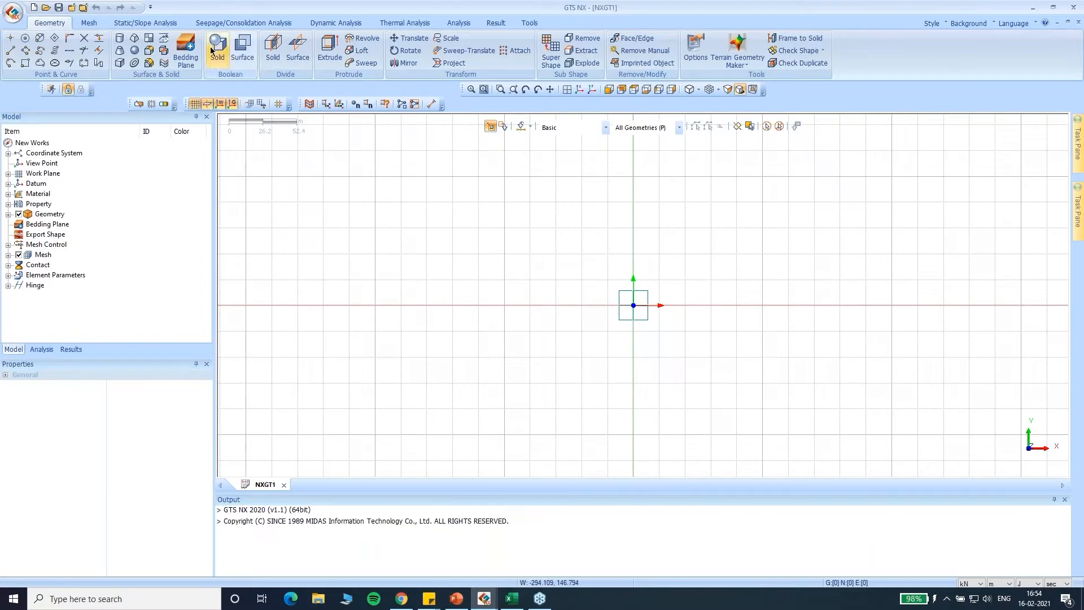
Define the work plane grid with a 2 m width and a user-defined number of 100.
click(262, 104)
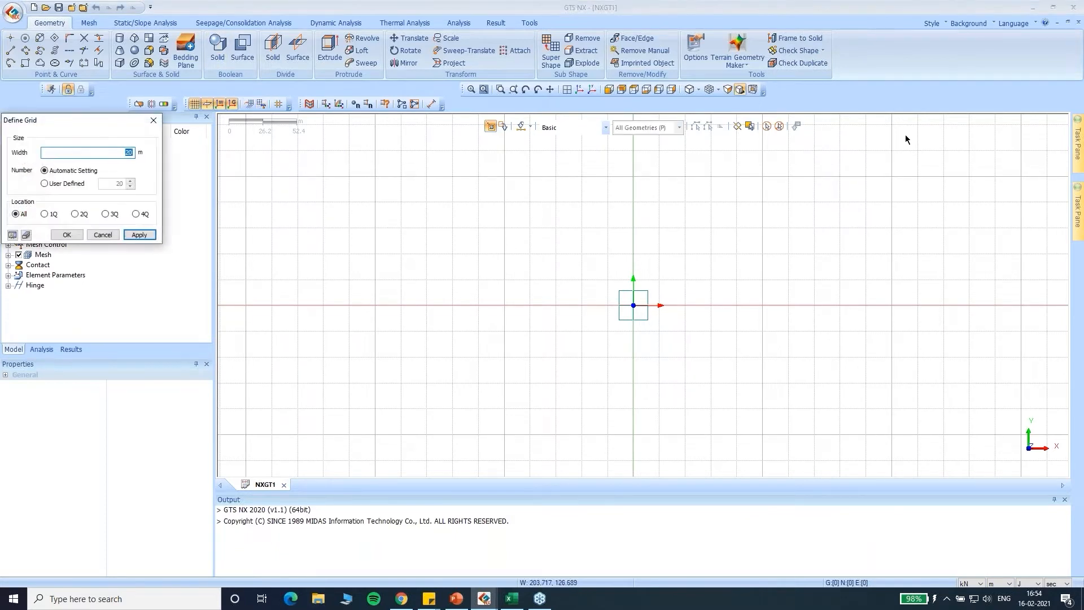
drag(92, 121, 340, 151)
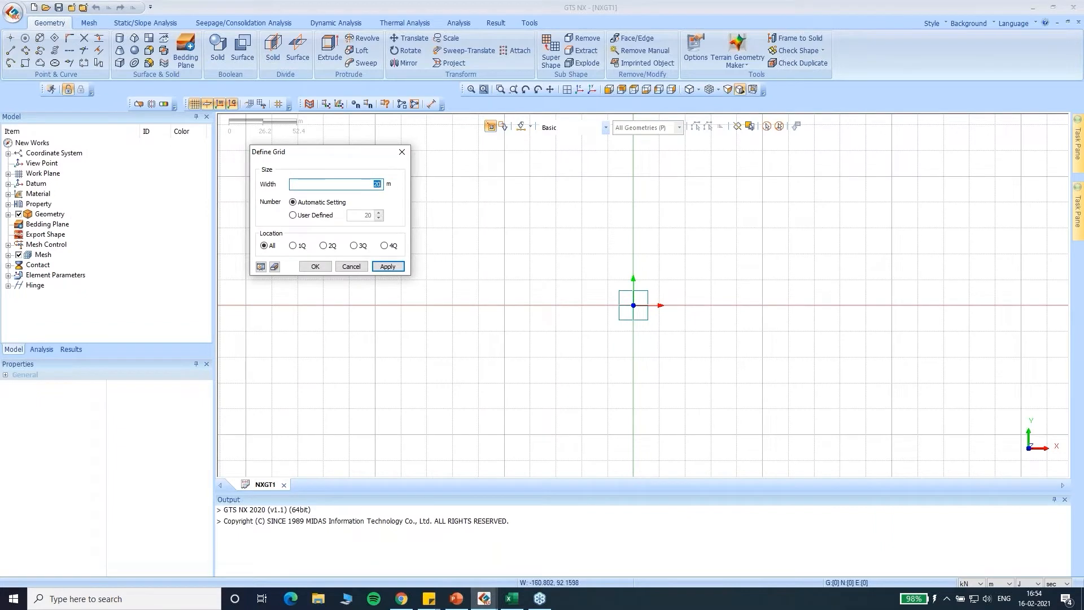
text(2)
click(292, 215)
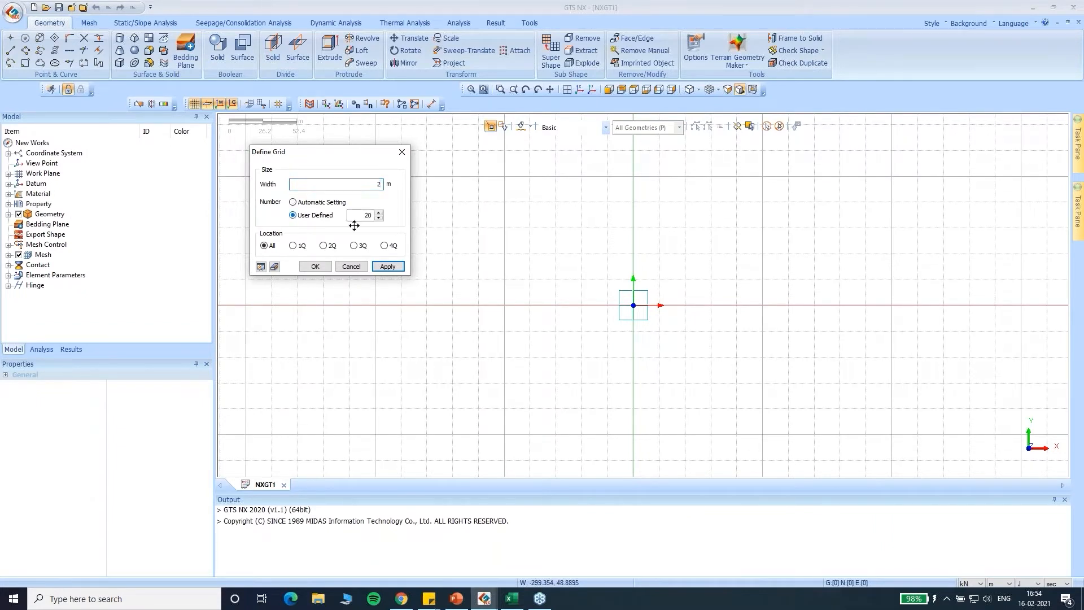
double_click(365, 215)
text(100)
click(315, 265)
scroll(627, 313, up, 2)
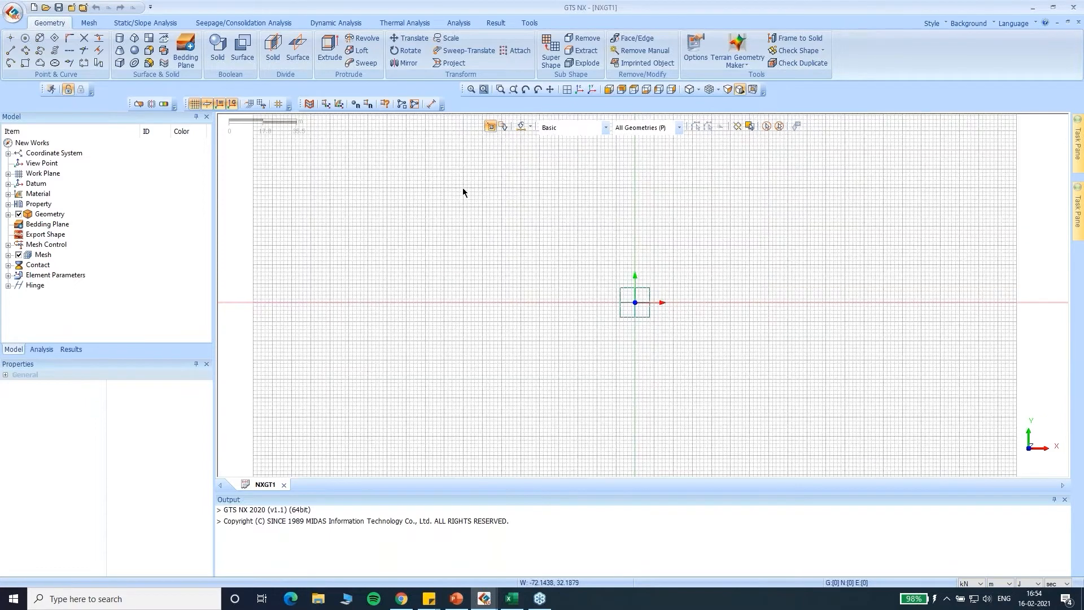
Combine the Properties, Model, Analysis and Results panes into one docked tabbed pane showing the model tree.
drag(97, 113, 93, 115)
double_click(93, 115)
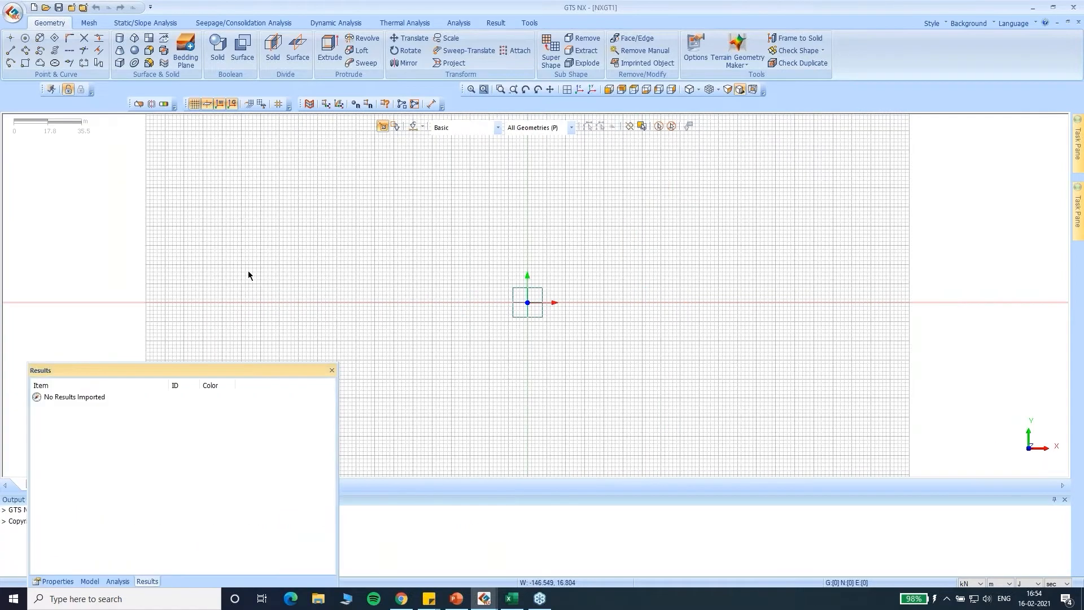
double_click(227, 371)
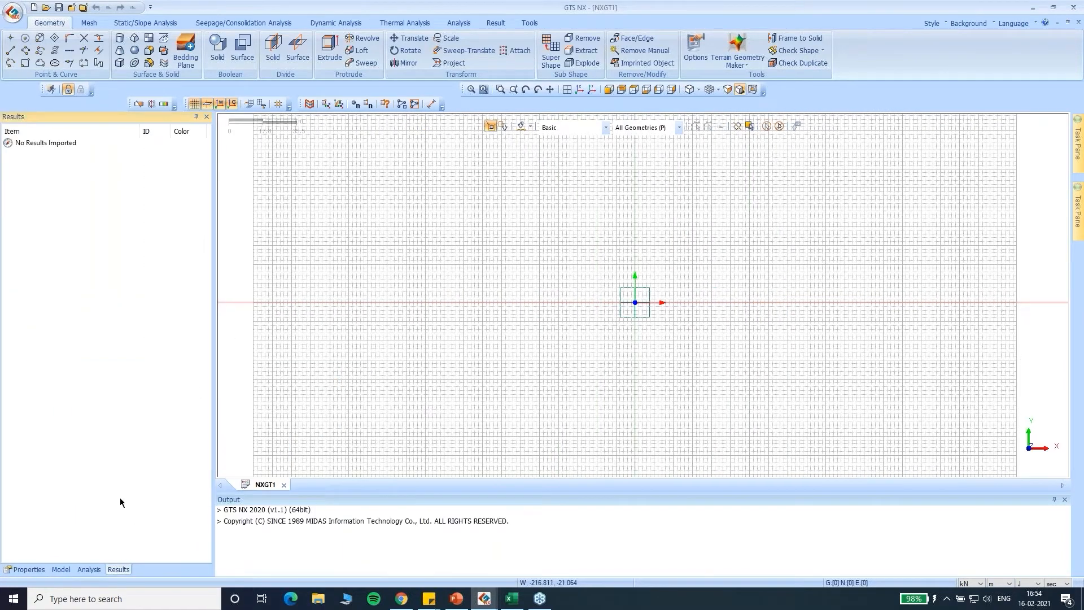
click(28, 569)
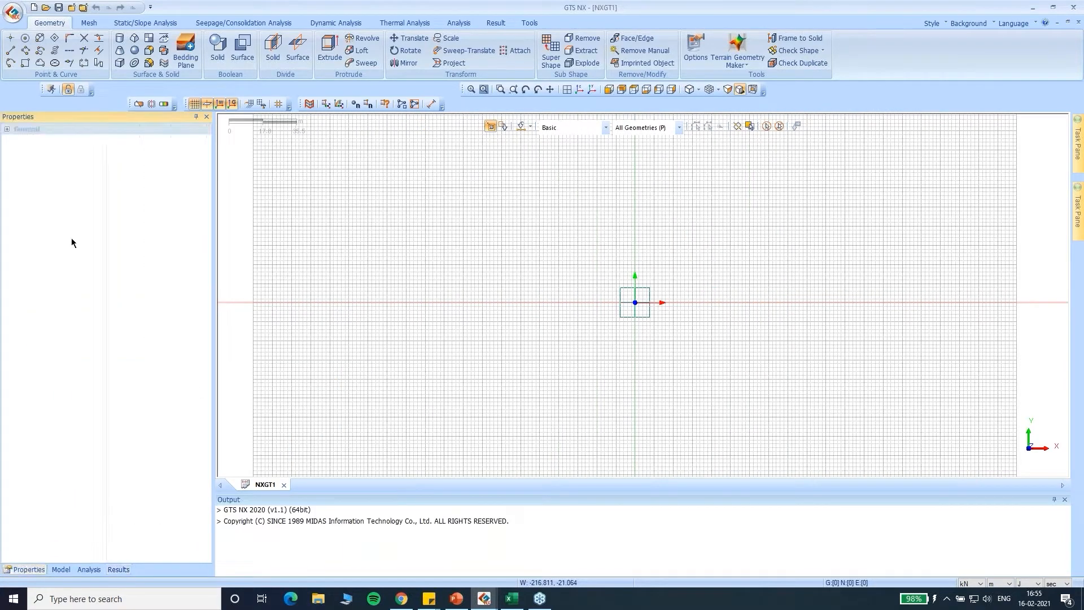
double_click(67, 118)
double_click(199, 371)
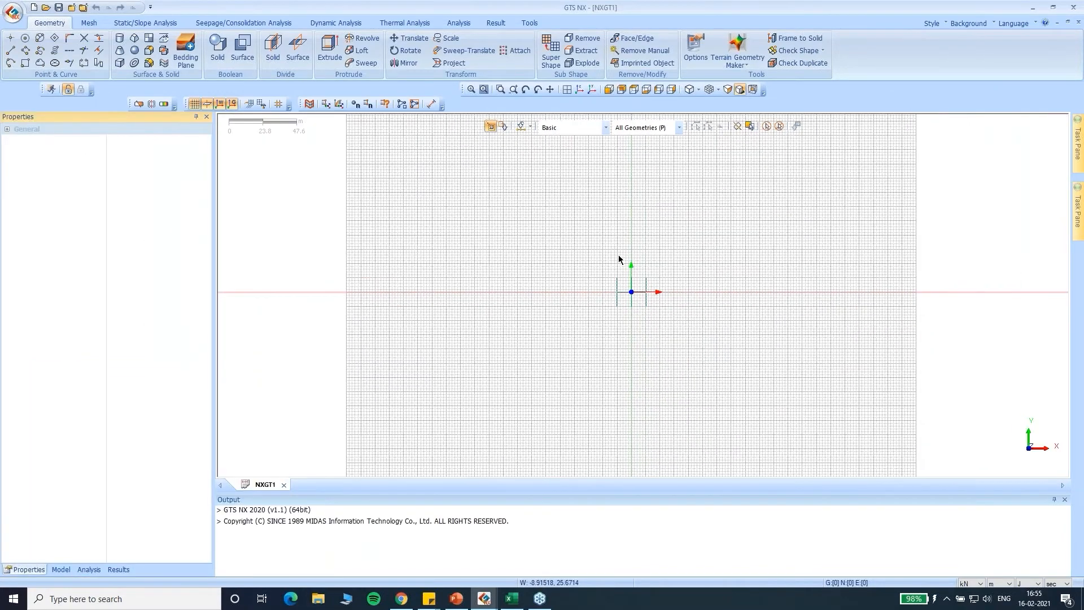
click(62, 569)
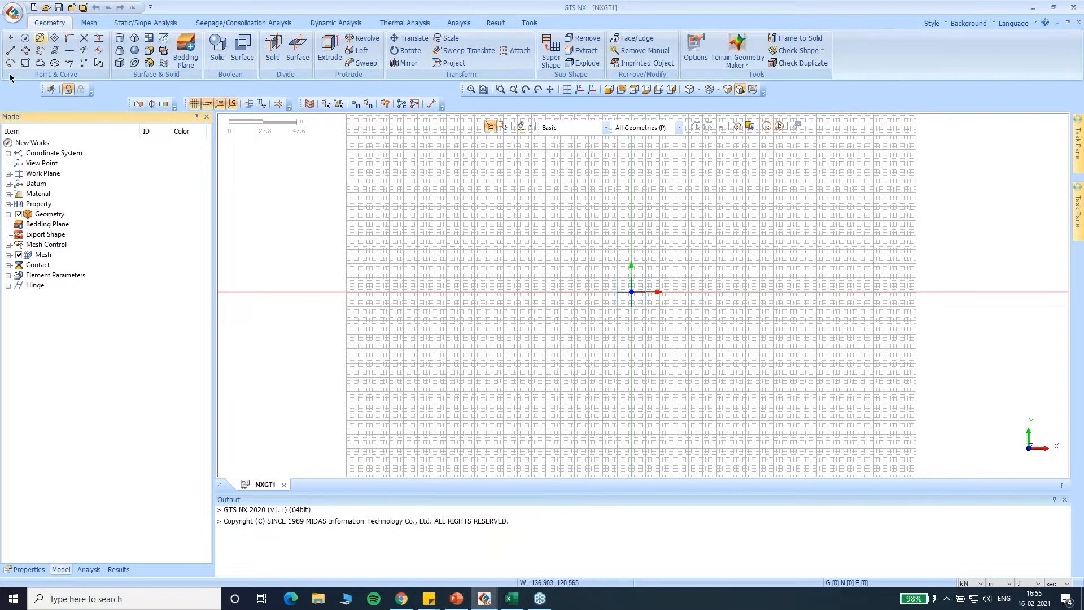
scroll(669, 293, up, 2)
scroll(621, 205, up, 2)
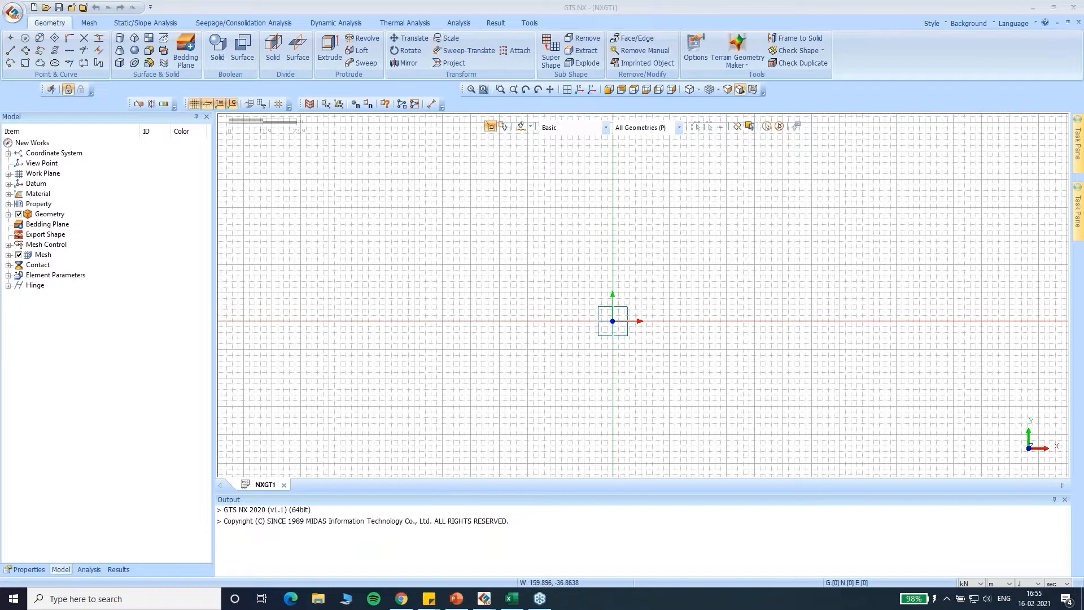
Examine the file formats available for importing geometry into the project.
click(12, 12)
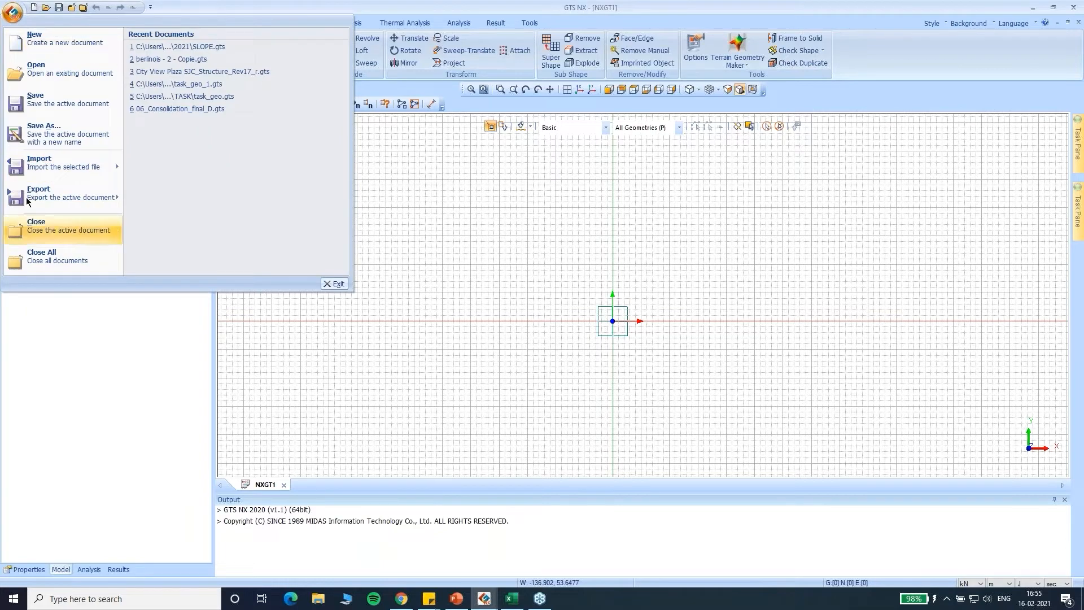
mouse_move(33, 171)
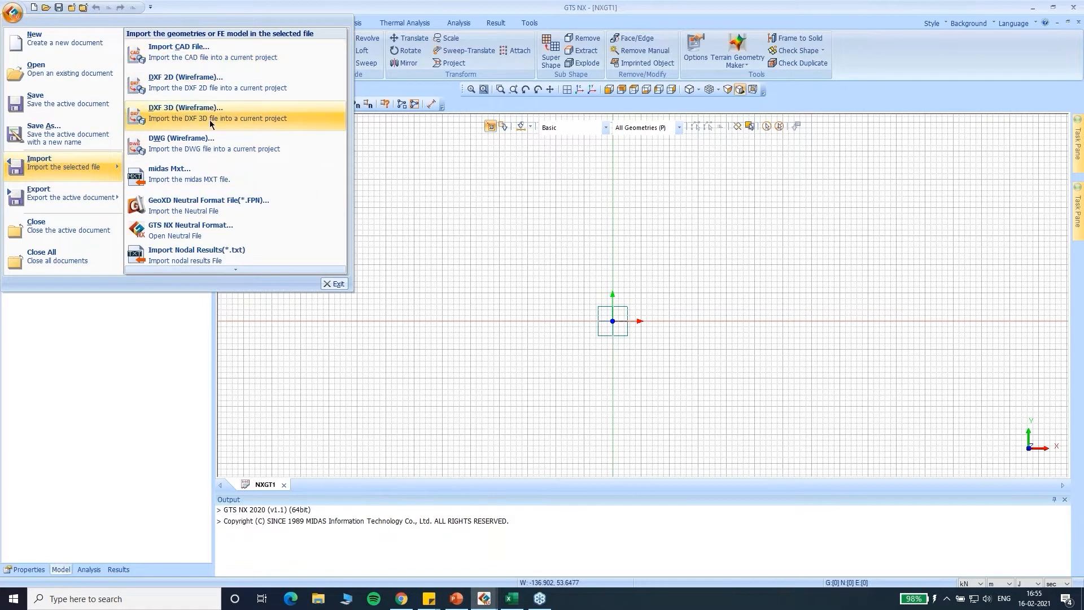
click(351, 10)
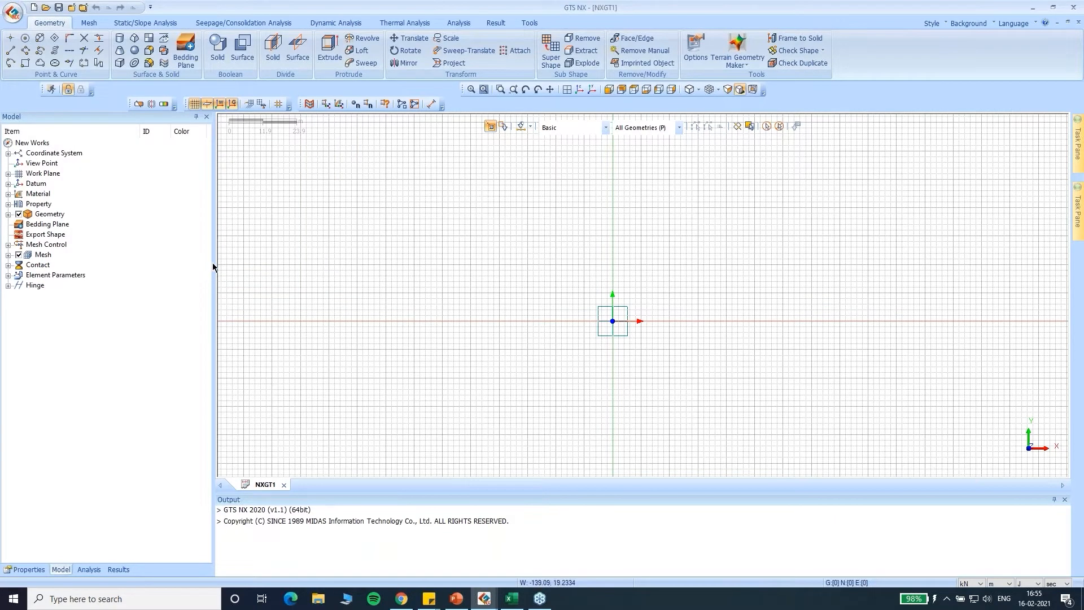
drag(211, 260, 186, 268)
double_click(96, 124)
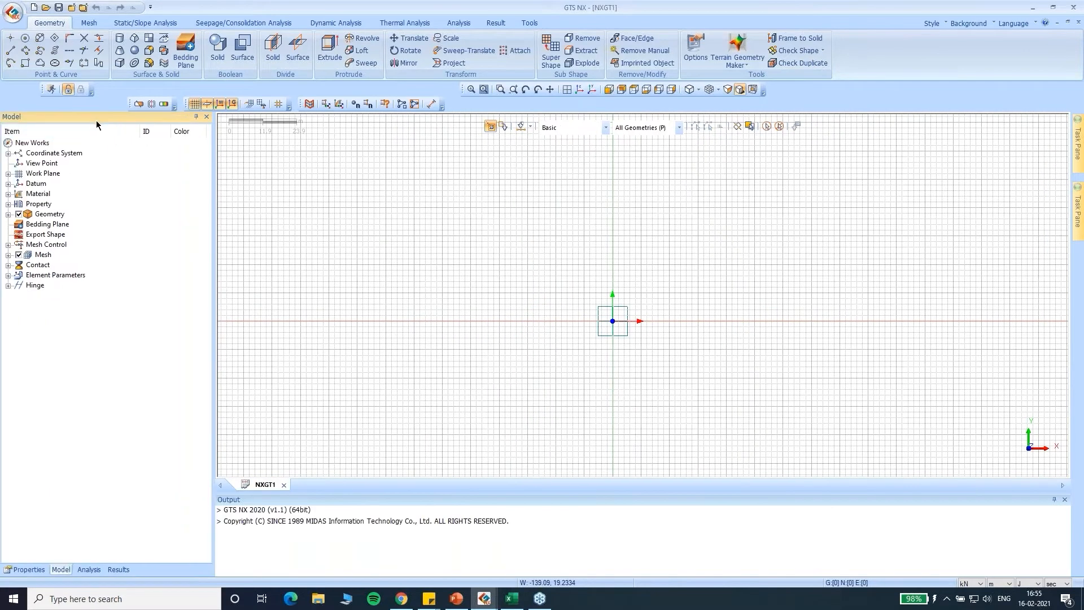
click(27, 569)
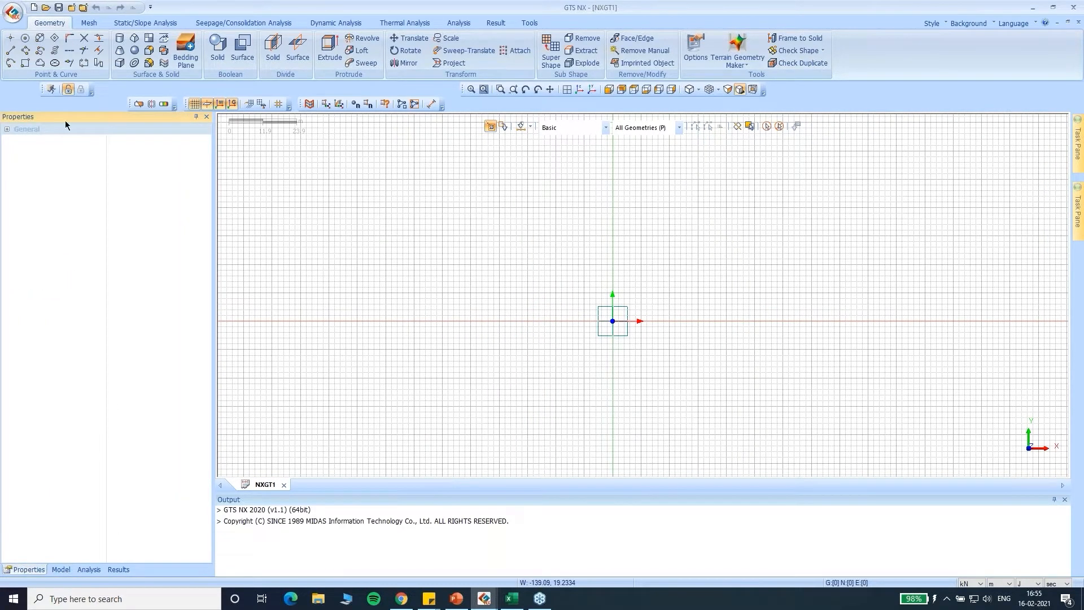
scroll(630, 274, up, 1)
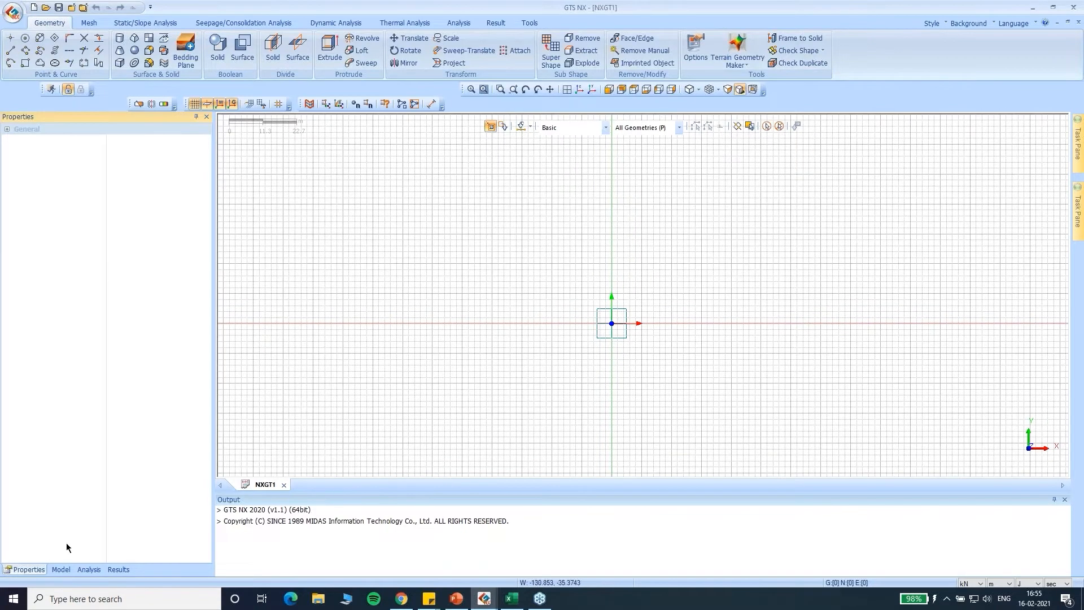
drag(80, 116, 14, 346)
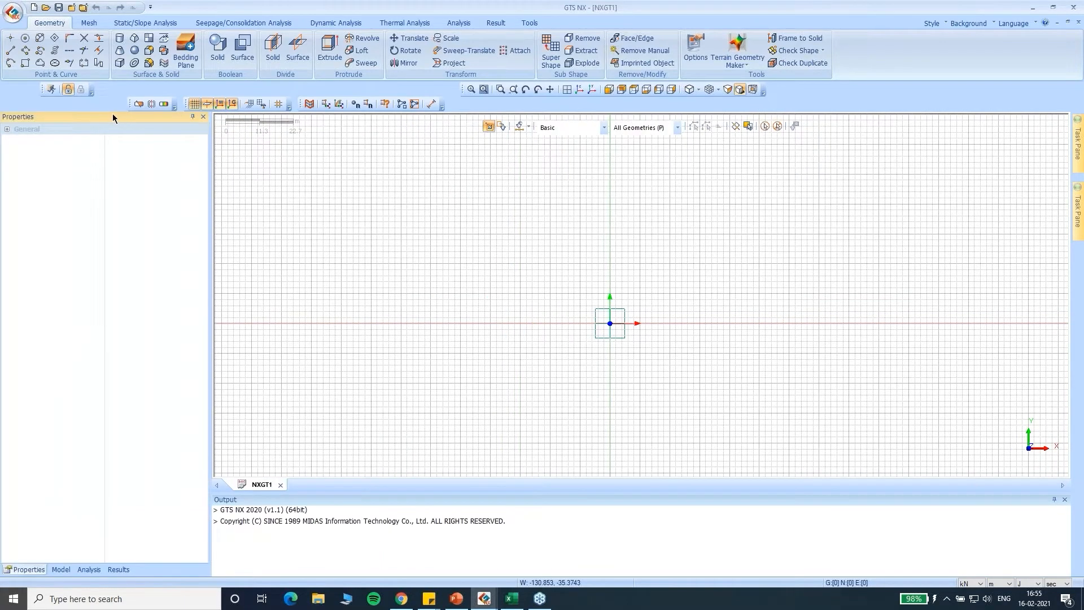
Arrange all the toolbars side by side in a single row and show the model tree.
drag(300, 103, 185, 83)
drag(130, 104, 124, 83)
drag(461, 89, 361, 90)
click(61, 569)
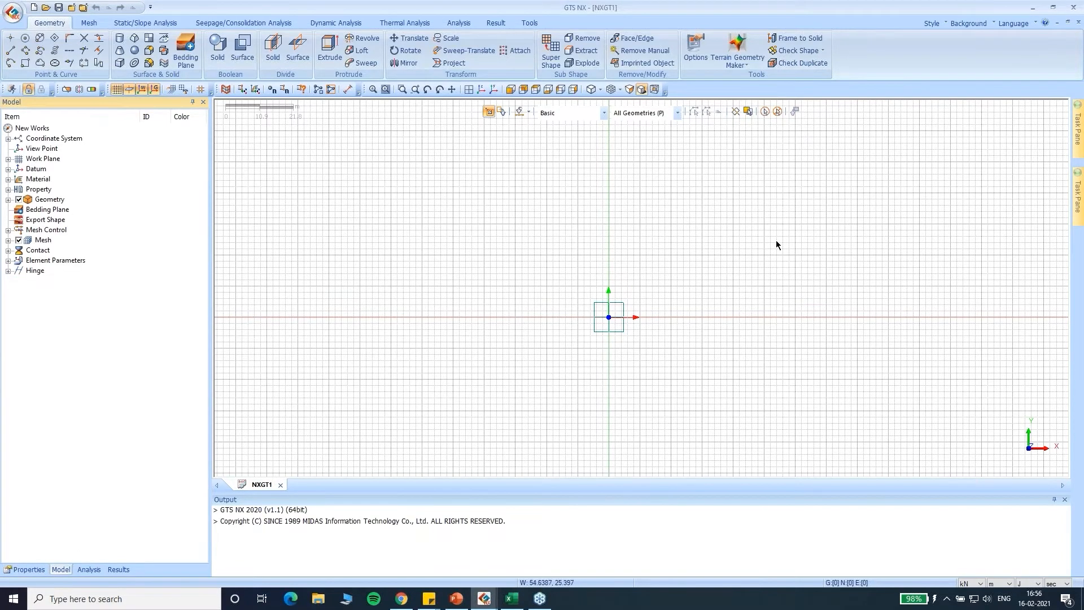
Draw a line from the origin to (-90, 0) and a vertical line from there down to (-90, -50).
scroll(432, 332, down, 1)
scroll(411, 332, down, 1)
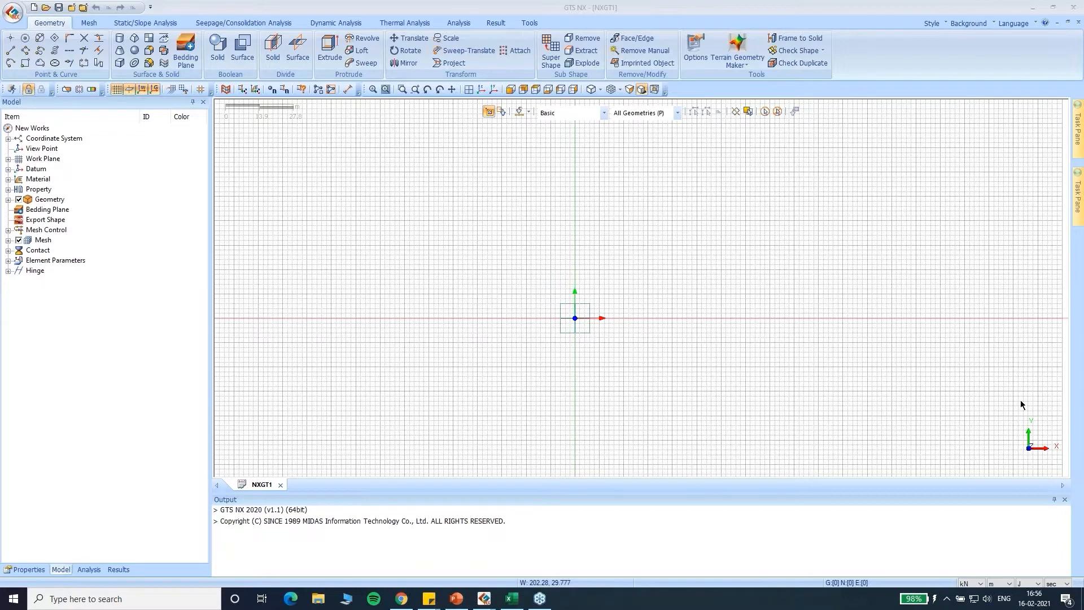
scroll(679, 314, down, 2)
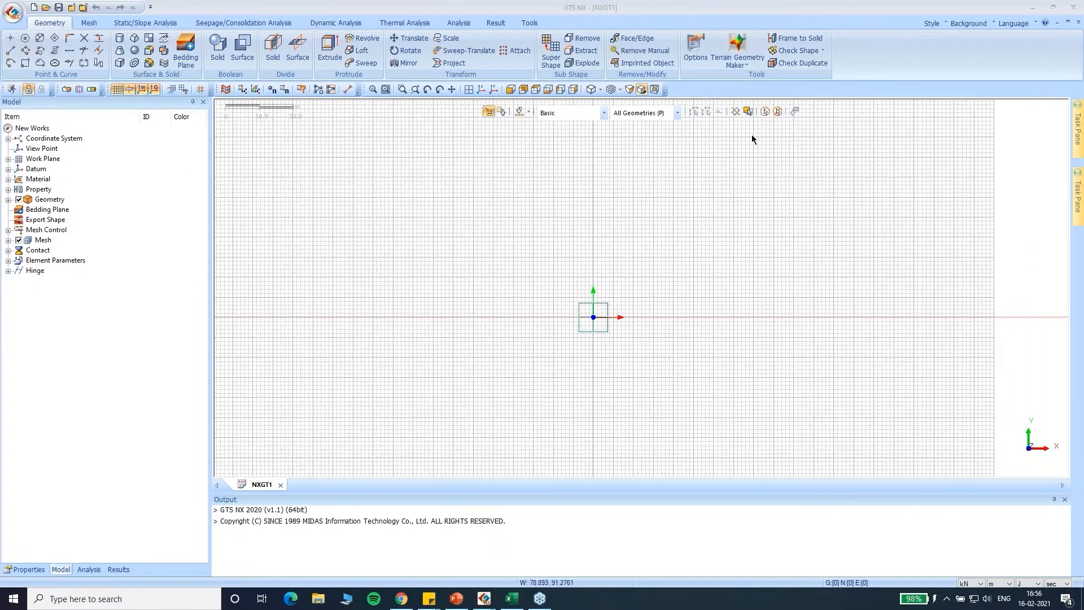
click(12, 50)
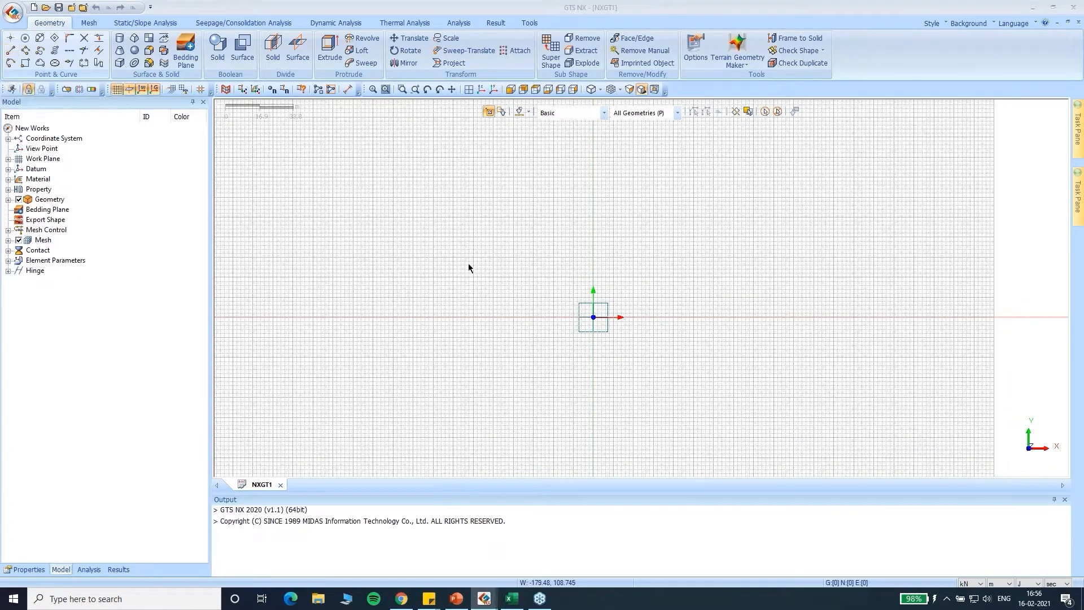
click(593, 318)
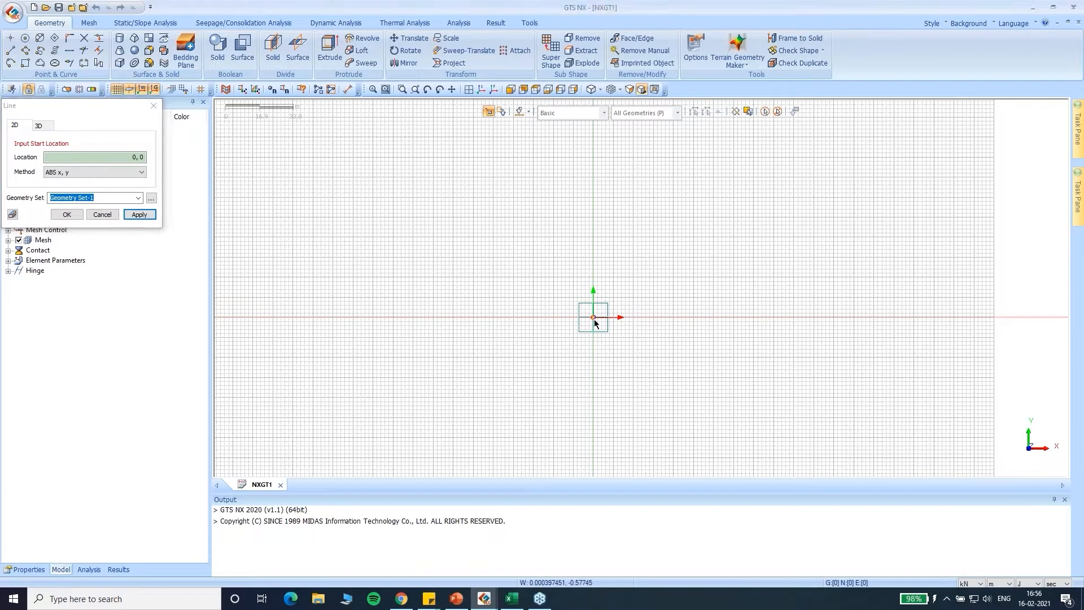
click(413, 319)
click(412, 318)
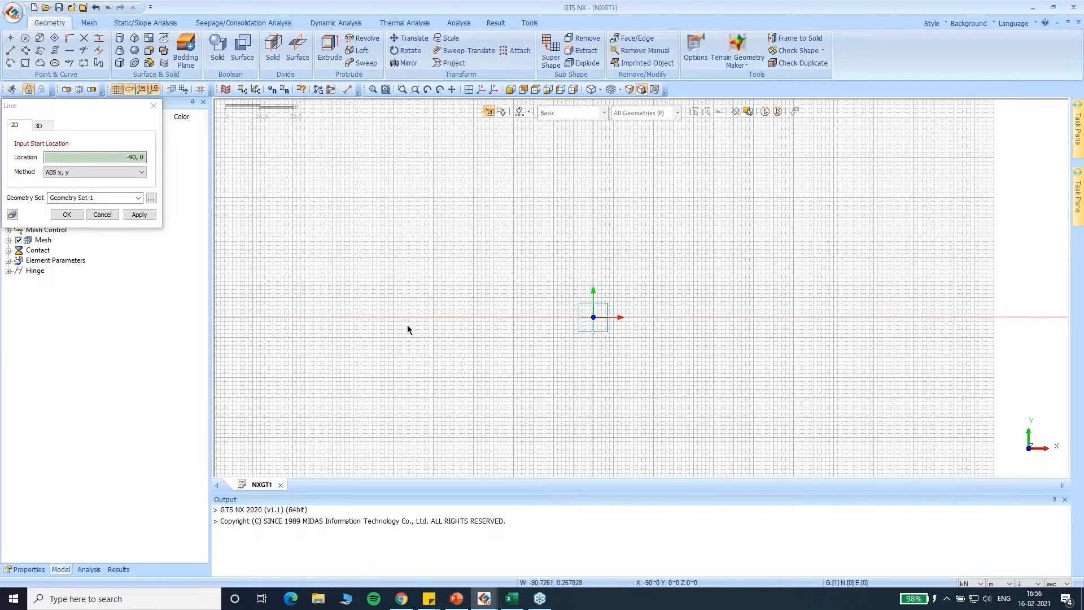
click(413, 418)
Draw the base line from (-90, -50) to (190, -50) and the right boundary up to (190, 100), and hide the grid.
click(974, 415)
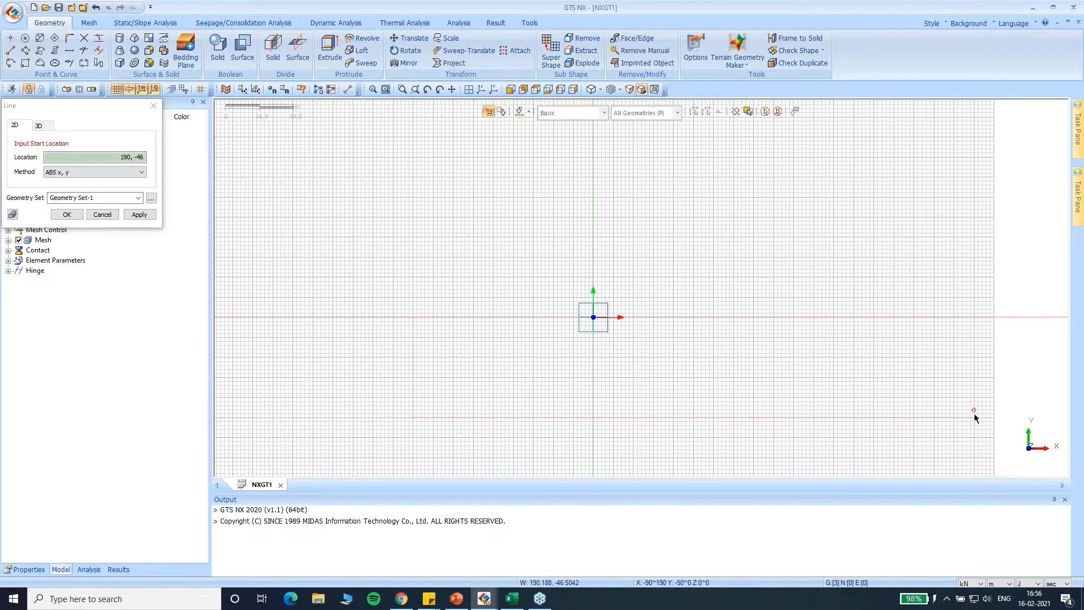
click(974, 415)
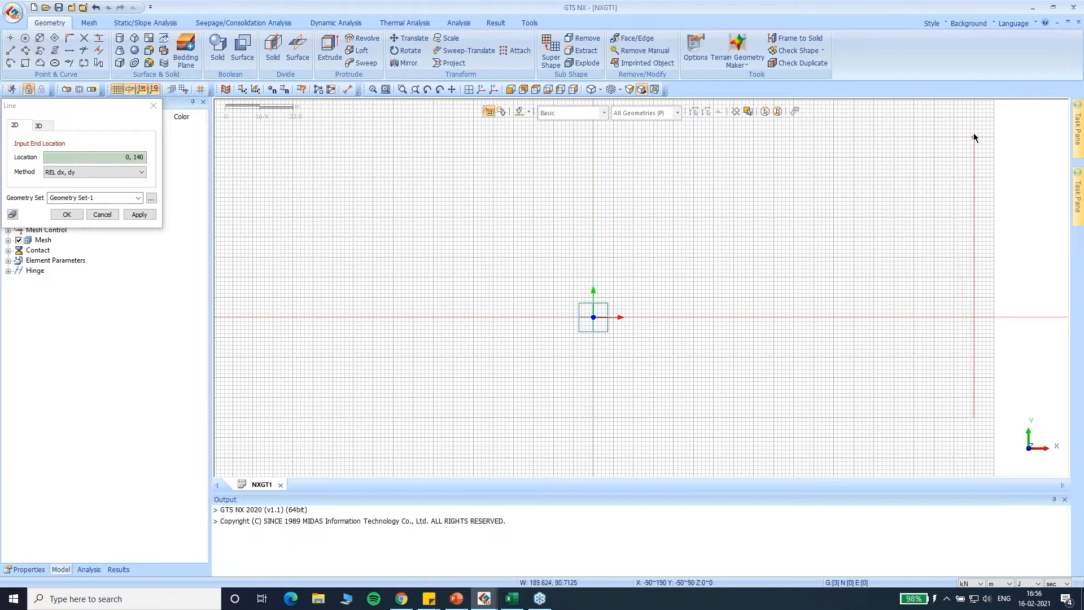
click(974, 118)
click(117, 90)
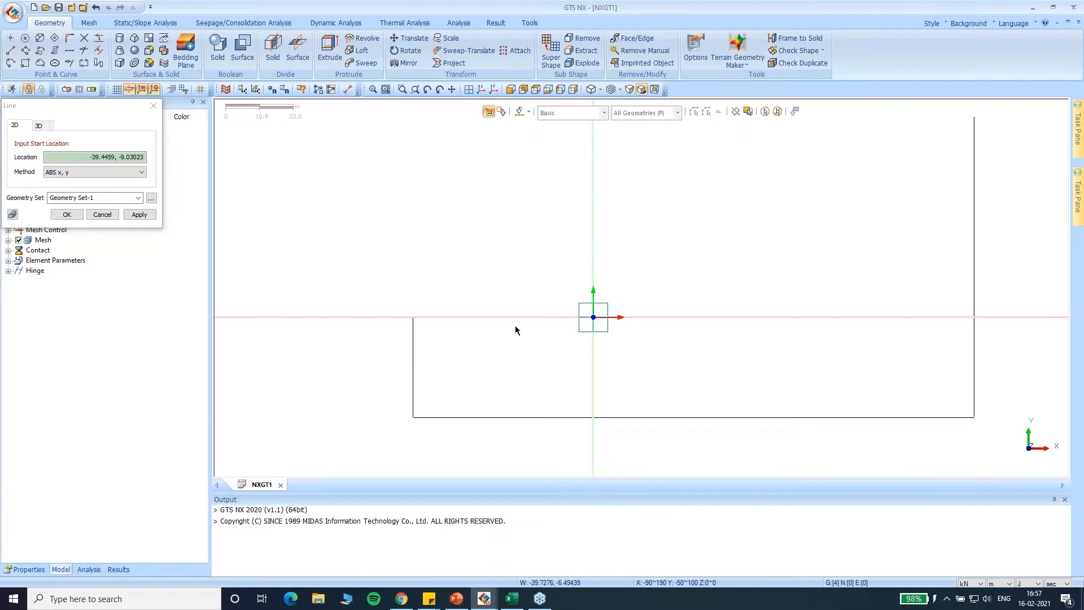
Draw the slope line from the origin to (90, 50) and a horizontal crest line from there past the right boundary to x = 198.
click(129, 91)
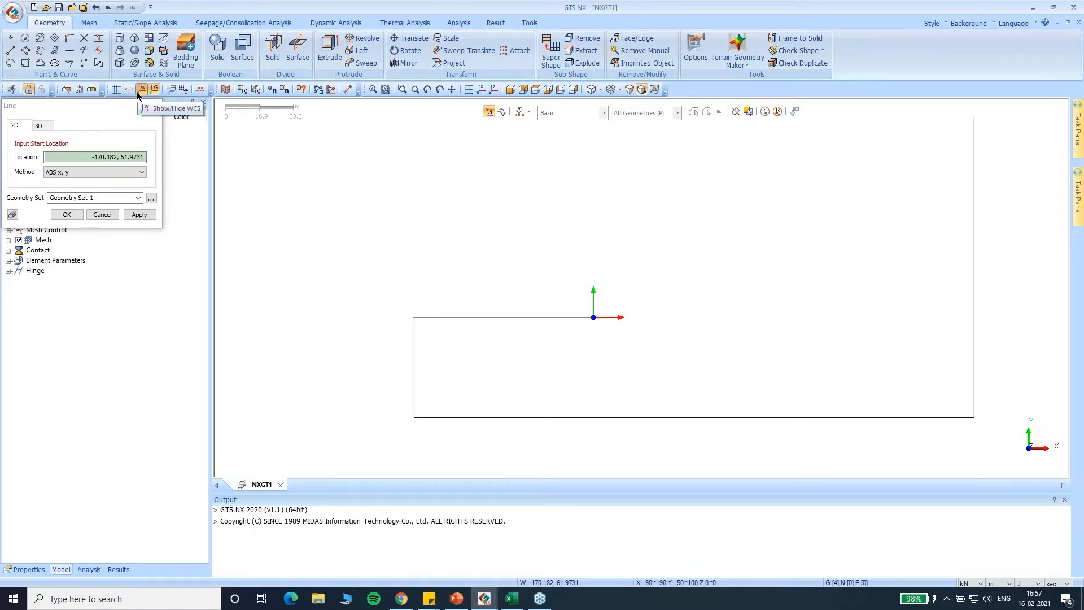
click(121, 91)
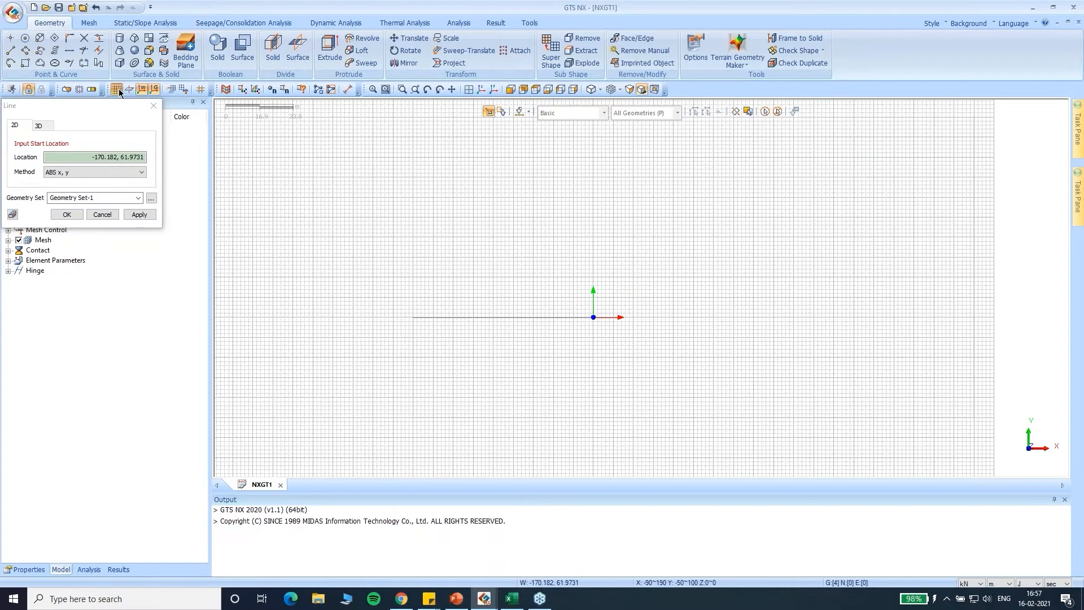
drag(142, 144, 187, 183)
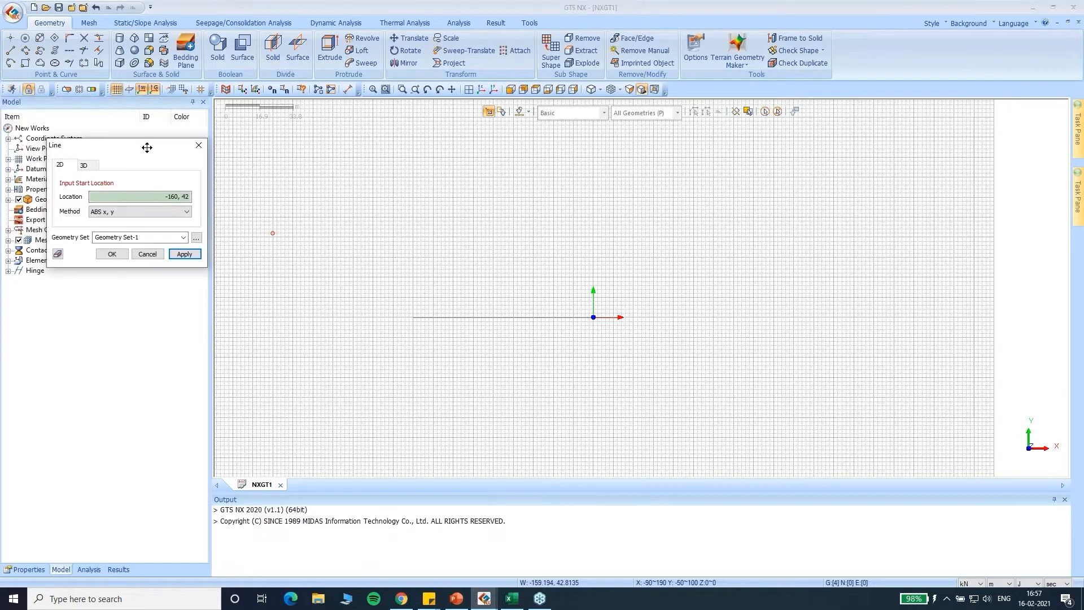
click(593, 318)
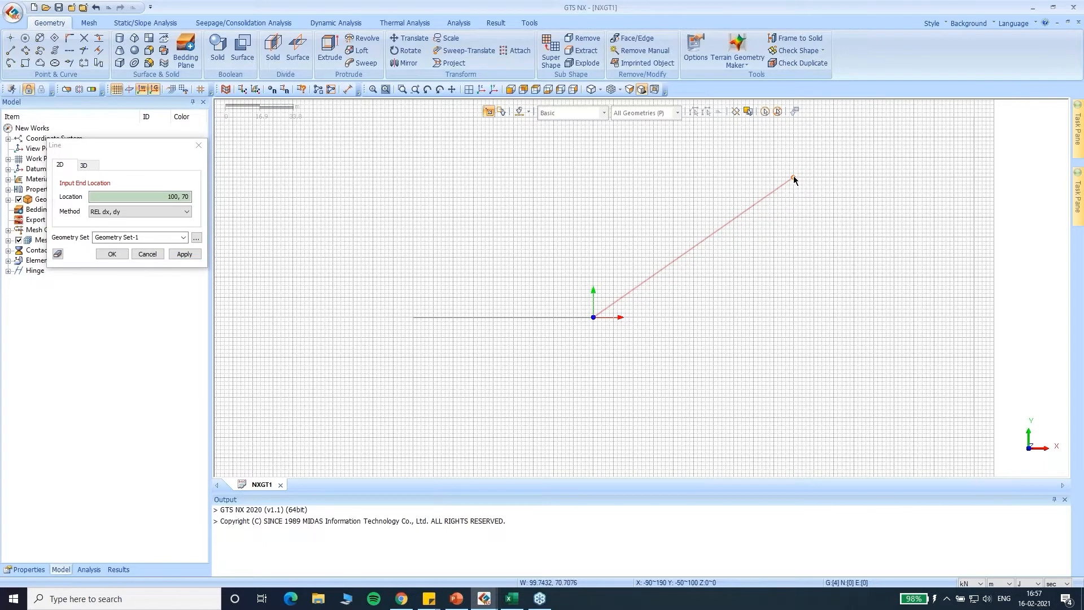
click(774, 218)
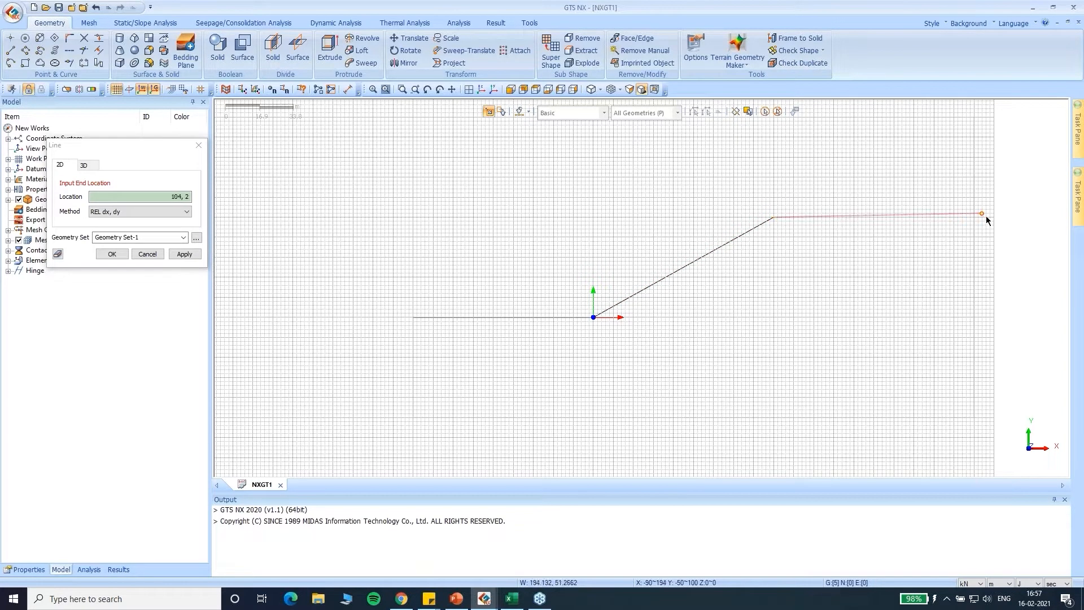
key(Escape)
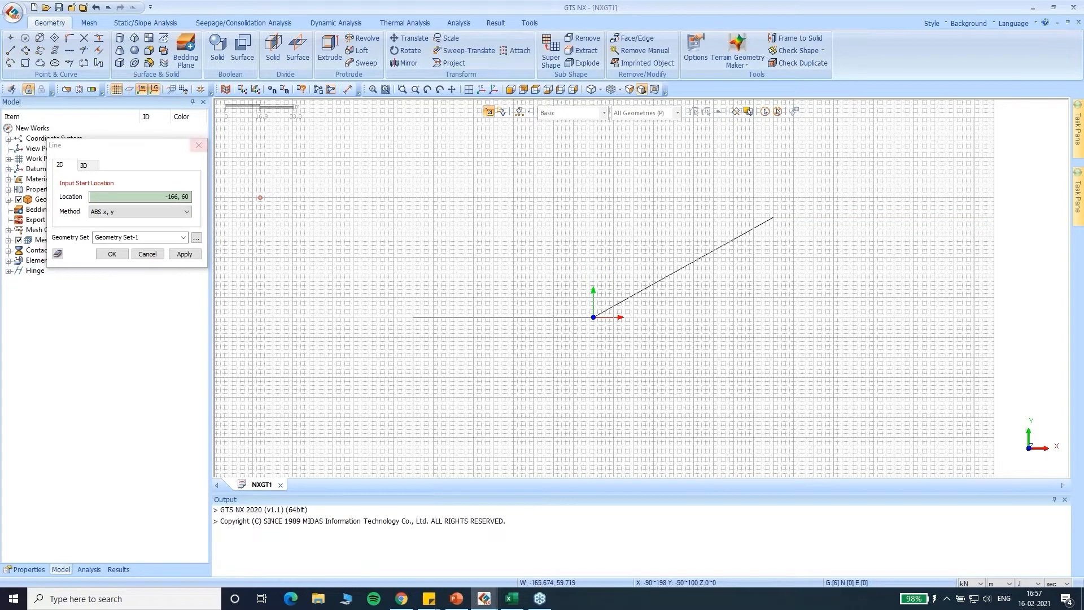
click(117, 92)
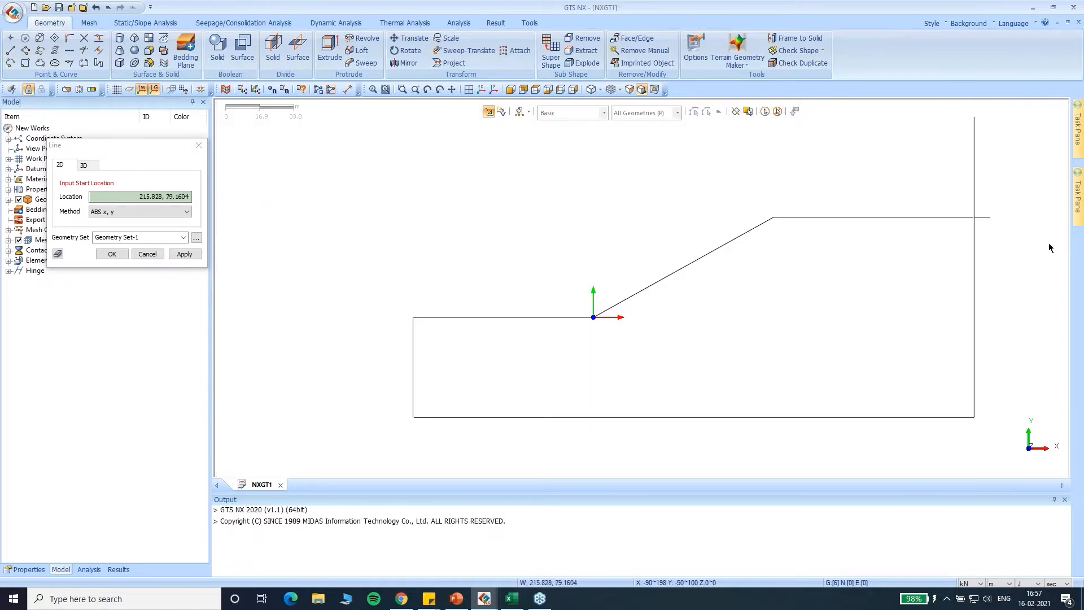
Draw a short horizontal line across the lower part of the slope at y = 10, from about x = 12 to 30.
scroll(695, 323, down, 1)
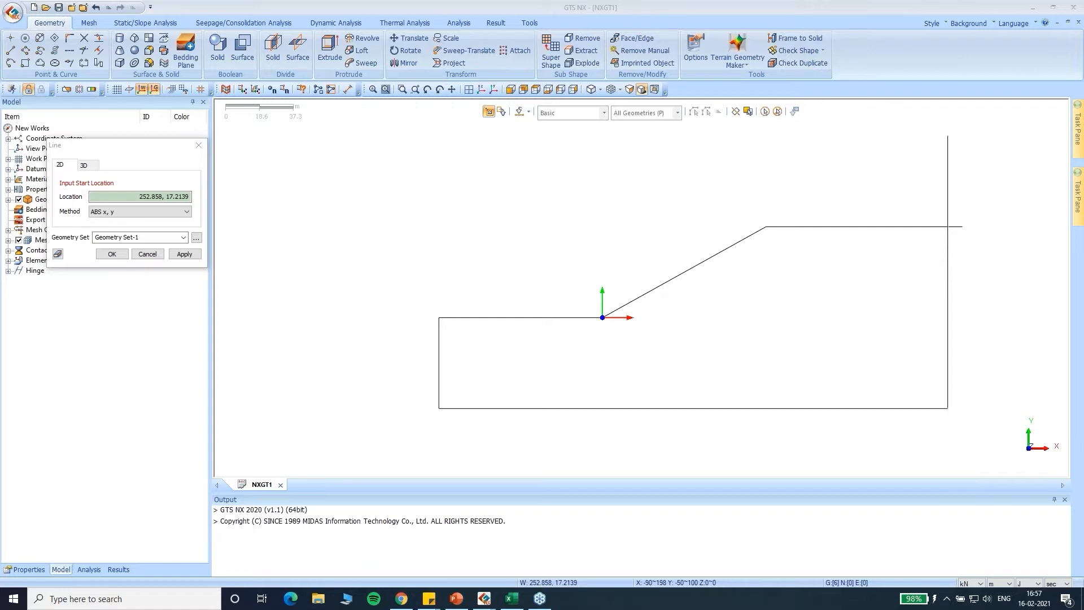
scroll(927, 232, up, 2)
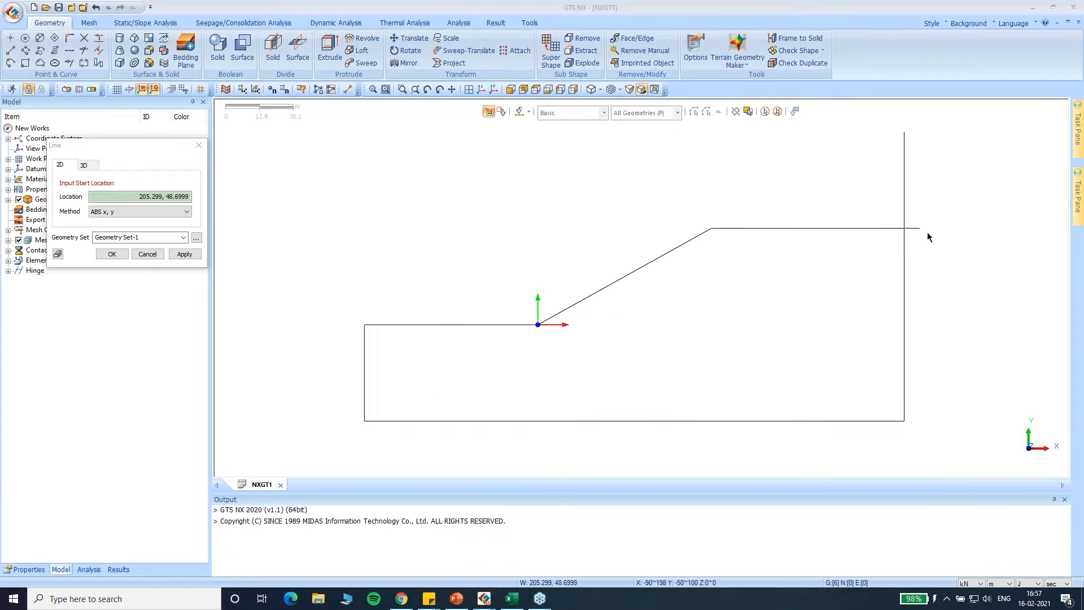
scroll(921, 220, down, 3)
drag(141, 147, 314, 176)
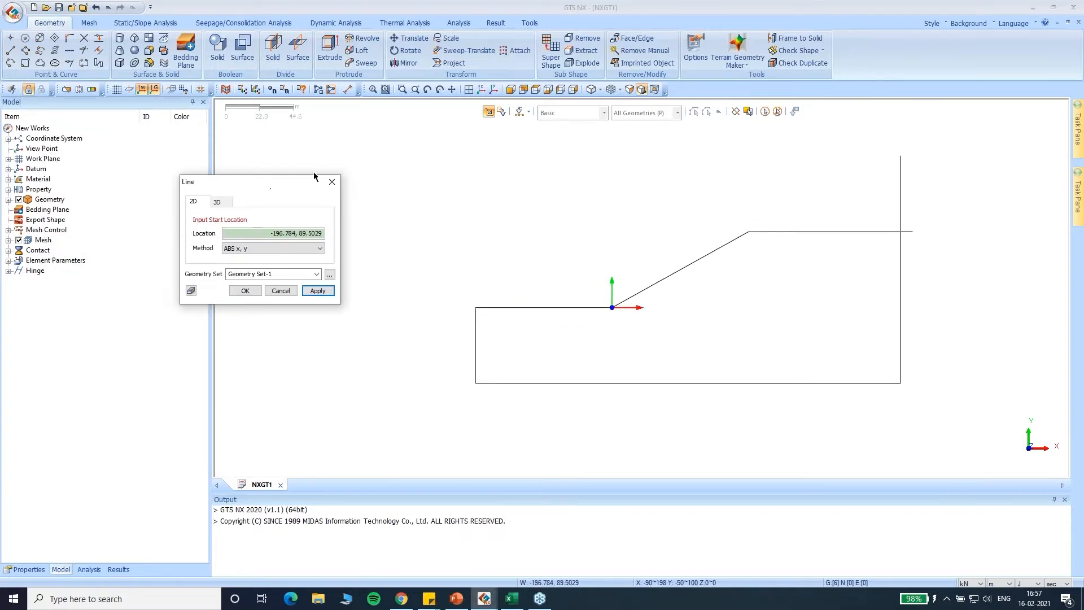
click(121, 90)
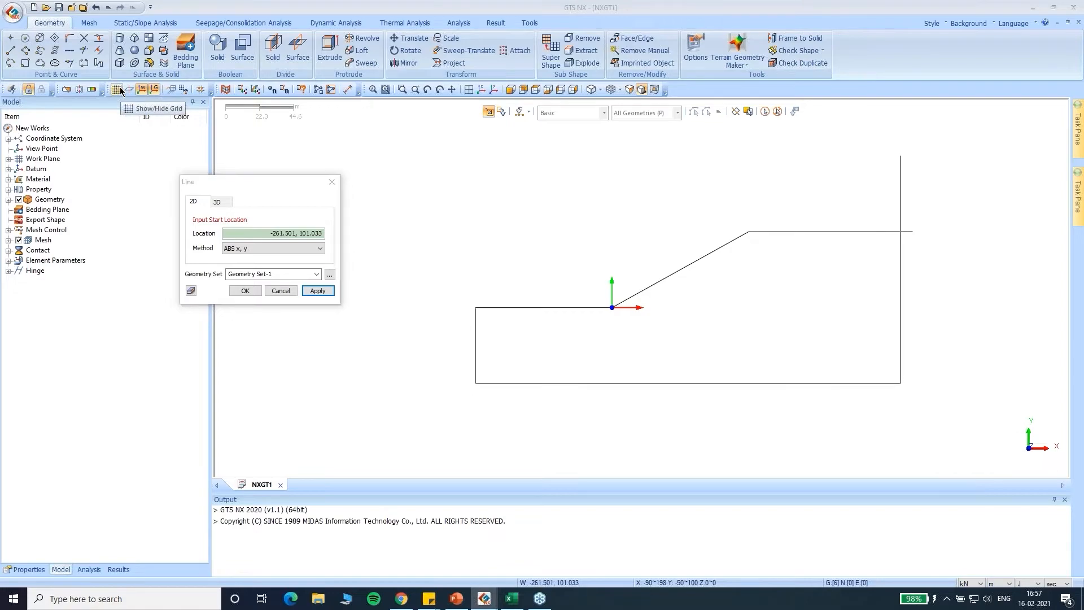
scroll(760, 276, up, 2)
scroll(761, 274, up, 1)
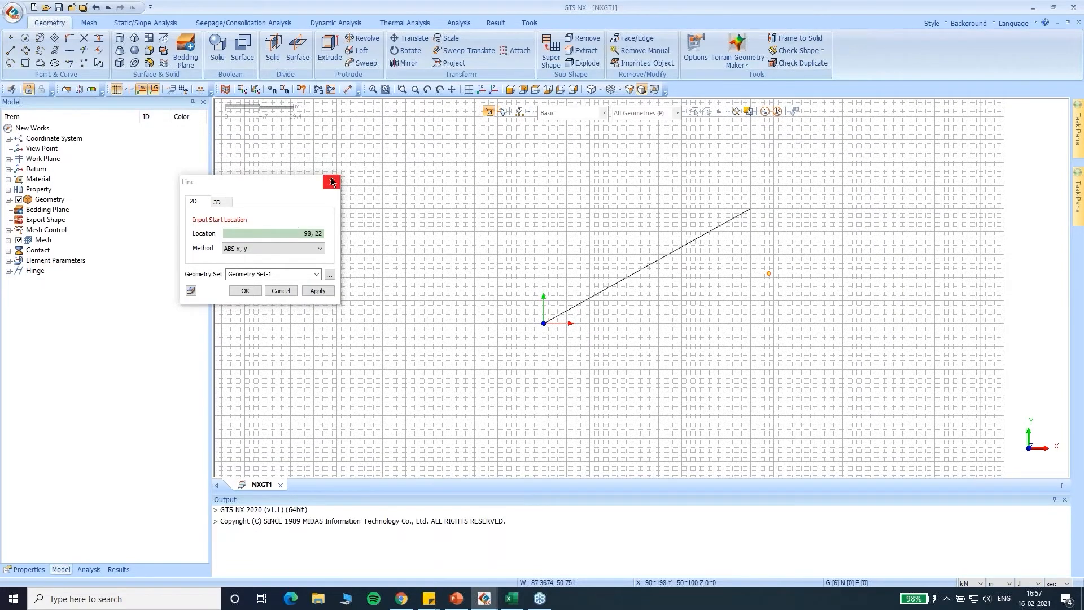
click(332, 182)
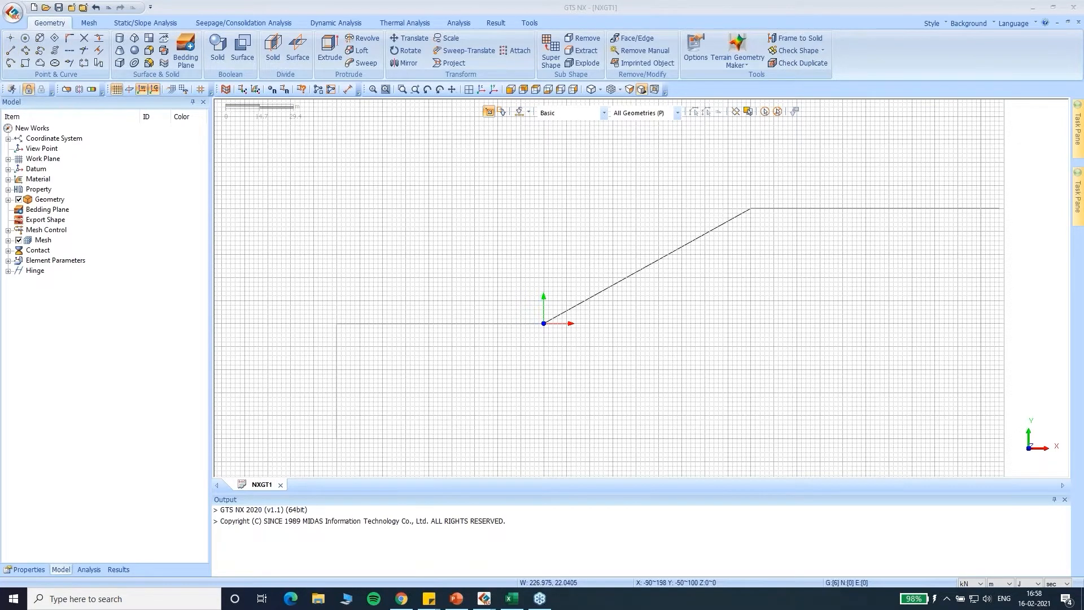
click(10, 51)
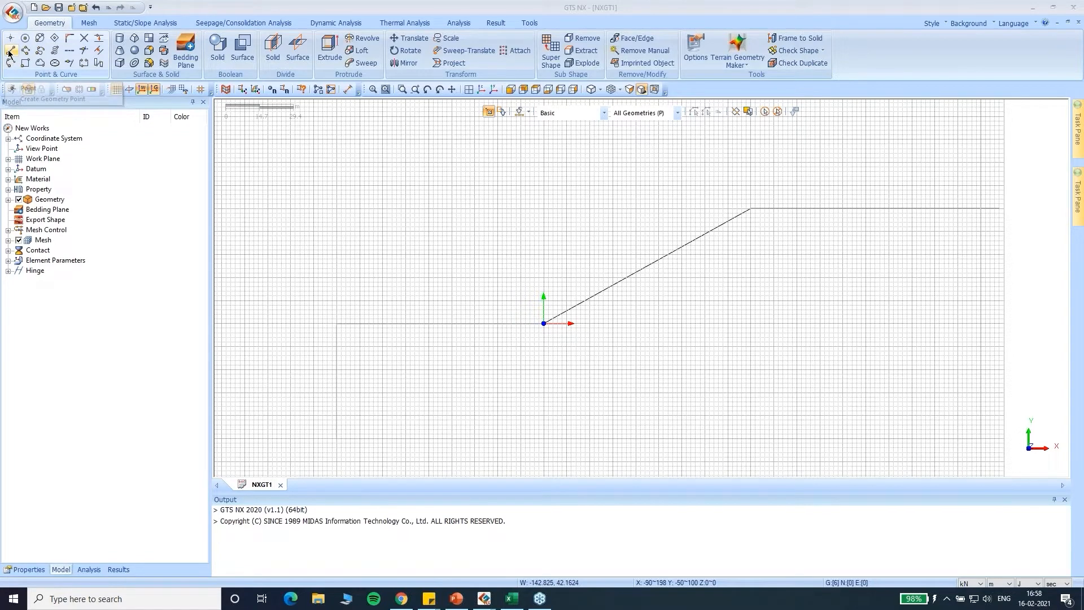
click(570, 300)
click(610, 299)
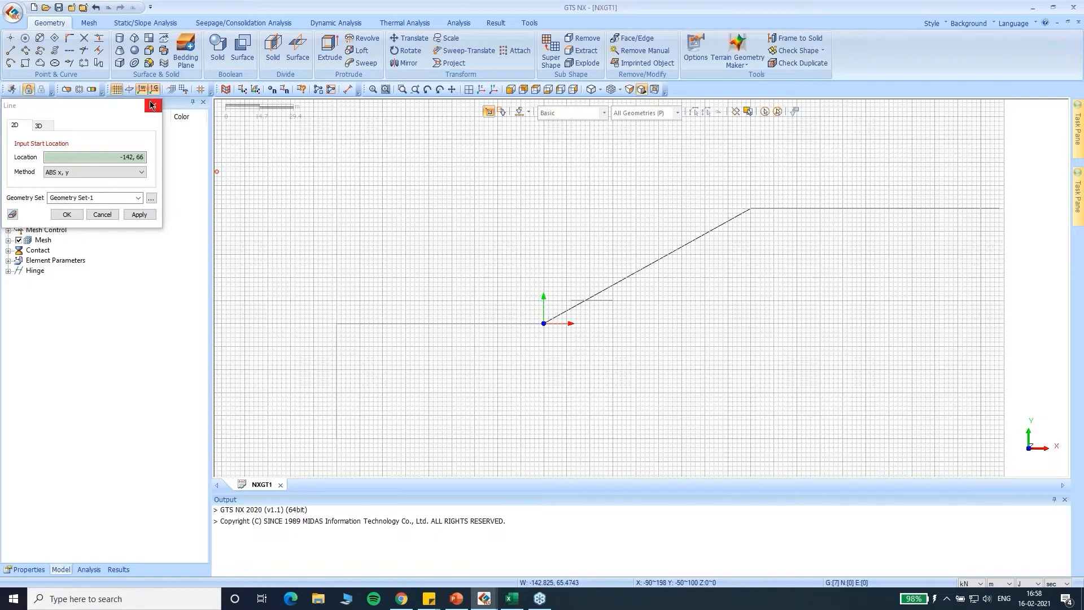
Draw three more short horizontal lines across the slope at about y = 20, 30 and 40, and hide the grid.
scroll(573, 235, up, 3)
scroll(571, 237, up, 3)
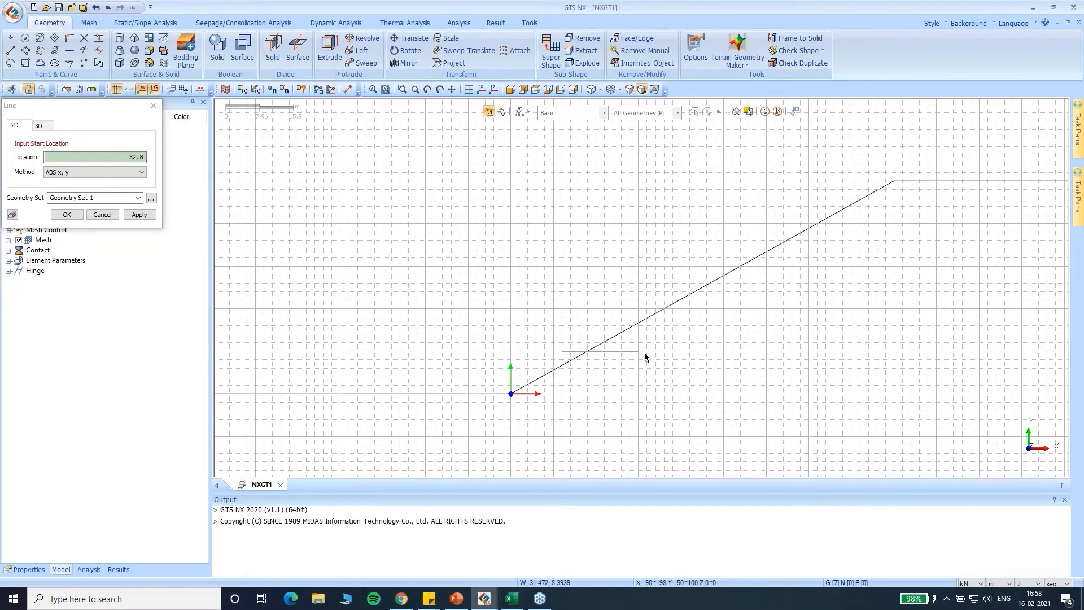
click(629, 300)
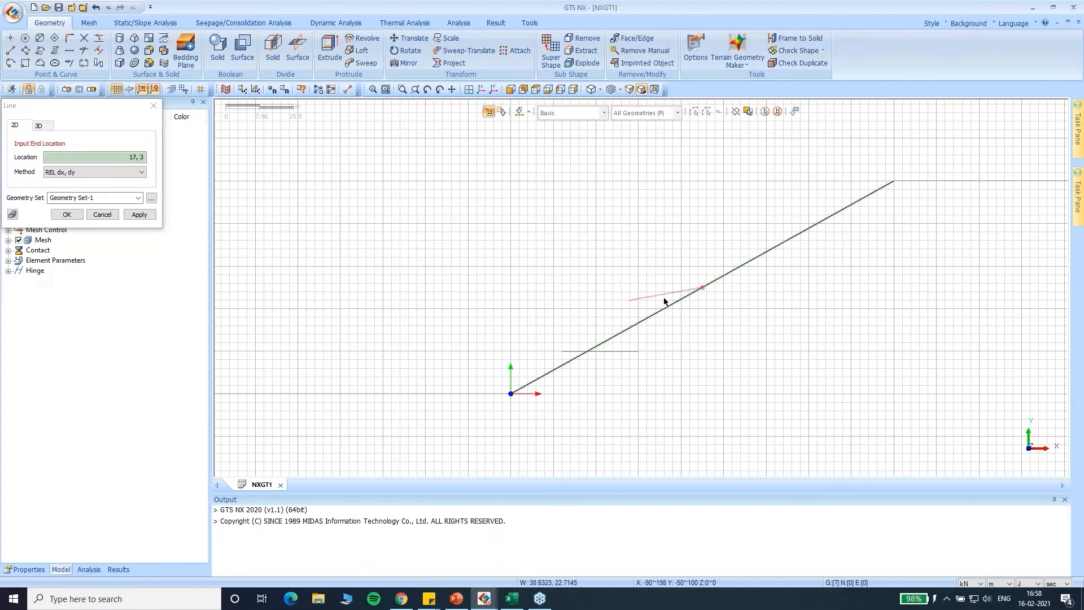
click(153, 106)
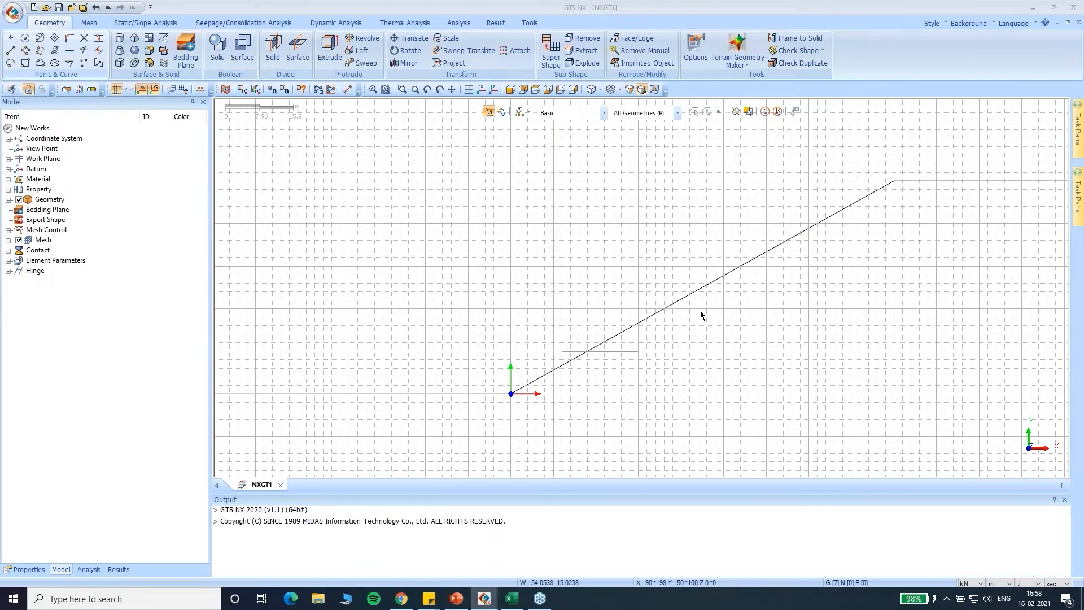
click(682, 267)
click(766, 266)
click(767, 223)
click(852, 225)
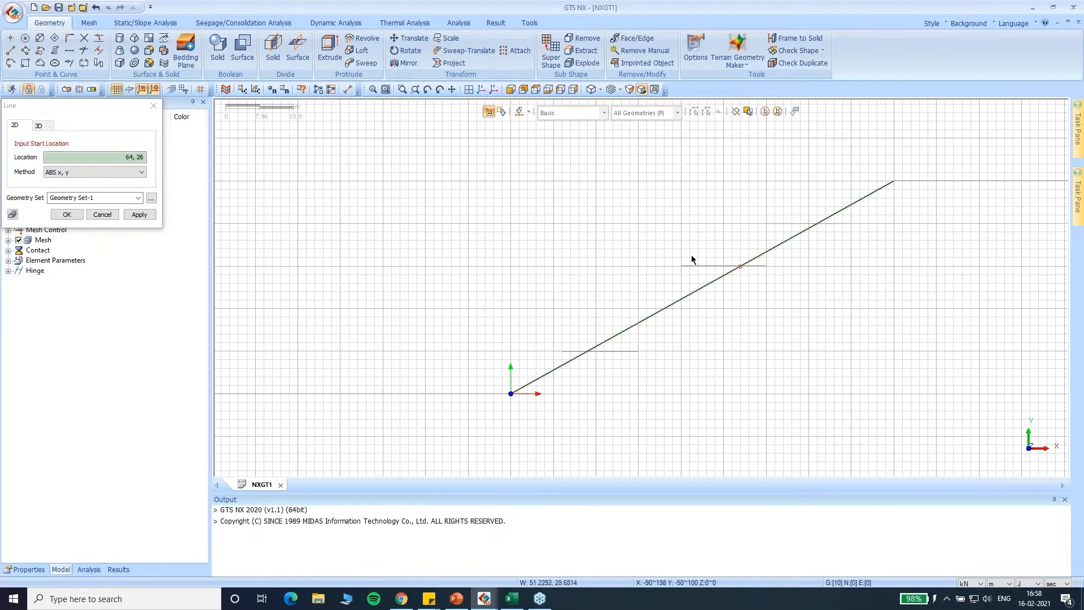
scroll(601, 284, down, 1)
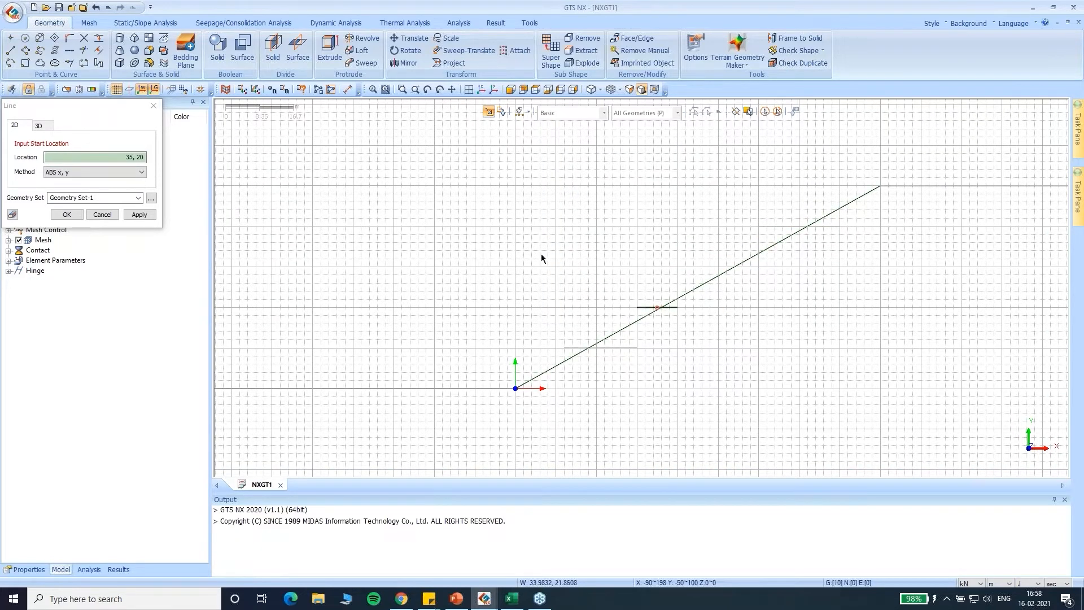
click(153, 106)
click(117, 90)
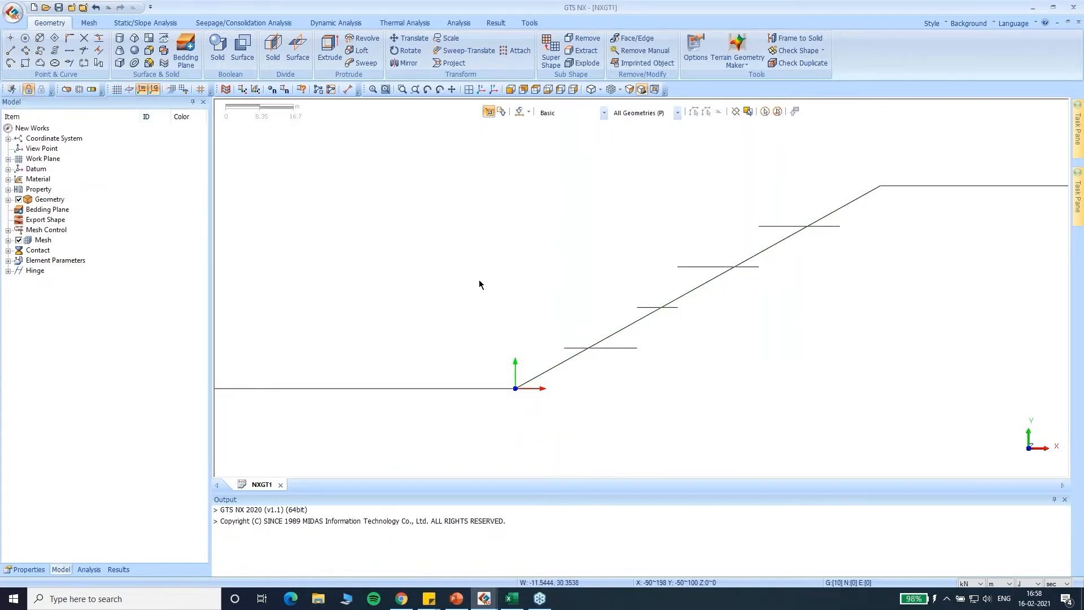
Intersect all the drawn curves with one another, keeping the result in Geometry Set-1.
scroll(590, 290, up, 1)
scroll(835, 259, up, 3)
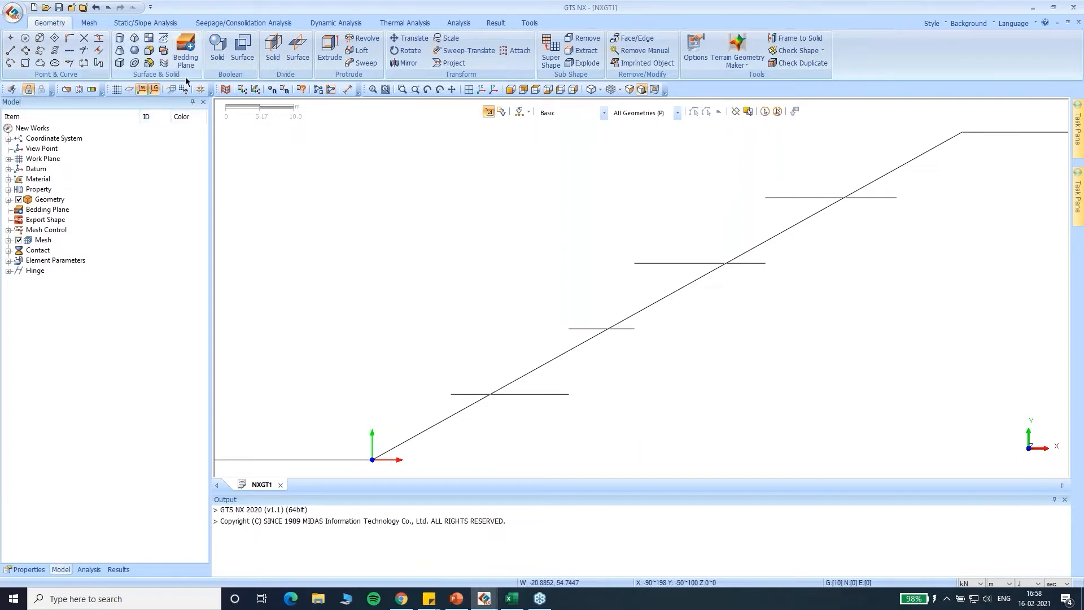
scroll(638, 270, down, 3)
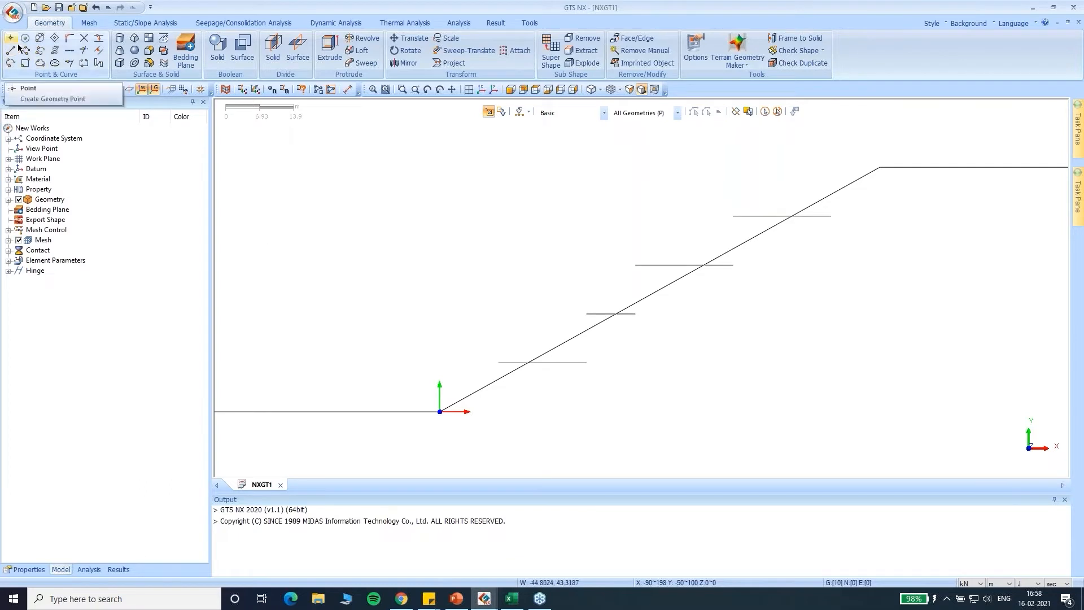
click(66, 40)
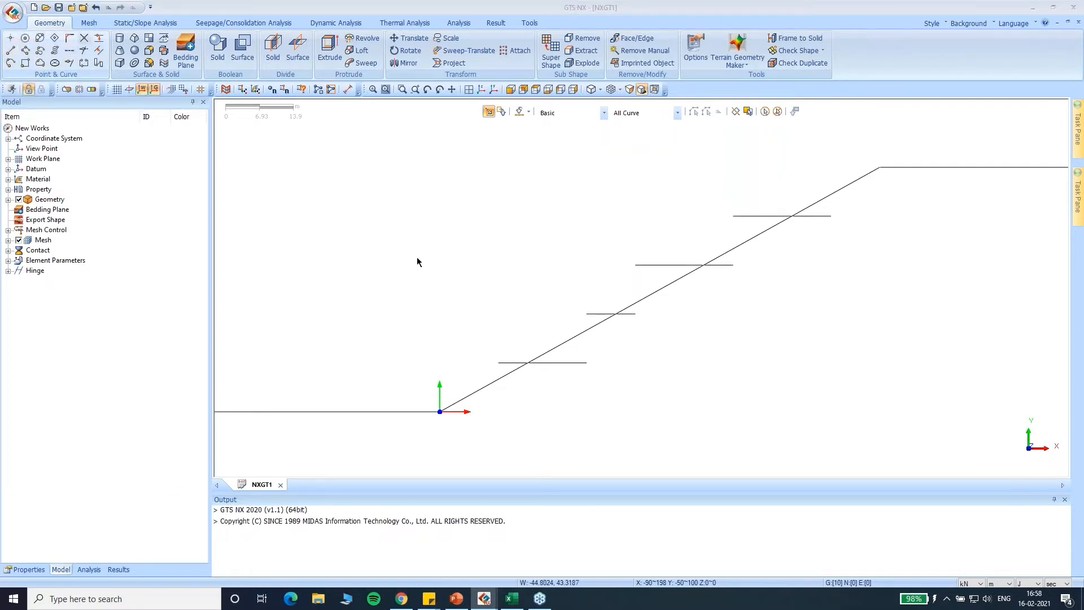
scroll(736, 283, down, 3)
drag(102, 106, 408, 145)
click(766, 112)
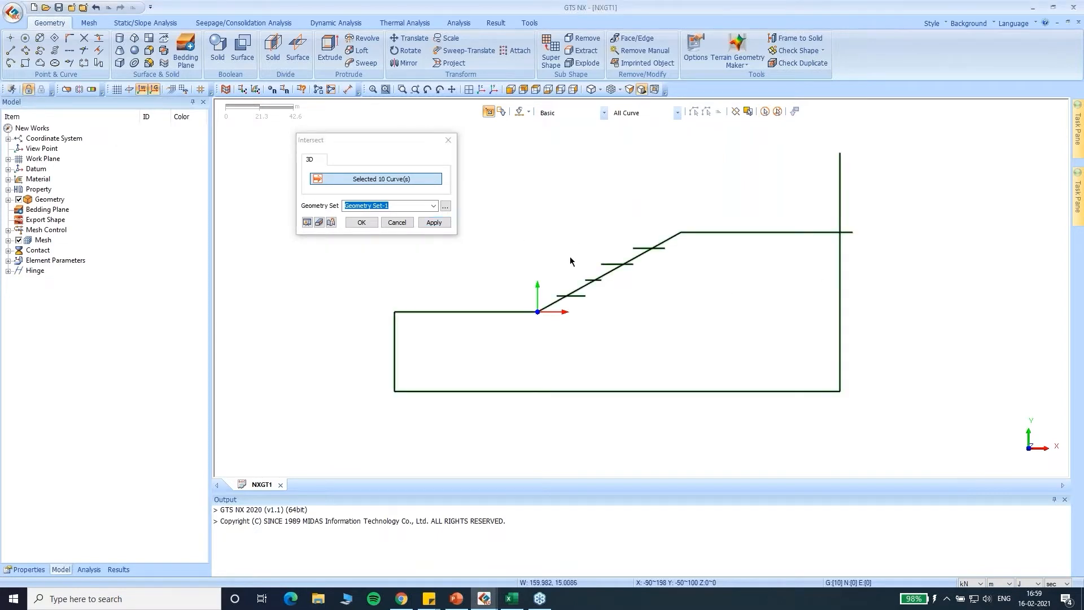
click(361, 222)
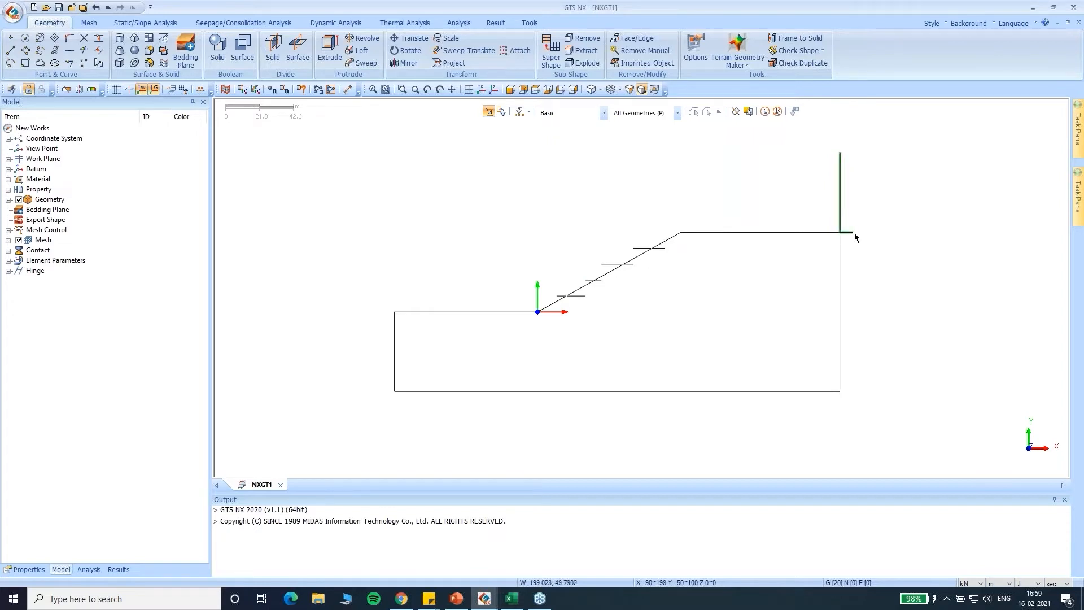
Delete the two line segments that overshoot the corner where the crest line meets the right boundary.
key(Delete)
key(Return)
scroll(632, 243, up, 5)
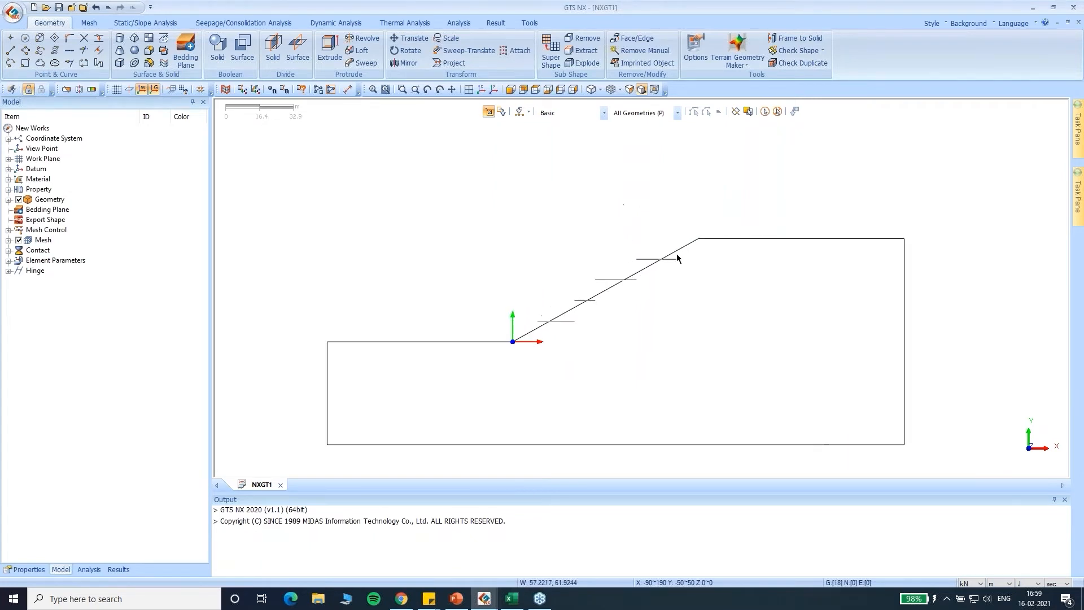
Create a geometry point at each of the four intersections between the slope and the short horizontal lines.
click(11, 37)
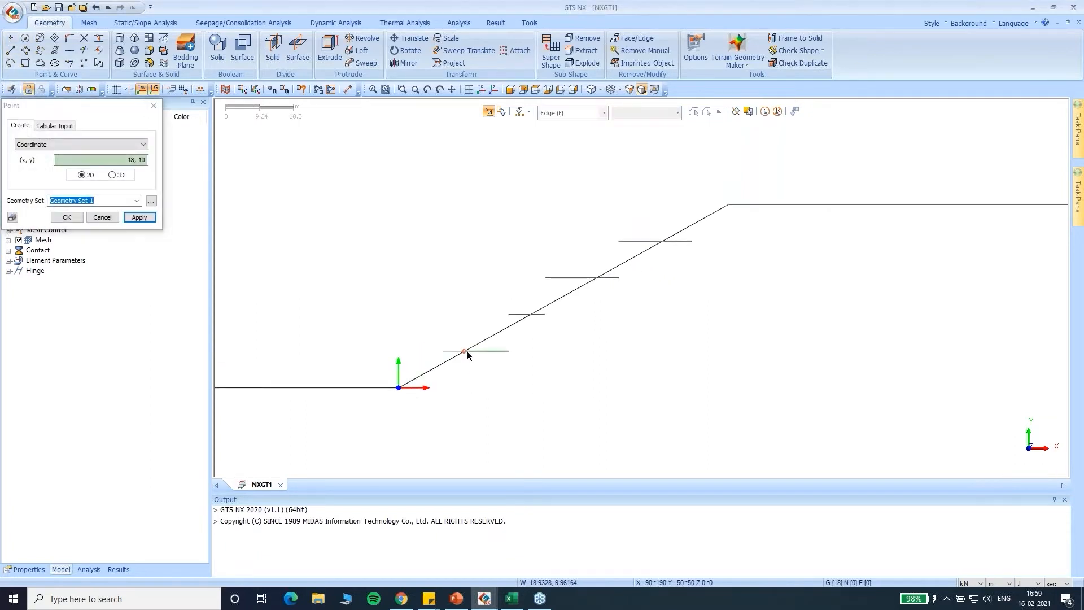
click(466, 352)
click(597, 278)
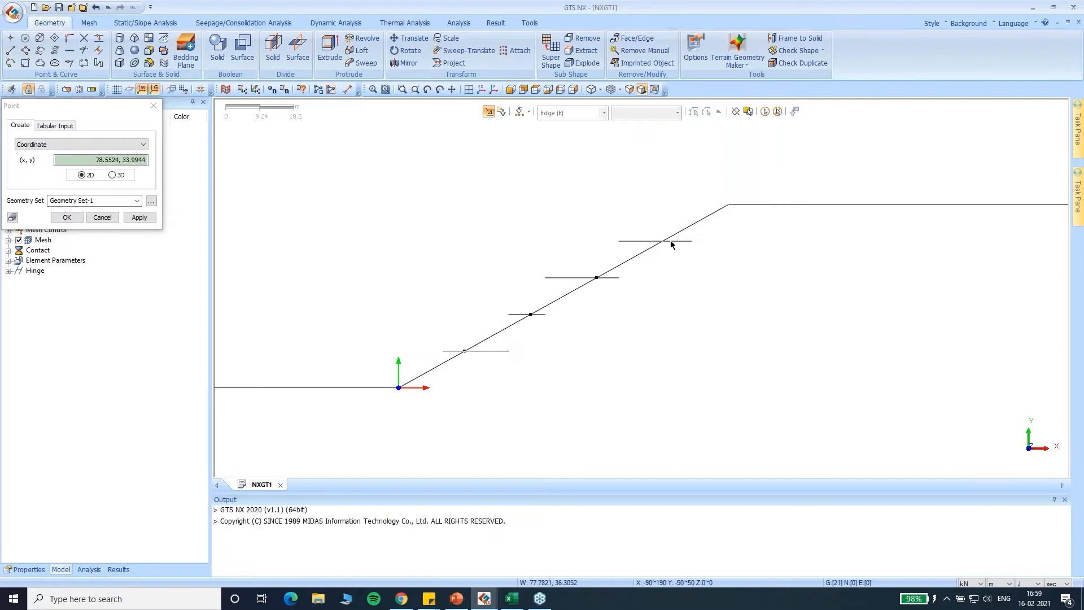
click(662, 241)
click(153, 106)
scroll(848, 337, down, 2)
scroll(808, 334, up, 3)
scroll(585, 243, down, 2)
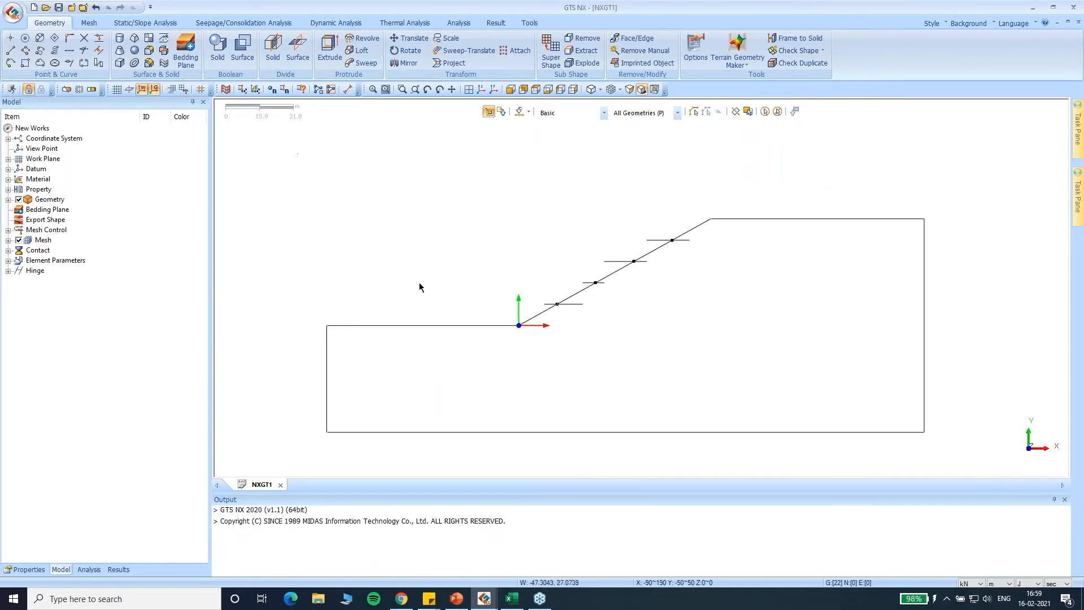
scroll(684, 315, up, 1)
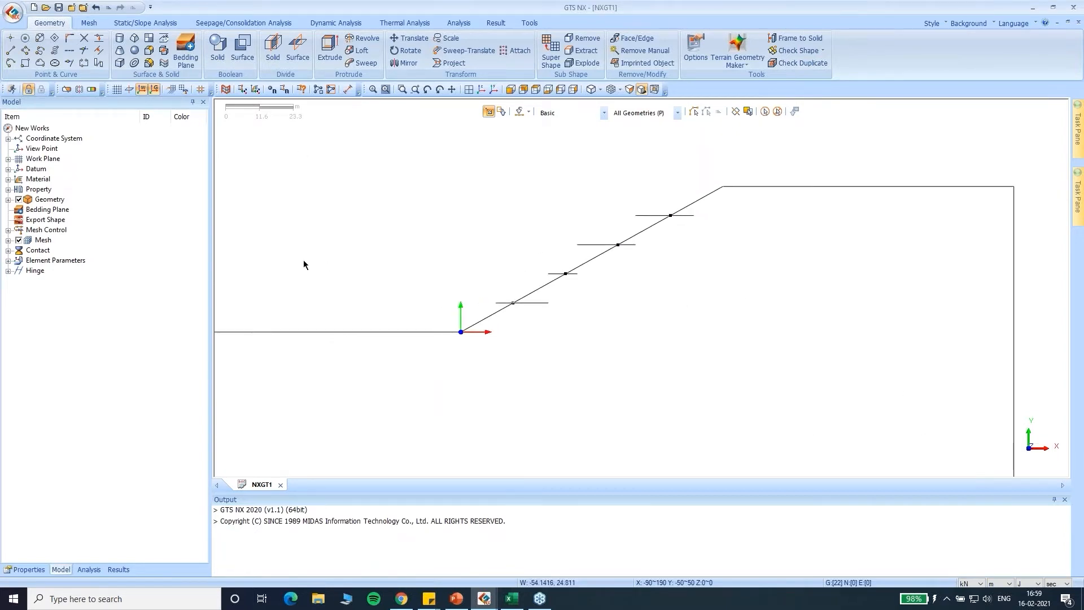
Show the grid and draw a horizontal line from the origin past the right boundary to about (198, 0).
click(115, 89)
scroll(345, 238, down, 1)
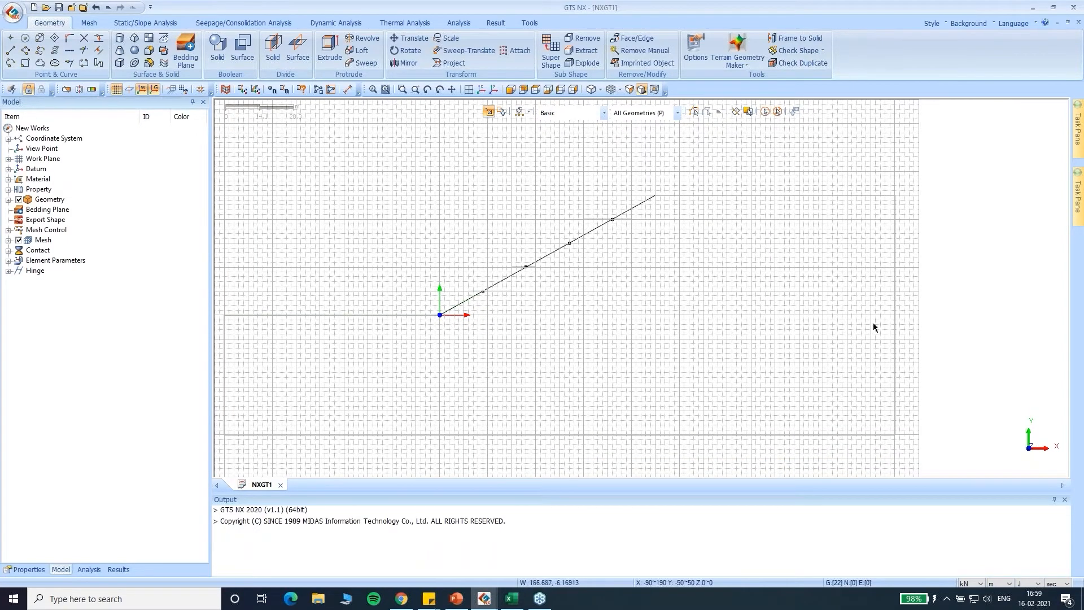
click(11, 52)
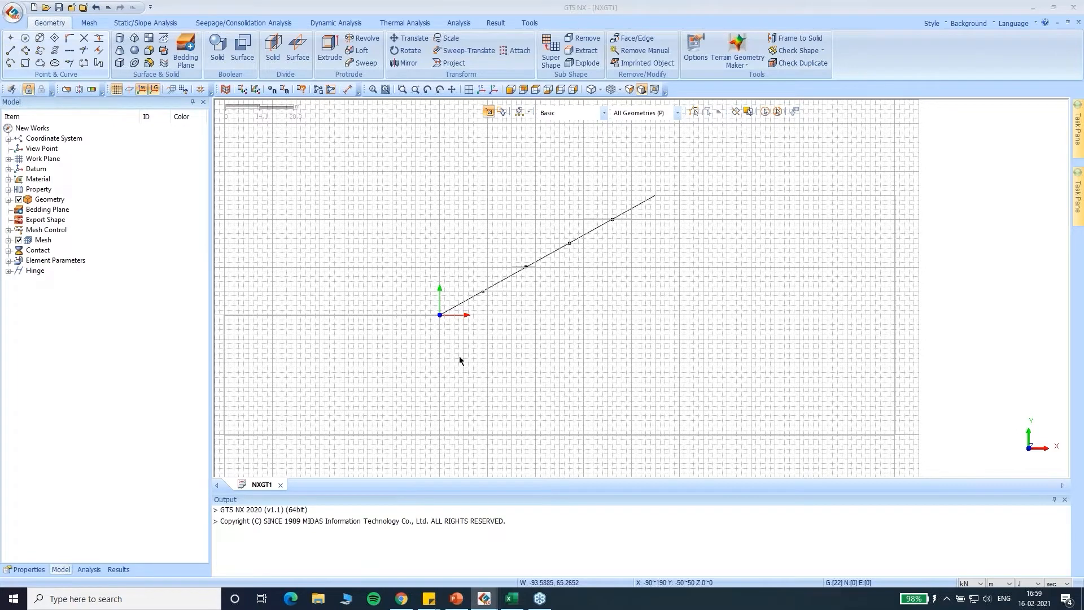
click(439, 315)
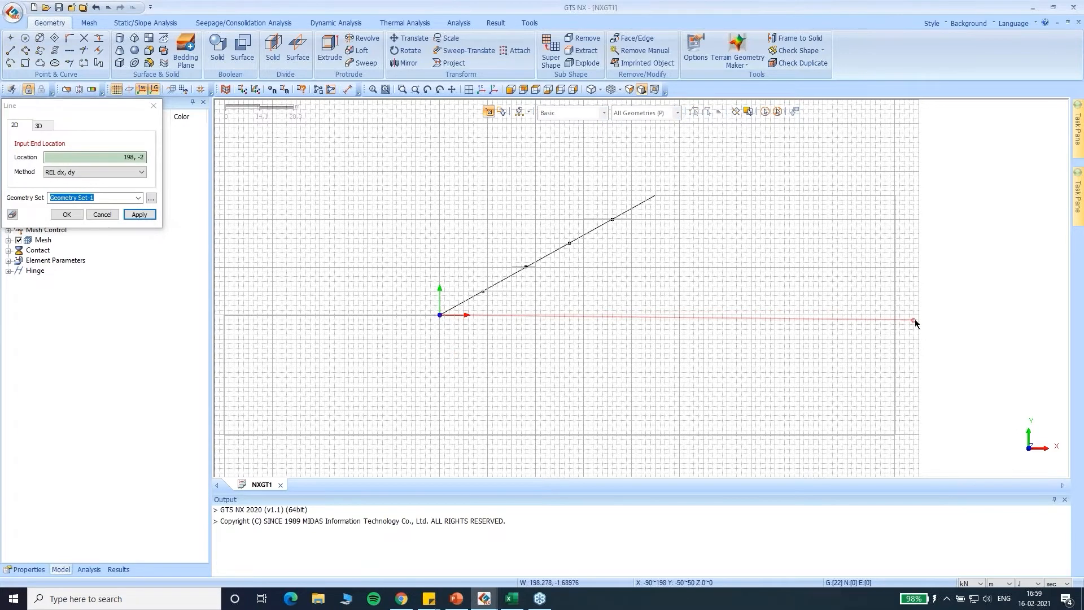
click(915, 318)
click(153, 106)
scroll(612, 306, down, 1)
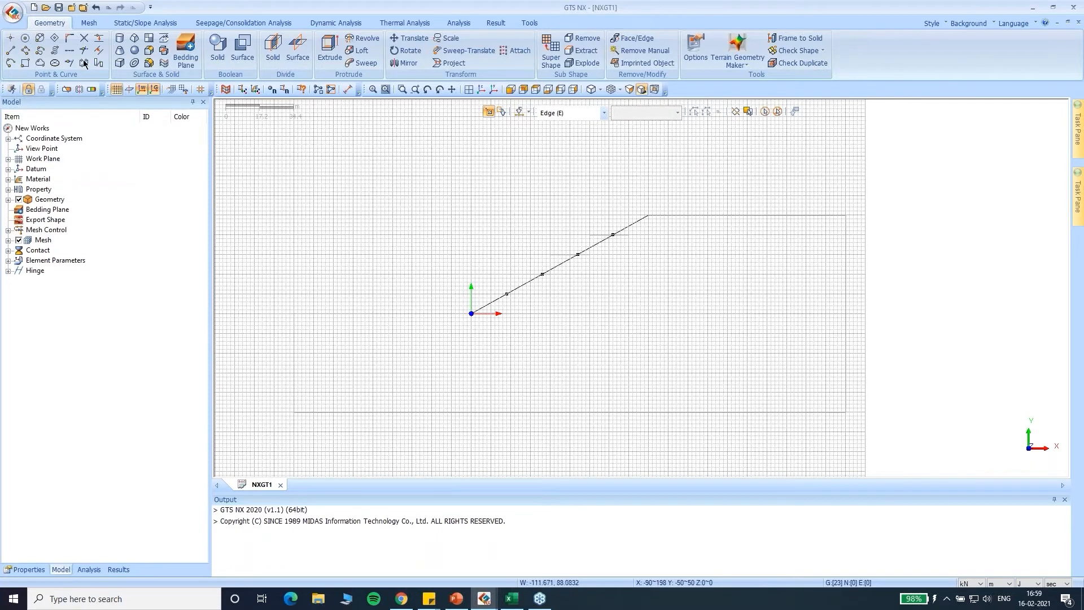
Intersect the horizontal line from the origin with the right boundary in Geometry Set-1 and delete the segment overshooting that boundary.
click(845, 276)
click(66, 188)
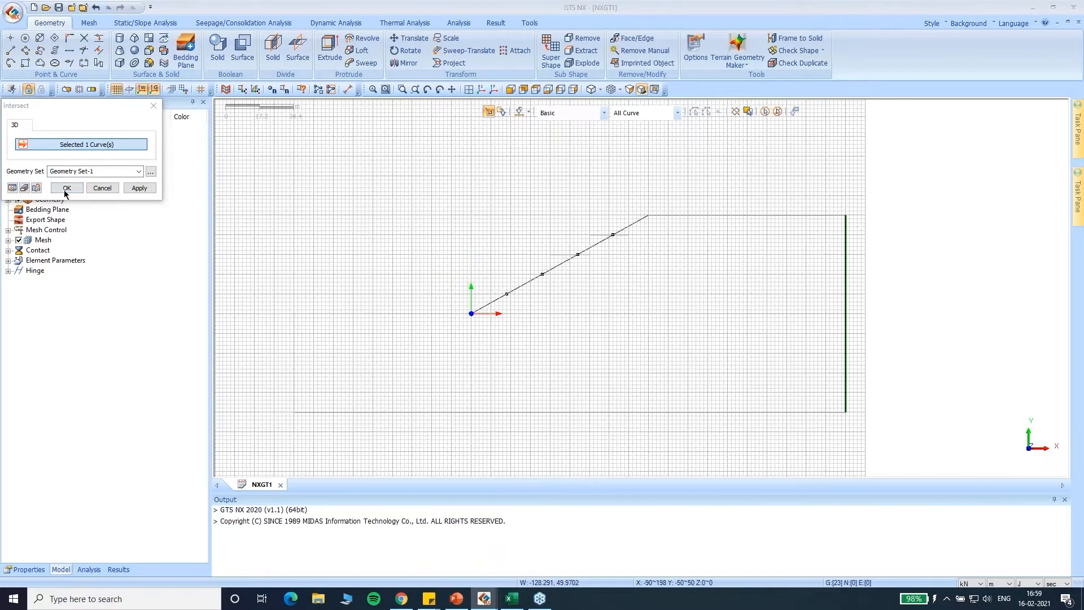
click(124, 177)
scroll(371, 236, down, 1)
scroll(790, 246, up, 2)
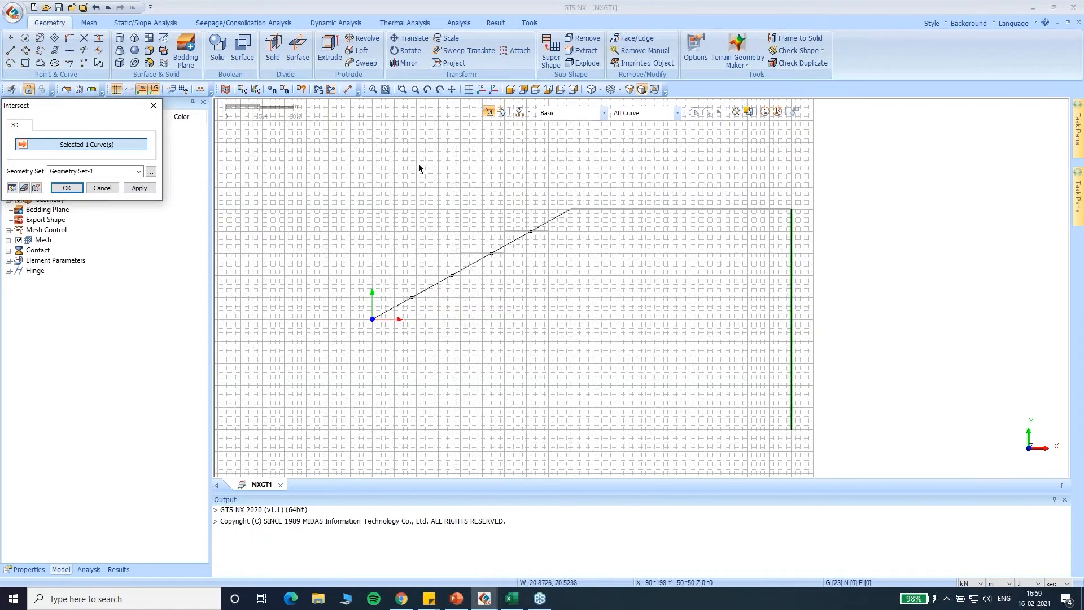
click(116, 90)
click(532, 320)
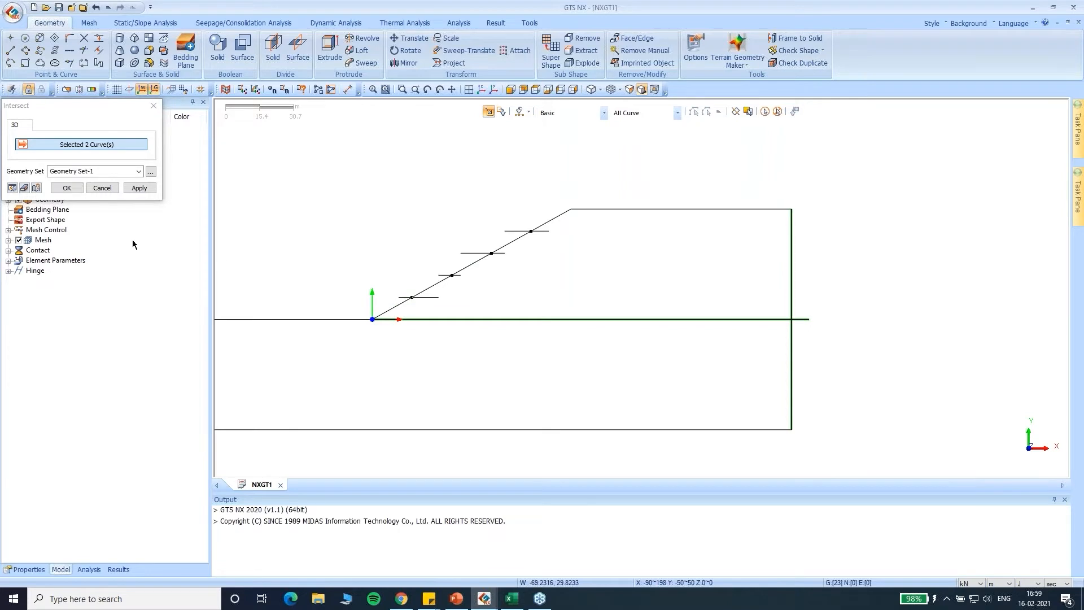
click(69, 188)
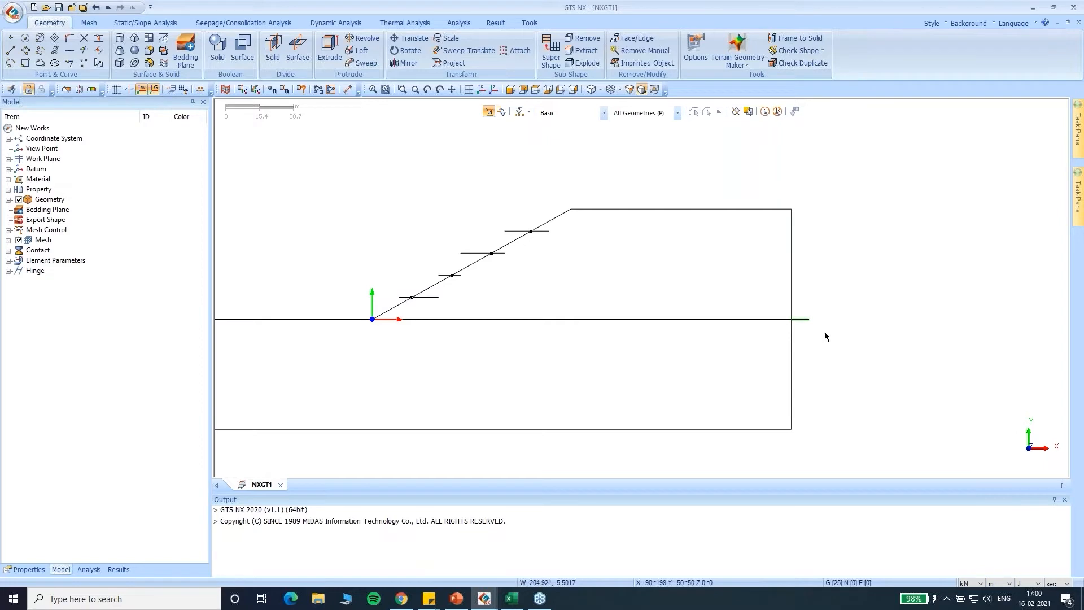
key(Delete)
click(511, 350)
Delete all the short horizontal line segments crossing the slope, leaving the four slope points in place.
scroll(395, 333, up, 5)
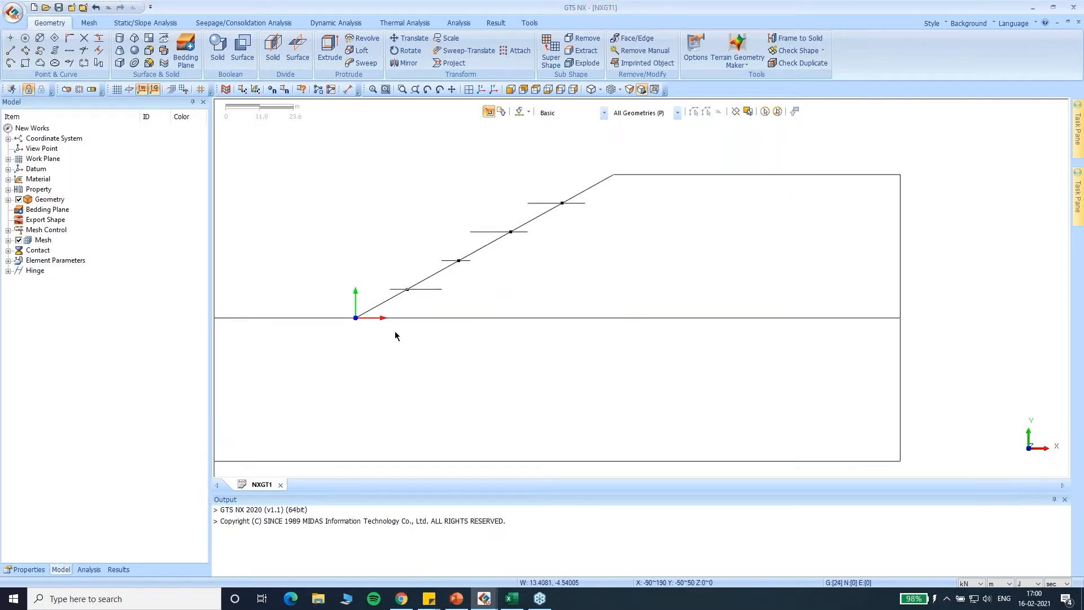
scroll(311, 208, up, 1)
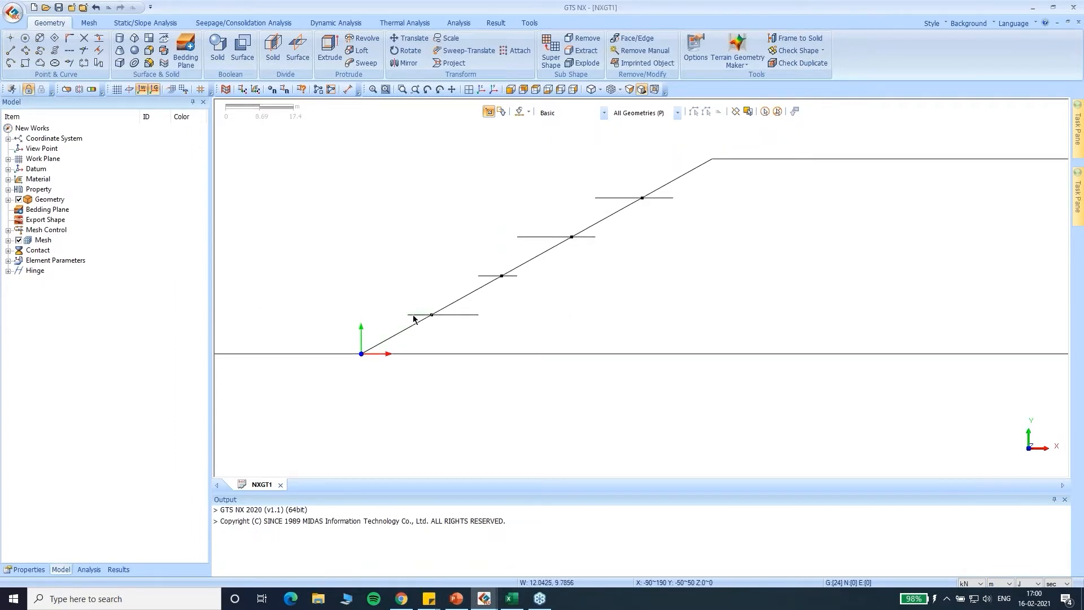
click(468, 317)
click(513, 277)
click(535, 236)
click(583, 237)
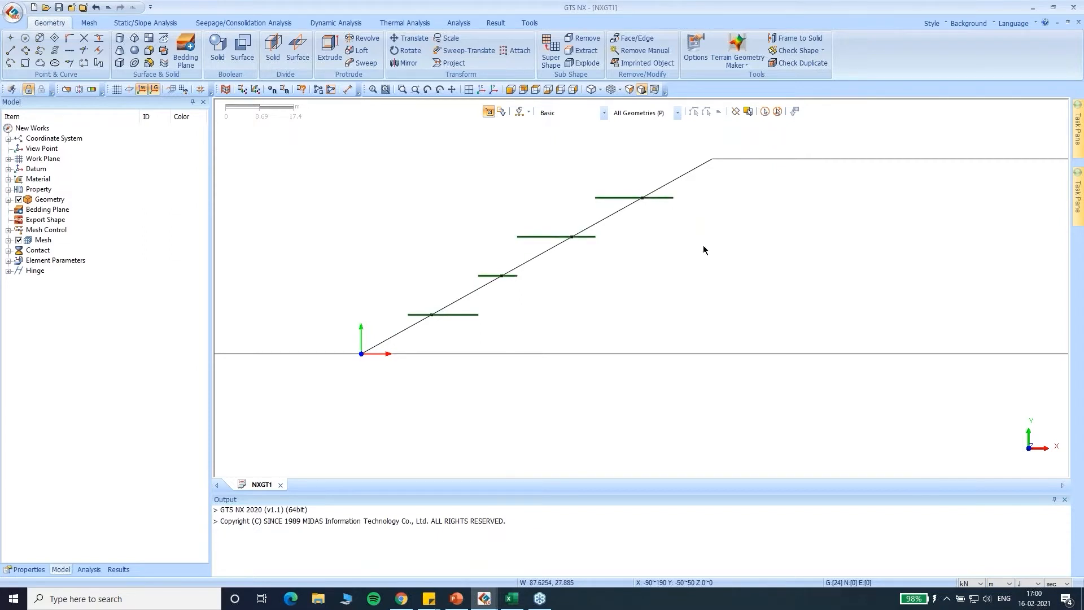
key(Delete)
key(Return)
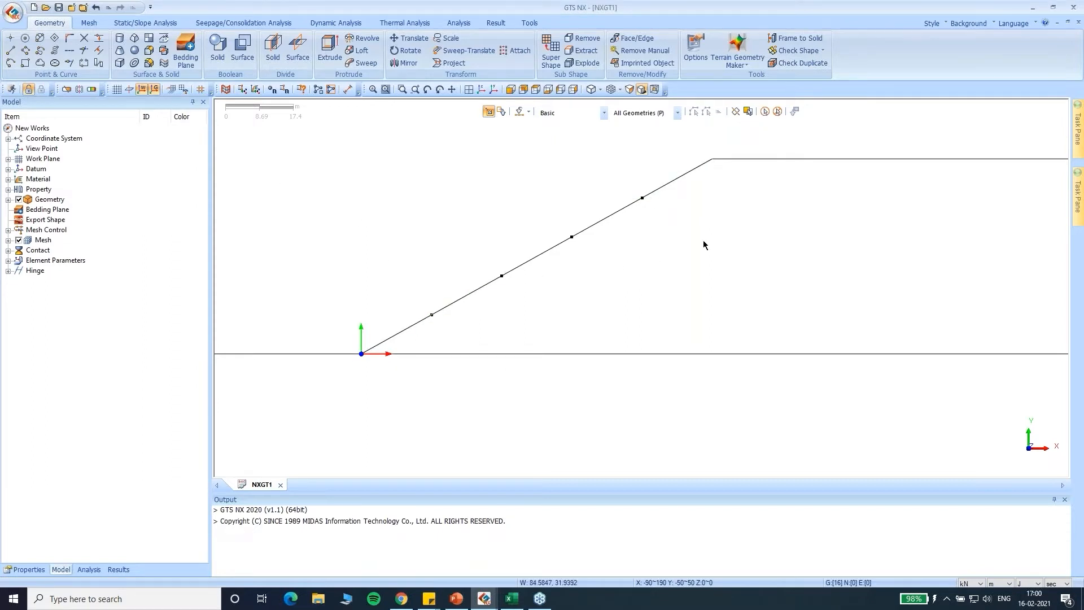
Show the grid and draw an inclined line from the slope point (72, 40) about 26 m across and 12 m down into the slope.
scroll(702, 237, down, 1)
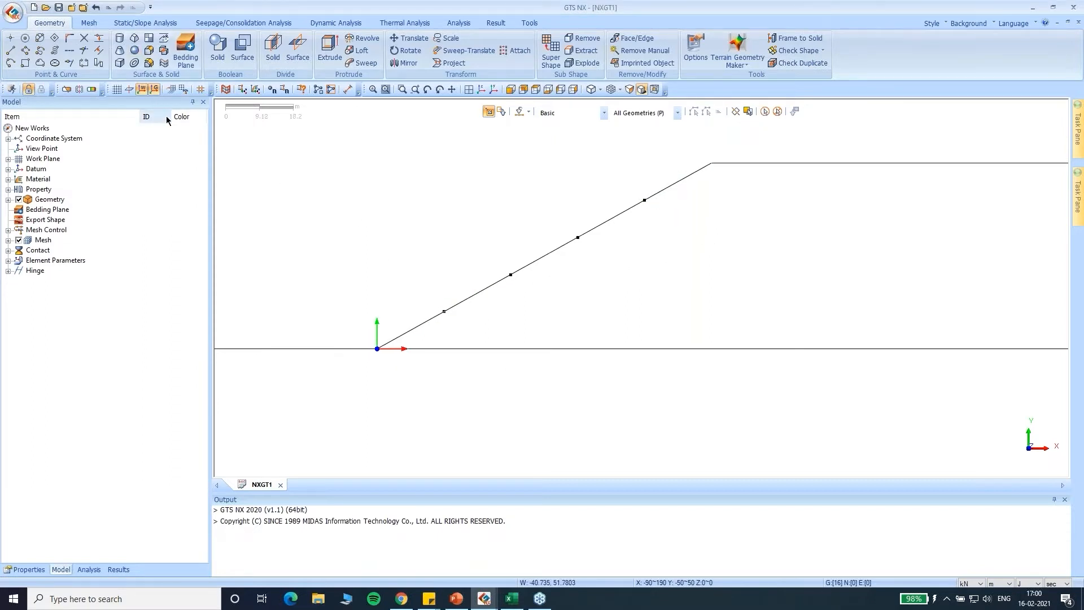
click(115, 90)
scroll(535, 301, up, 1)
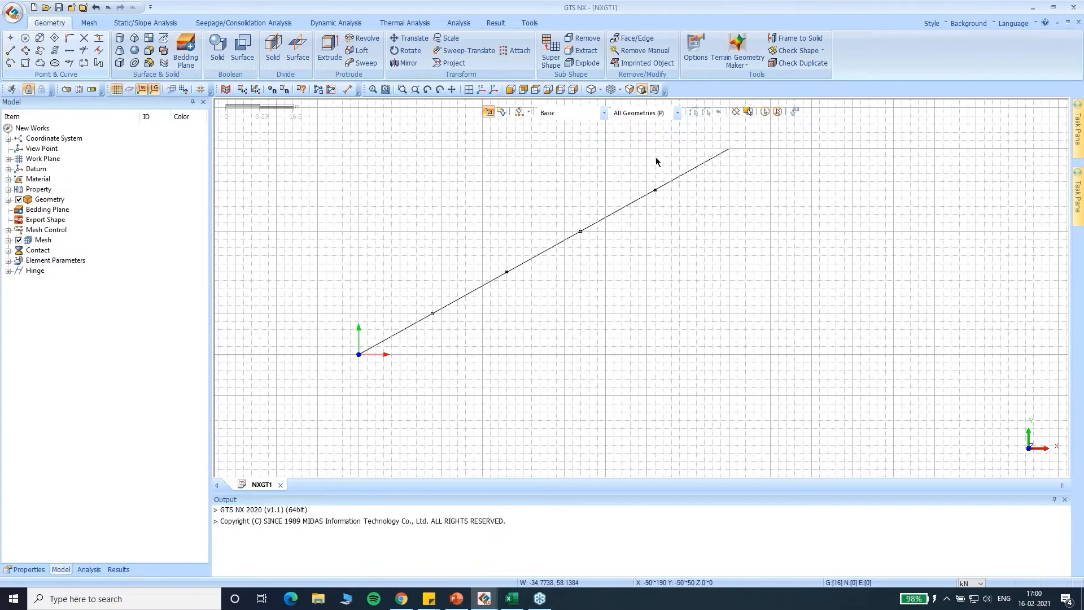
click(656, 192)
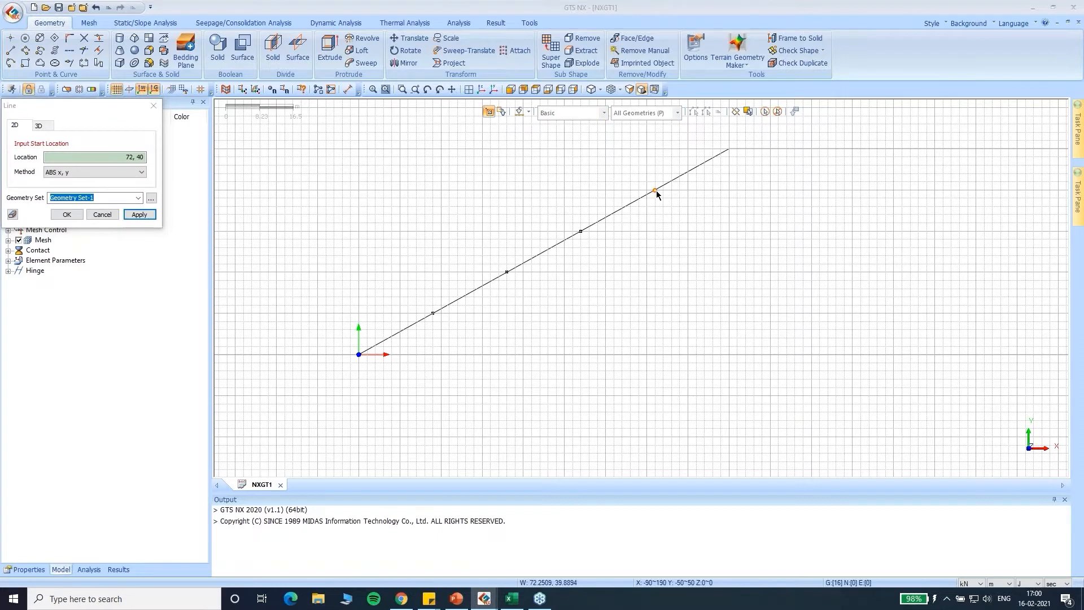
click(761, 238)
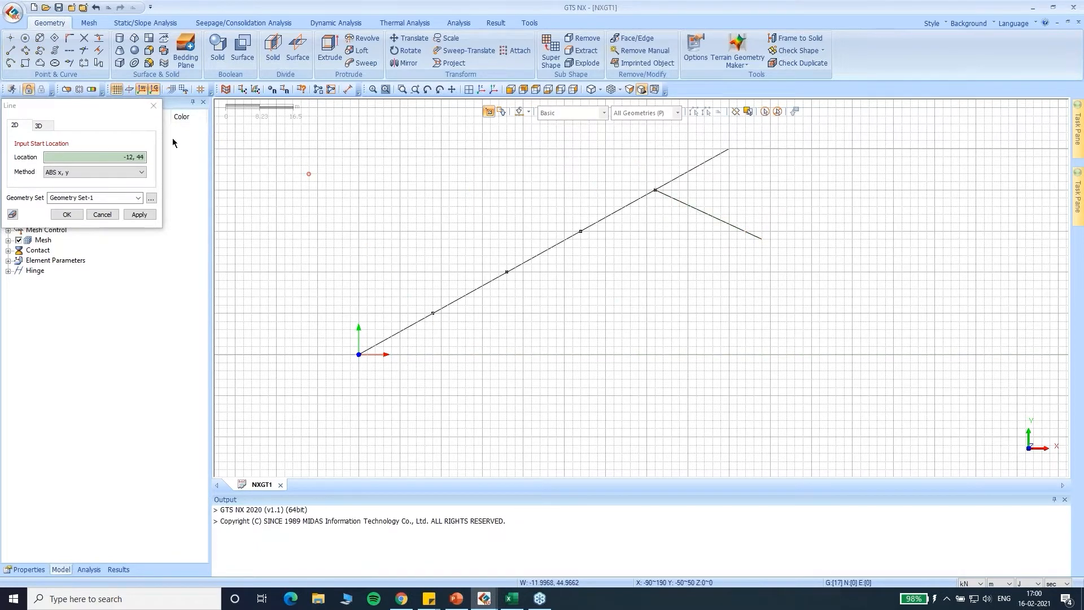
Measure the distance between the inclined line's two ends and undo the line.
click(347, 89)
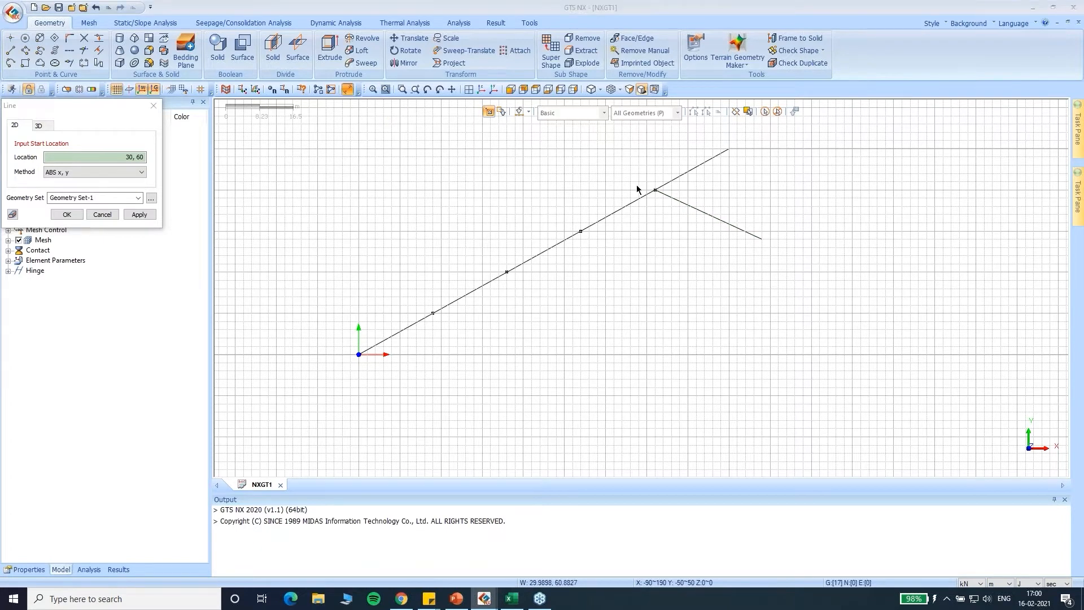
click(653, 190)
click(762, 239)
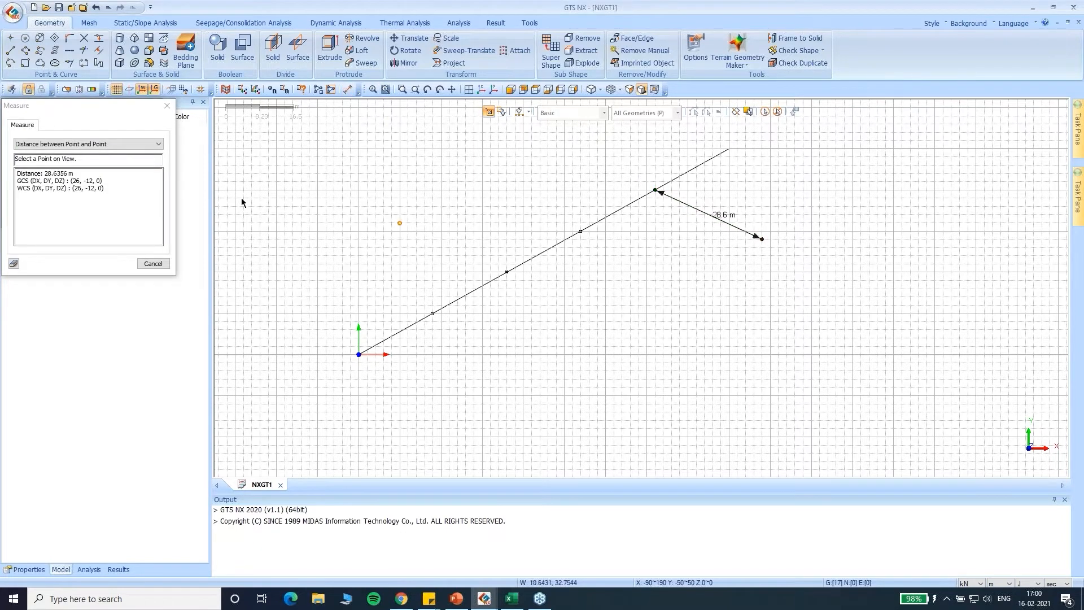
click(167, 106)
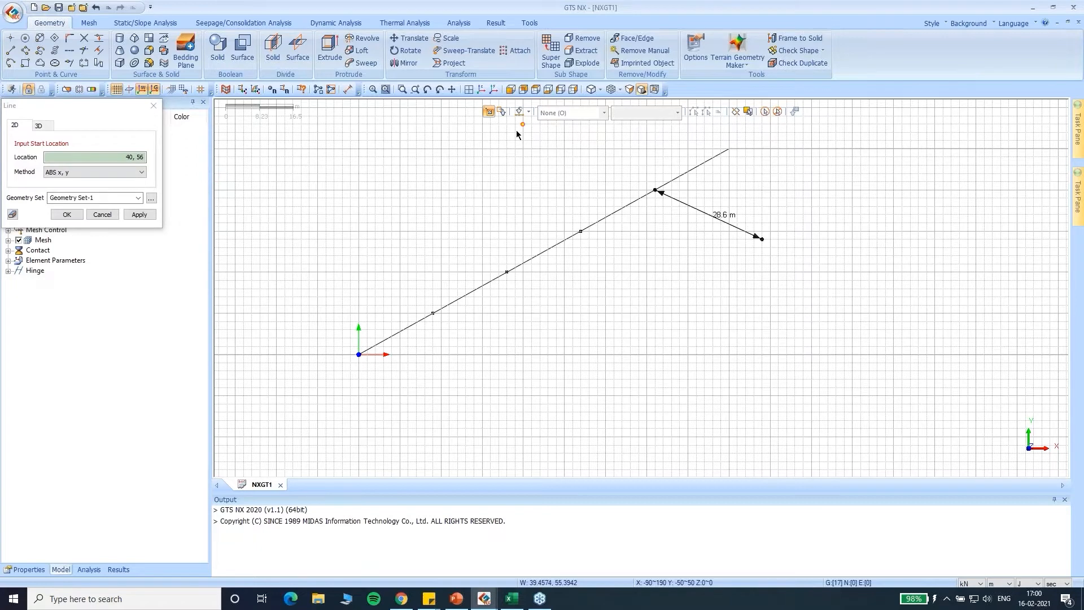
click(153, 106)
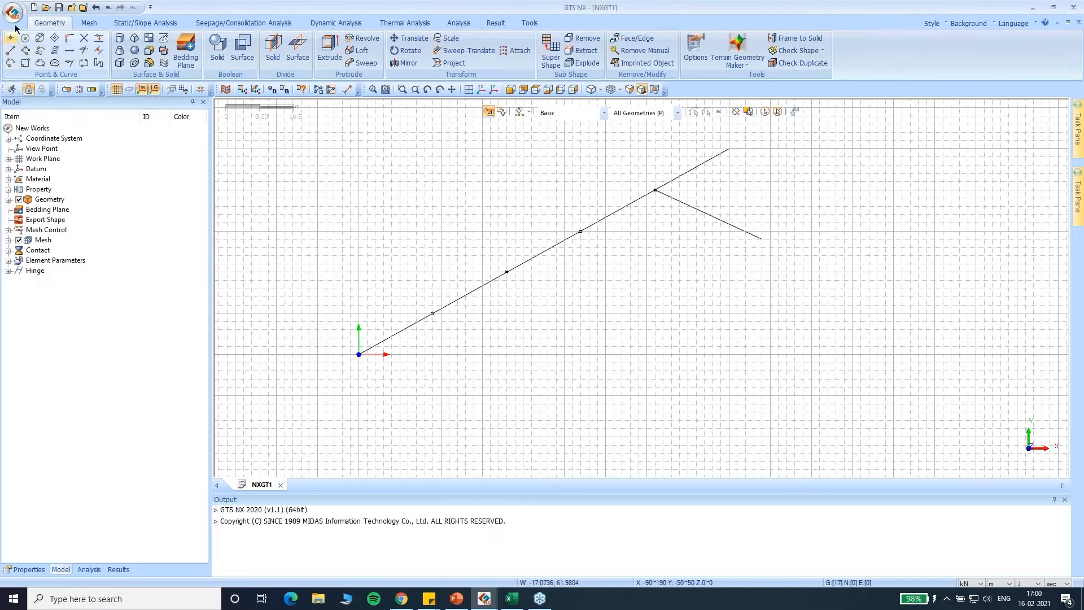
click(95, 8)
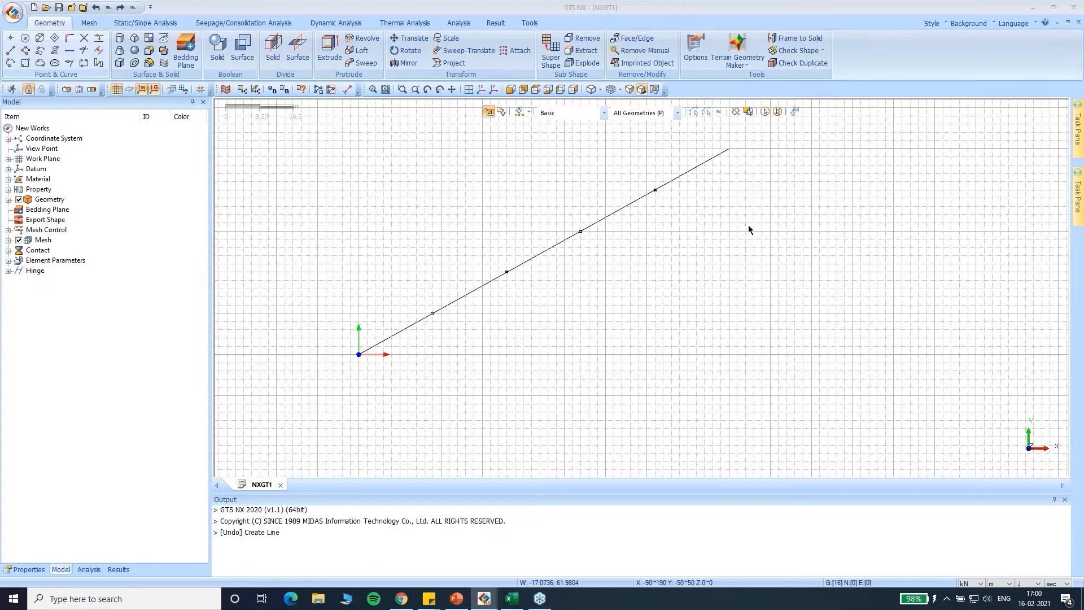
Draw an inclined line from the slope point (72, 40) down into the slope to about (86, 30), and hide the grid.
click(656, 192)
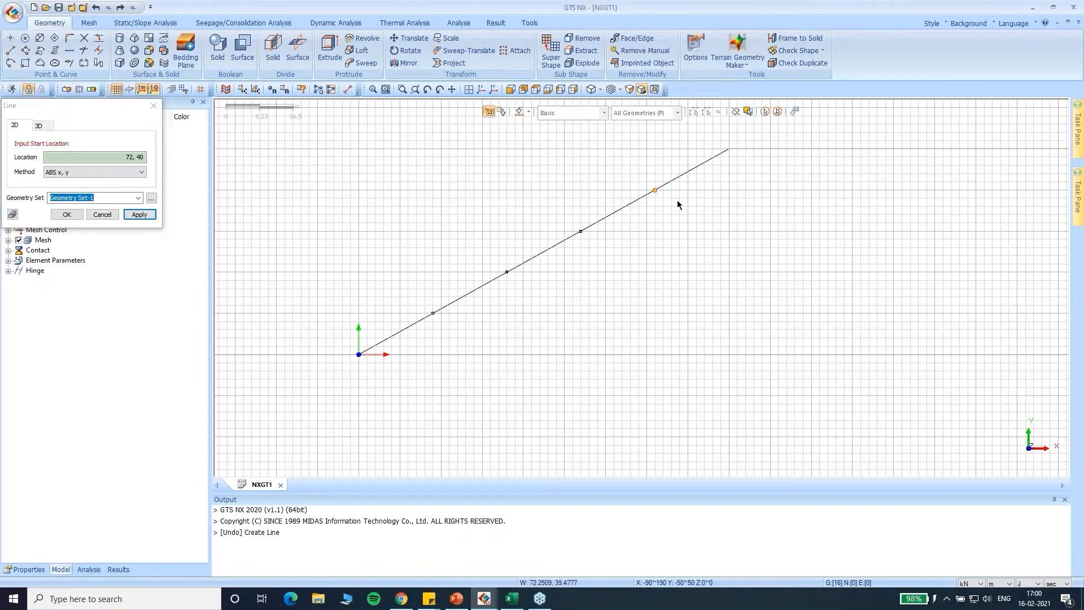
click(712, 231)
key(Escape)
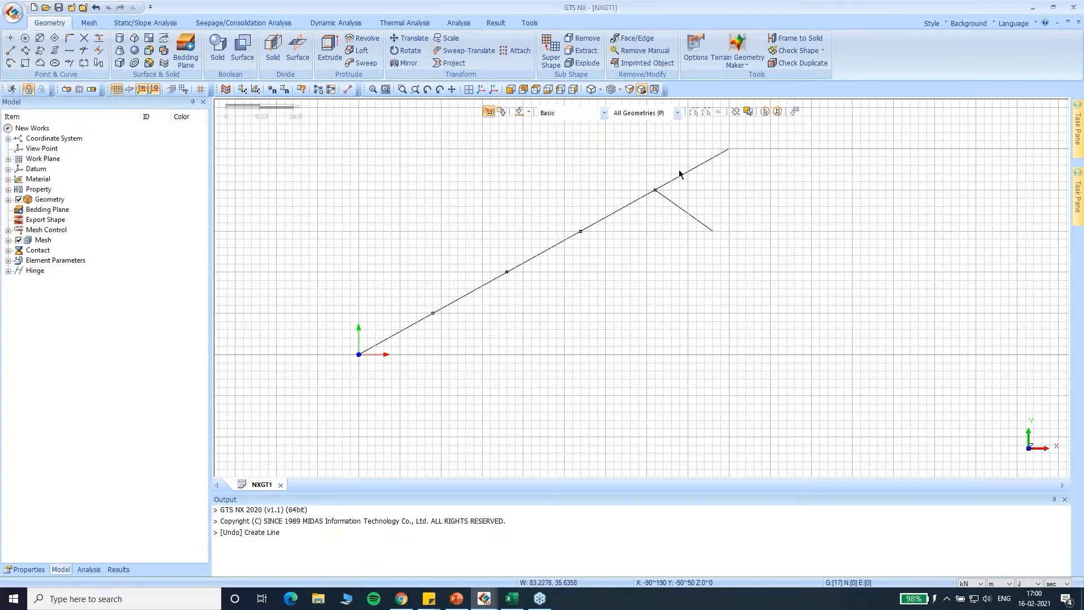
scroll(847, 206, down, 2)
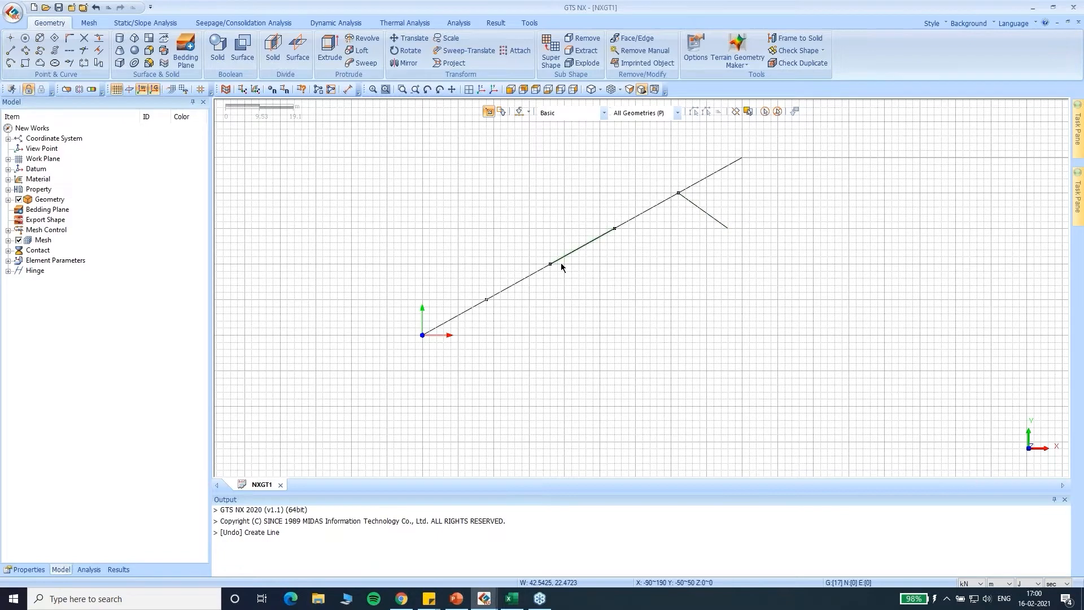
click(115, 89)
Translate one uniform copy of the inclined line along the two-point vector from (72, 40, 0) to (54, 30, 0), using that vector's length.
scroll(491, 199, up, 2)
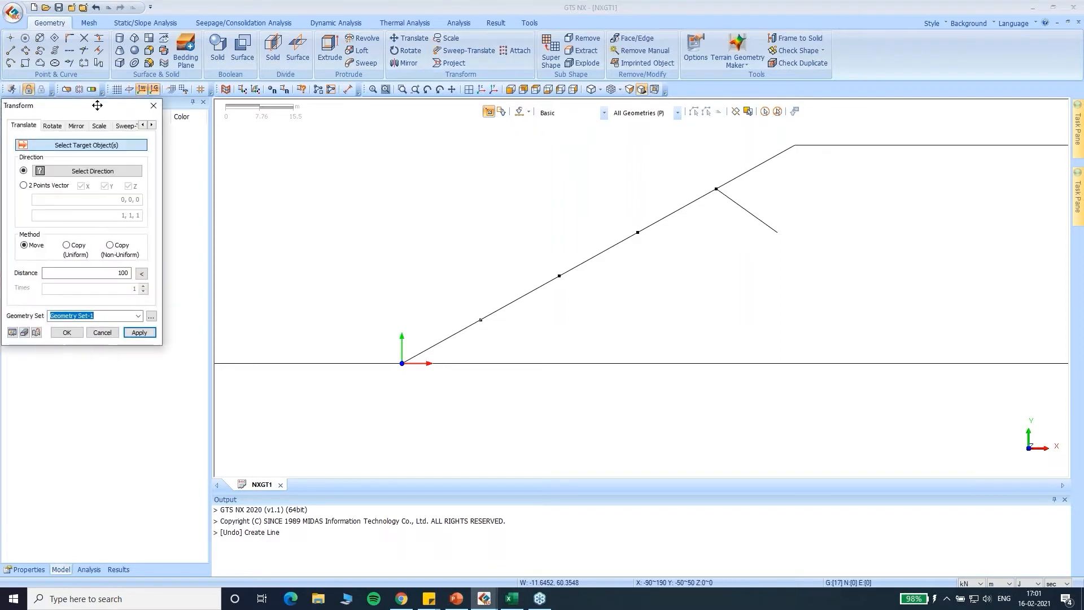
drag(96, 104, 163, 65)
click(755, 219)
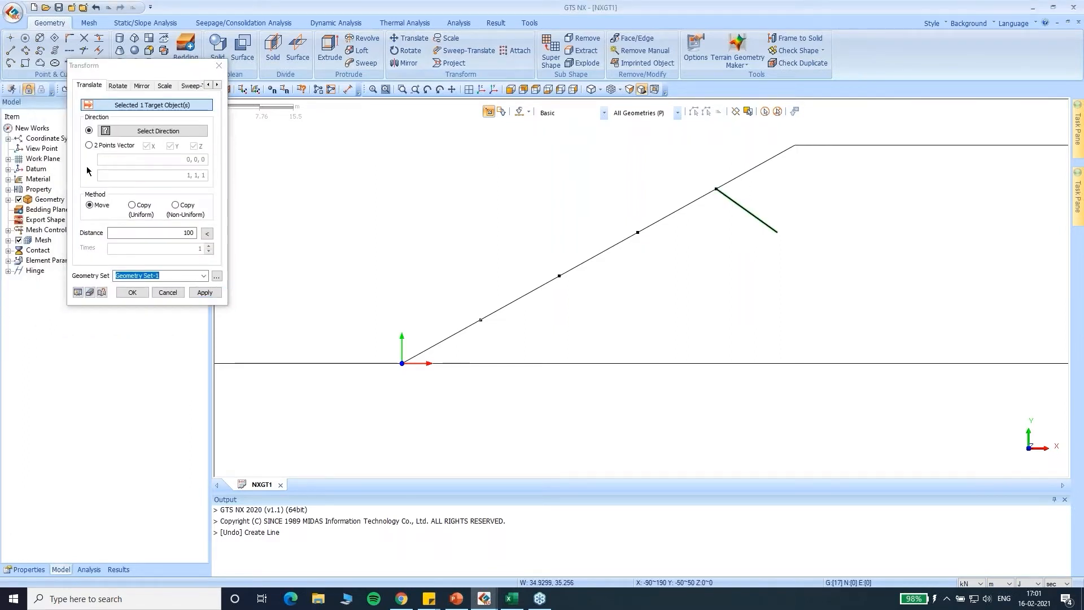
click(88, 146)
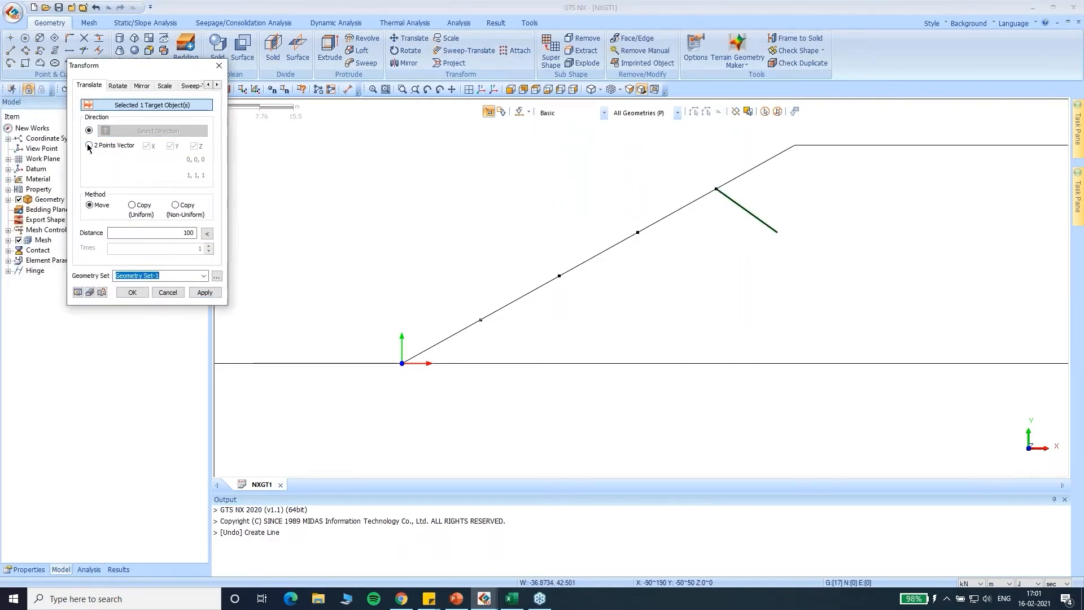
click(172, 162)
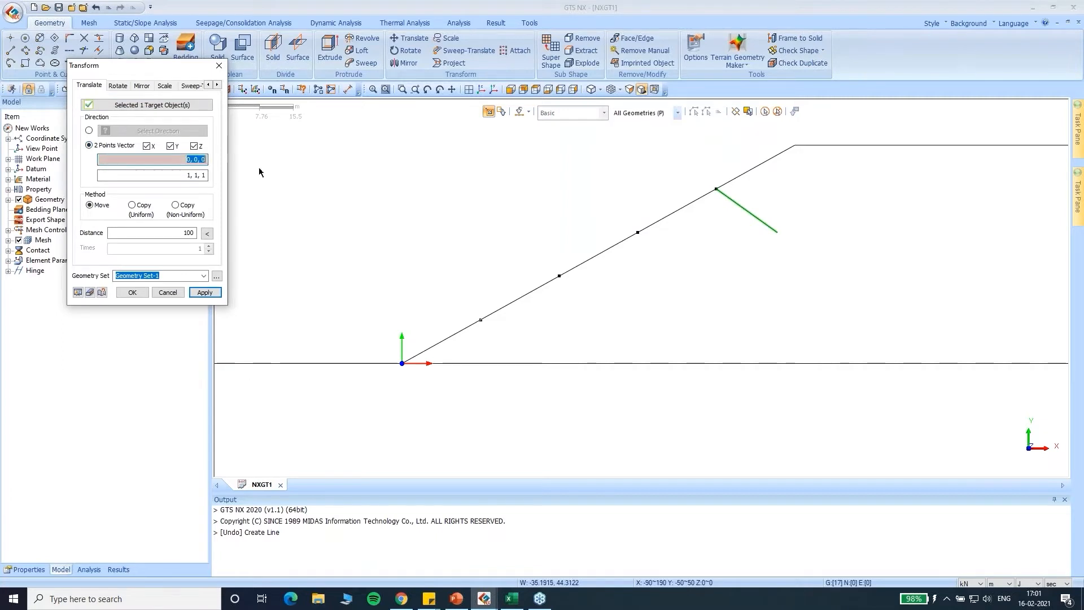
click(716, 190)
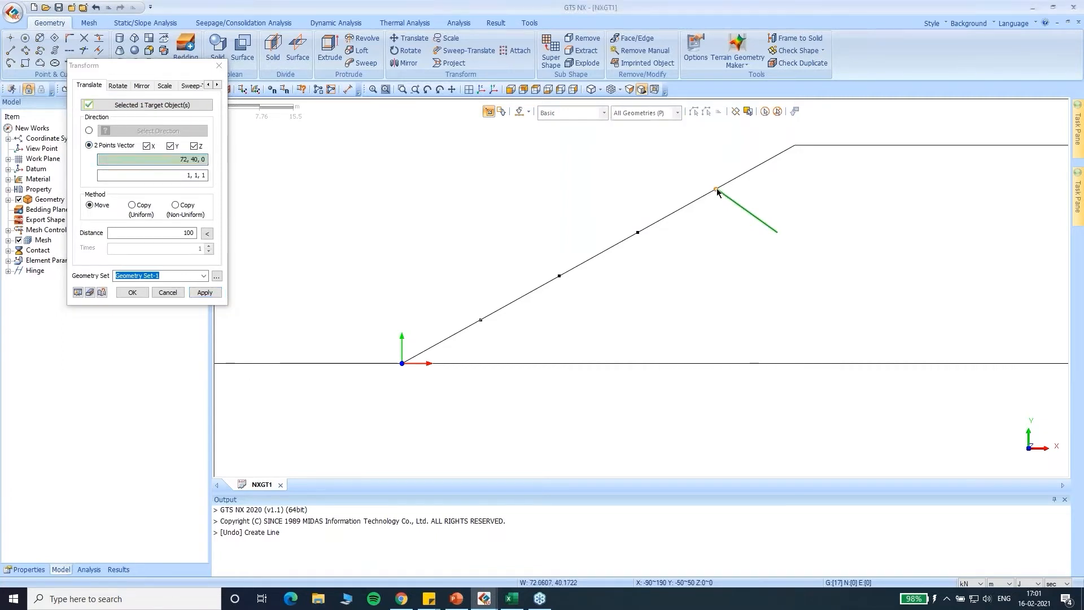
click(637, 232)
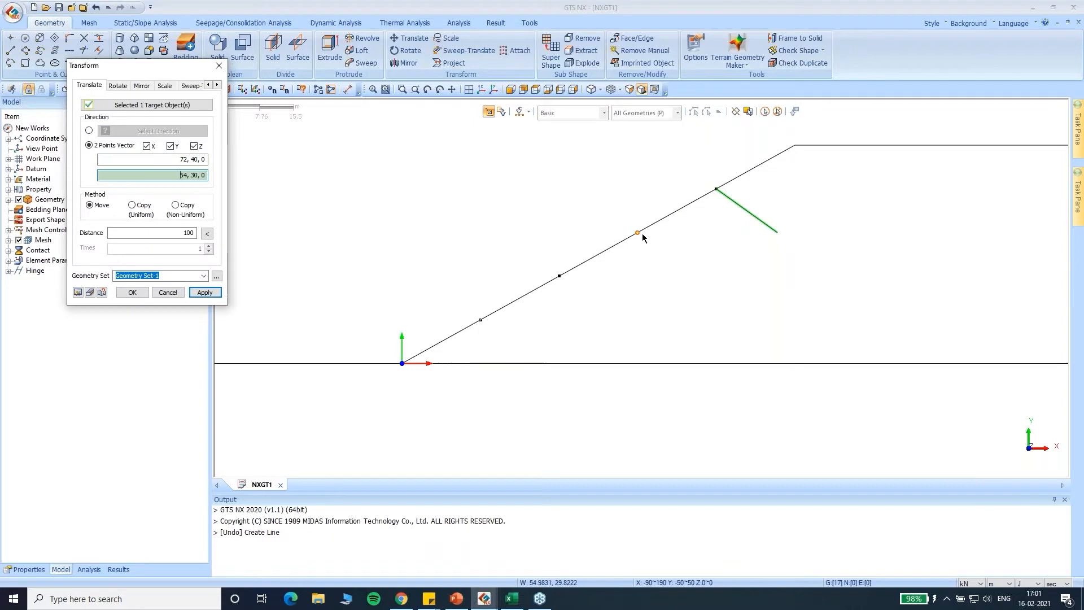
click(132, 205)
click(206, 234)
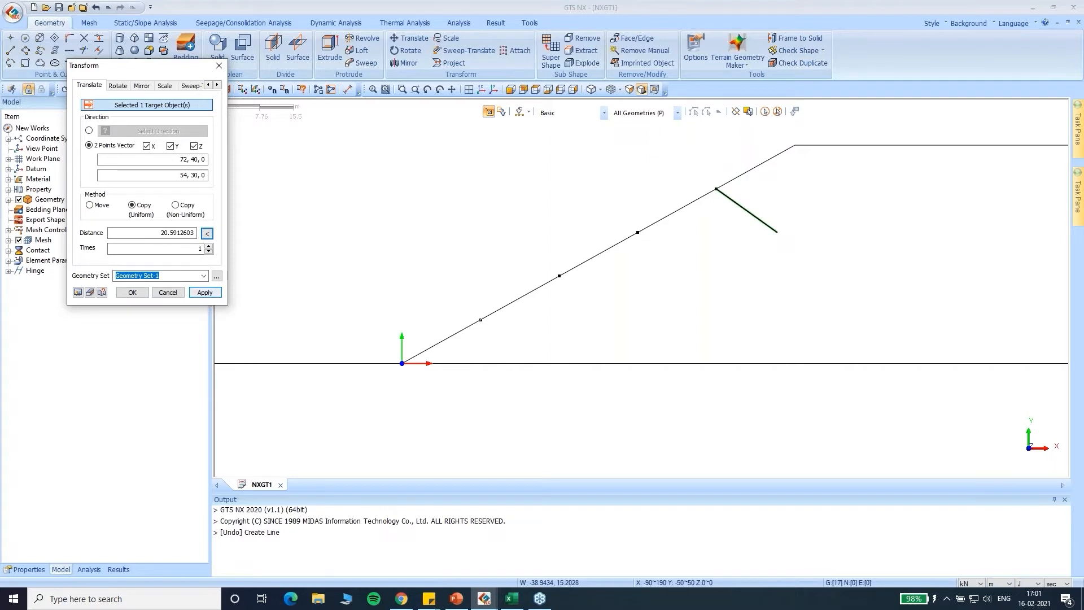
click(204, 293)
Copy the topmost inclined line once more to the slope point (36, 20, 0), taking the distance from the two-point vector.
scroll(618, 222, up, 2)
scroll(617, 223, up, 1)
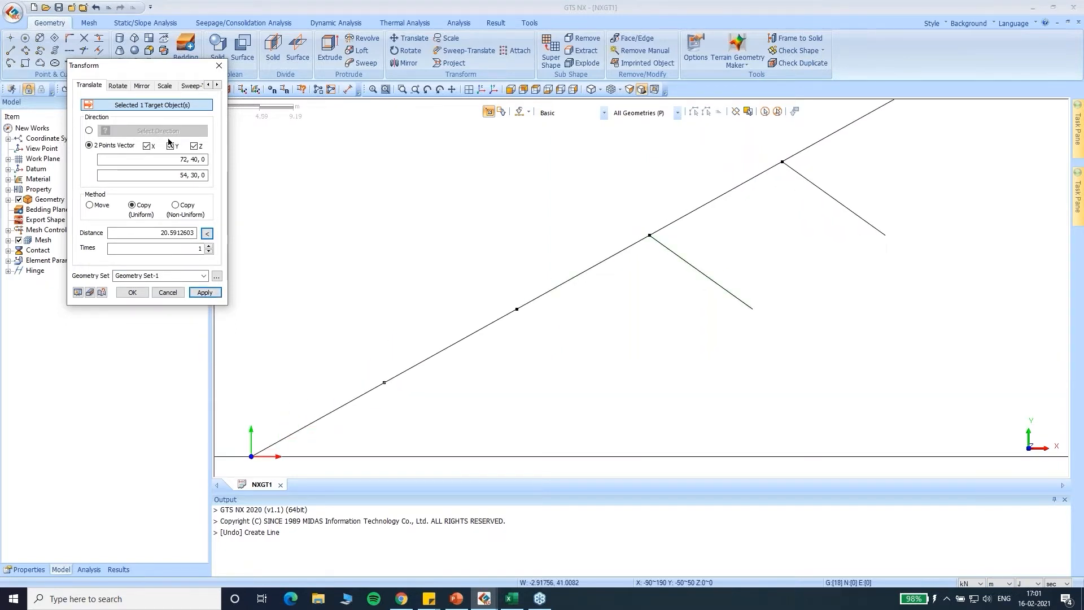
click(169, 175)
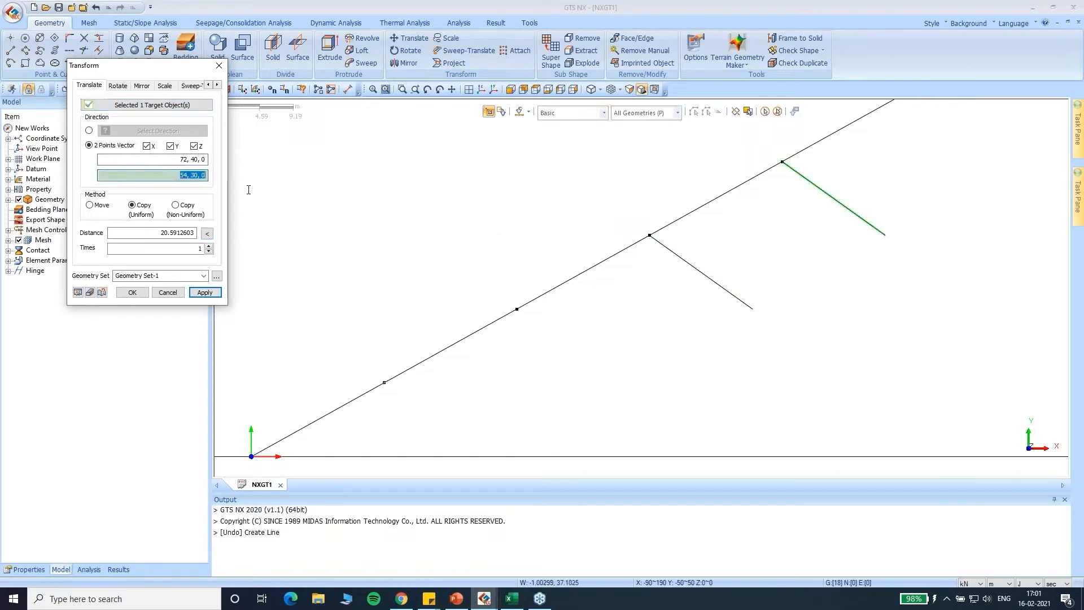
key(BackSpace)
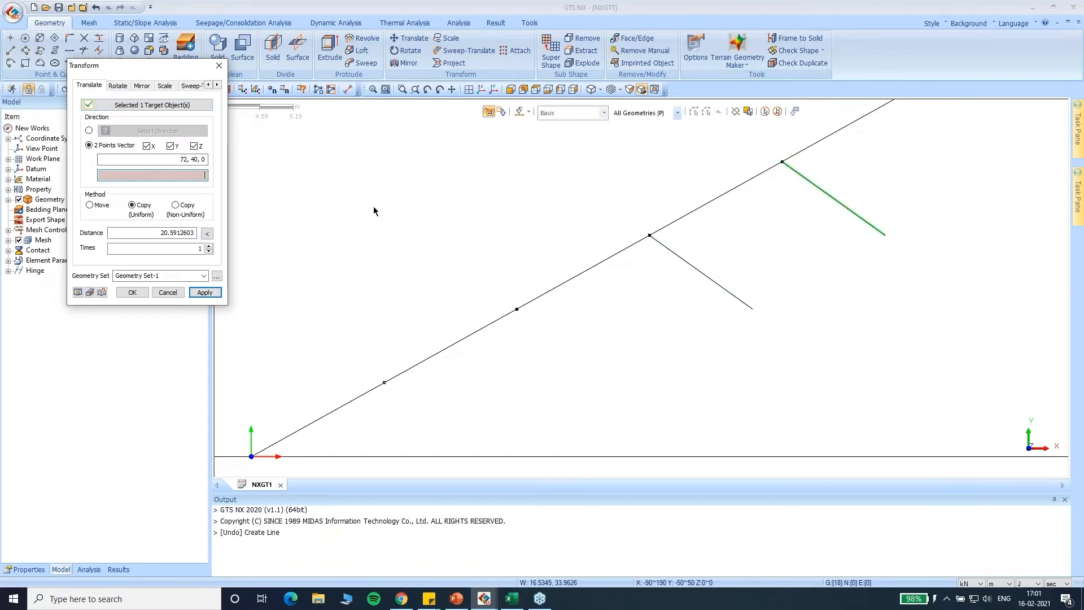
click(517, 310)
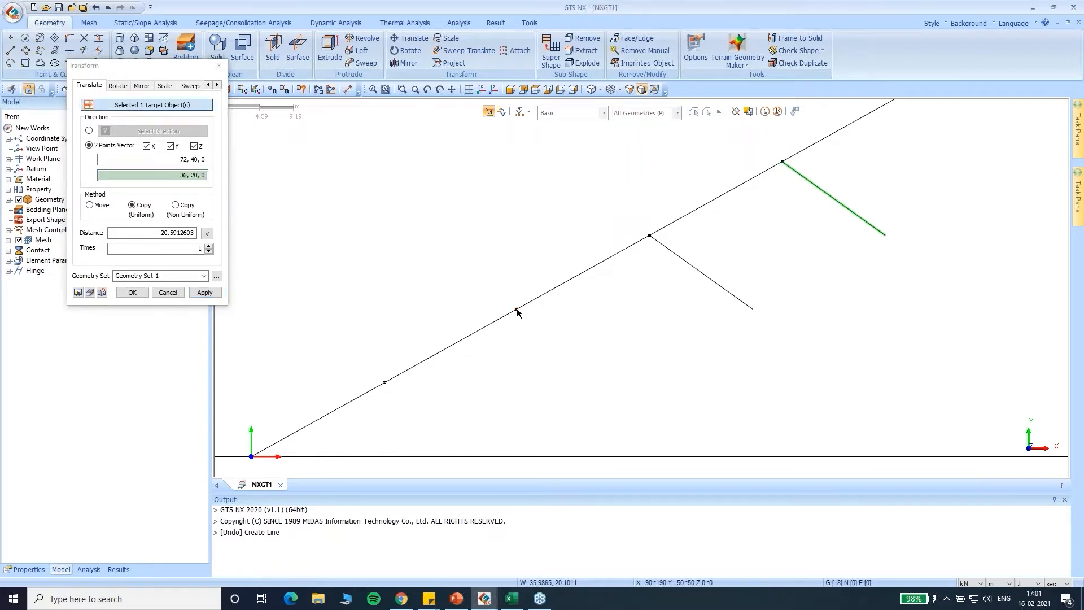
click(205, 234)
click(204, 292)
Try to copy the topmost inclined line along the two-point vector from (72, 40, 0) to (18, 10, 0), keeping the distance at 41.1825206.
scroll(530, 245, down, 2)
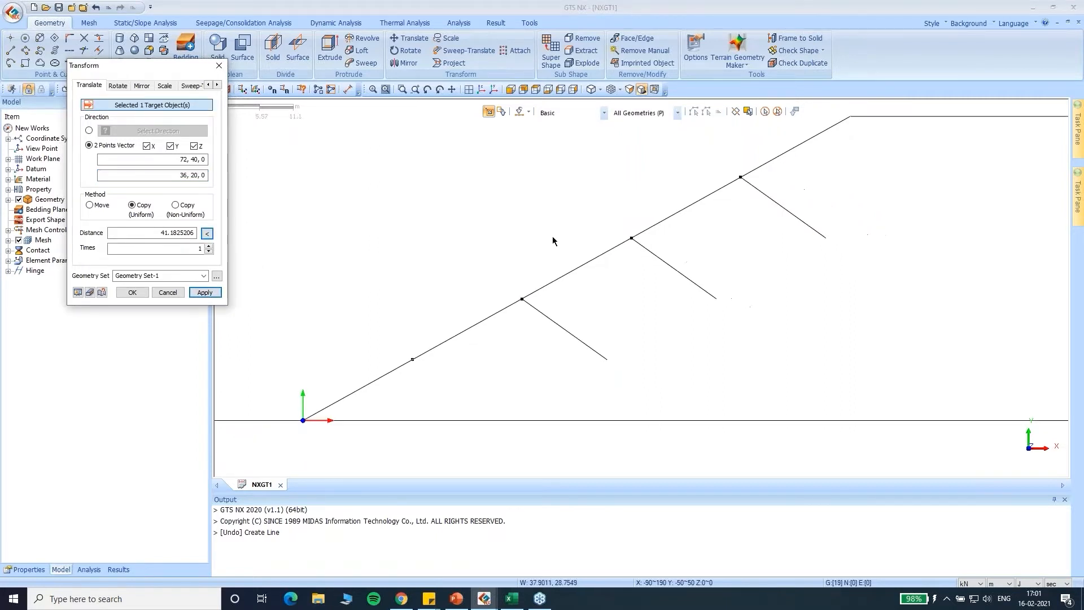
scroll(486, 350, up, 6)
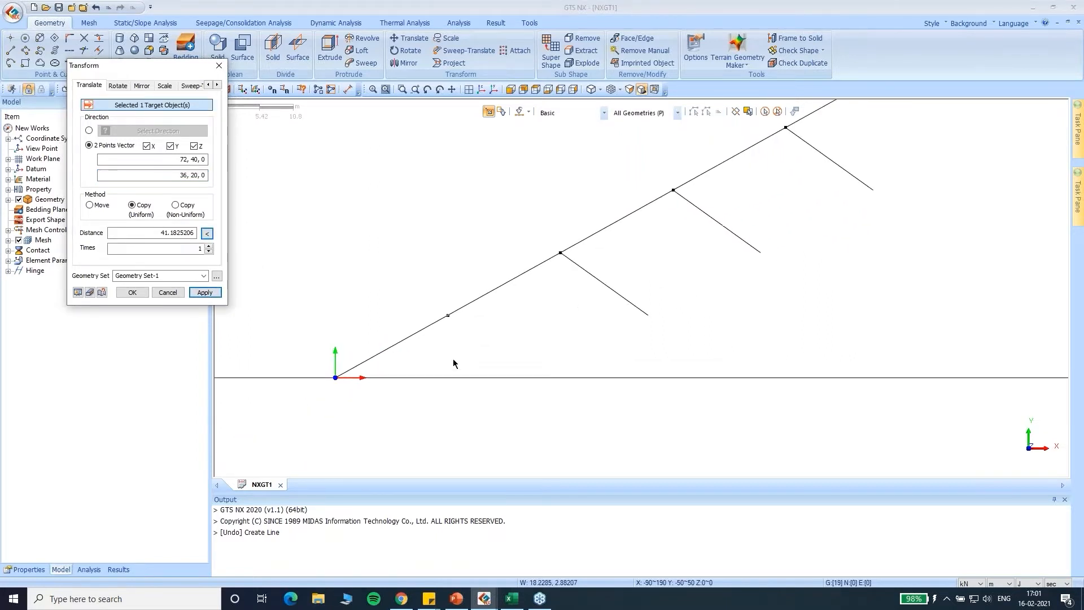
click(195, 176)
key(Delete)
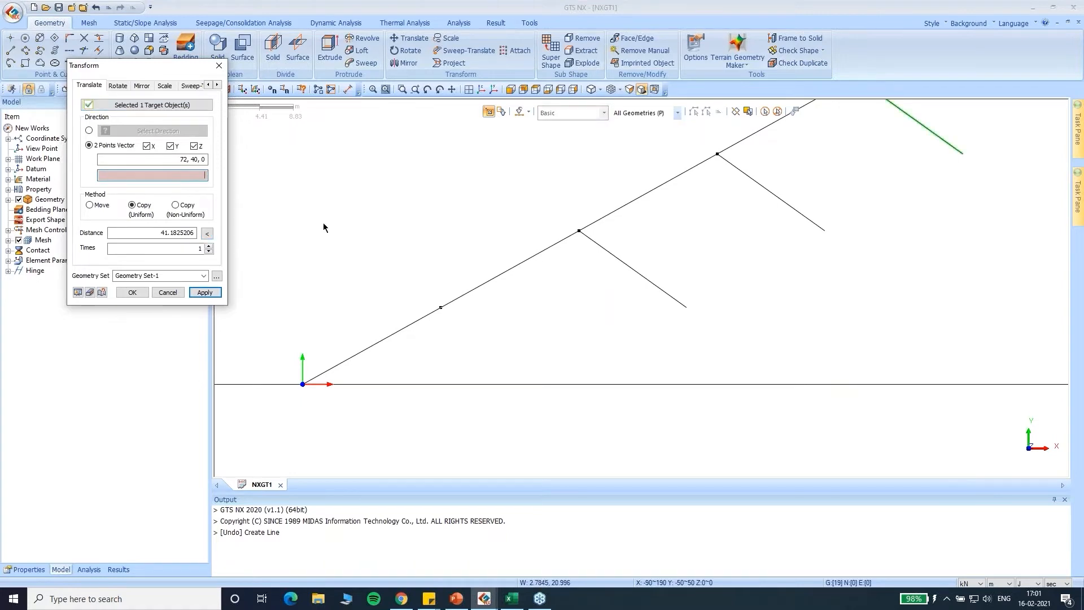
click(441, 309)
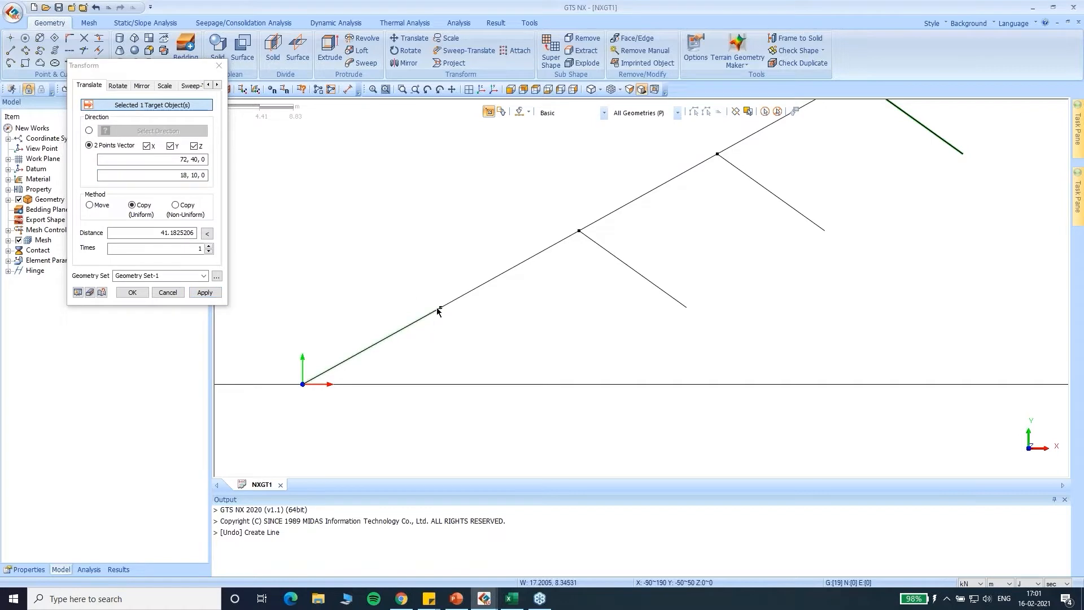
click(204, 292)
scroll(337, 345, down, 3)
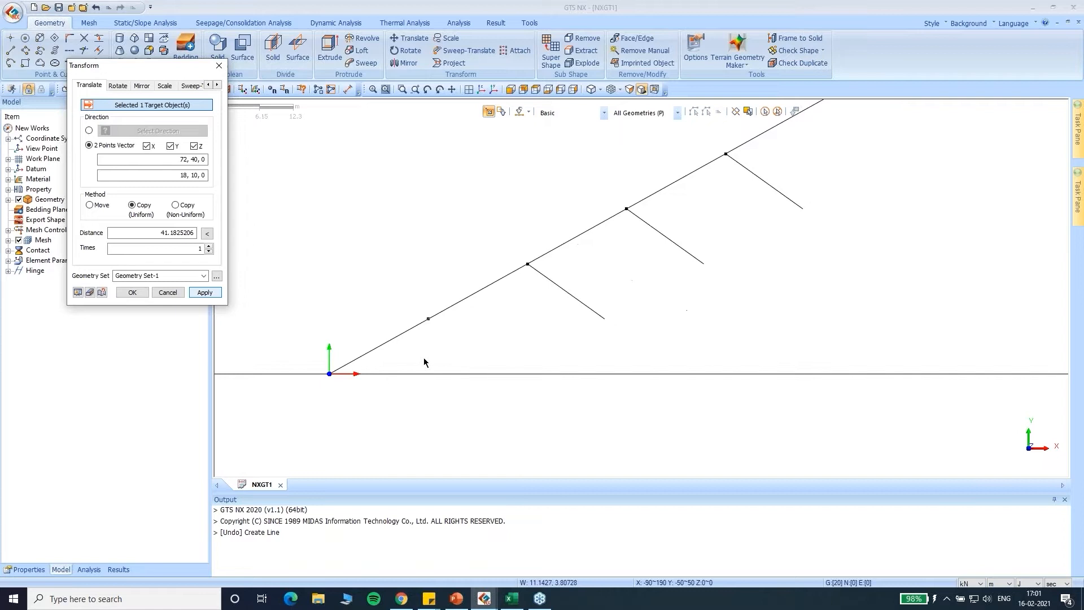
Try the copy again after re-picking the slope point (18, 10, 0) as the vector's second point.
click(166, 175)
drag(166, 177, 309, 193)
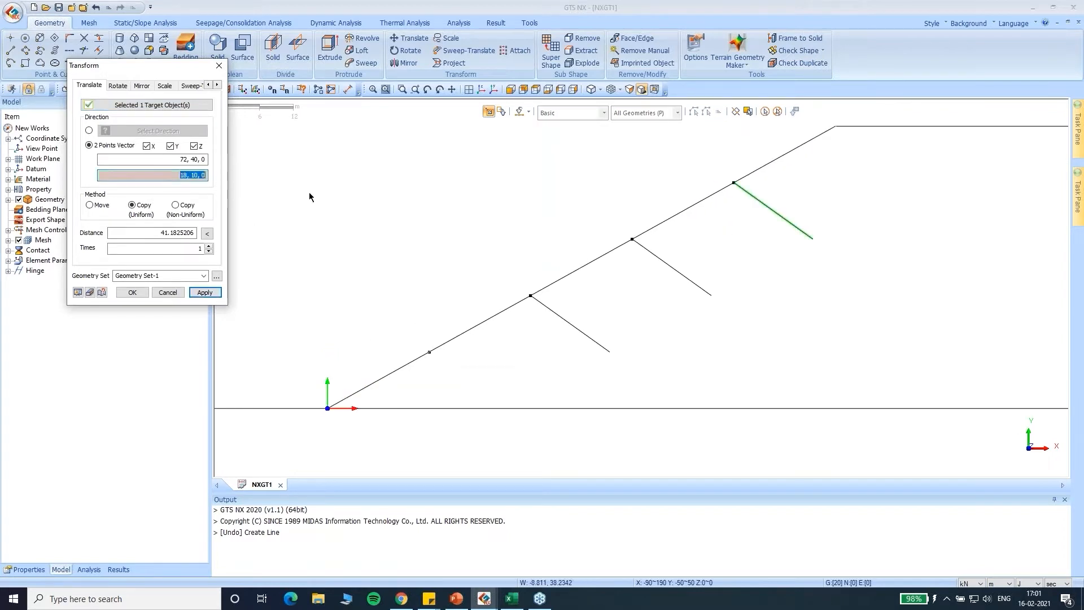
key(BackSpace)
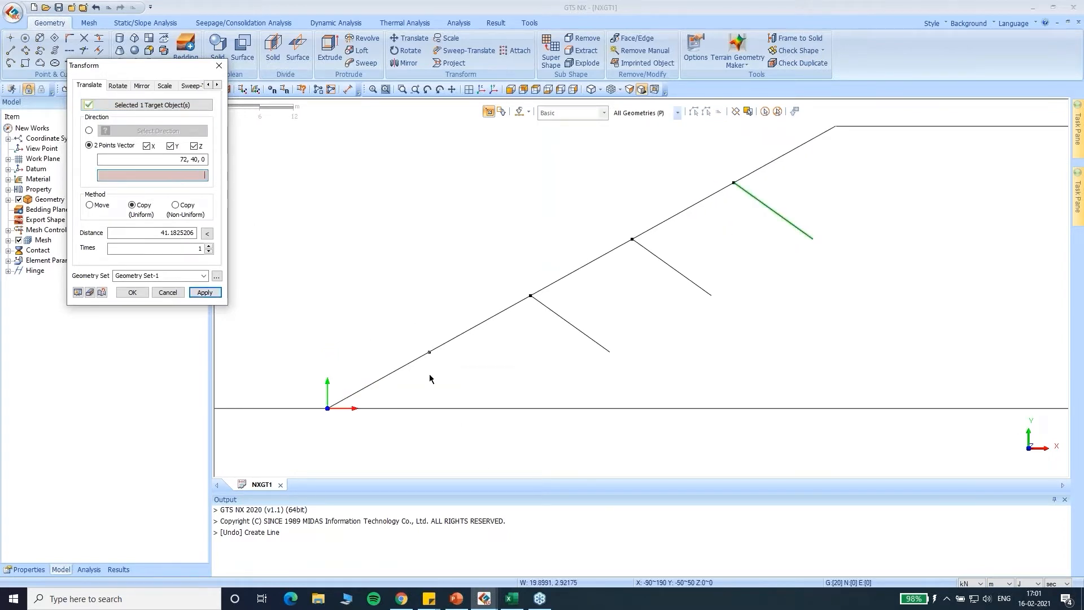
click(429, 353)
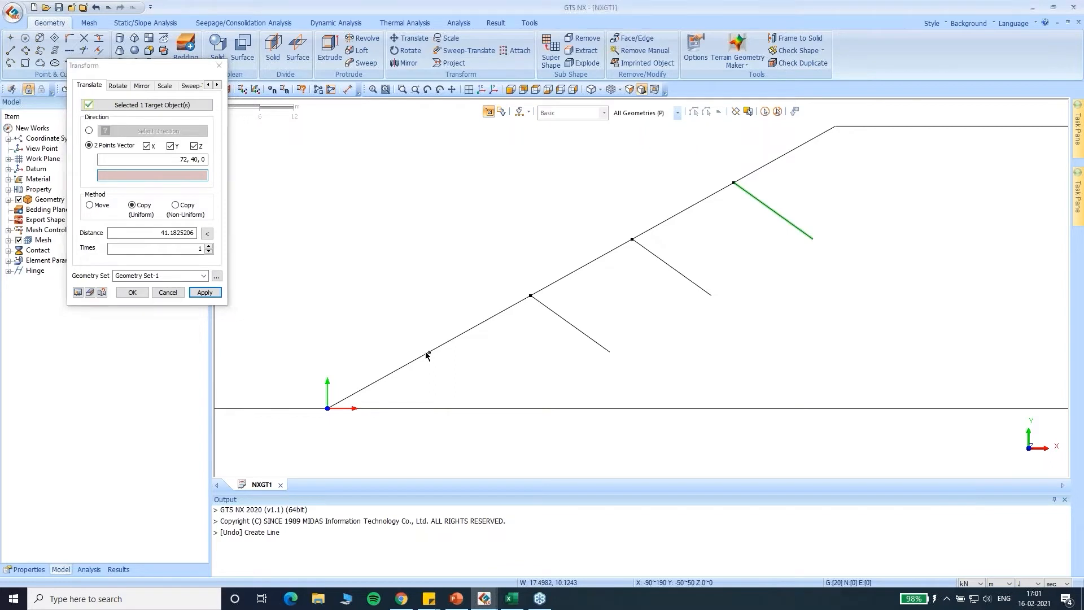
click(199, 292)
scroll(570, 336, down, 4)
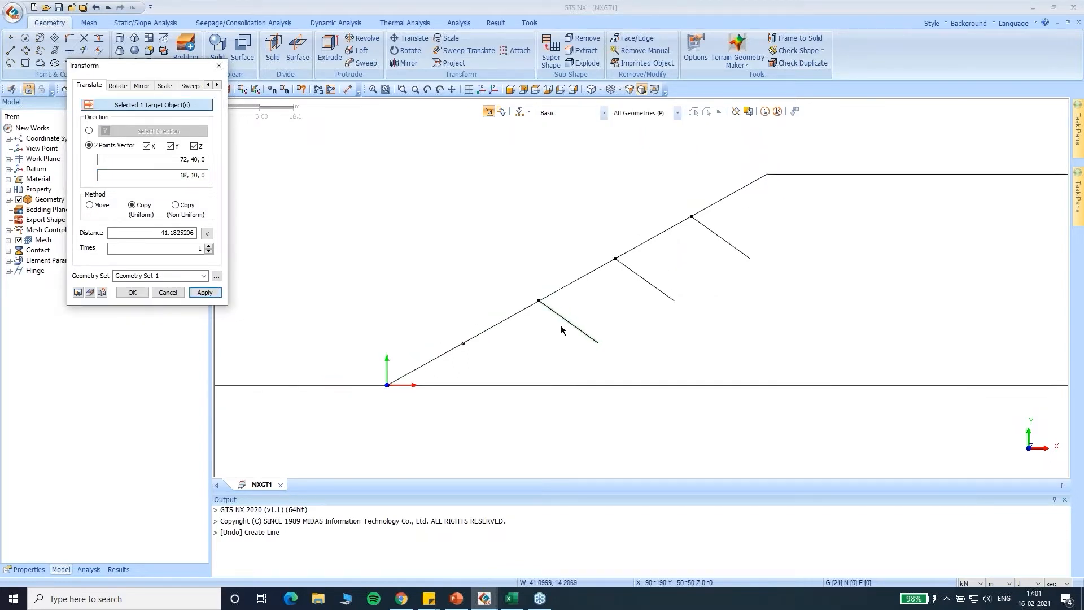
Reselect the topmost inclined line and copy it from (72, 40, 0) to (18, 10, 0), taking the distance from the re-picked two-point vector.
scroll(525, 401, up, 3)
scroll(574, 169, up, 2)
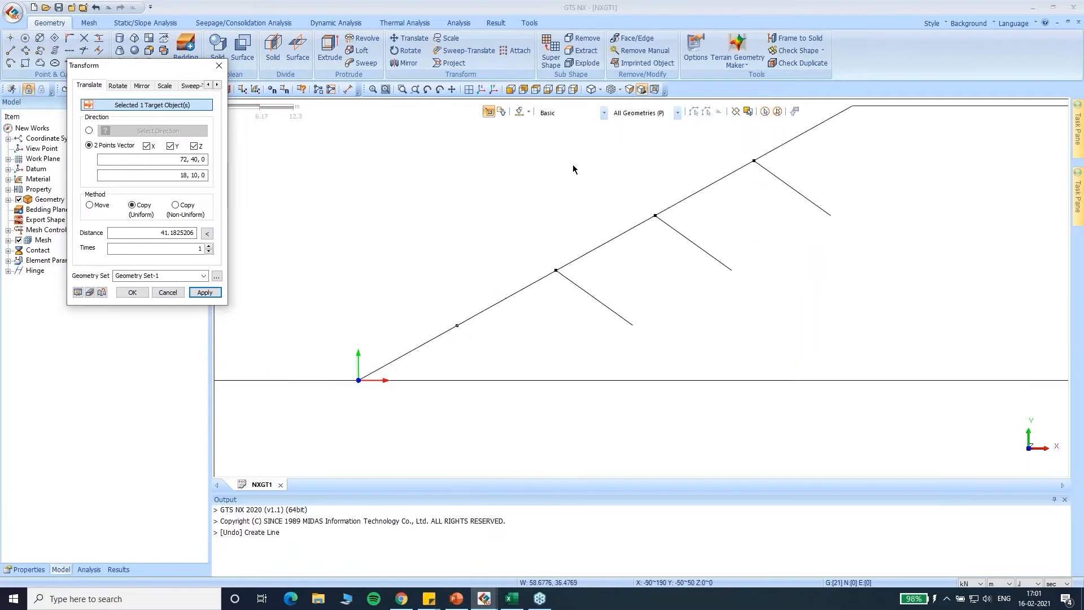
click(137, 108)
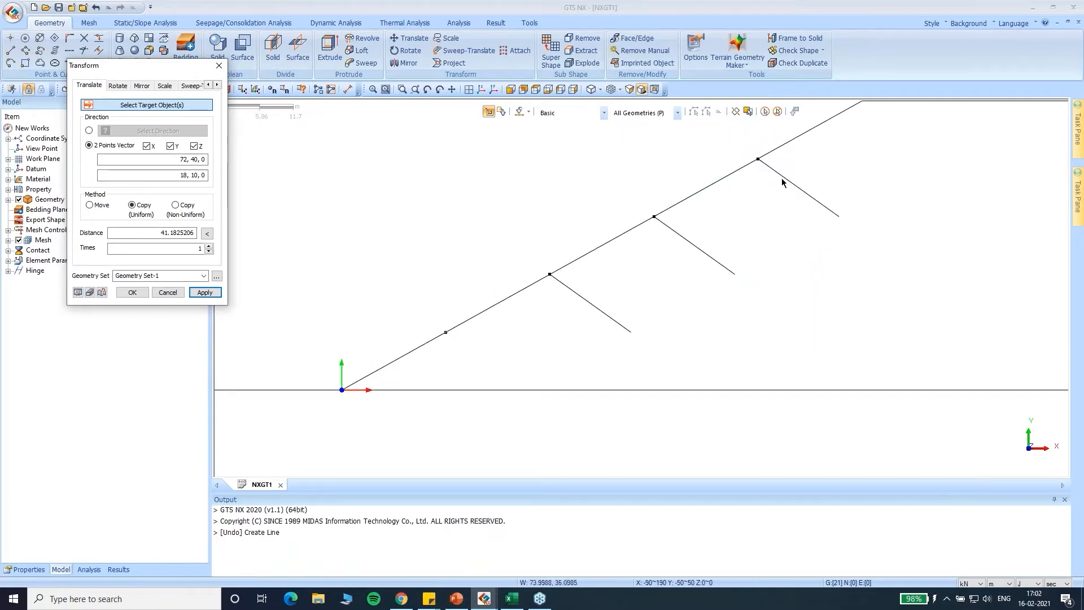
click(764, 168)
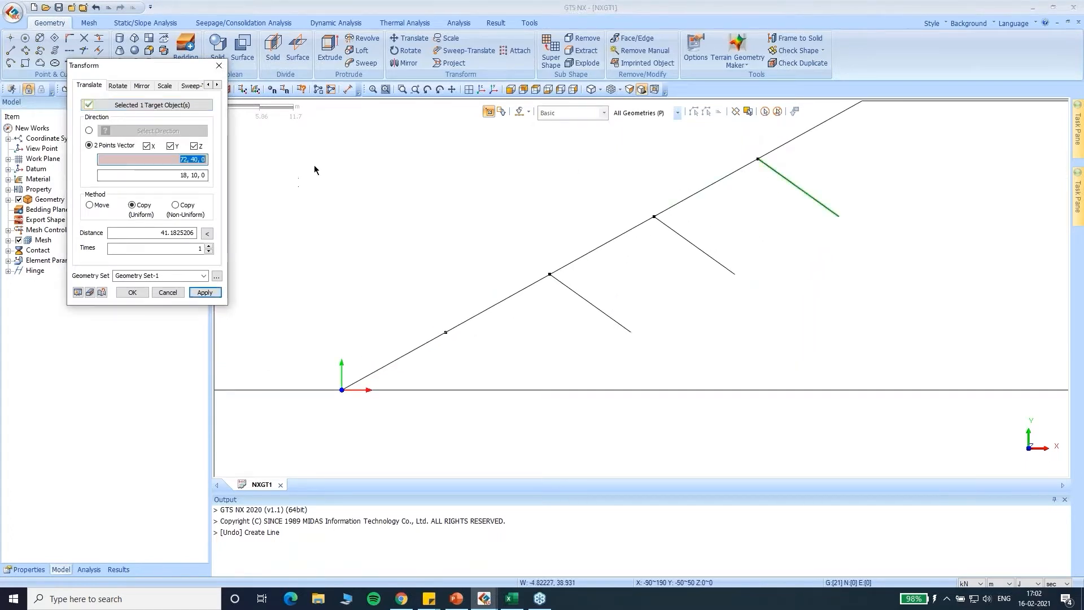
key(BackSpace)
click(758, 159)
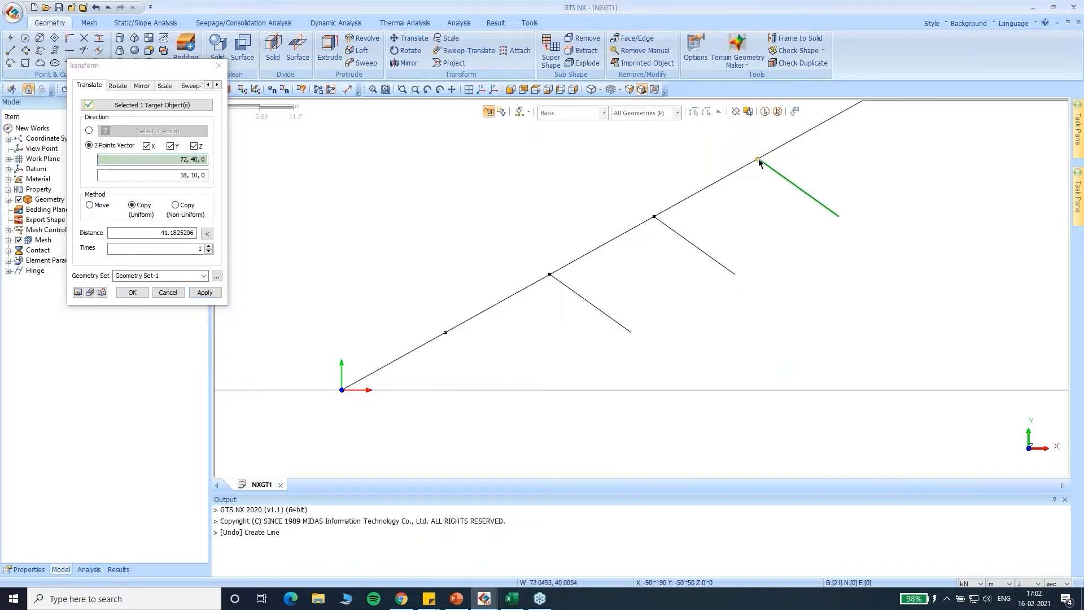
click(445, 334)
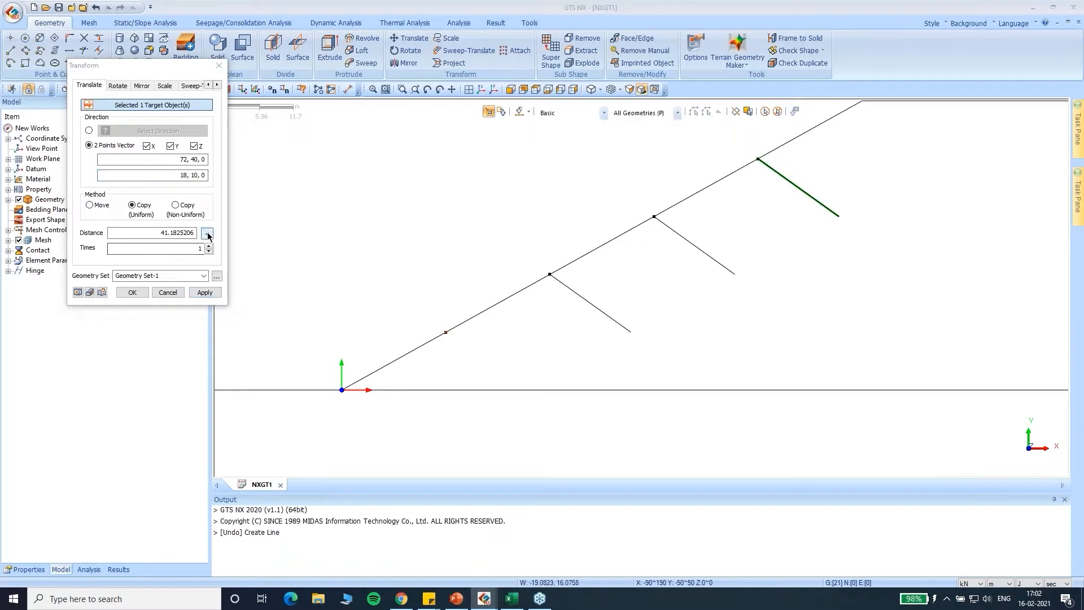
click(132, 292)
Examine the inclined lines at the four slope points in relation to the whole slope outline.
scroll(633, 299, down, 2)
scroll(587, 244, down, 3)
scroll(438, 237, up, 2)
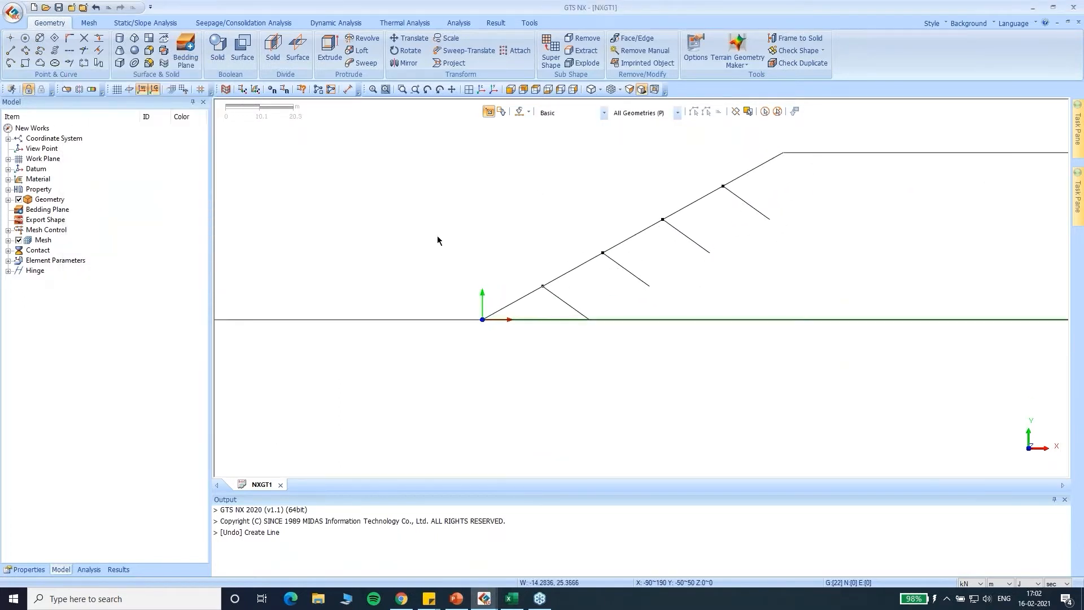
scroll(621, 266, down, 2)
scroll(790, 243, up, 2)
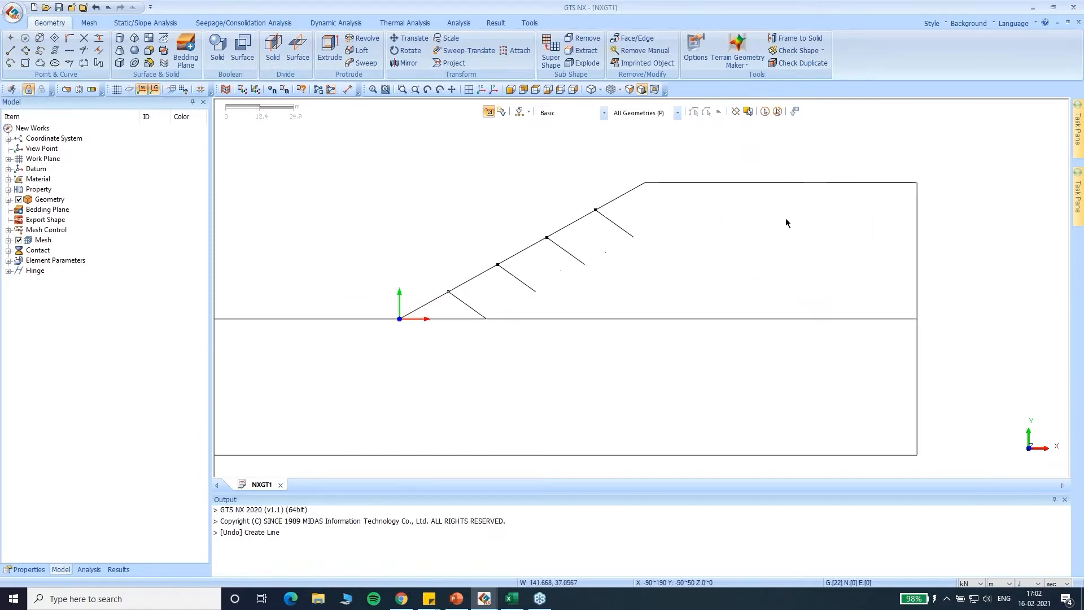
scroll(497, 234, up, 1)
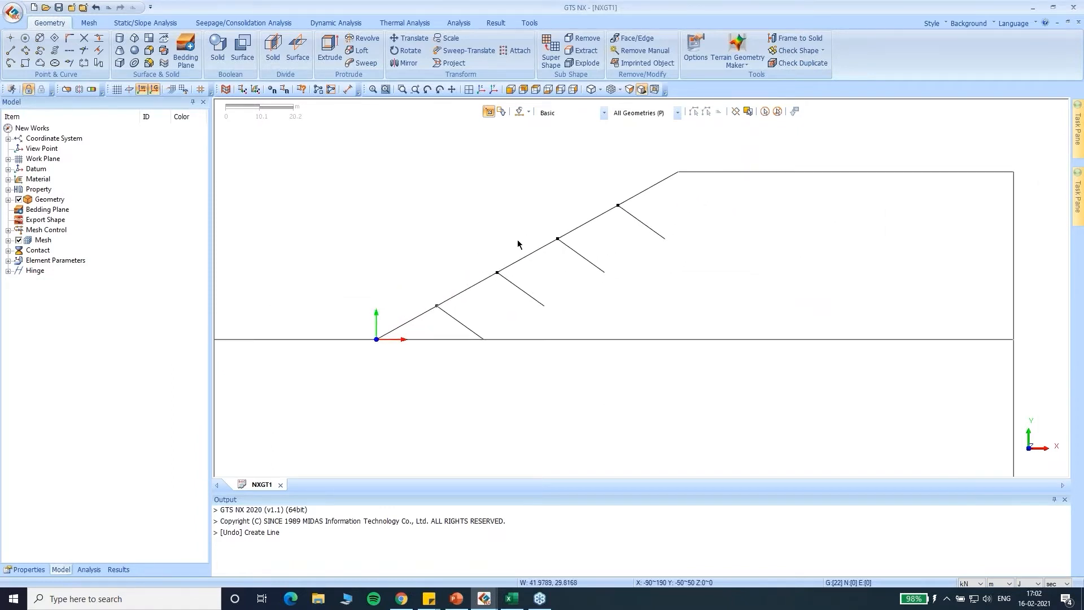
scroll(595, 275, down, 2)
scroll(564, 220, up, 3)
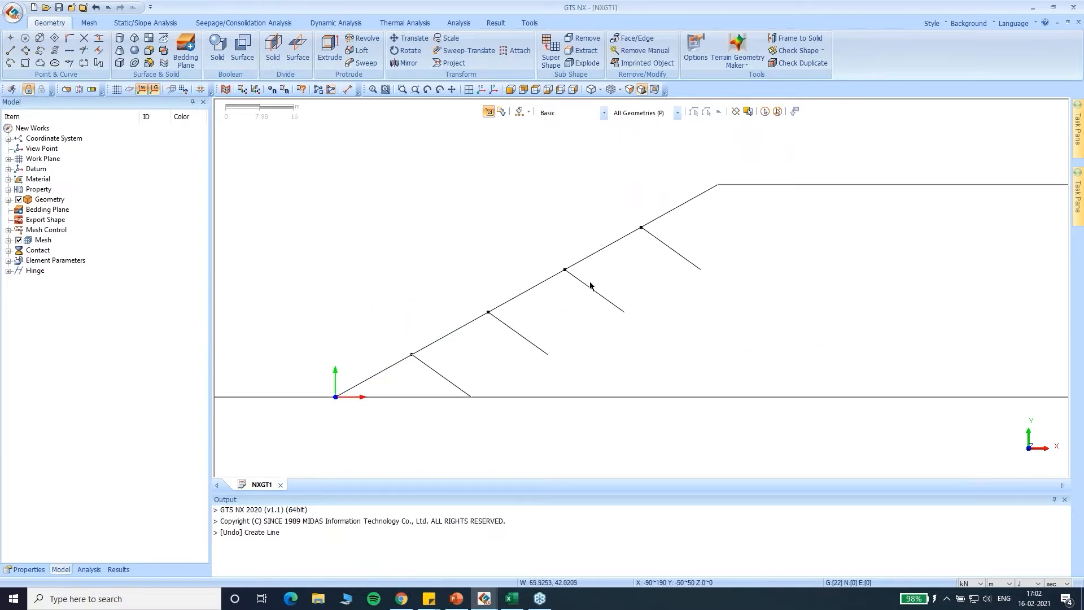
scroll(449, 259, down, 1)
scroll(447, 261, down, 1)
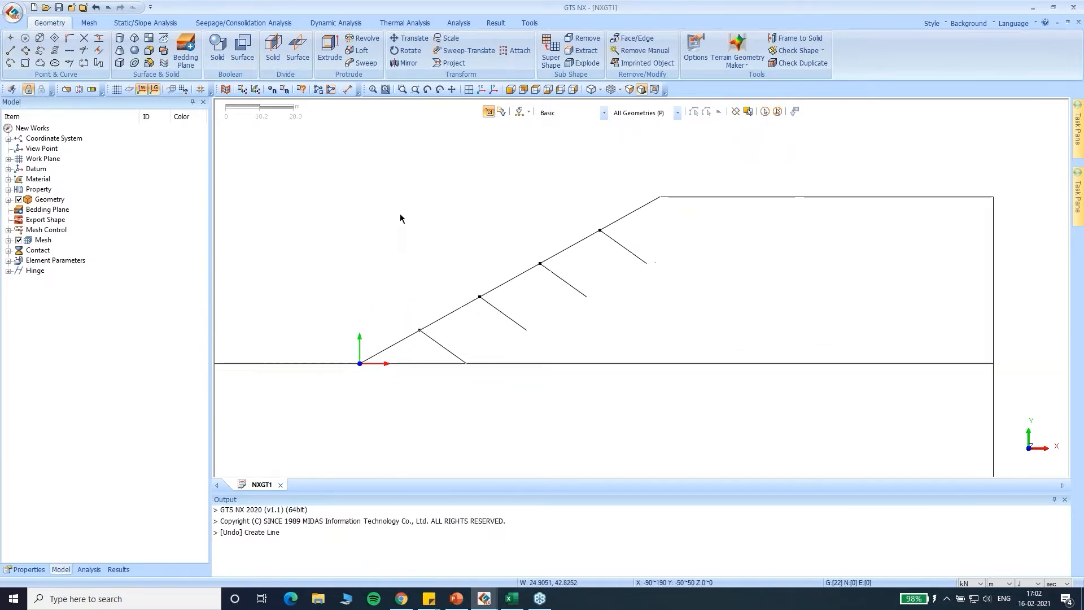
Show the grid and measure the vertical distance from the slope point (72, 40) to the grid point (72, 30) below it.
click(116, 89)
scroll(483, 206, up, 2)
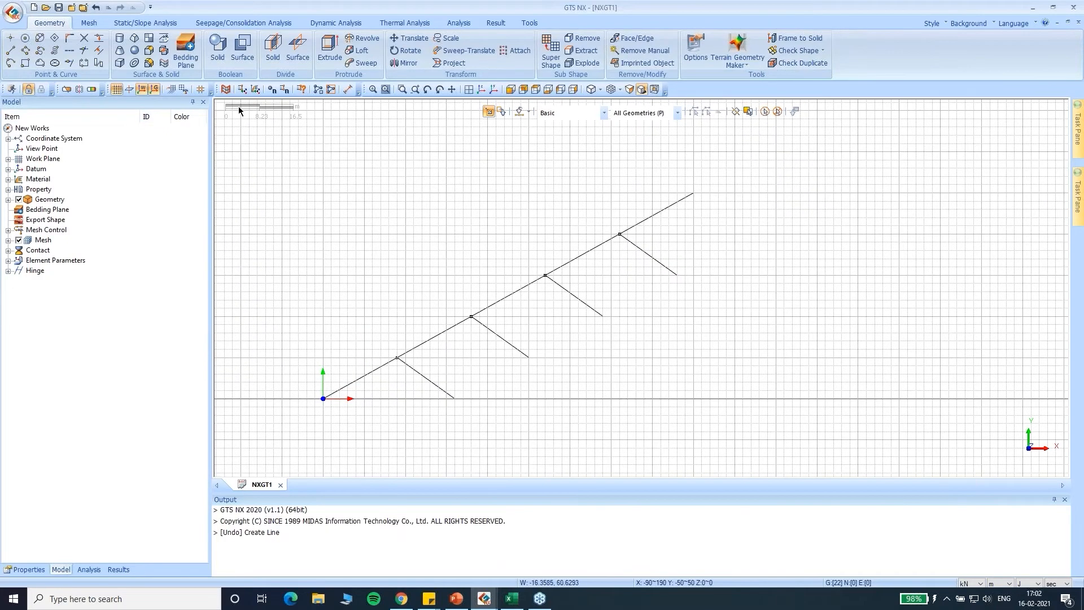
click(619, 236)
click(619, 275)
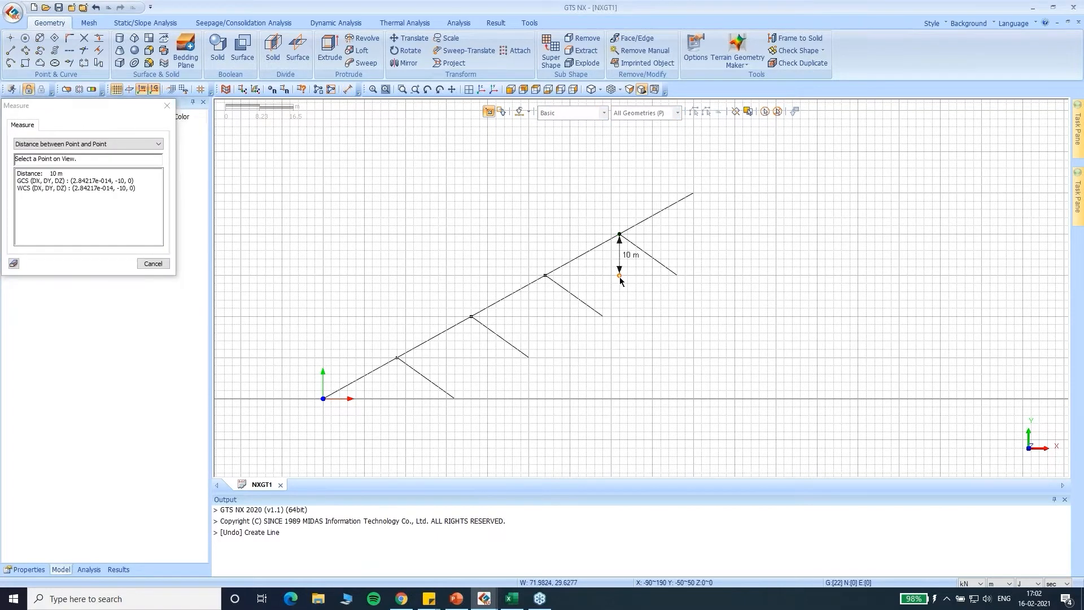
click(167, 105)
Hide the grid and bring the whole slope model into view.
scroll(585, 296, down, 4)
scroll(595, 289, up, 3)
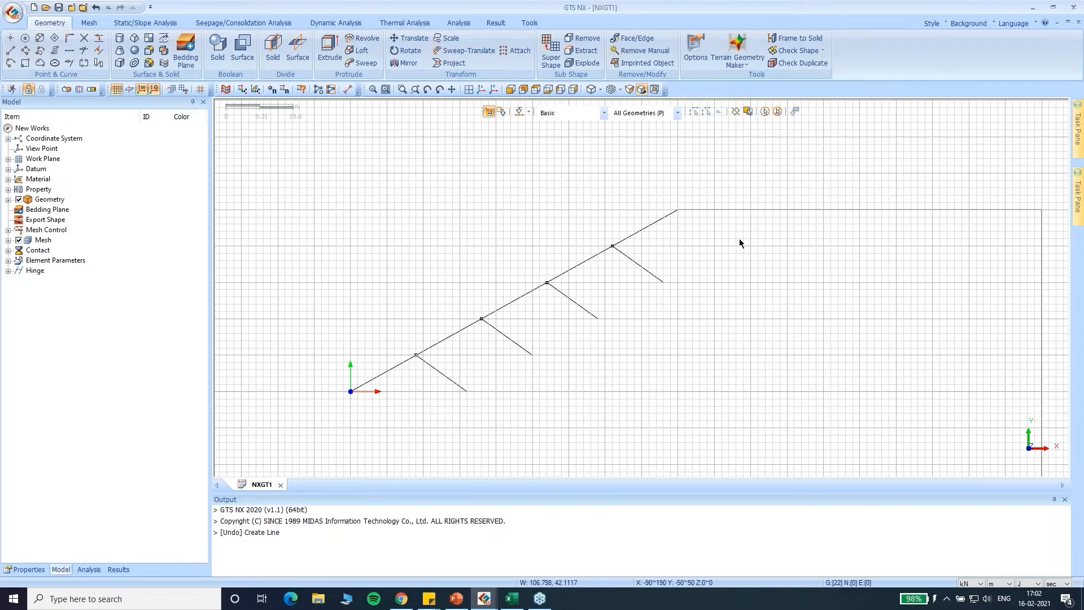
scroll(680, 237, down, 1)
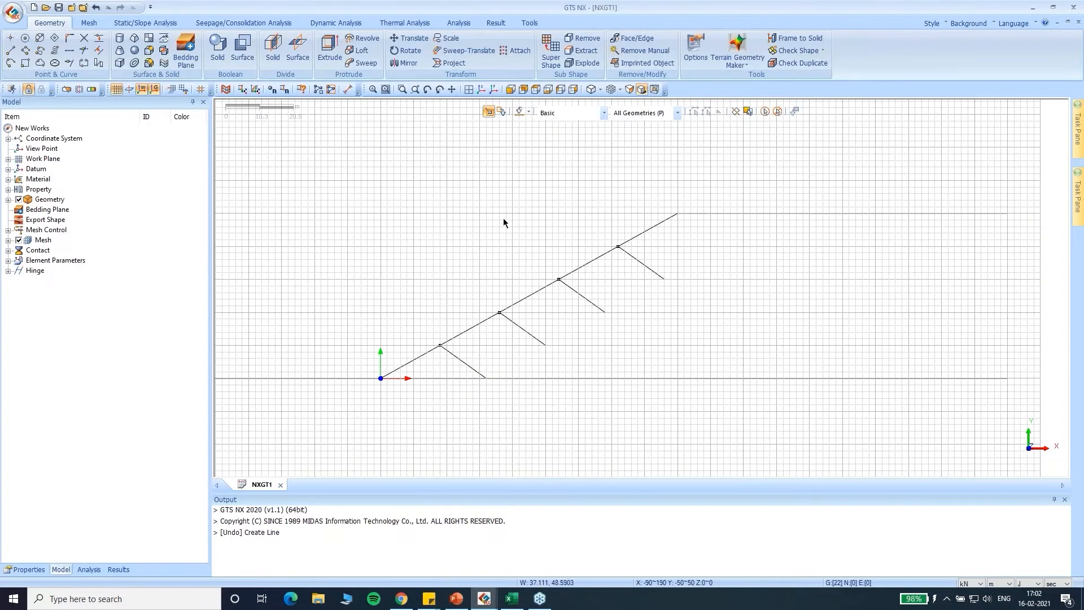
scroll(663, 233, down, 3)
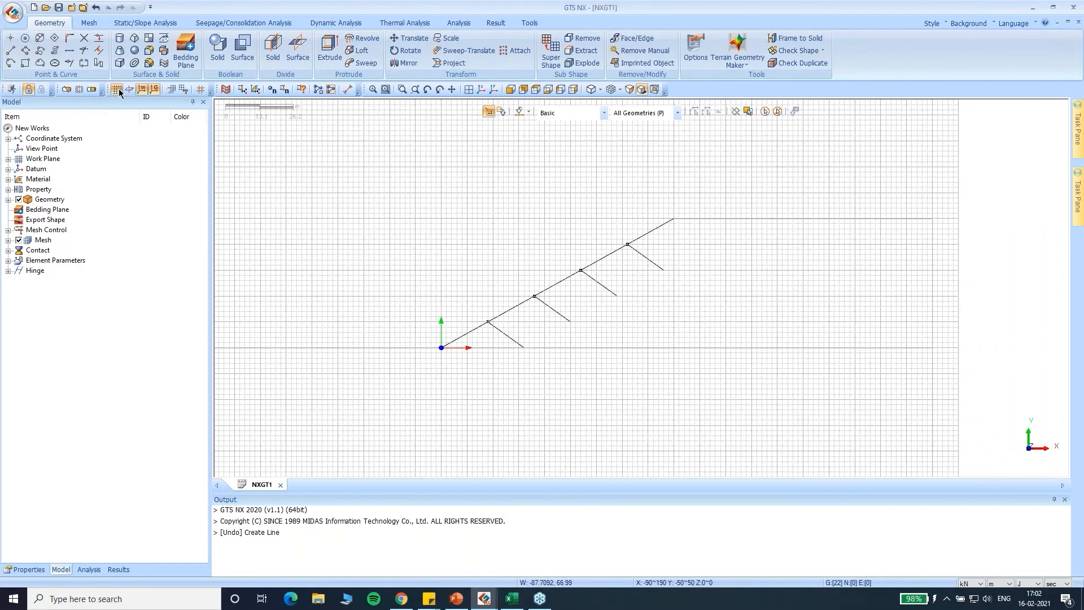
click(116, 89)
scroll(705, 237, down, 5)
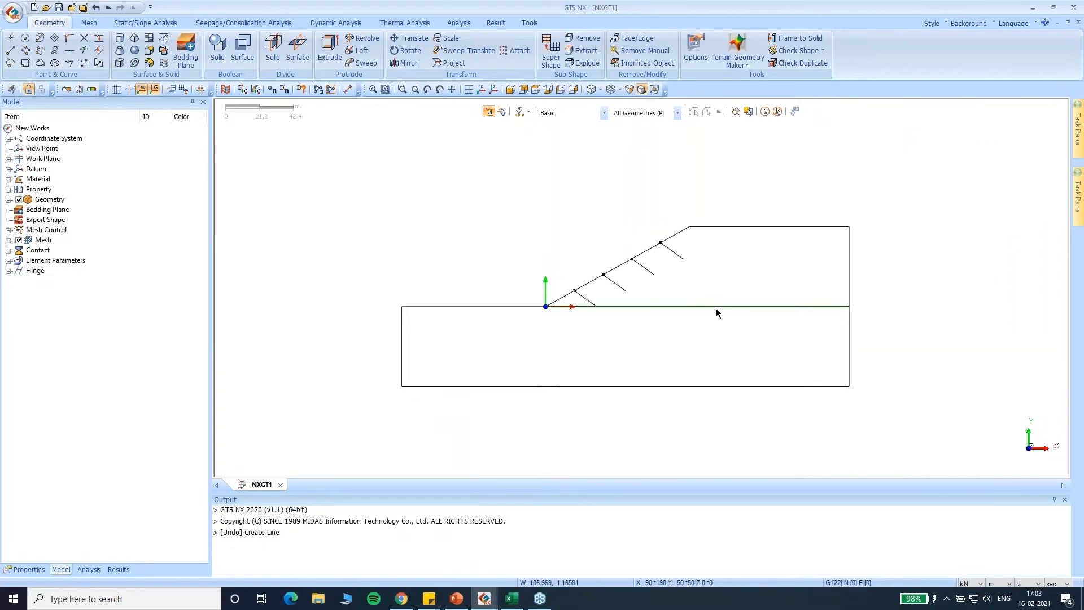
Create a new isotropic material and set its model type to Mohr-Coulomb.
click(89, 23)
click(17, 48)
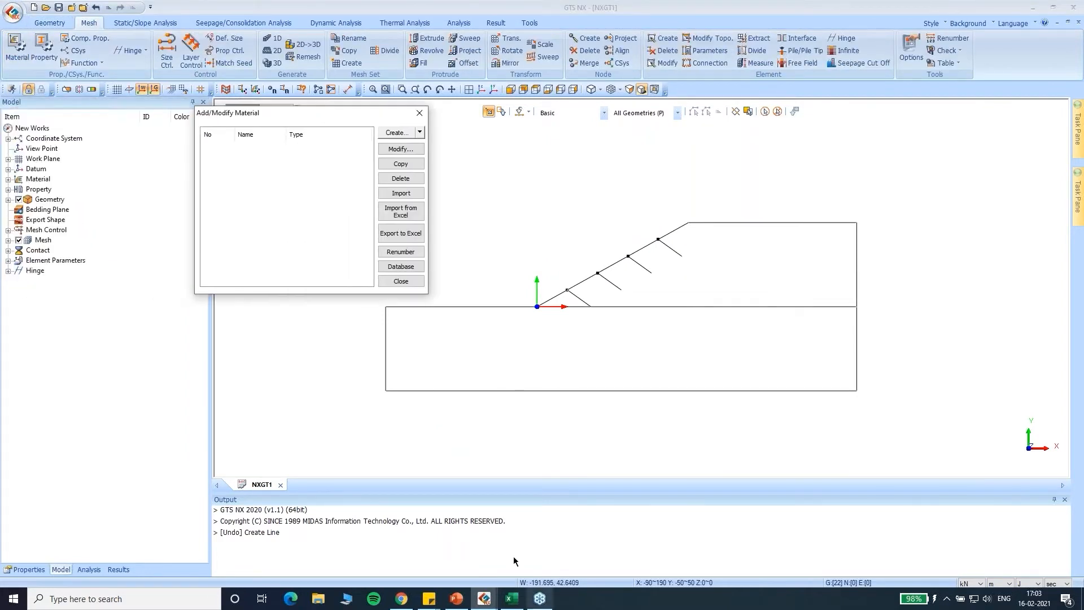
key(alt+Tab)
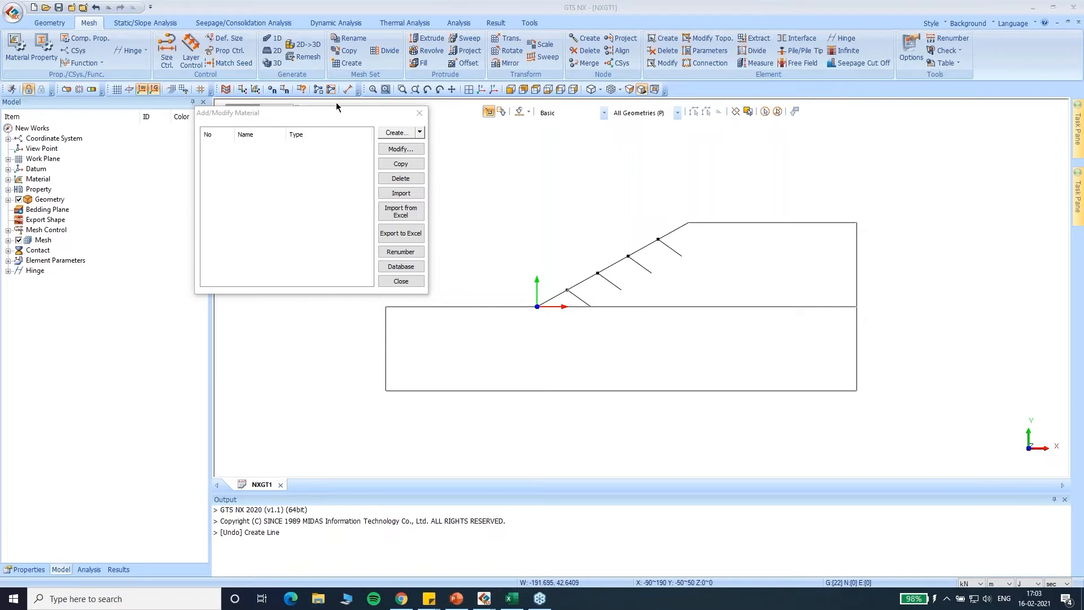
click(419, 132)
click(411, 147)
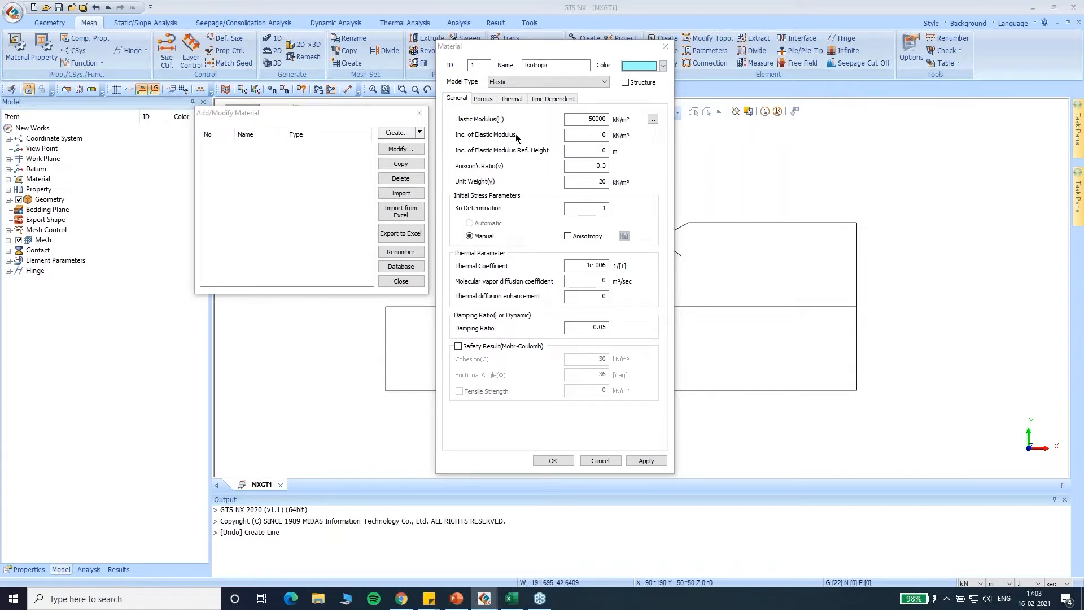
click(564, 82)
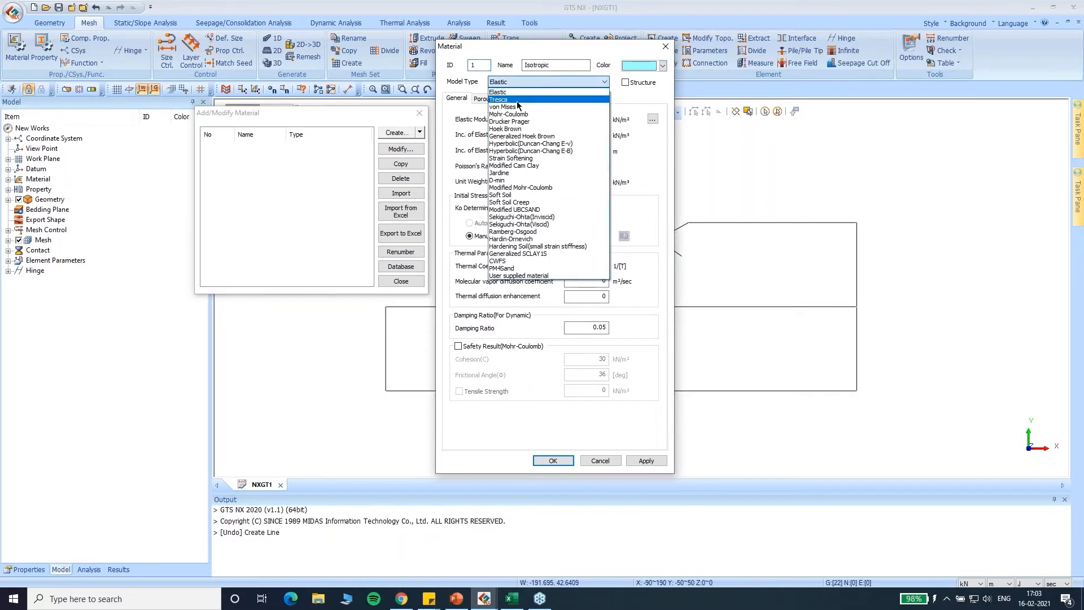
click(511, 114)
Set the material's cohesion to 1 kN/m² and its frictional angle to 32 degrees.
double_click(590, 118)
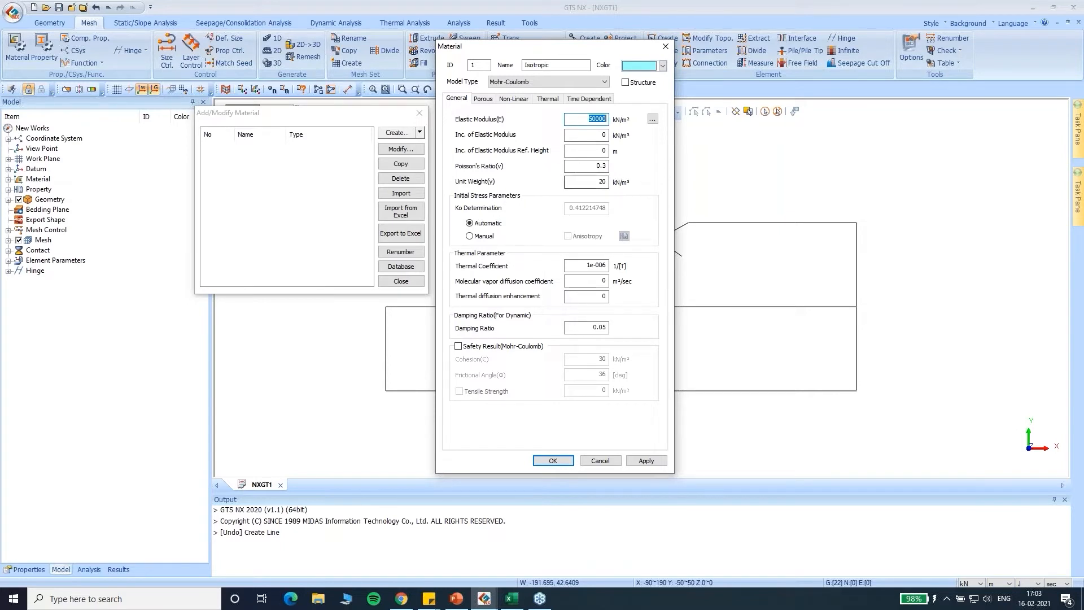
click(485, 99)
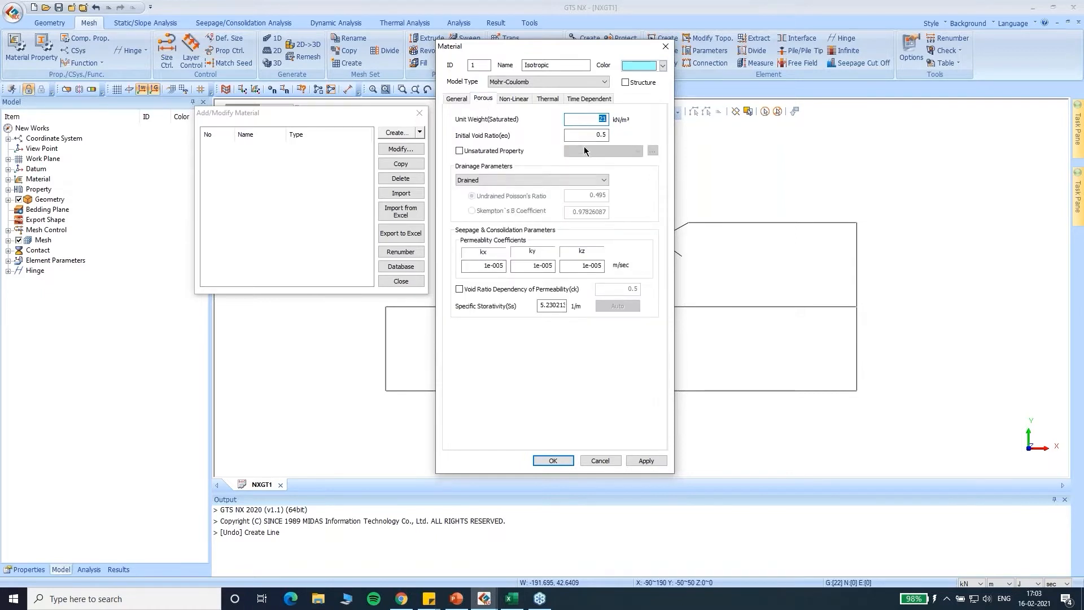
click(522, 99)
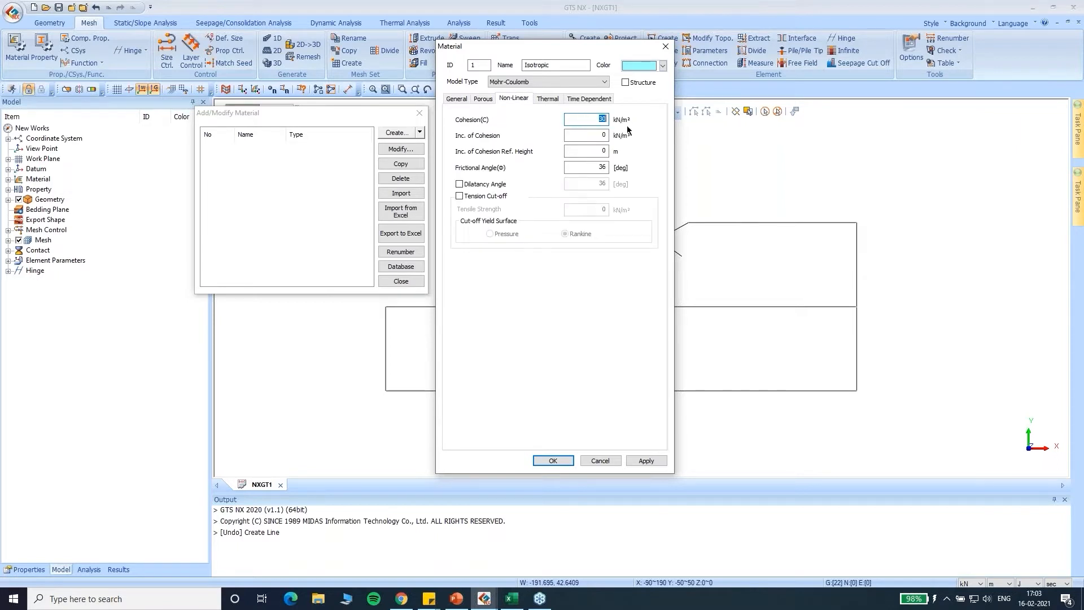
text(1)
double_click(600, 167)
text(3)
Name the material SOIL and add it to the material list, keeping the definition open.
double_click(542, 65)
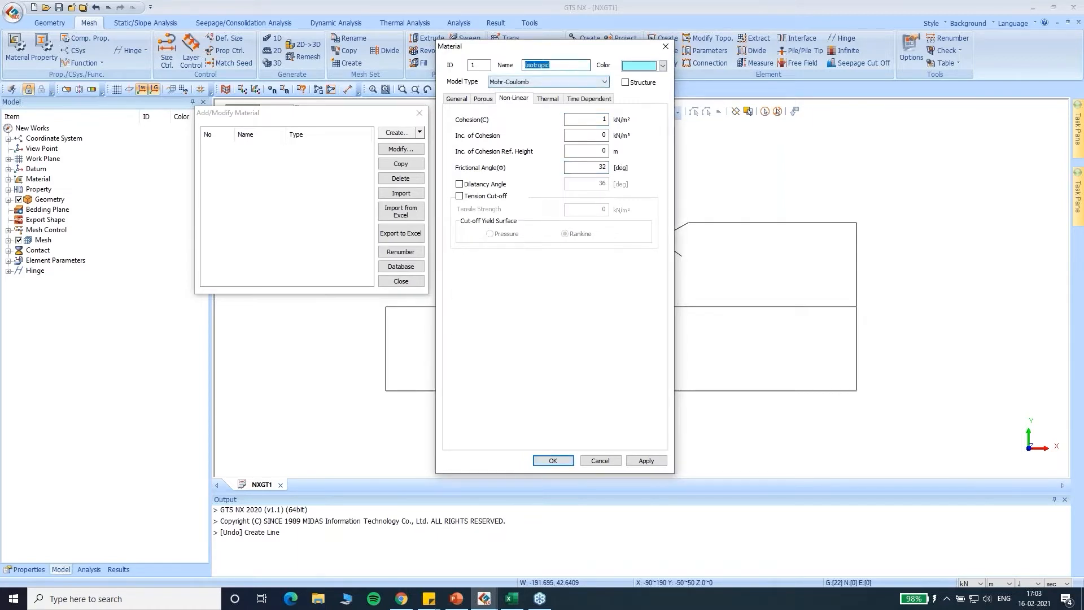
key(Caps_Lock)
text(SOIL)
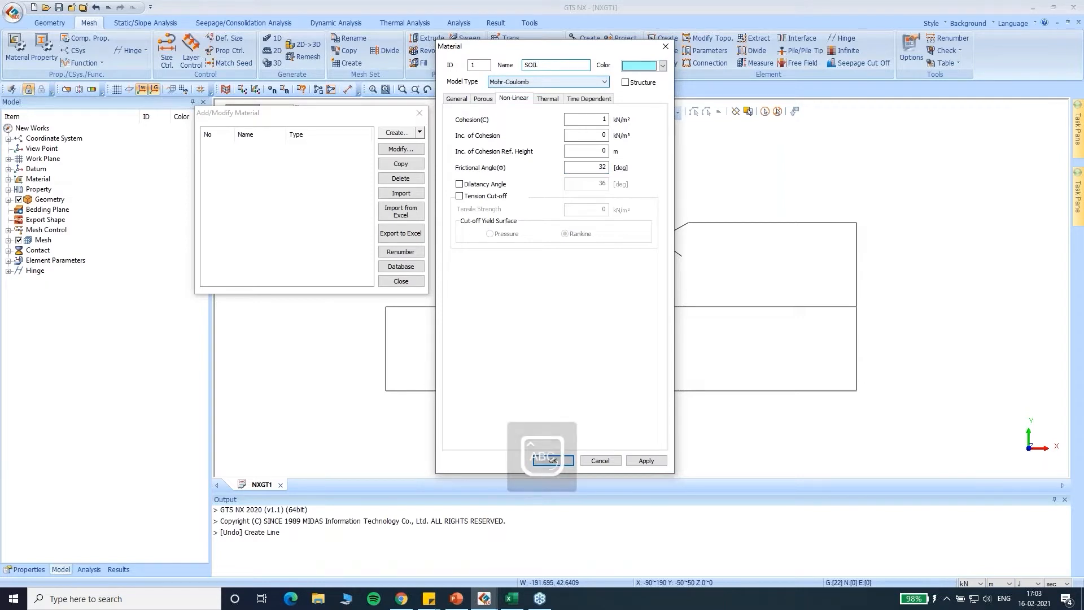
click(646, 460)
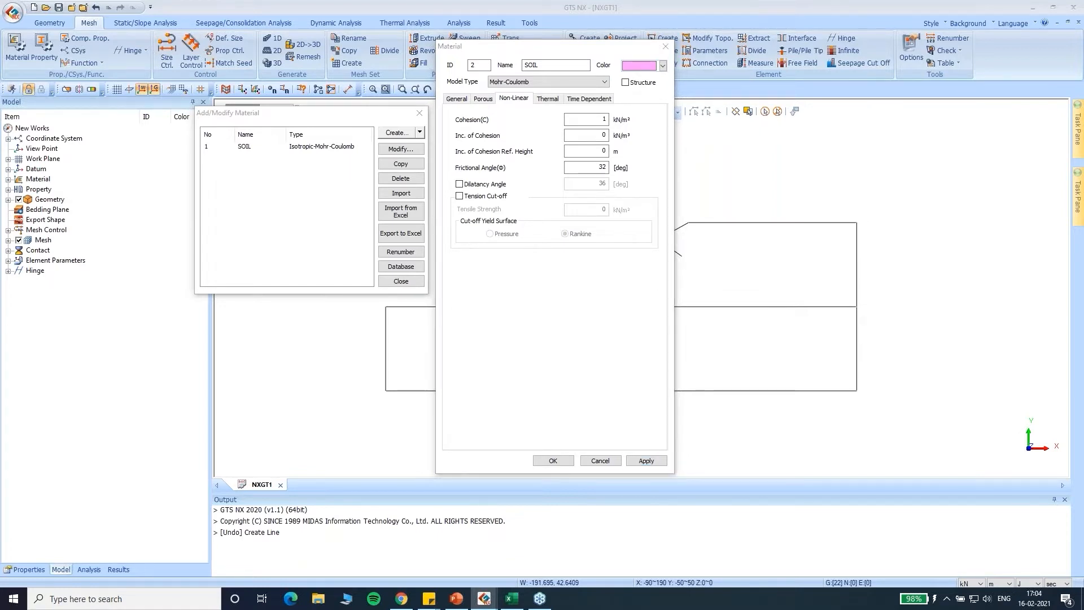
Set the second material's elastic modulus to 60000 kN/m², Poisson's ratio to 0.19 and unit weight to 19 kN/m³.
click(456, 99)
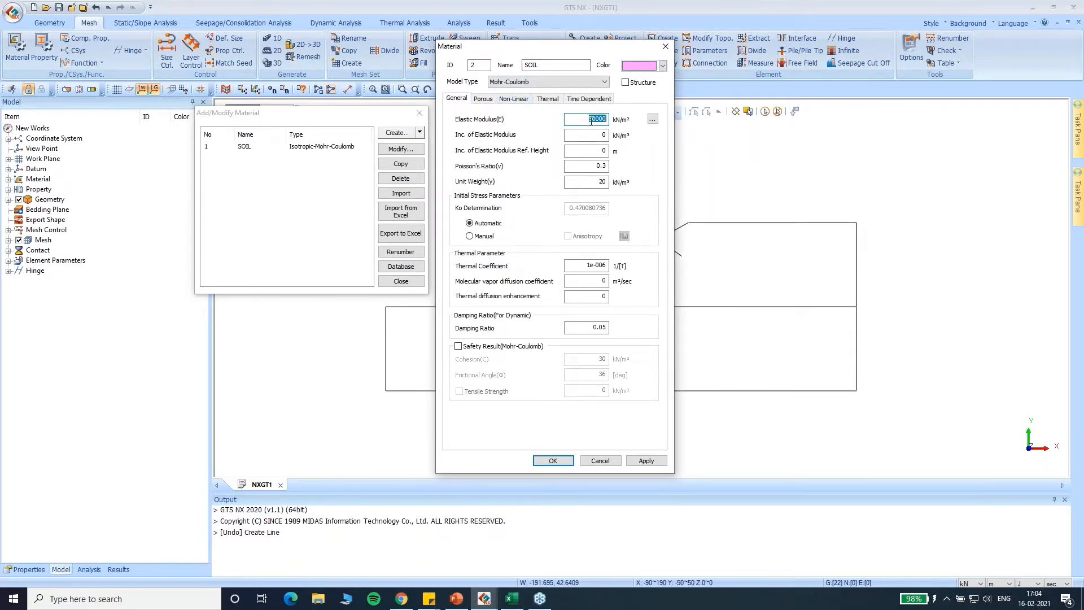
text(6000)
key(Tab)
key(Tab)
key(Tab)
text(0.19)
key(Tab)
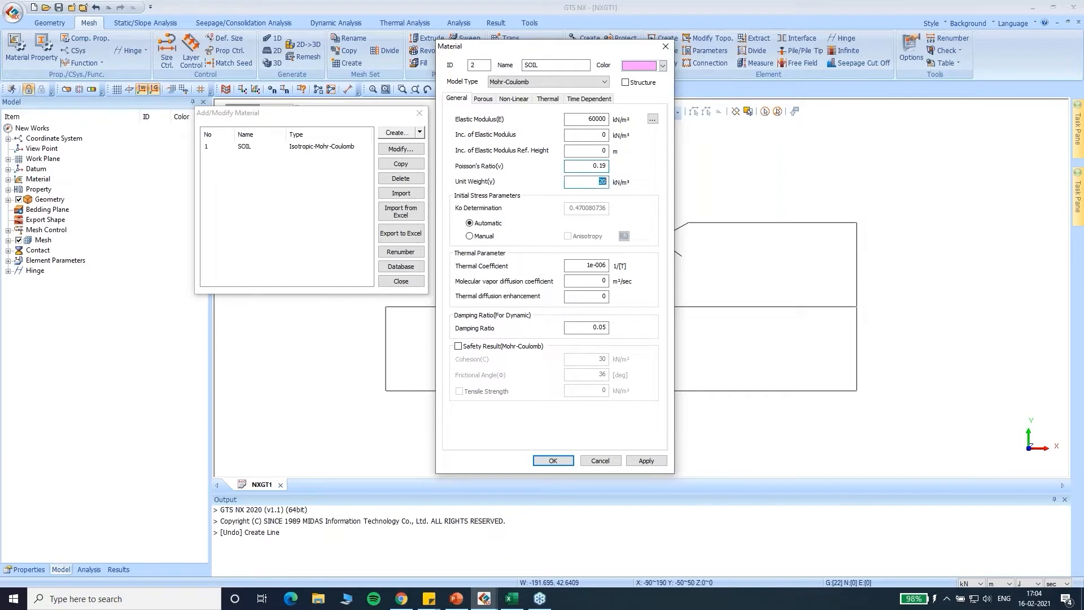
text(19)
Set the second material's saturated unit weight to 20 kN/m³ and its cohesion to 1 kN/m².
click(484, 98)
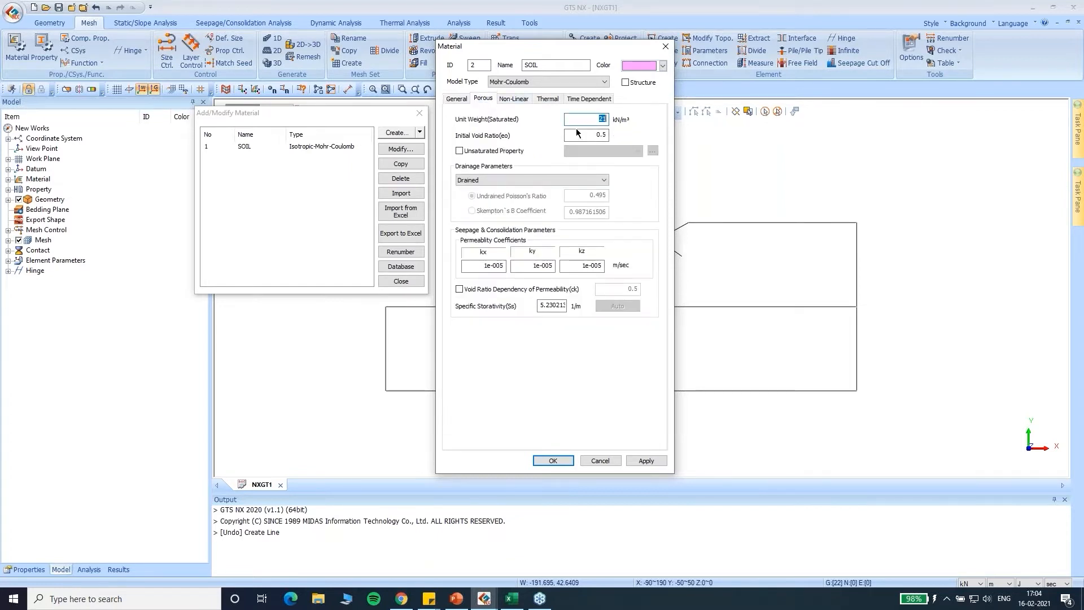
text(20)
click(511, 100)
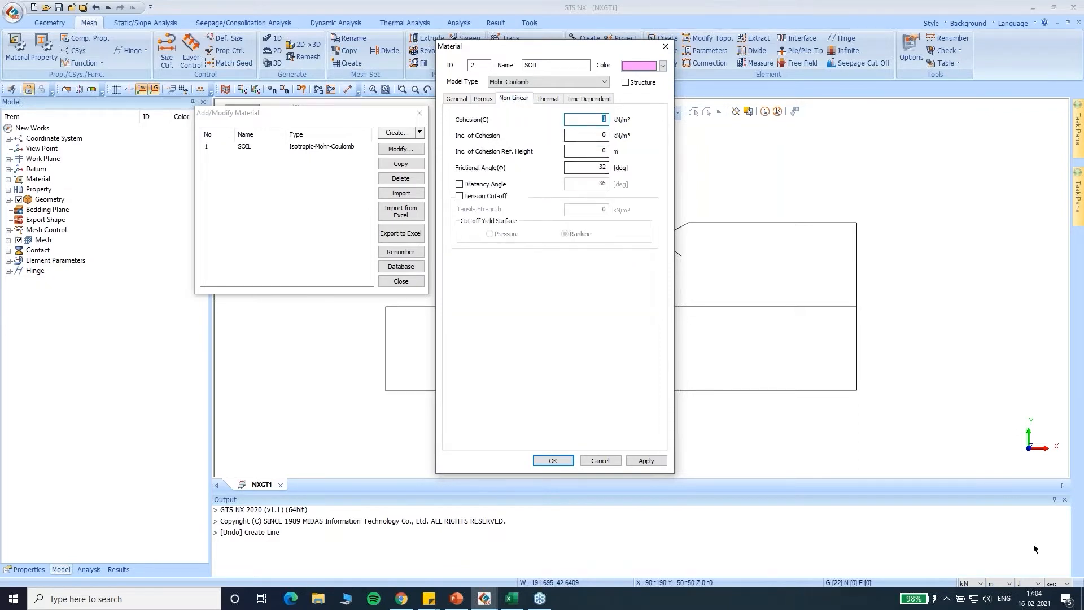
double_click(588, 119)
text(1)
key(Tab)
key(Tab)
key(Tab)
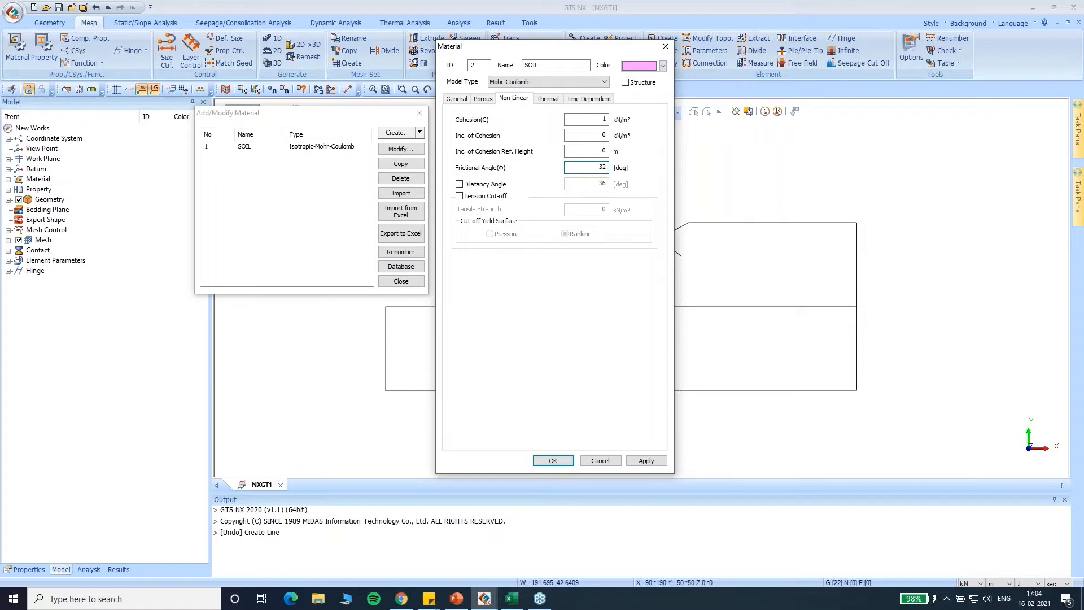
Name the second material FOUNDATION and add it to the material list, closing its definition.
double_click(556, 65)
text(FOUNDATION)
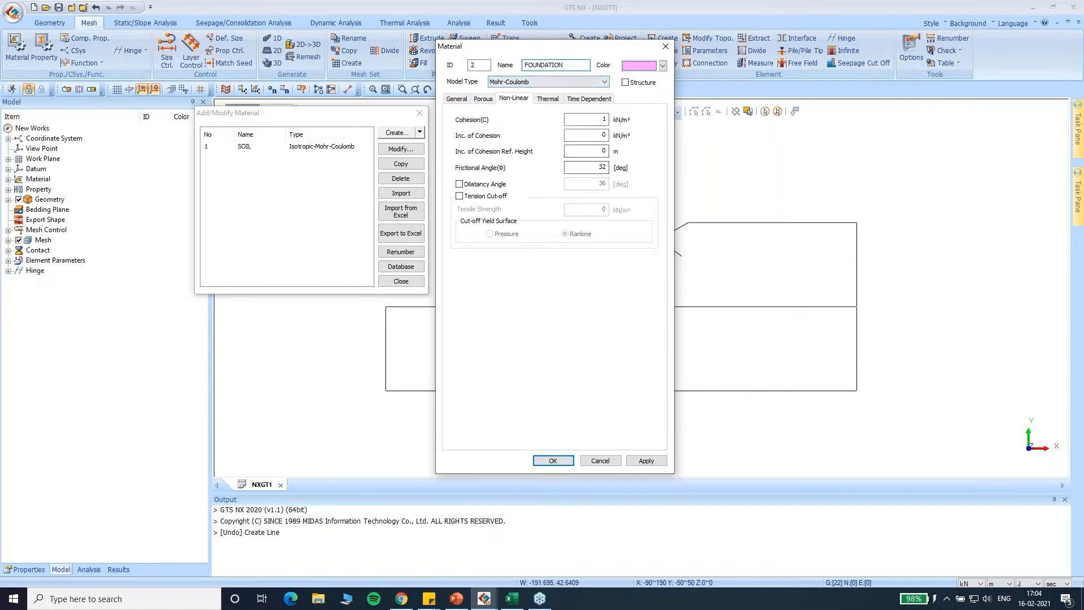
click(551, 460)
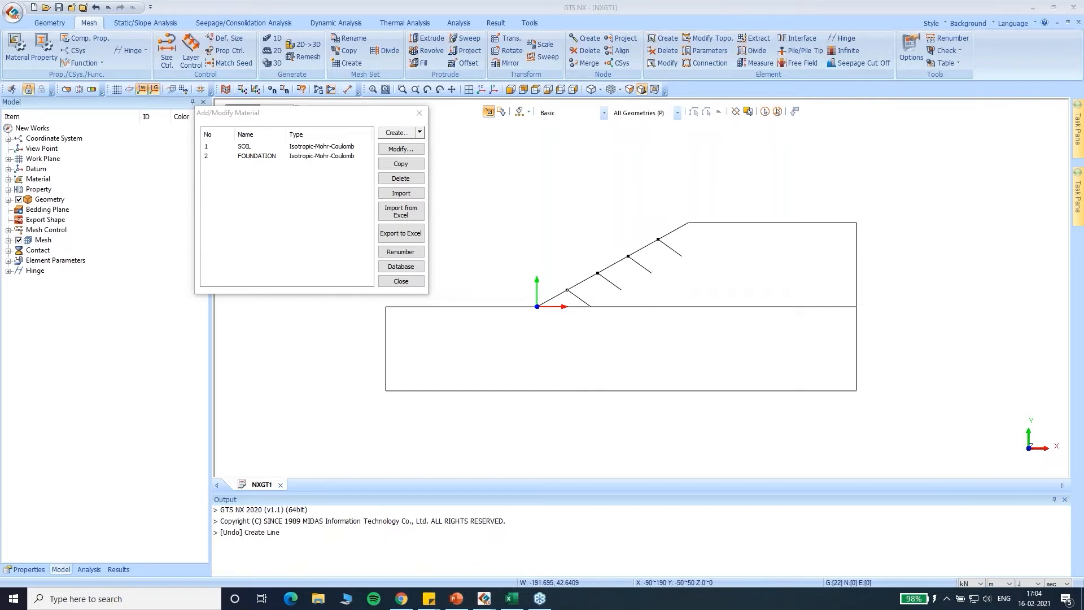
Create a third isotropic material with the elastic model type and name it STEEL.
click(421, 133)
click(437, 145)
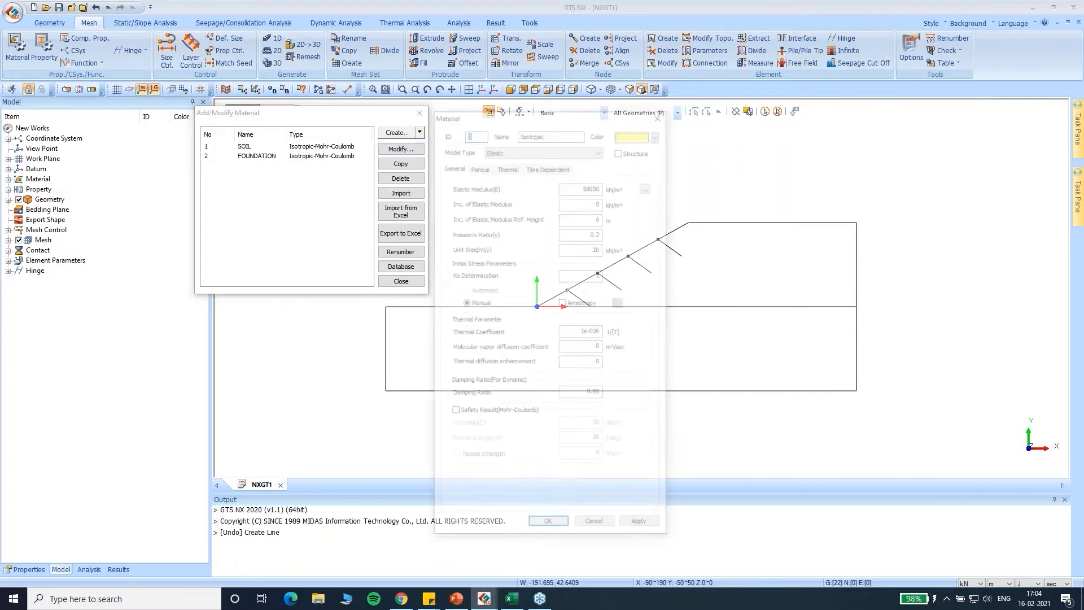
key(Tab)
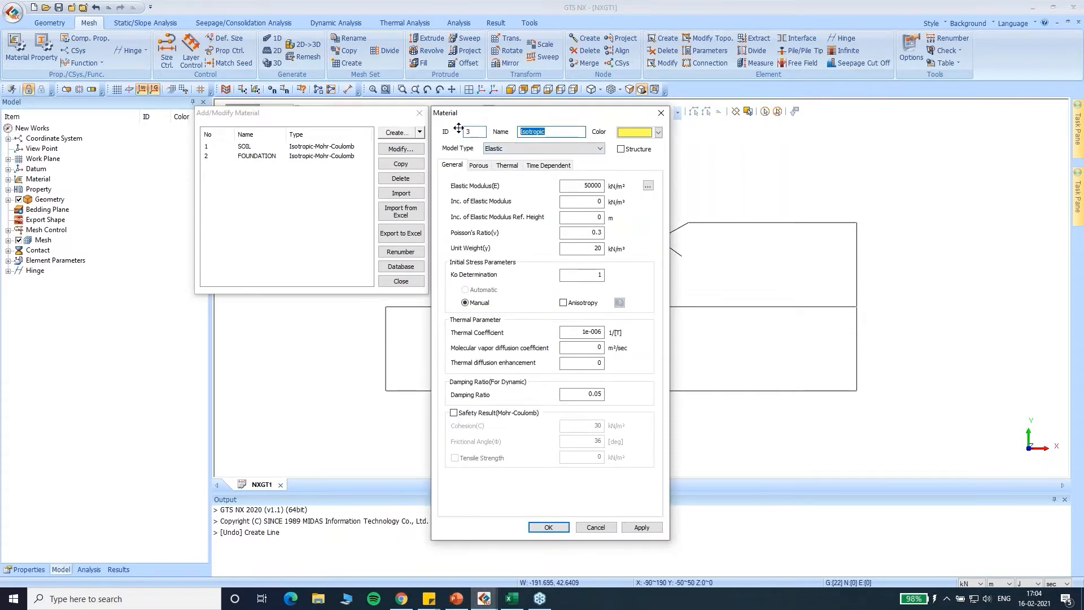
text(STEEL)
double_click(594, 186)
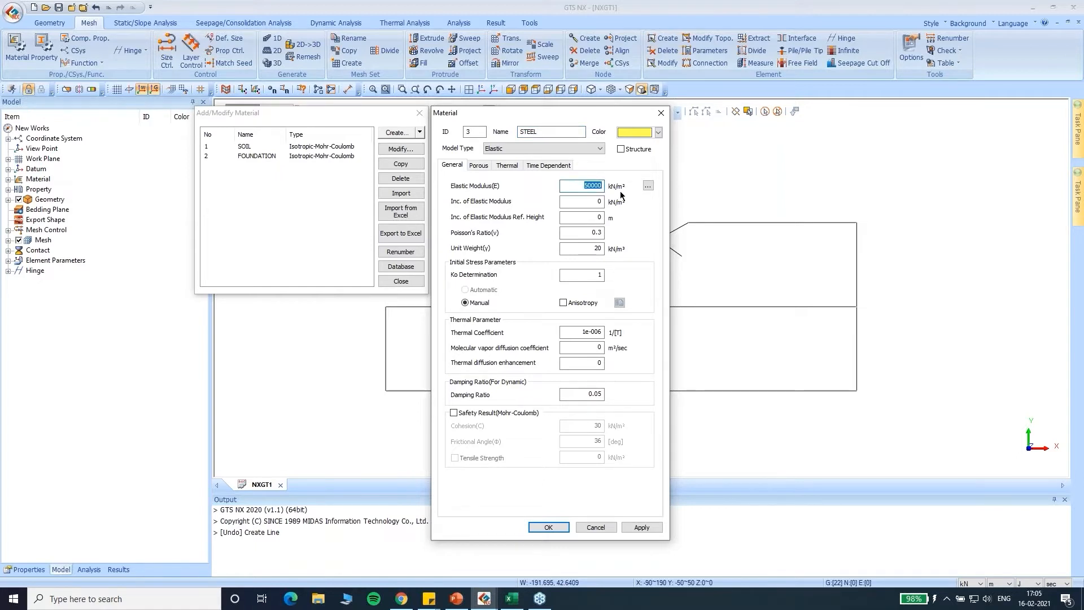
text(2E9)
key(Tab)
key(Tab)
key(Tab)
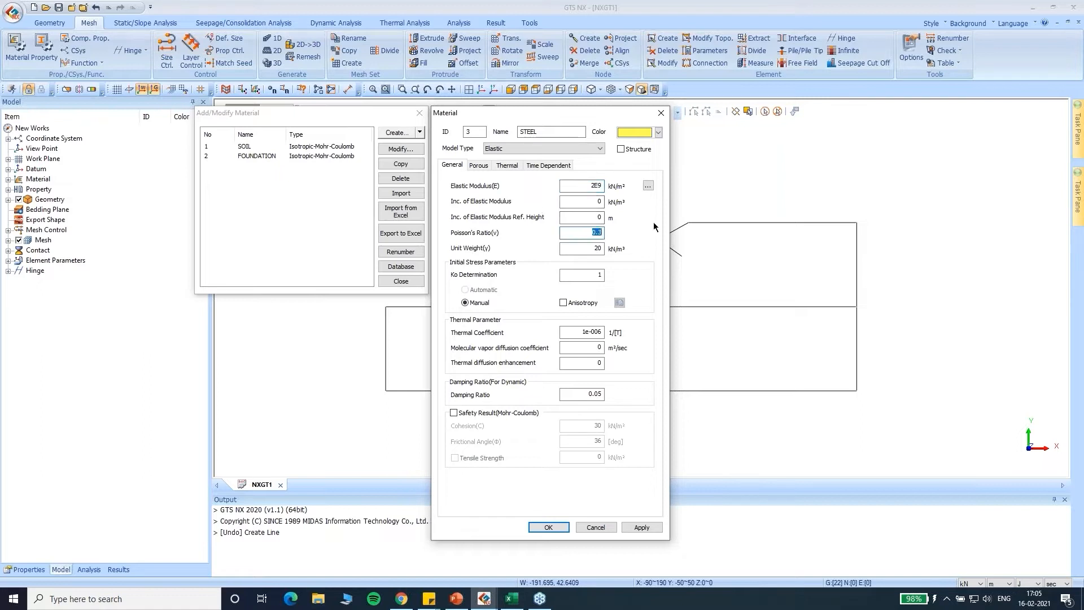
text(0.33)
key(Tab)
text(77)
Mark STEEL as a structure material with elastic modulus 2E9 kN/m², Poisson's ratio 0.33 and unit weight 77 kN/m³, and add it.
click(620, 149)
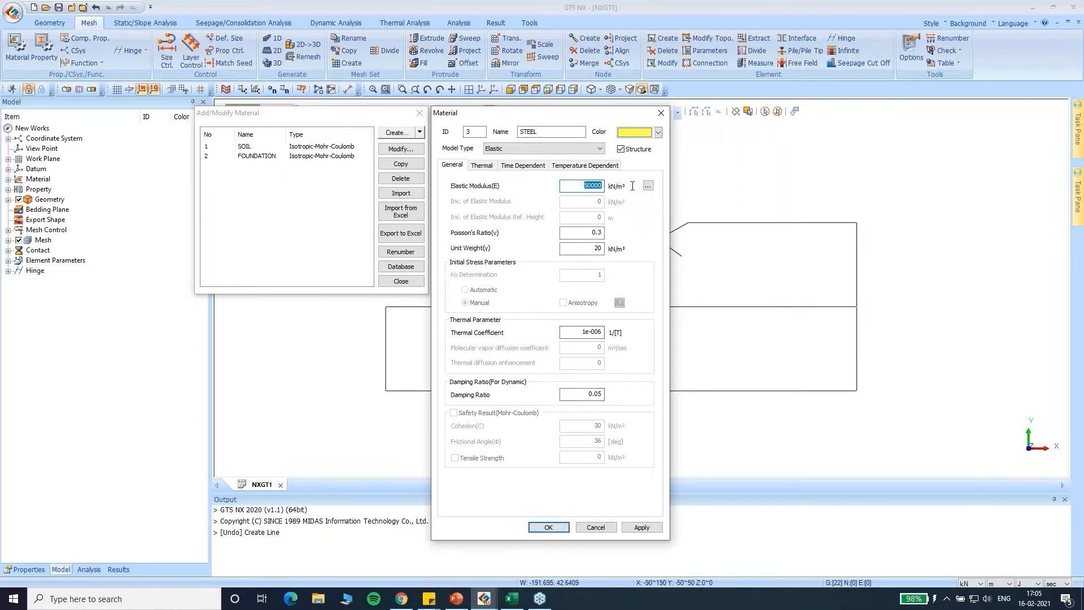
text(2E9)
double_click(592, 232)
text(0.33)
key(Tab)
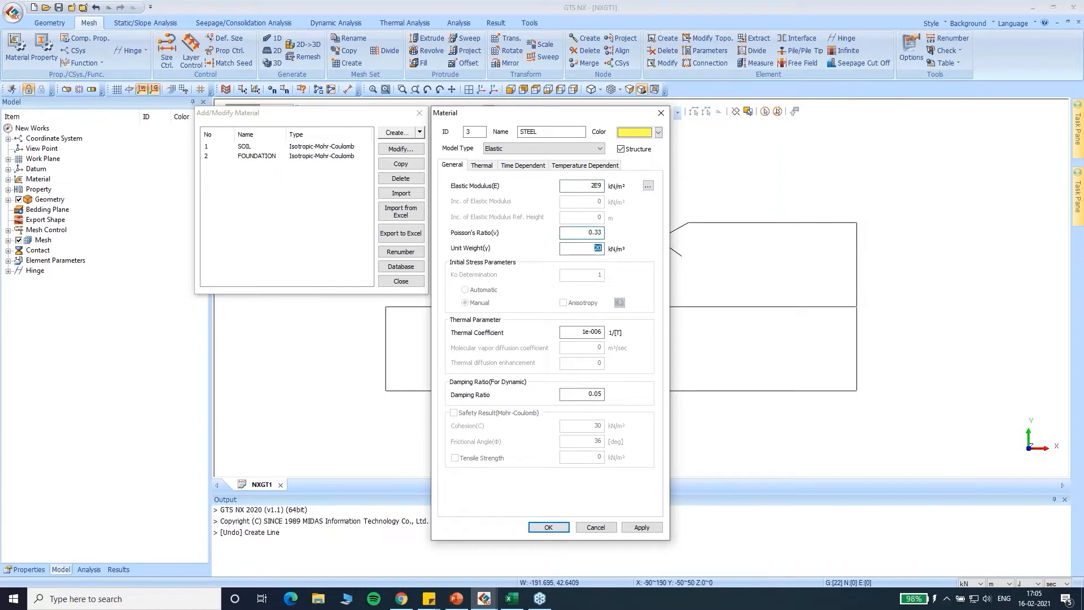
text(77)
click(533, 527)
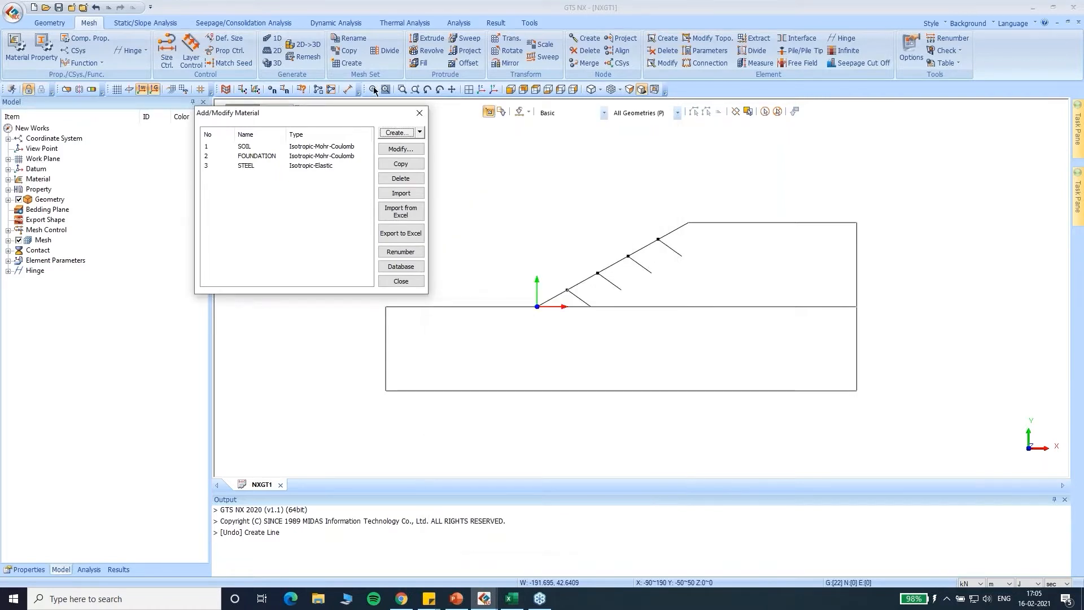
Leave the material list and create a 2D plane strain property named SOIL using the SOIL material.
click(420, 112)
click(45, 48)
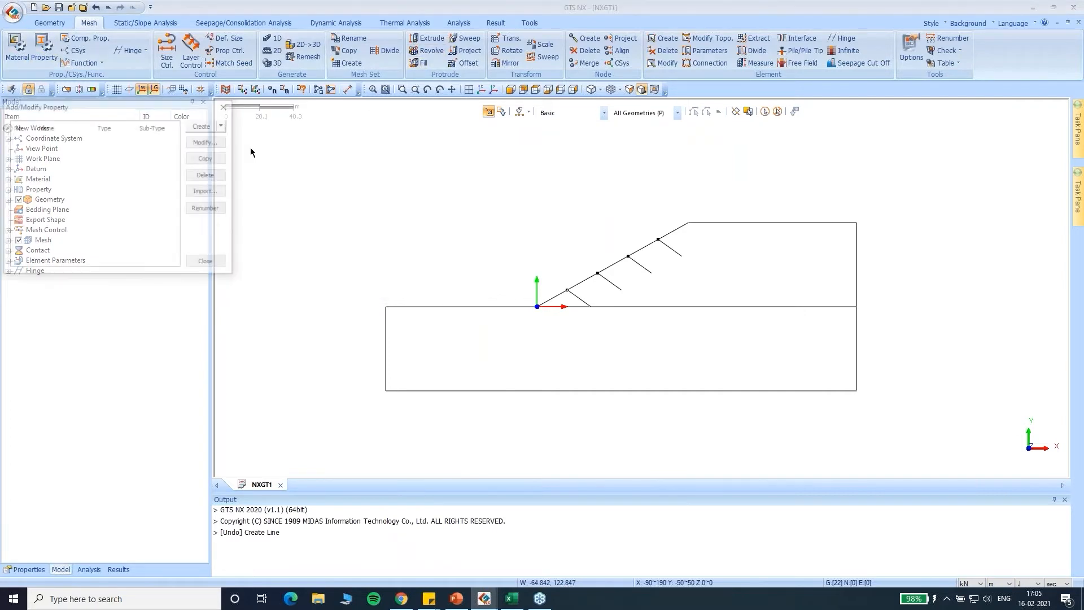
drag(151, 109, 382, 113)
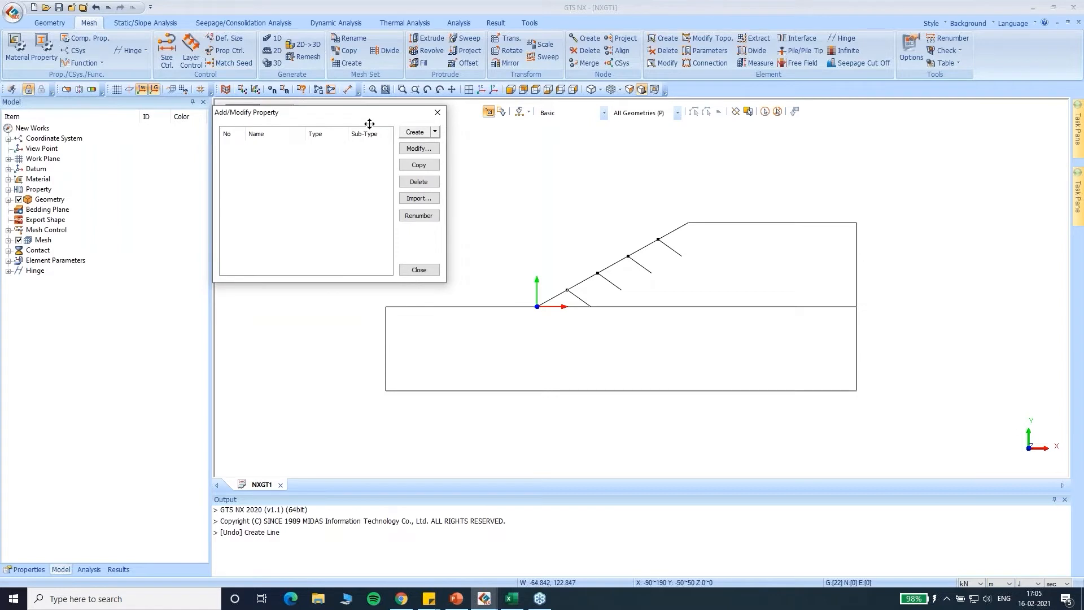
click(436, 133)
click(427, 158)
drag(561, 109, 600, 147)
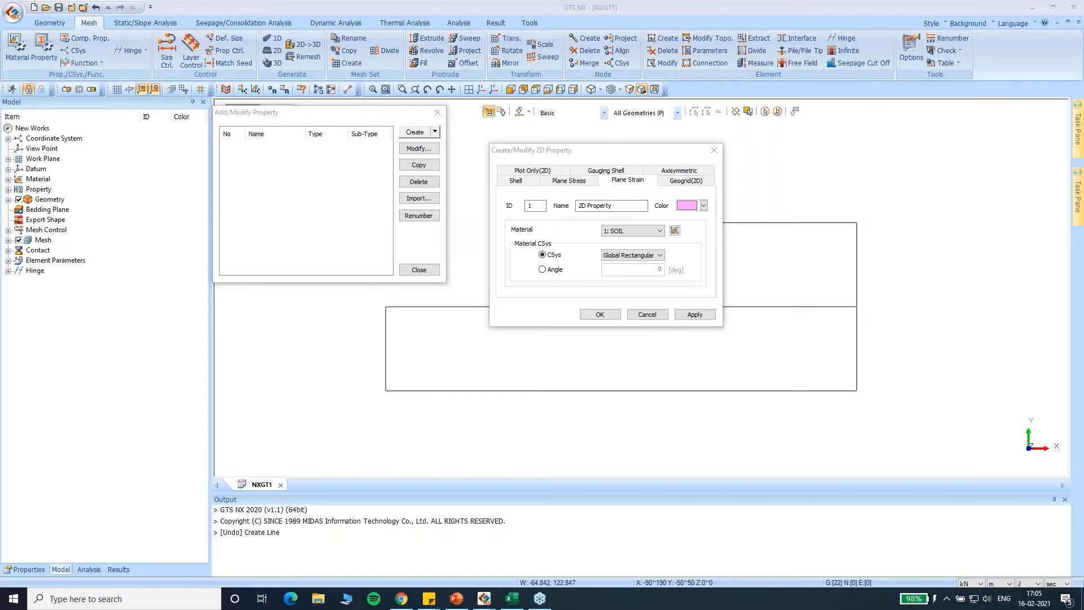
drag(590, 152, 605, 110)
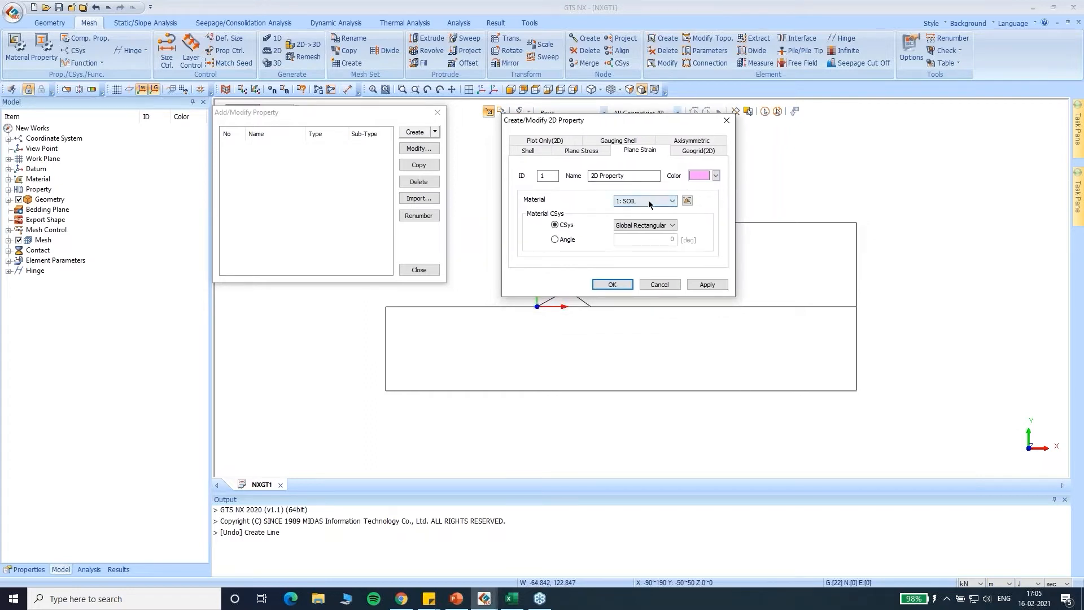
drag(633, 178, 552, 178)
text(SOIL)
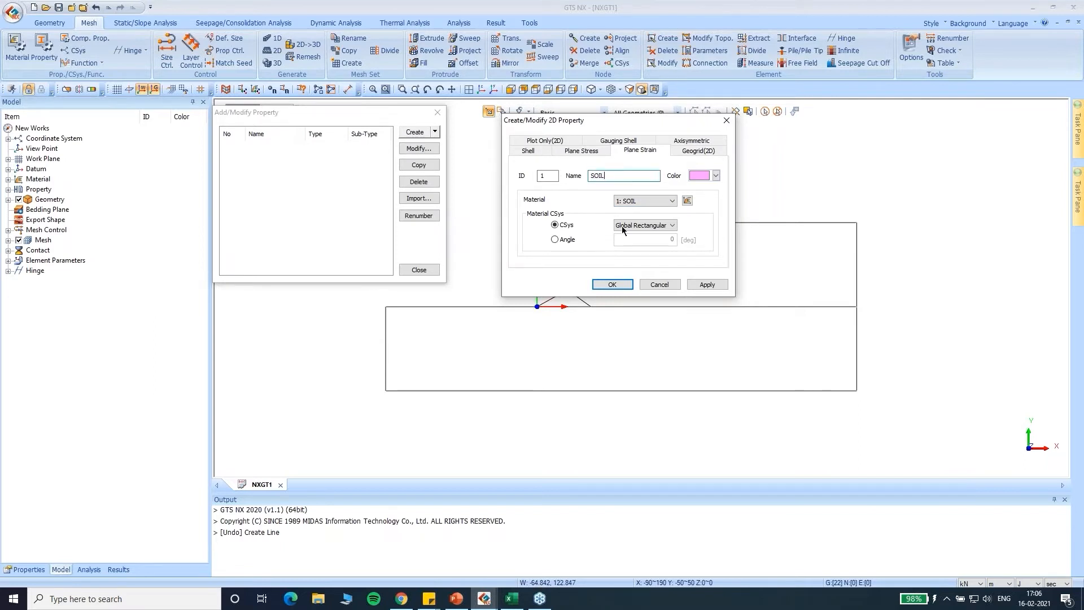
click(661, 200)
click(655, 209)
click(707, 284)
Add a second plane strain property named FOUNDATION that uses the FOUNDATION material.
click(672, 200)
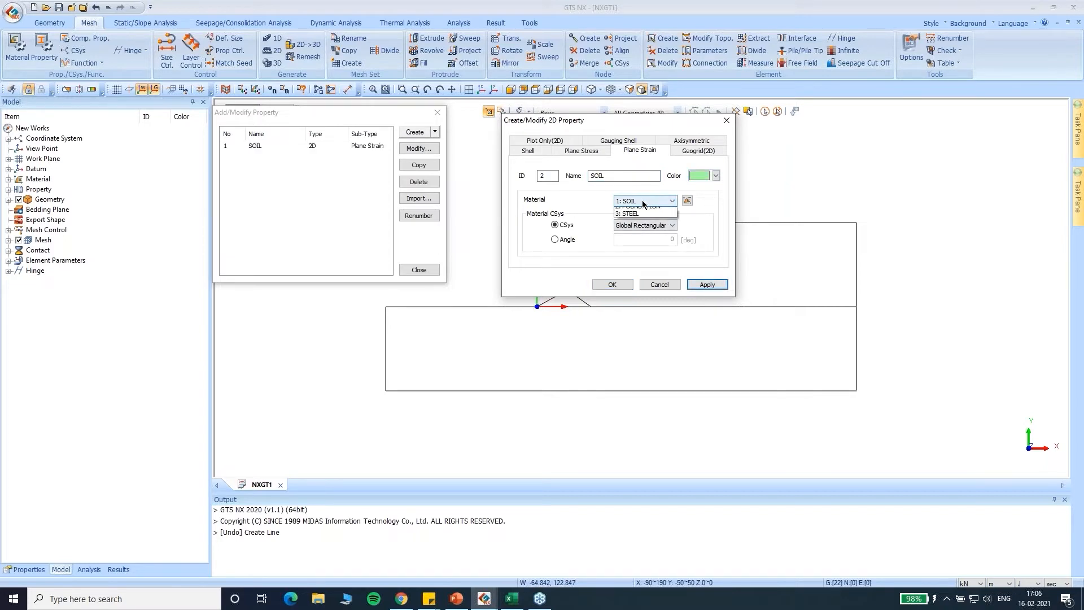
click(643, 217)
text(FOUNDATION)
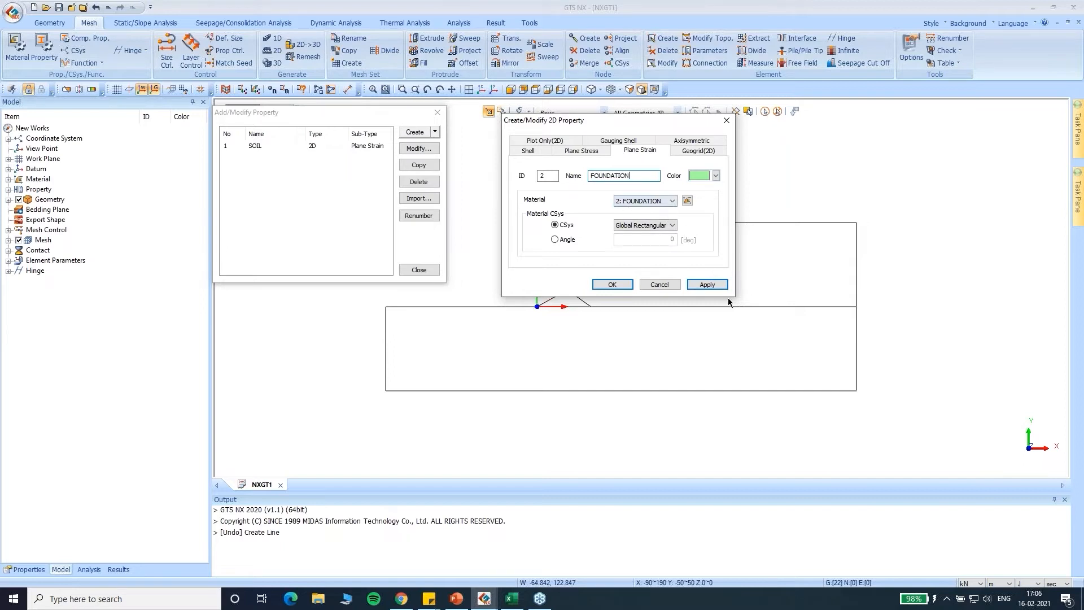
click(611, 284)
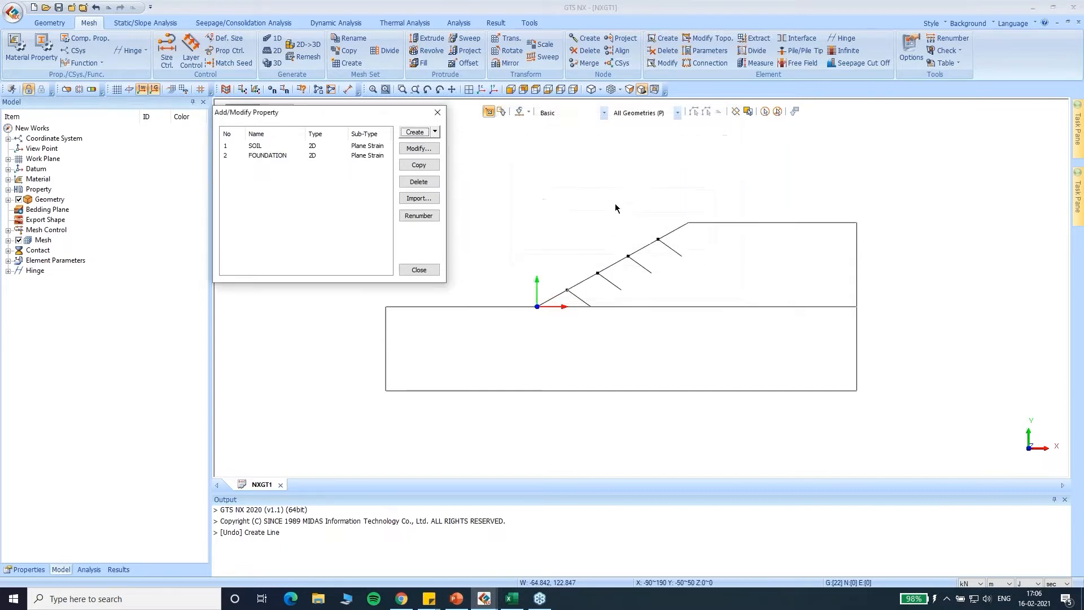
Create a 1D embedded truss property named NAILS with behavior from material and the STEEL material.
click(435, 131)
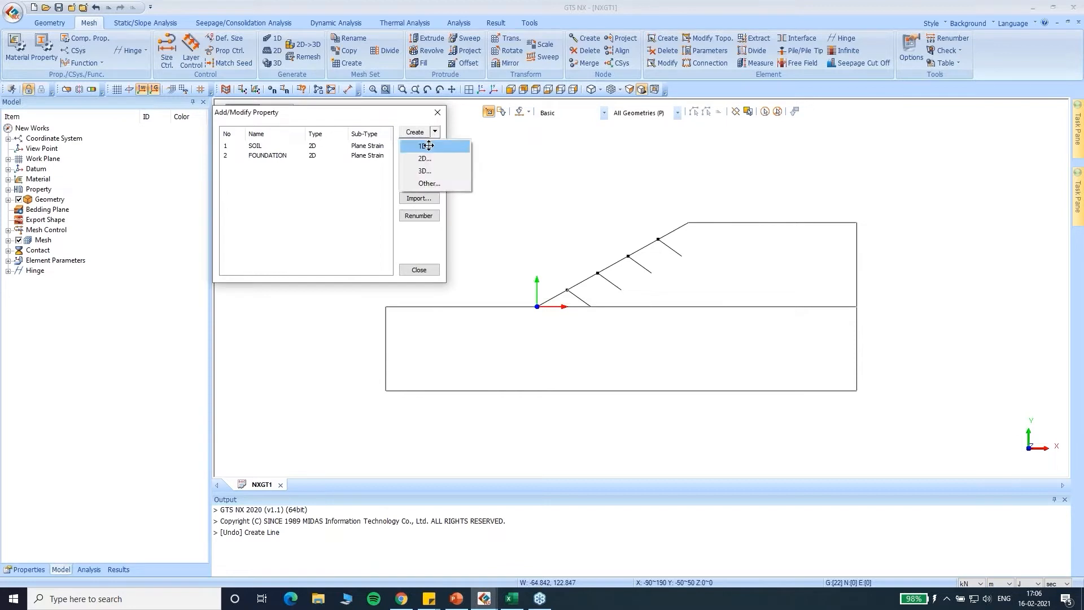
click(424, 146)
drag(599, 112, 608, 89)
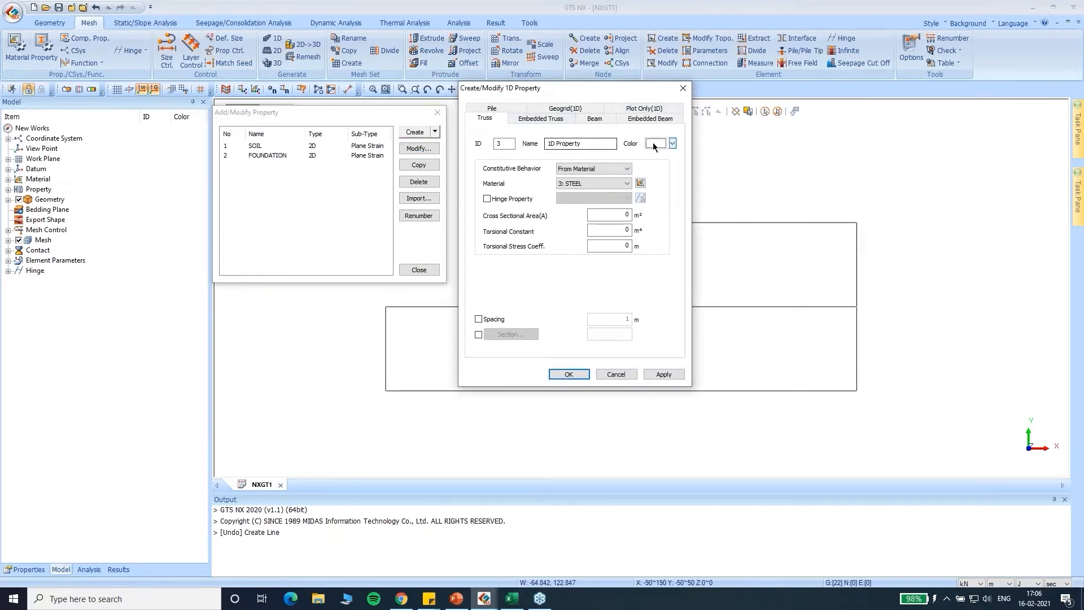
click(536, 120)
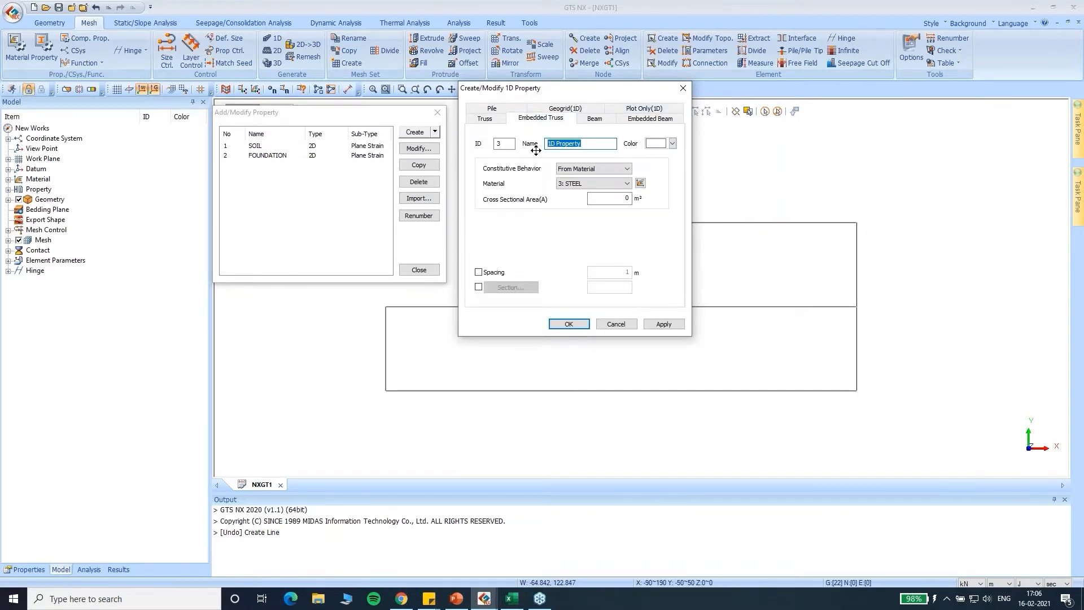
text(NAILS)
click(592, 169)
click(584, 177)
click(580, 182)
click(579, 183)
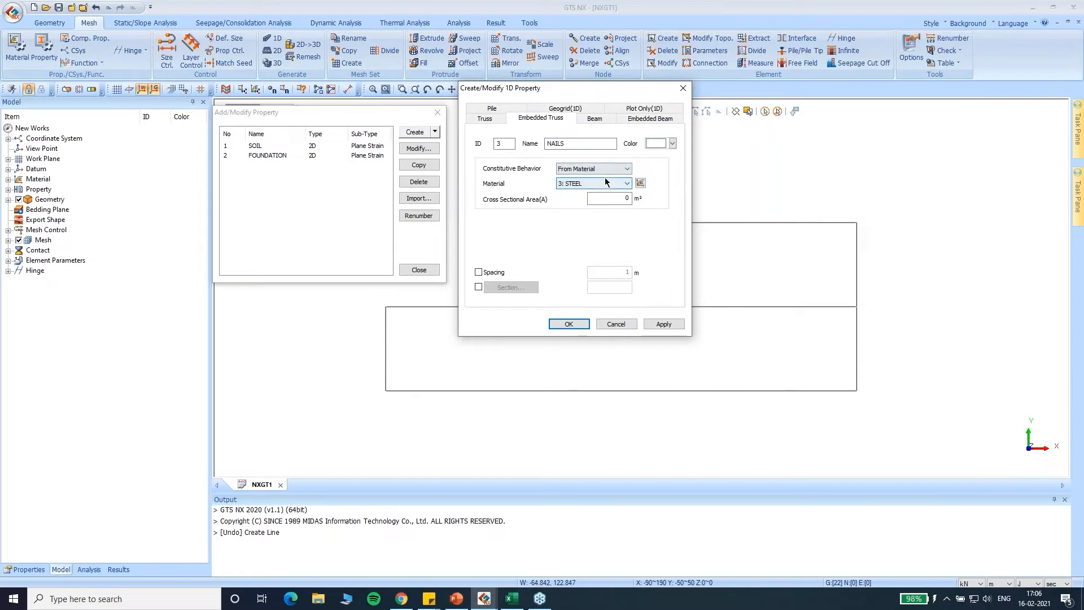
Give the NAILS property a solid round section of 0.008 m diameter, then save it and close the property list.
click(479, 287)
click(497, 288)
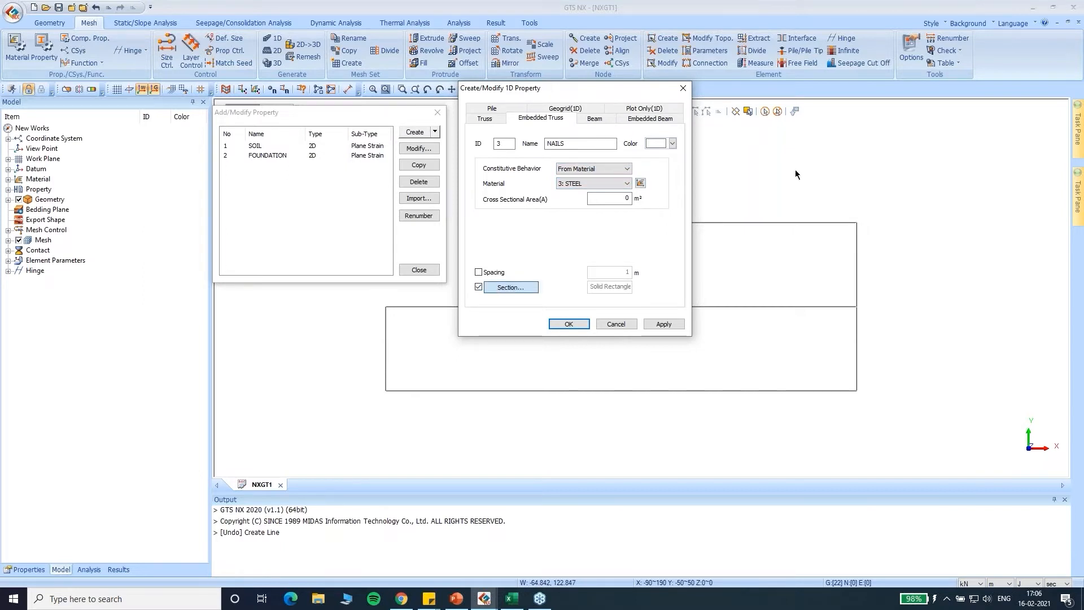
drag(817, 95, 819, 96)
click(855, 108)
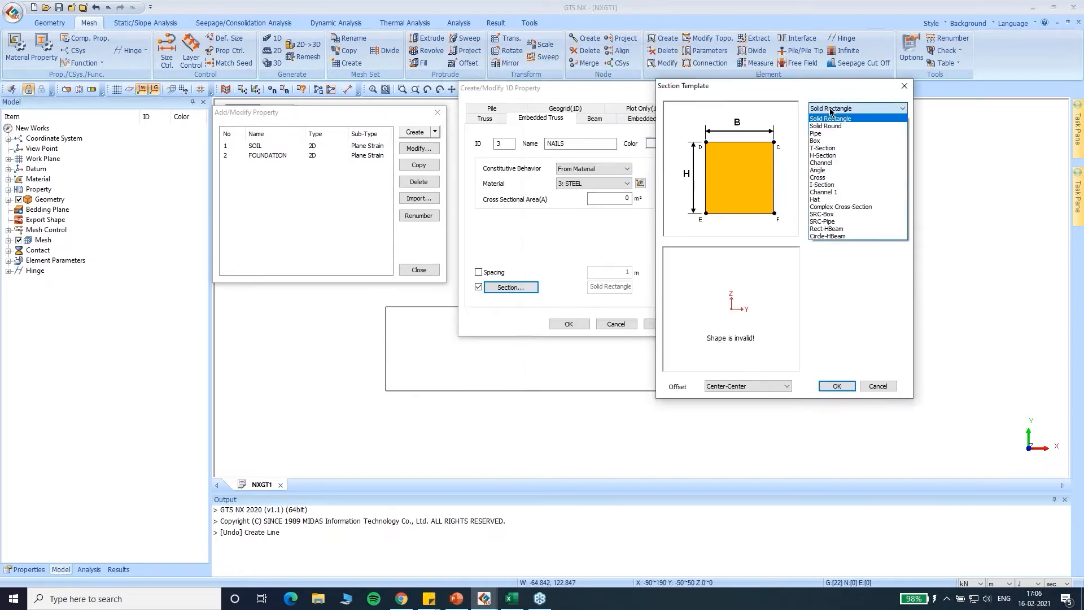
click(830, 125)
click(872, 134)
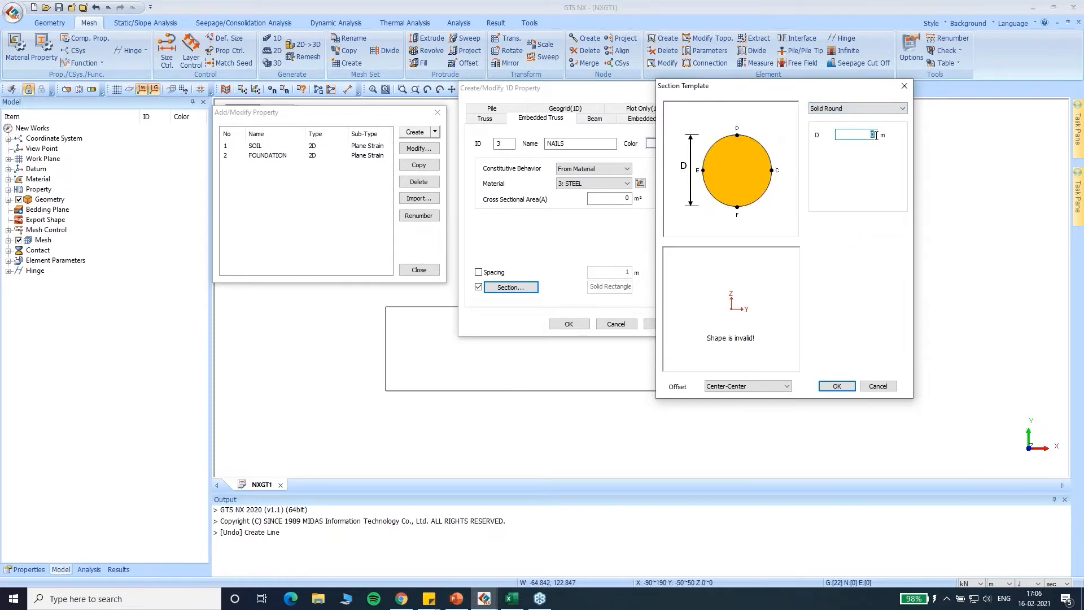
text(8)
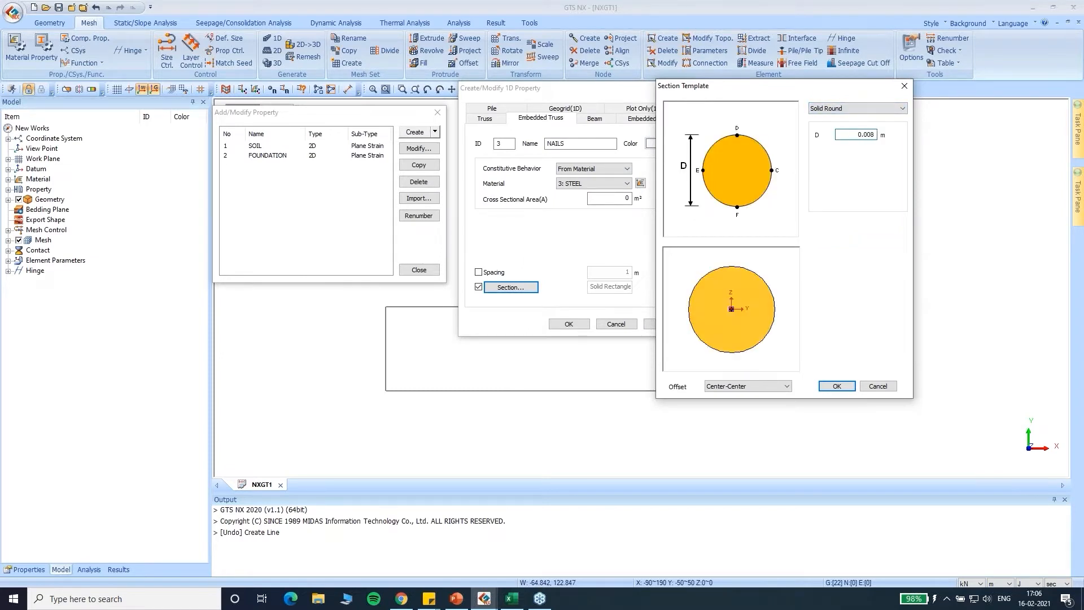
click(837, 386)
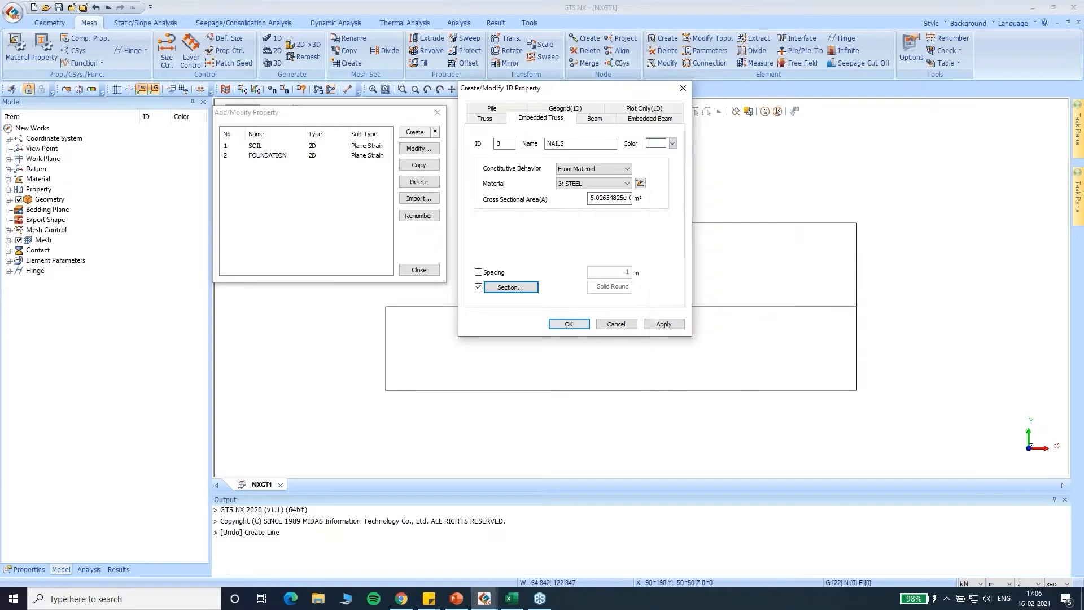
click(568, 323)
drag(288, 114, 236, 134)
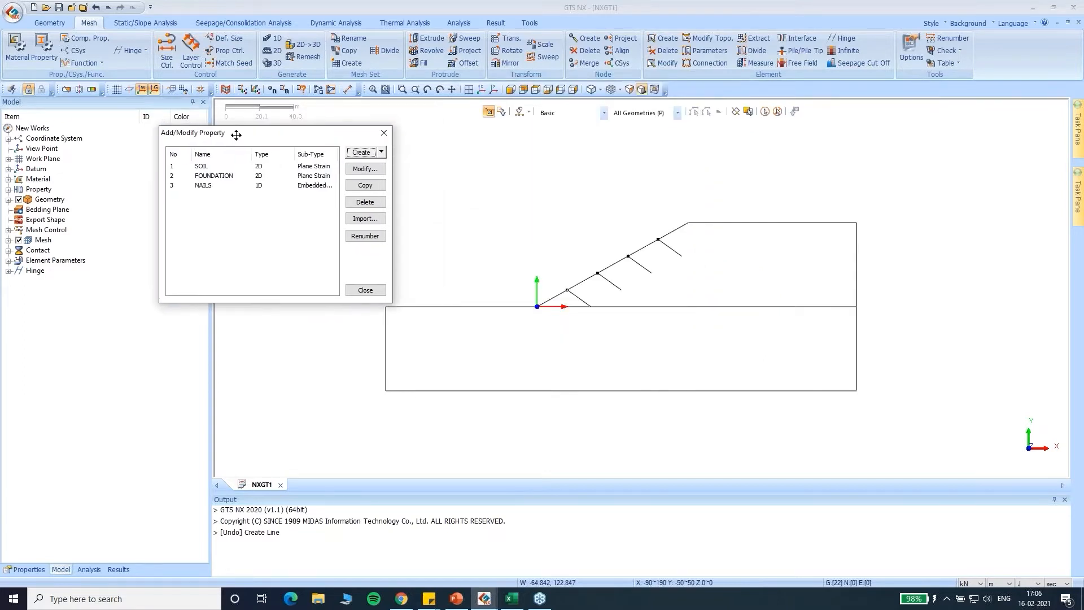
click(383, 133)
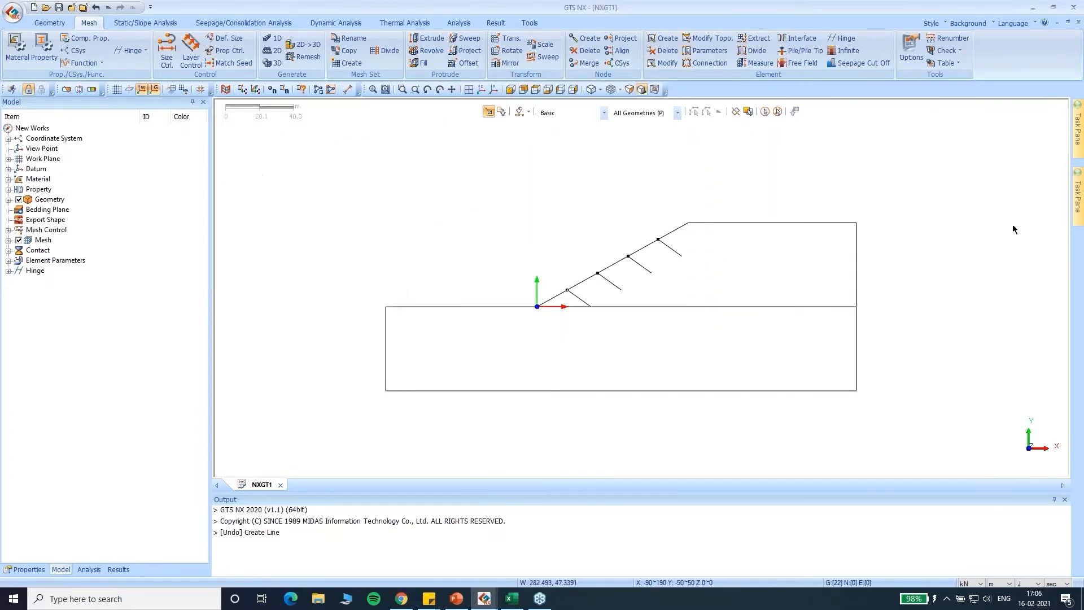
Try to generate an auto-area mesh of size 1 from all upper slope and nail edges, with property SOIL and mesh set SOIL.
scroll(869, 215, up, 1)
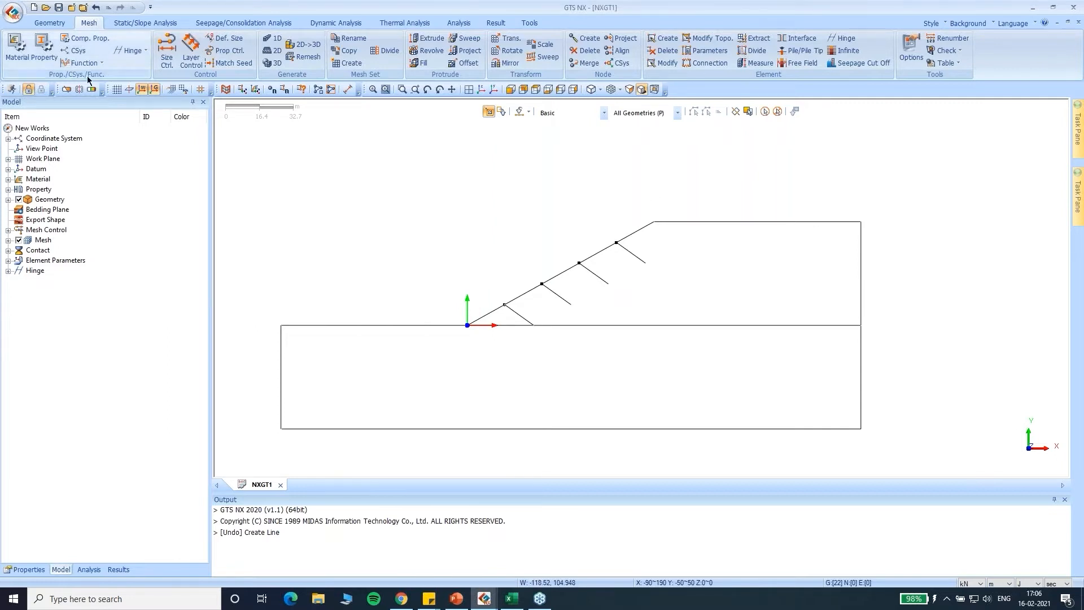
click(275, 50)
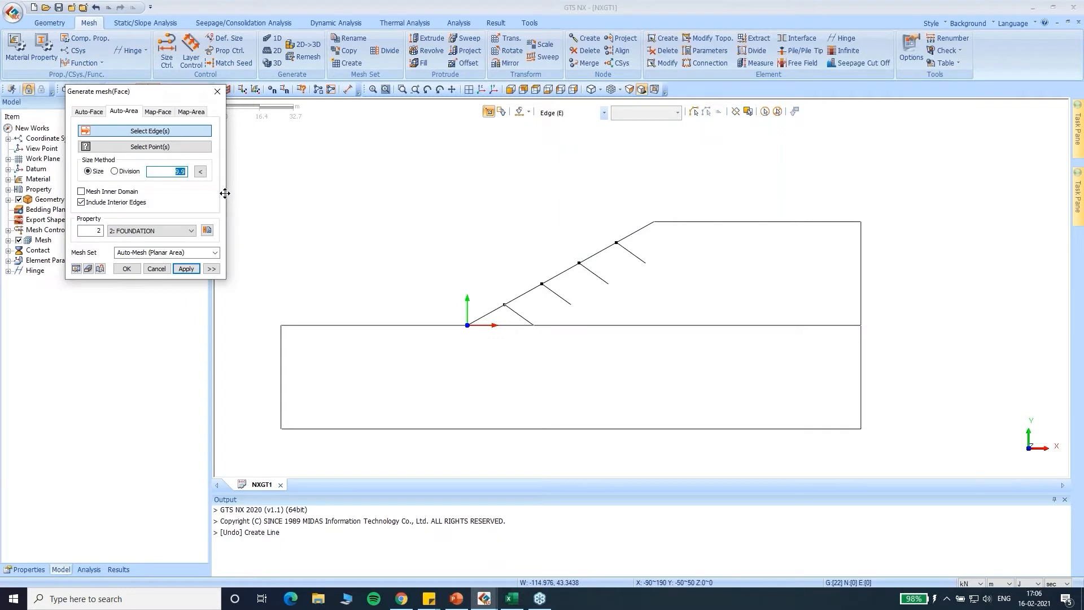
text(1)
drag(449, 171, 891, 341)
scroll(564, 321, up, 1)
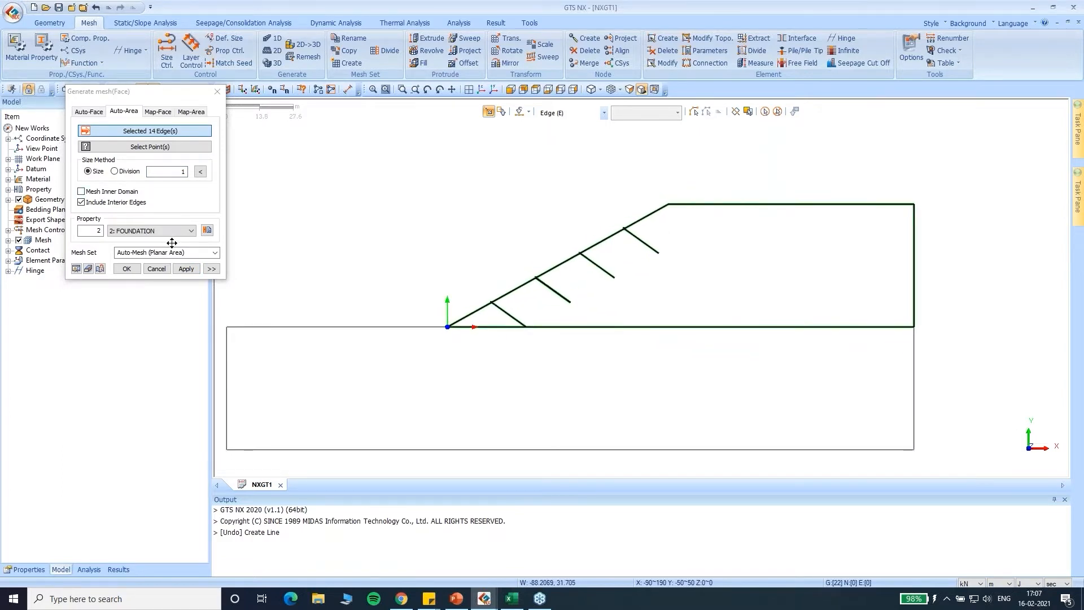
click(150, 231)
click(137, 242)
click(196, 254)
text(SOIL)
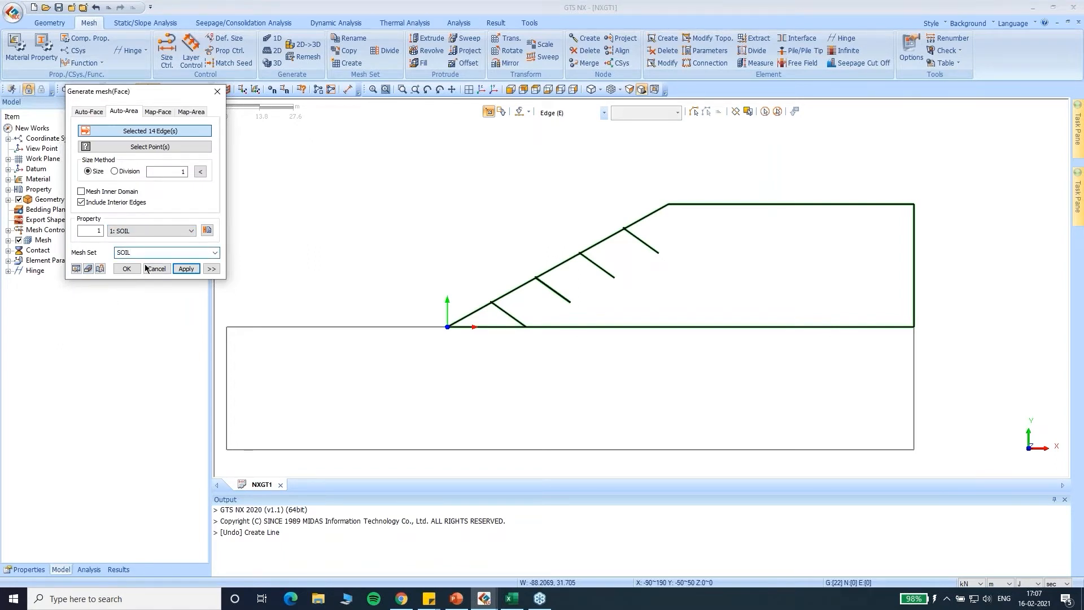
click(187, 269)
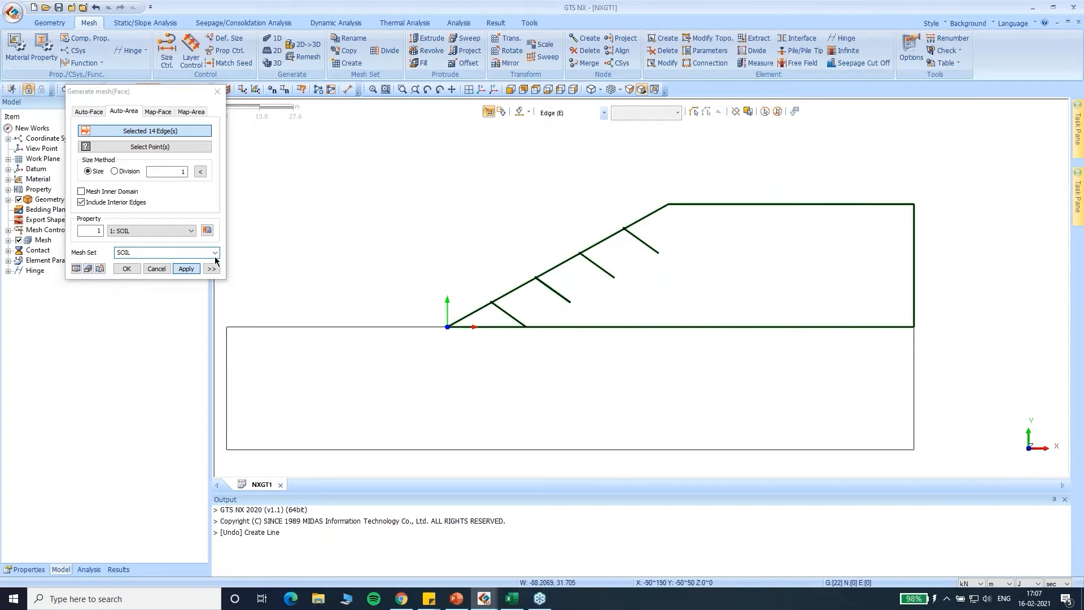
drag(161, 92, 269, 145)
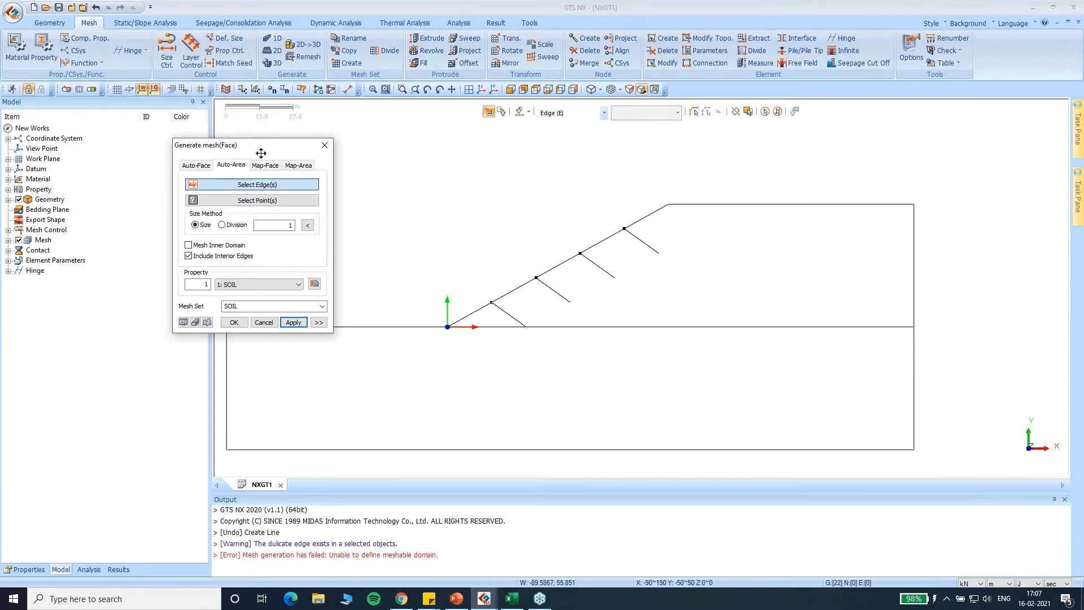
Hide the lowest nail line, the base line beyond the slope toe and nearby slope lines one by one to check for duplicate edges.
click(8, 199)
drag(262, 145, 429, 198)
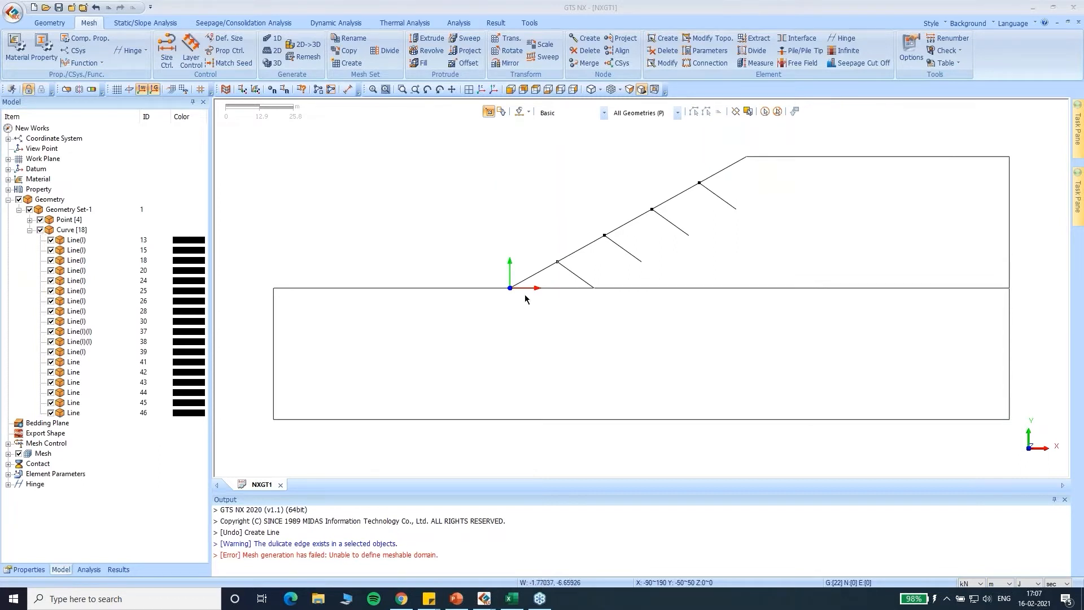
right_click(576, 276)
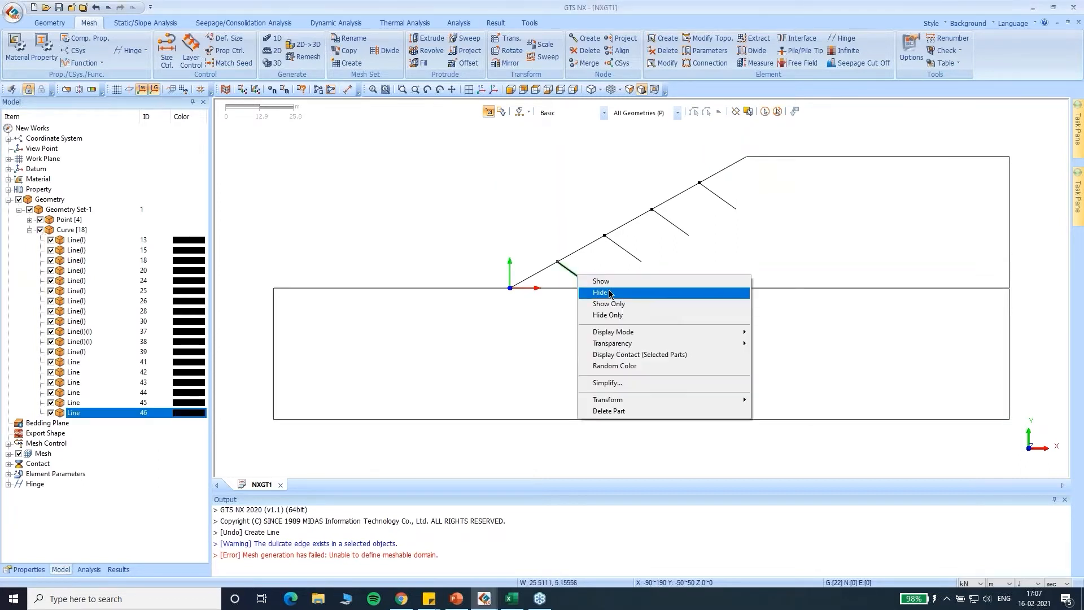
click(601, 292)
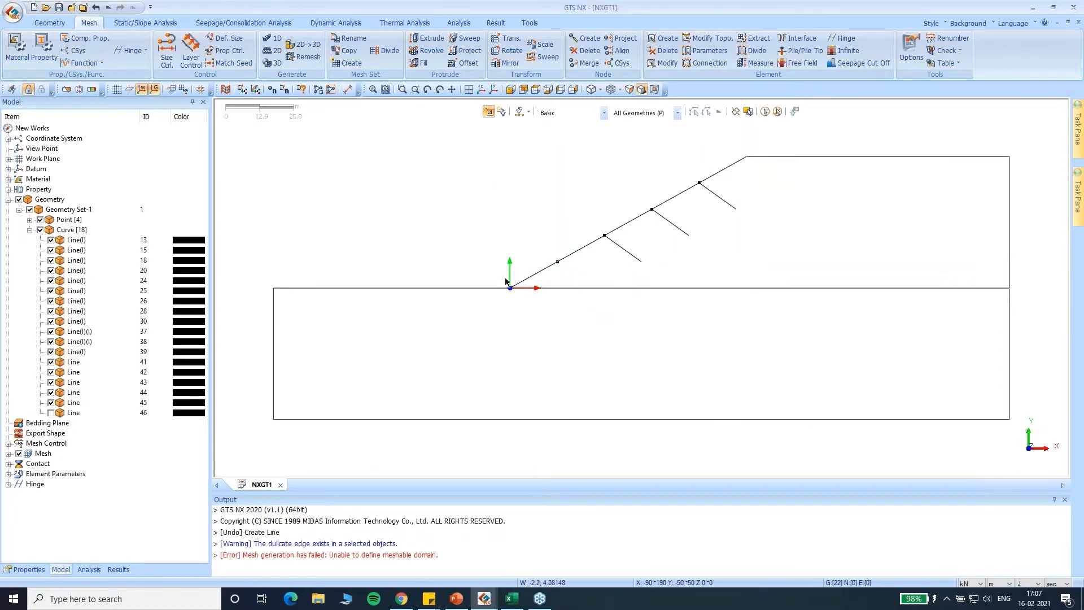
right_click(573, 288)
click(606, 307)
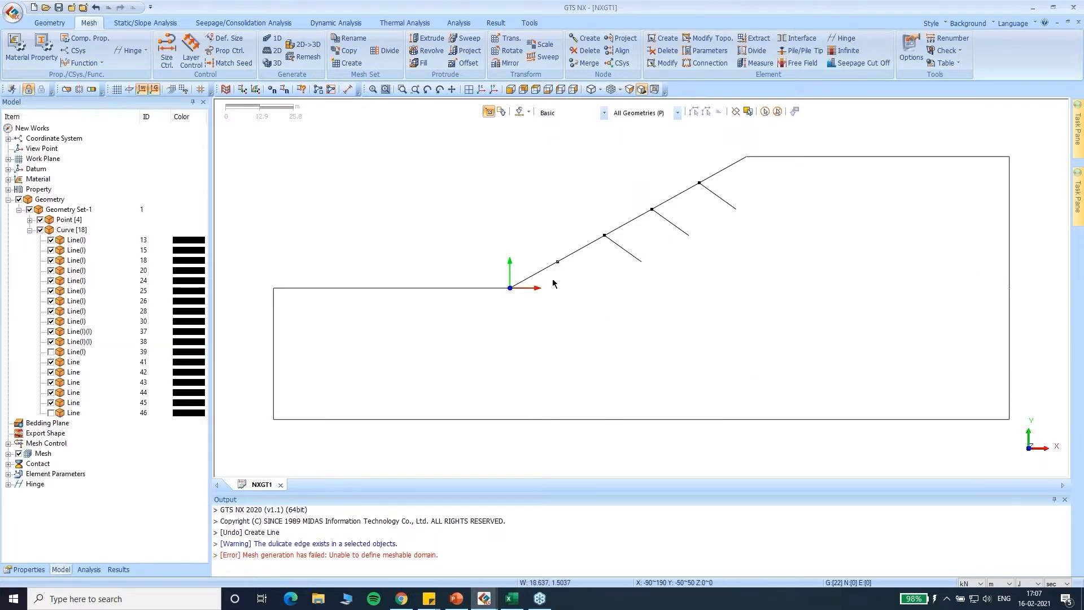
click(549, 274)
right_click(546, 271)
click(580, 292)
click(575, 251)
right_click(574, 252)
click(598, 271)
Restore the visibility of all curves and check the geometry in isometric and XY plane views.
click(41, 231)
click(41, 231)
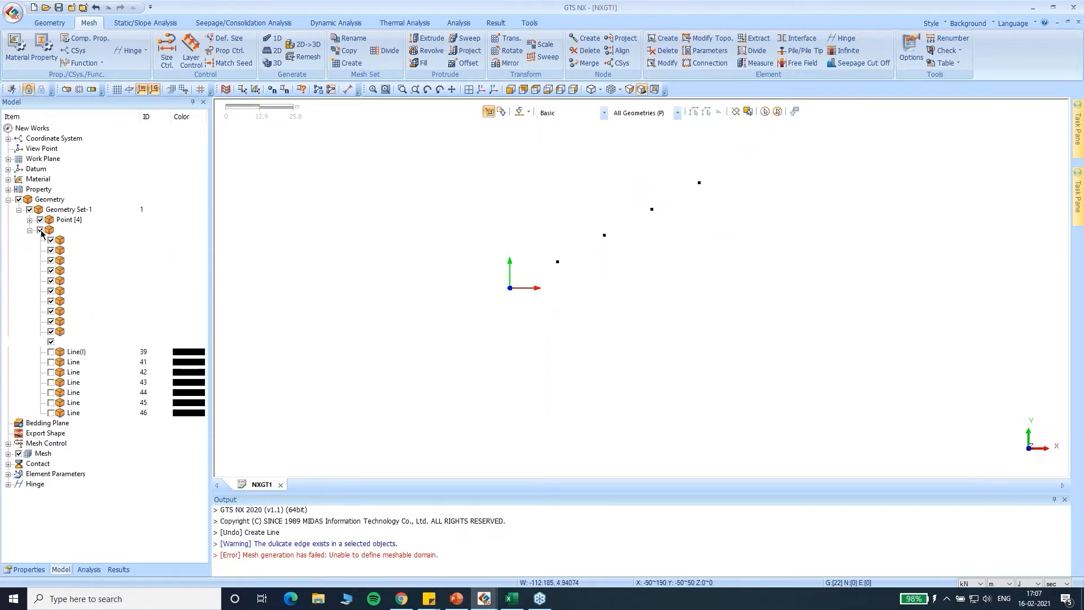
scroll(520, 293, down, 2)
middle_drag(750, 183, 717, 221)
click(481, 90)
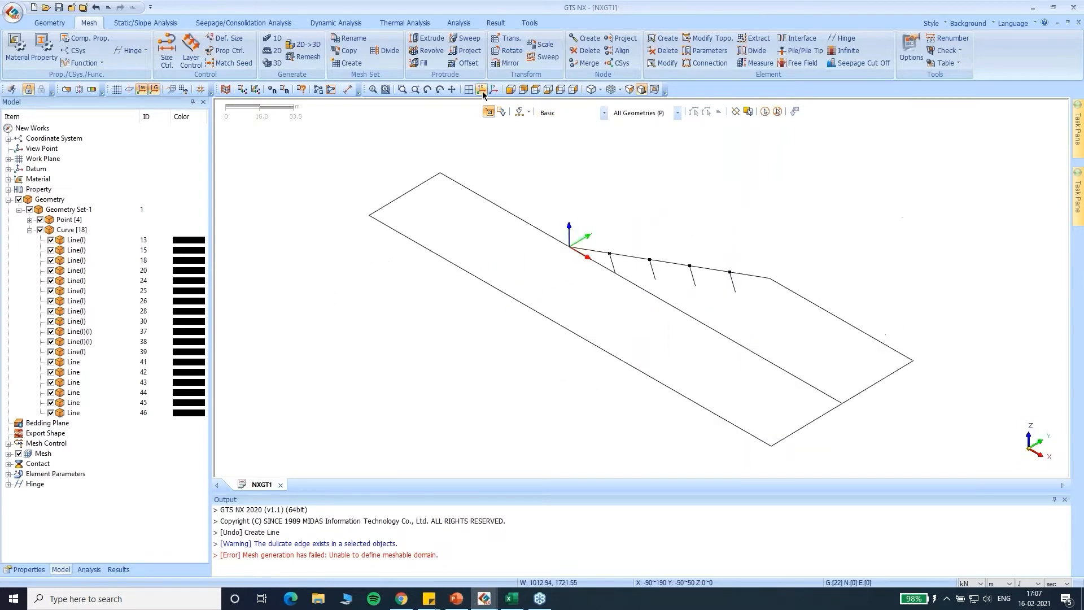
click(513, 90)
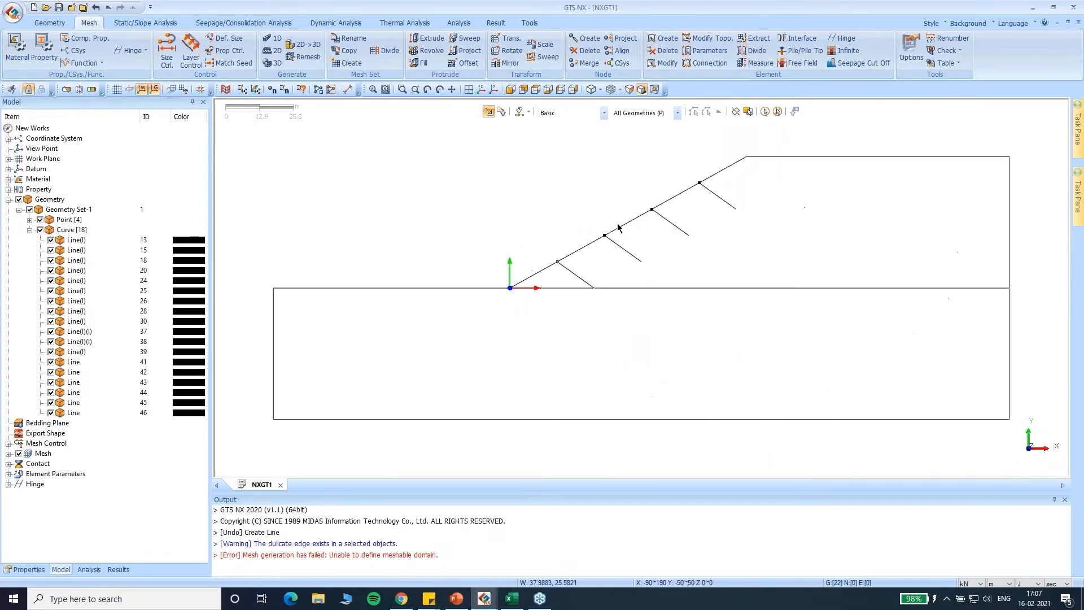
Generate an auto-area mesh of size 1 from individually picked slope, nail, crest, base and side edges, using property SOIL and mesh set SOIL.
click(276, 50)
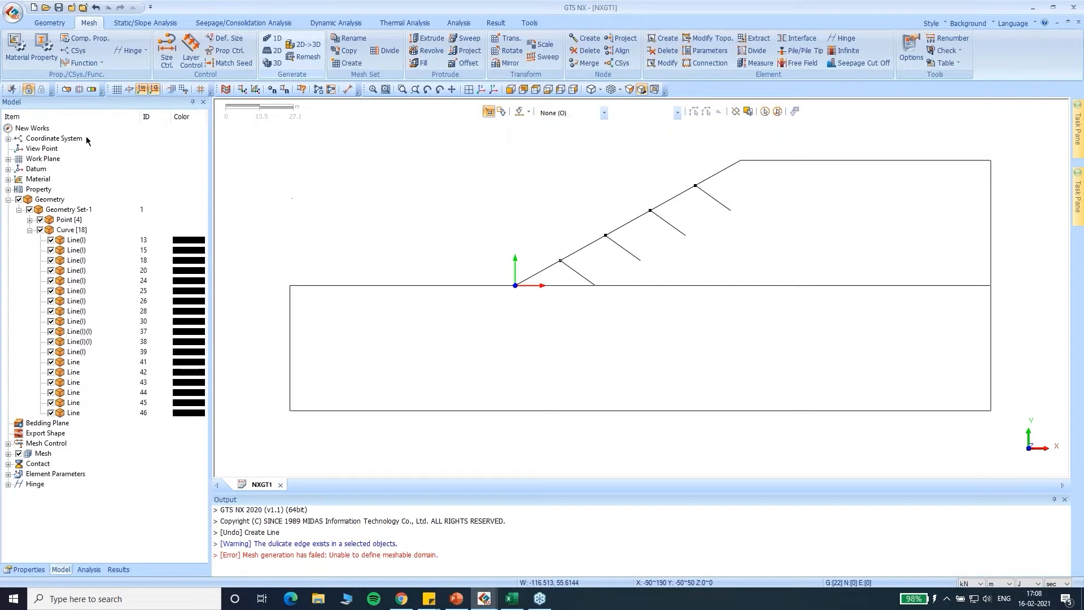
drag(119, 105, 291, 122)
click(232, 142)
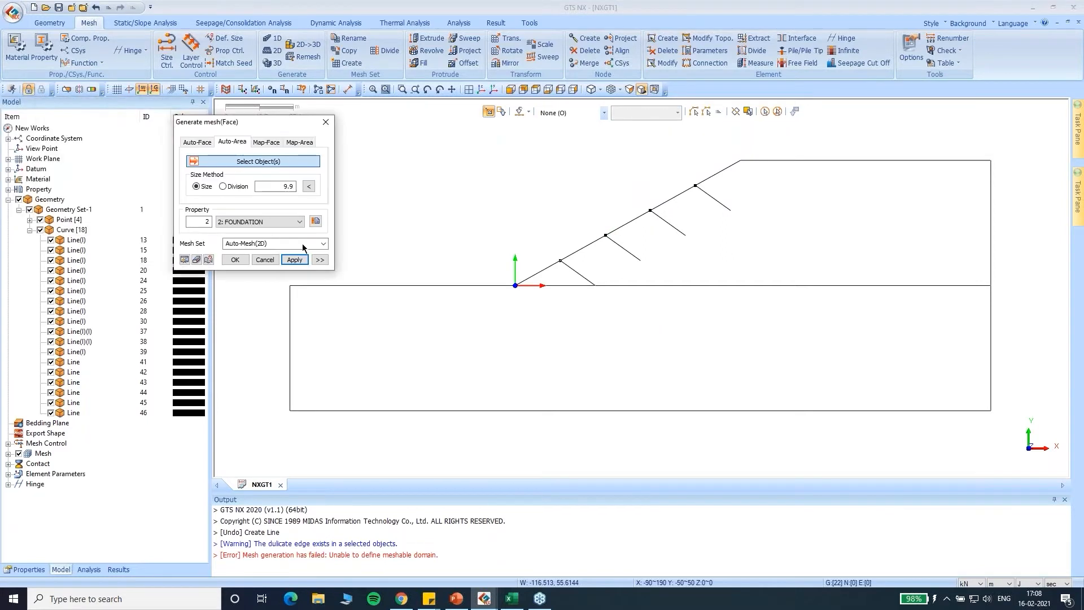
click(589, 243)
click(549, 267)
click(571, 268)
click(635, 219)
click(667, 222)
click(676, 196)
click(721, 170)
click(717, 201)
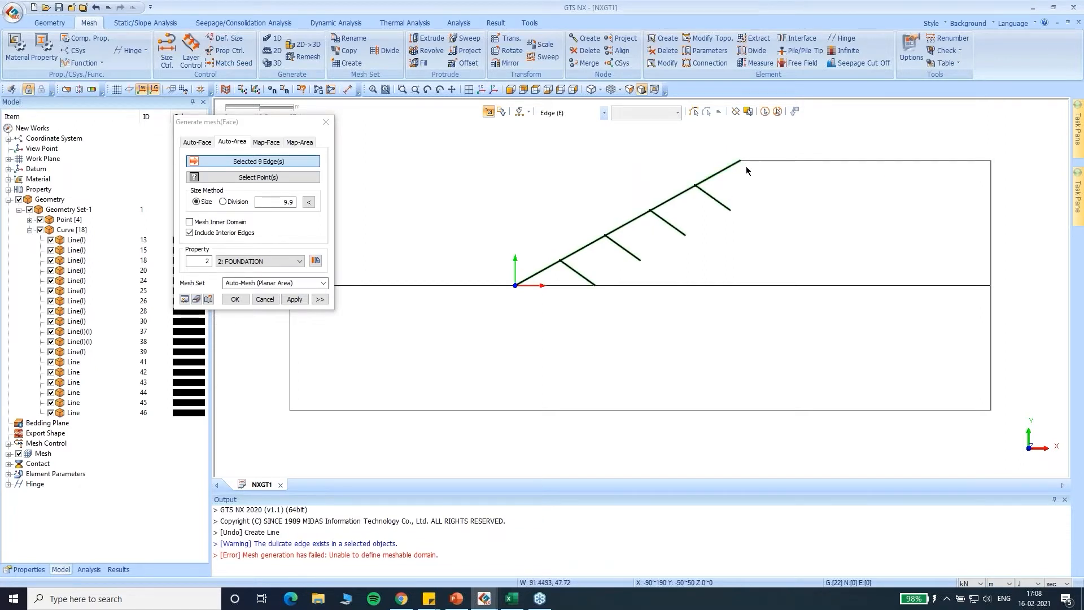
click(778, 286)
click(991, 185)
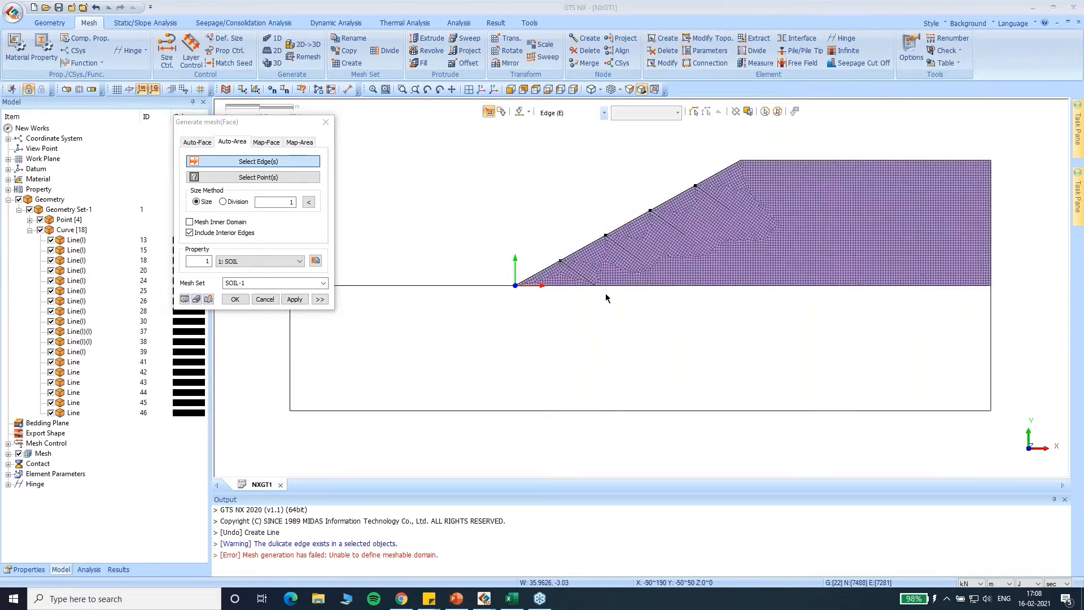
Select the five boundary edges of the foundation block below the slope for the next area mesh.
scroll(607, 293, down, 2)
scroll(633, 199, up, 5)
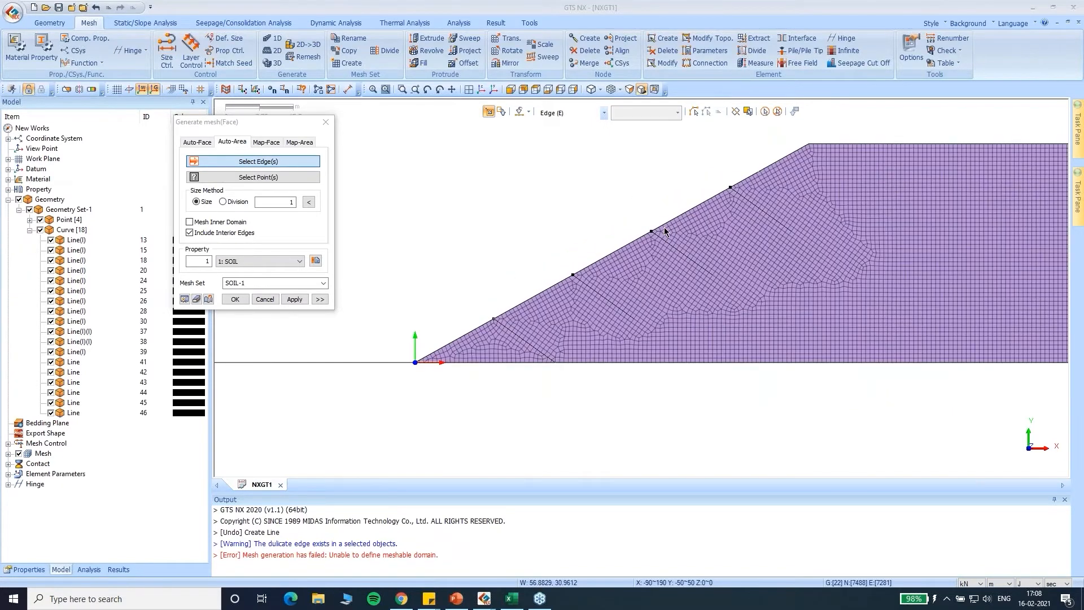
scroll(587, 243, down, 5)
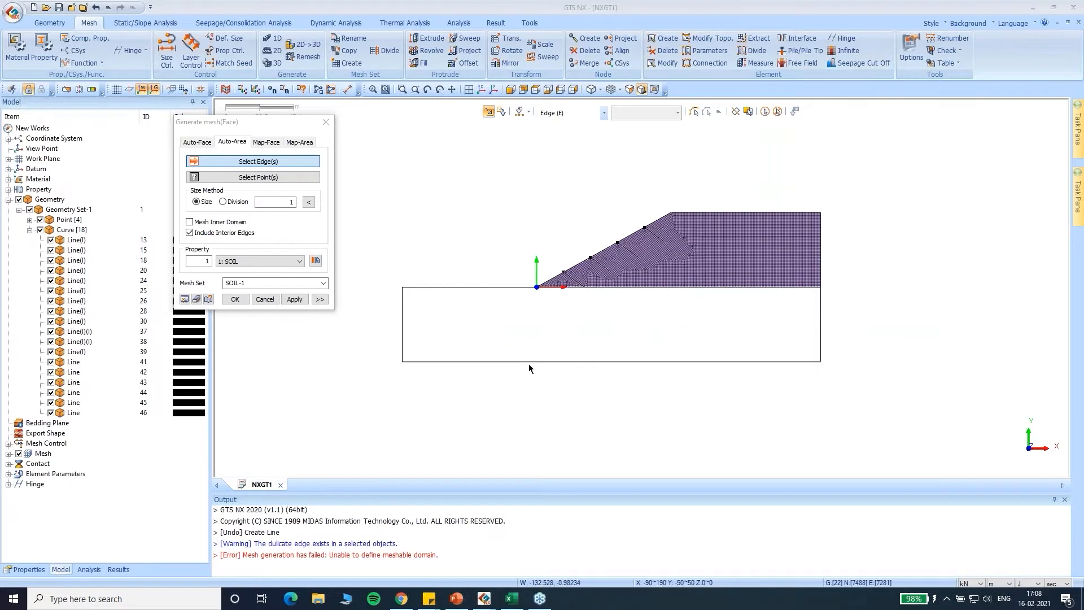
click(496, 287)
click(403, 303)
click(479, 361)
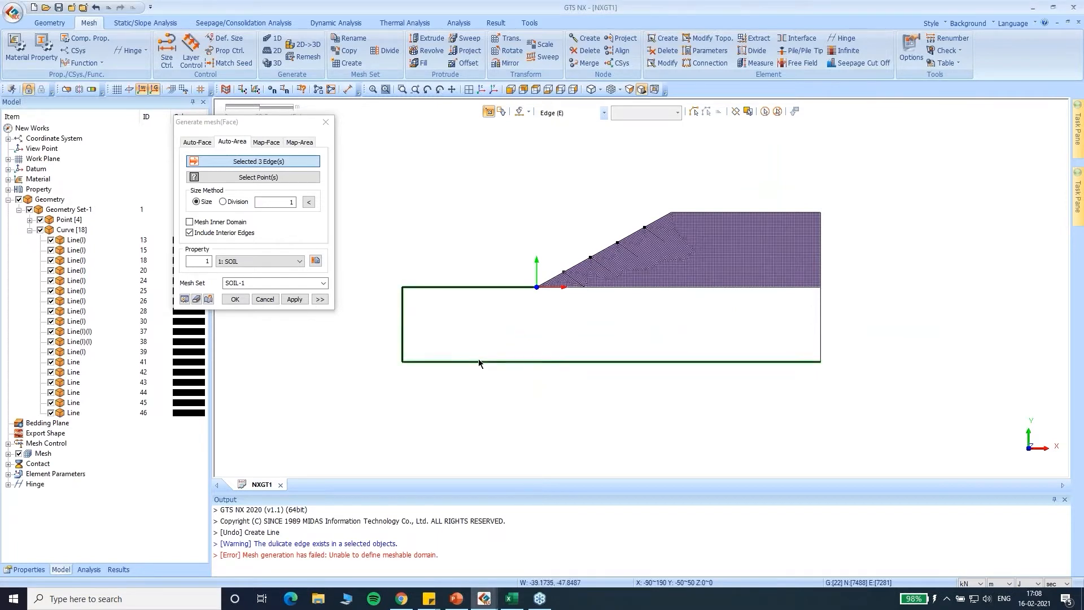
click(564, 286)
click(820, 313)
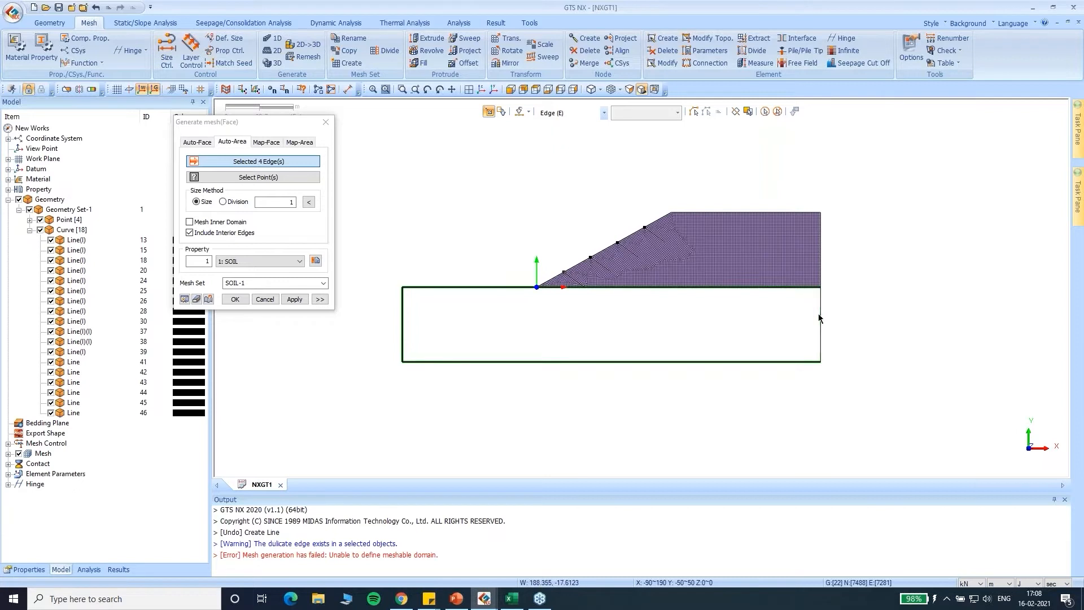
Assign the FOUNDATION property, name the mesh set FOUNDATION and generate the foundation block's mesh with size 1.
click(251, 261)
click(241, 280)
click(267, 284)
text(FOUNDATION)
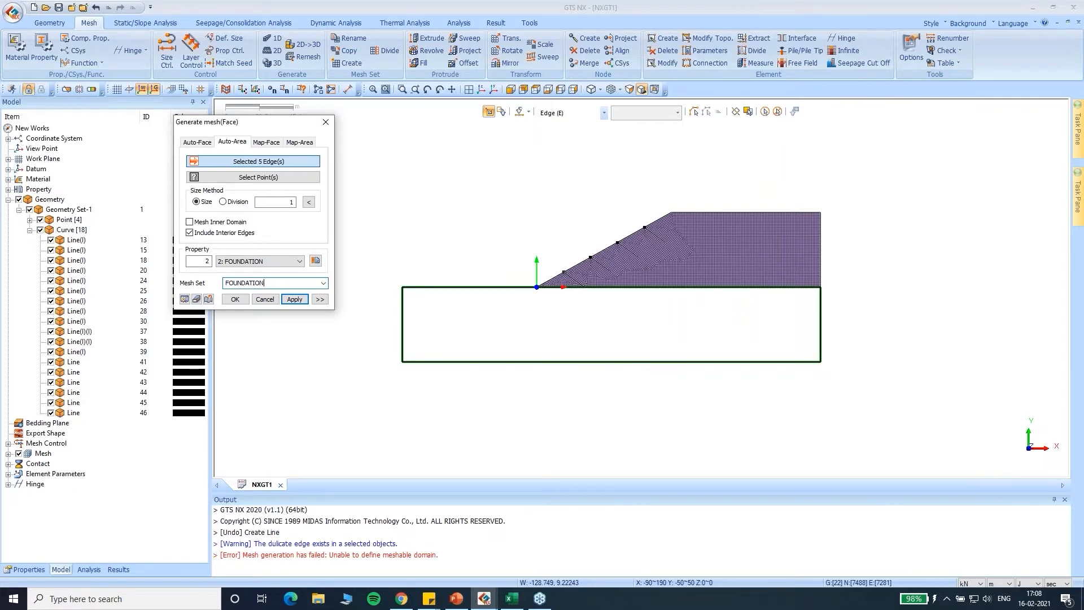
scroll(511, 270, up, 2)
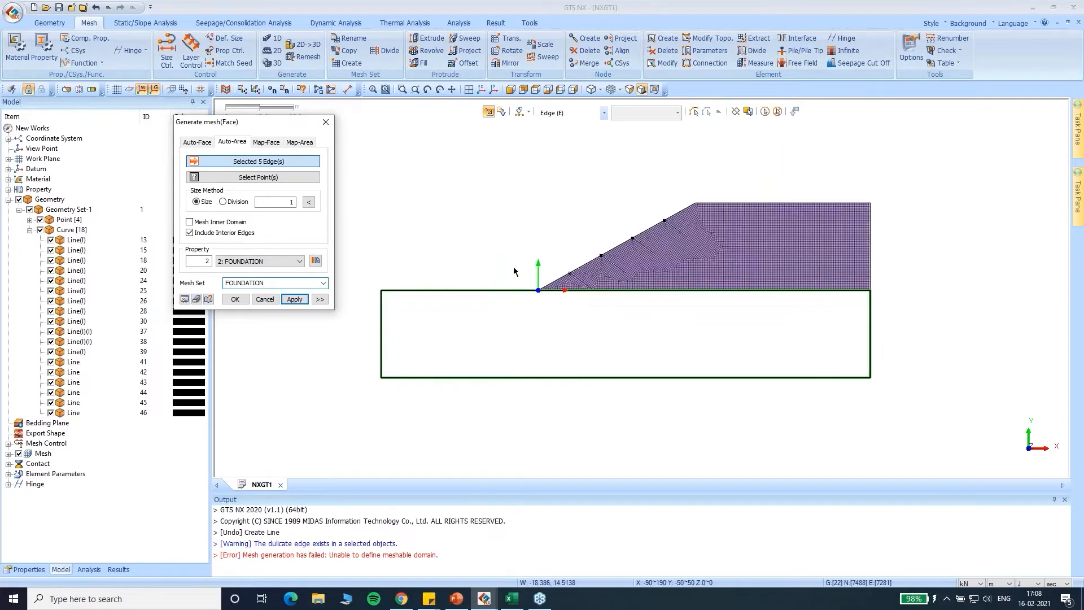
click(295, 300)
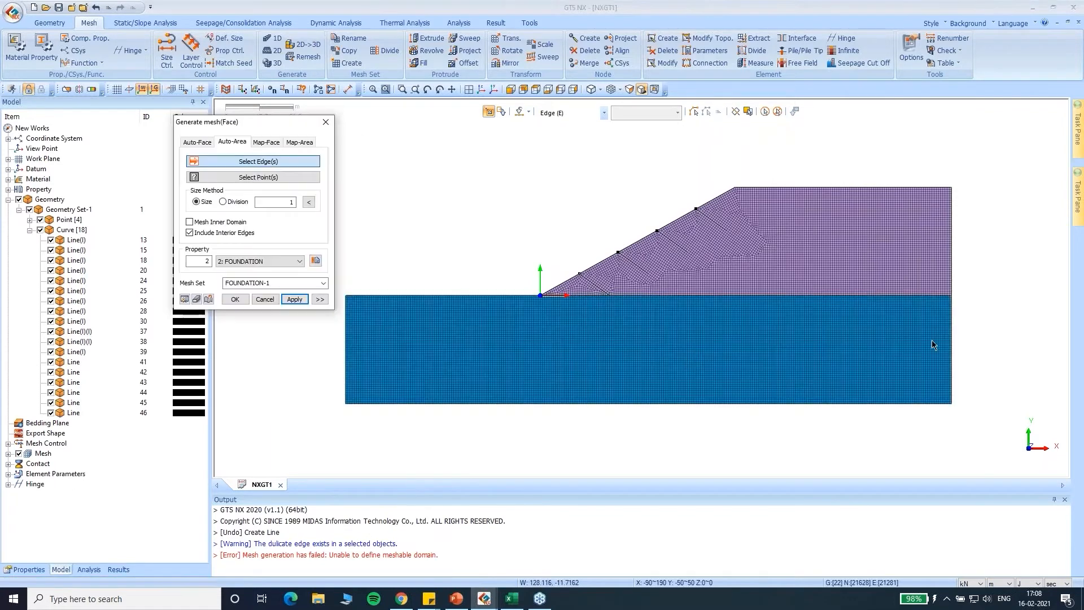
Examine the node alignment between the soil and foundation meshes along their interface, and leave mesh generation.
scroll(919, 306, up, 5)
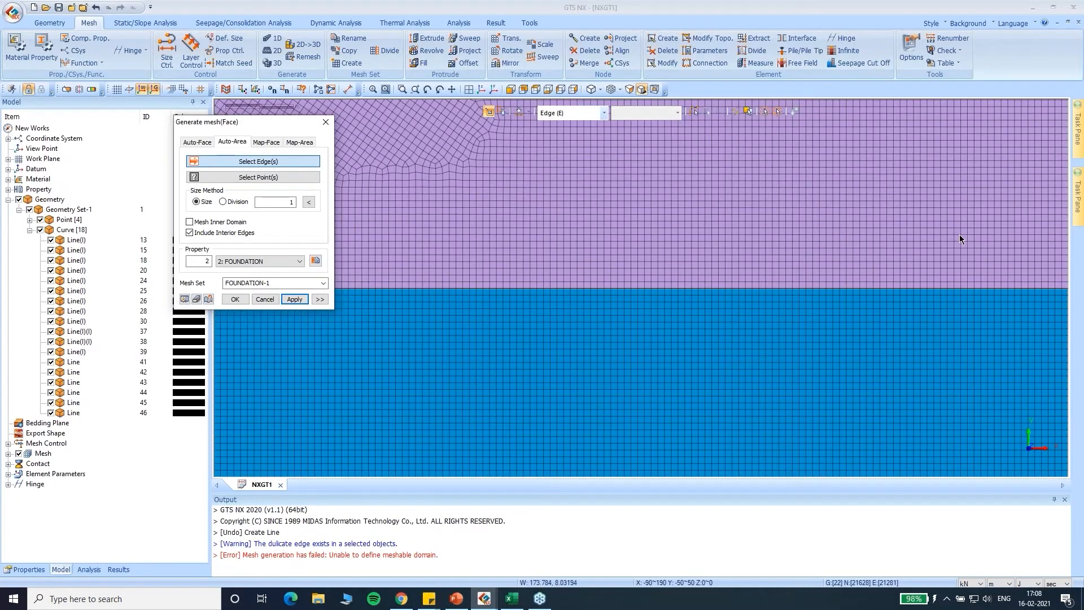
scroll(900, 259, up, 4)
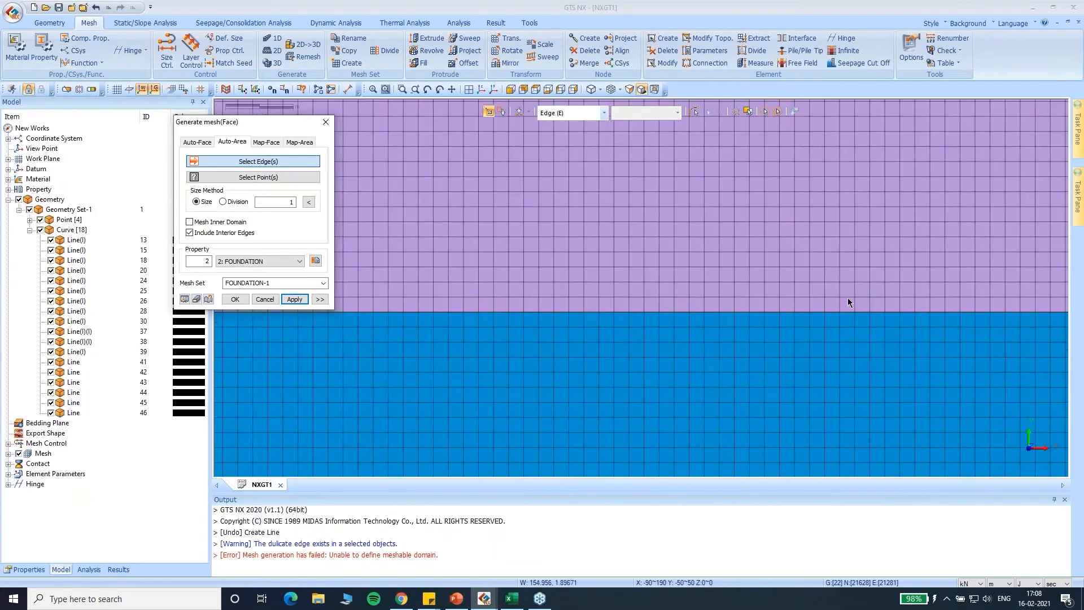
scroll(830, 327, up, 6)
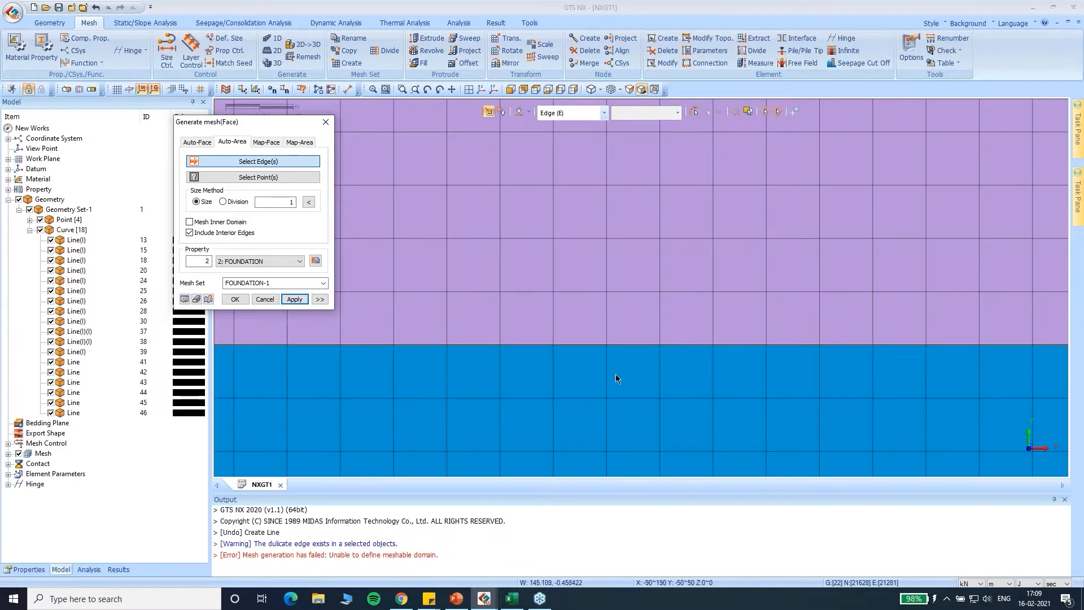
scroll(625, 338, up, 4)
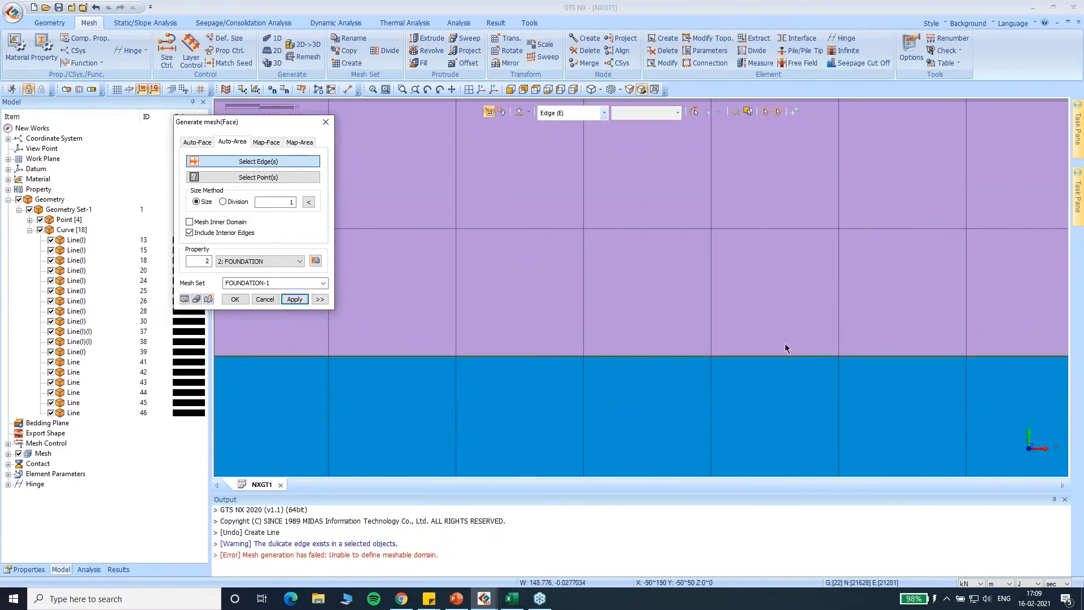
scroll(783, 353, down, 8)
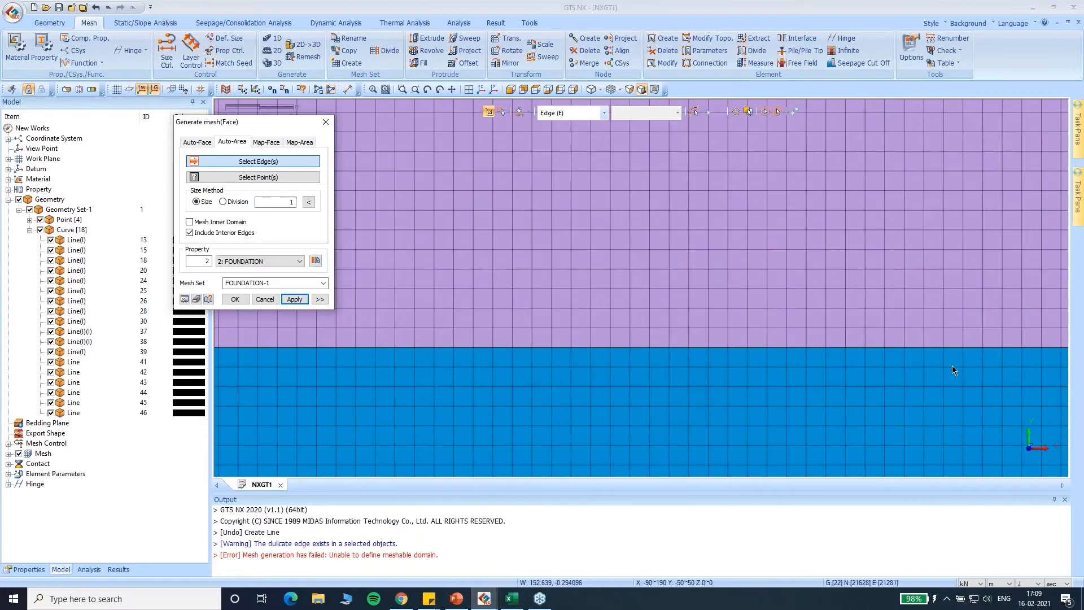
scroll(946, 361, down, 6)
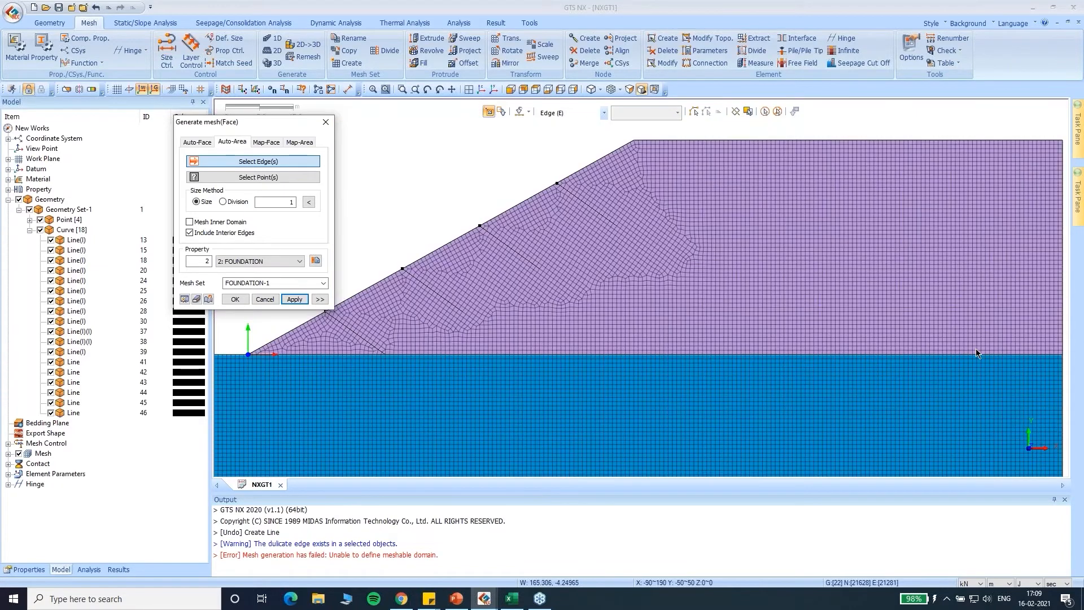
scroll(759, 285, down, 2)
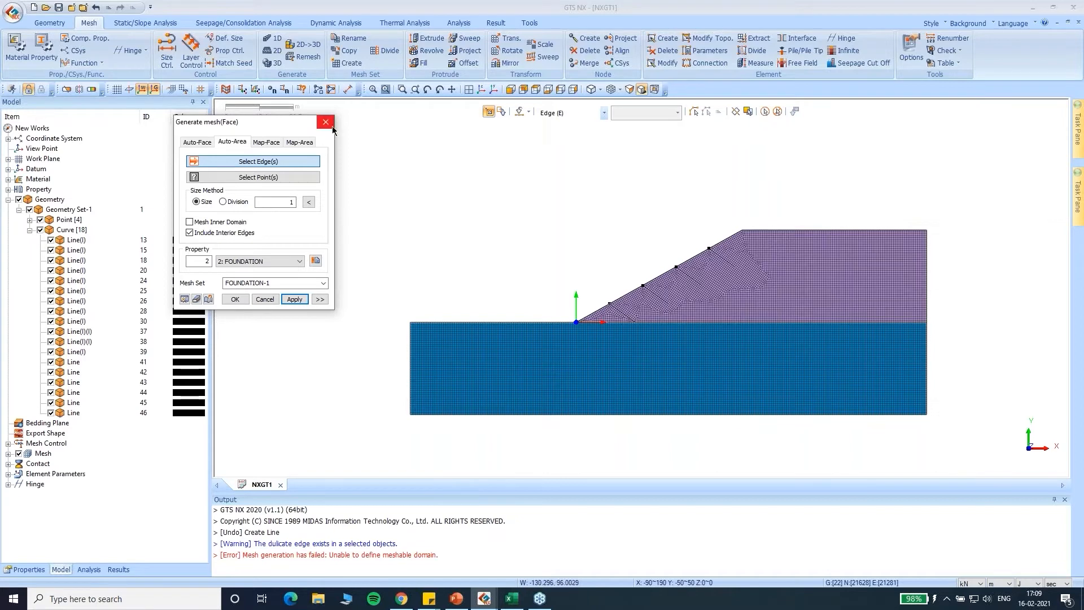
key(Escape)
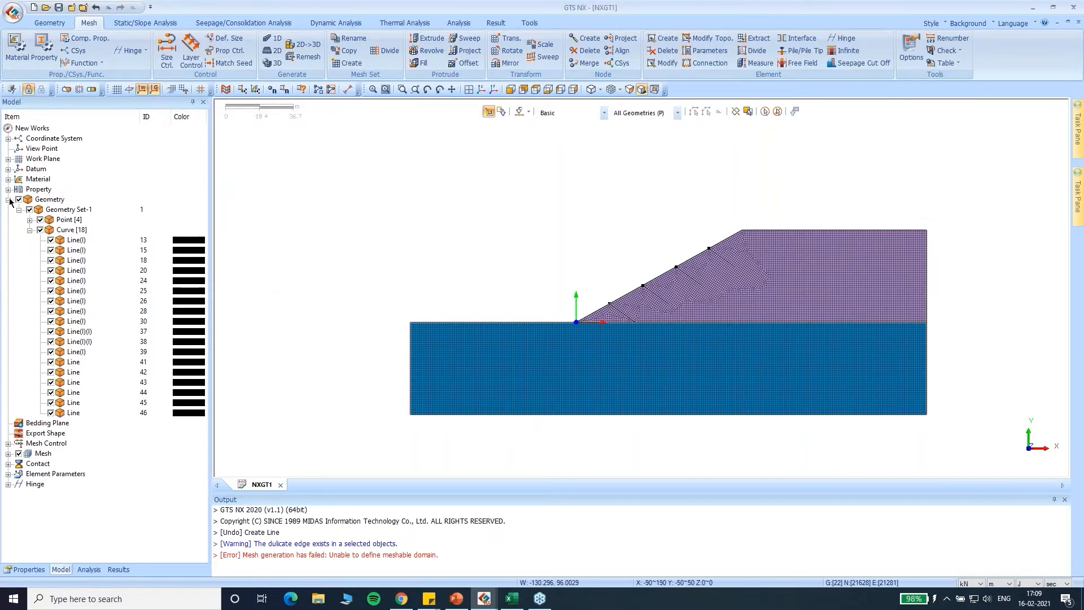
Set up an edge-based element extraction with the NAILS property and name its mesh set NAIL.
click(8, 200)
click(8, 240)
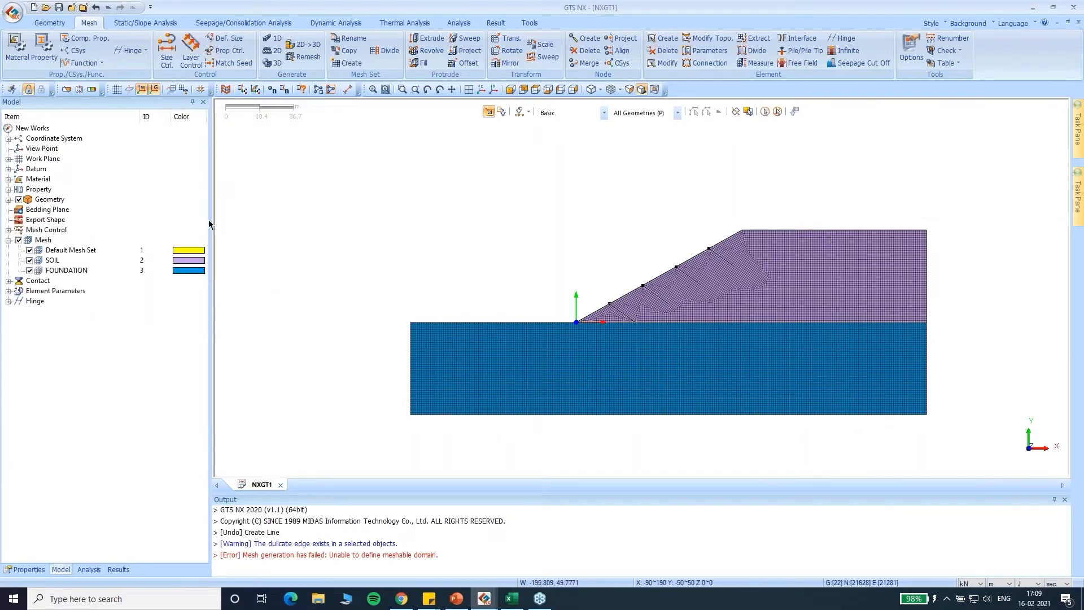
click(751, 40)
drag(97, 106, 363, 126)
scroll(675, 246, up, 1)
scroll(675, 245, up, 2)
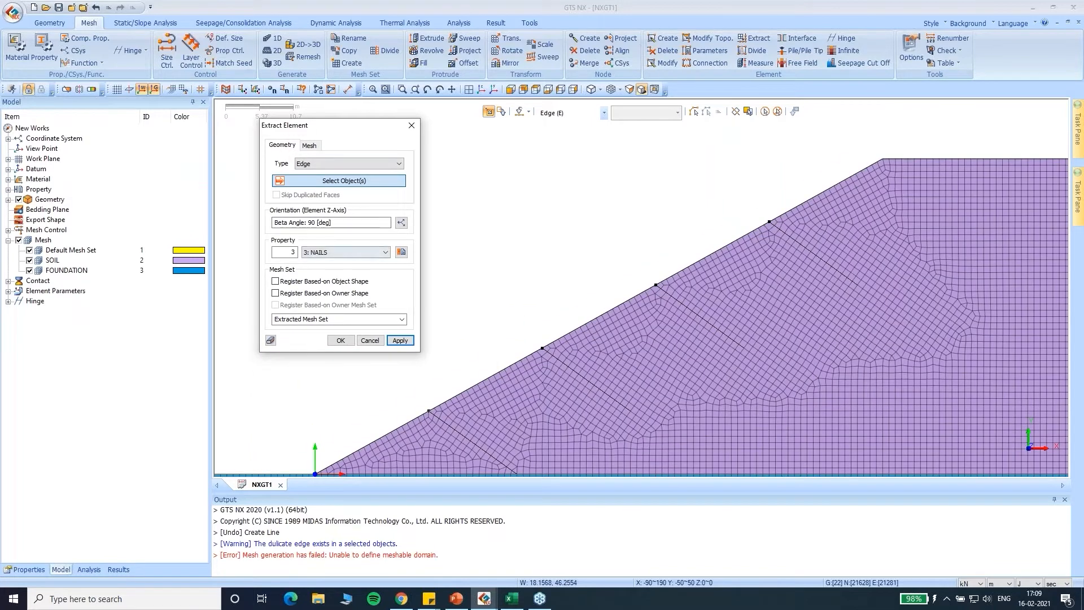
click(337, 318)
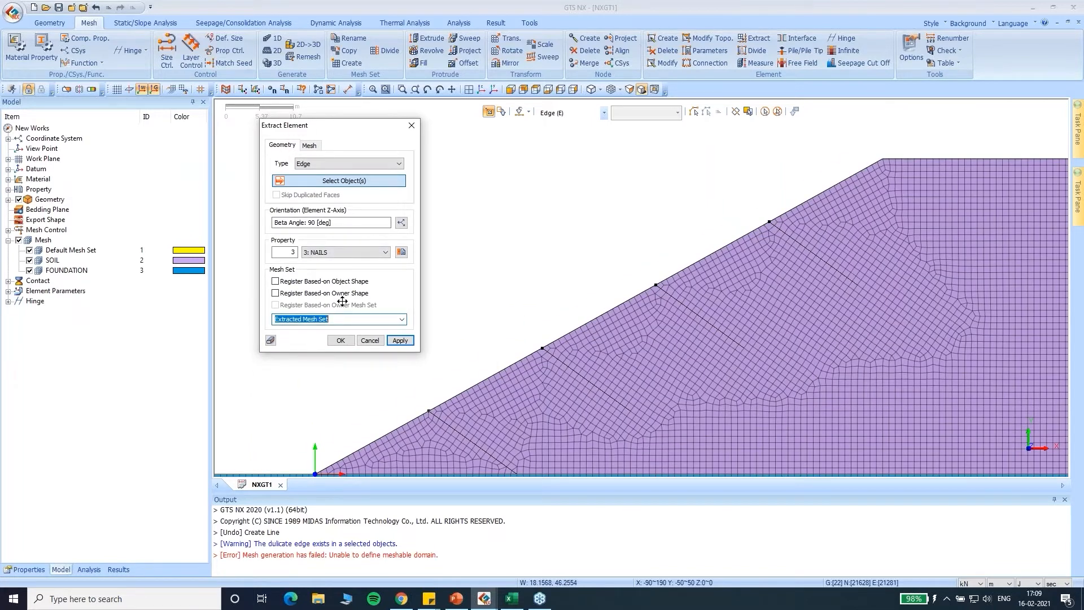
text(NAIL)
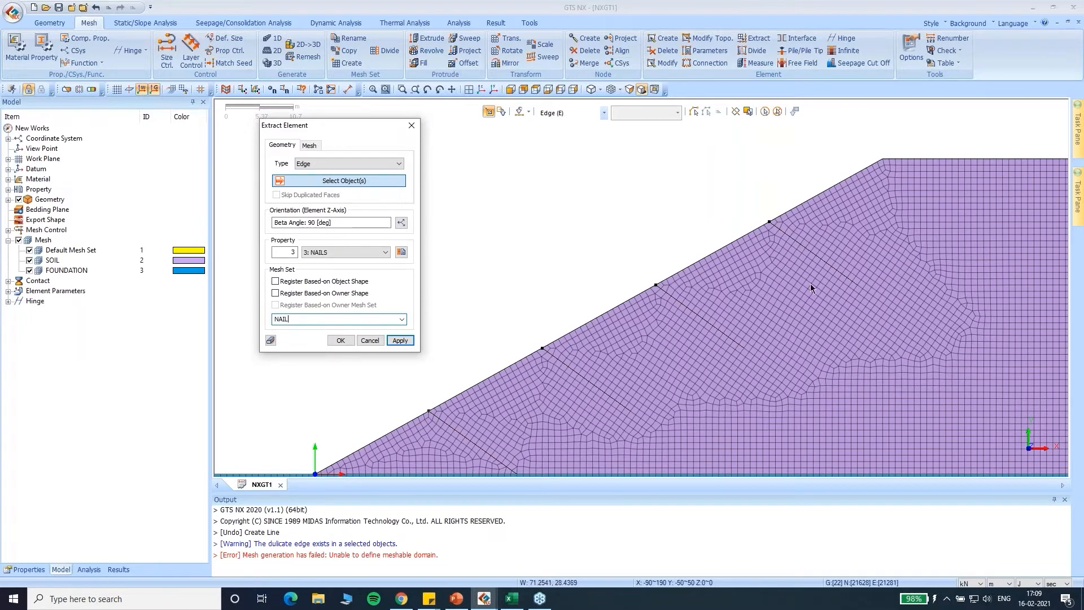
Select the four nail lines in the slope and extract them as elements into the mesh set.
click(816, 258)
click(700, 316)
click(592, 383)
click(461, 433)
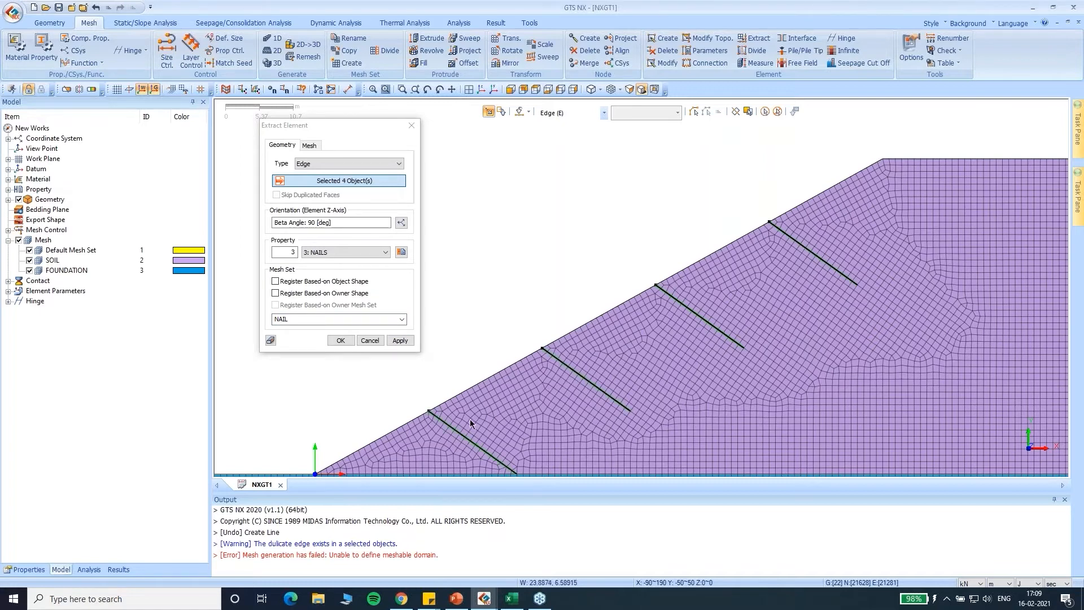
scroll(495, 172, down, 3)
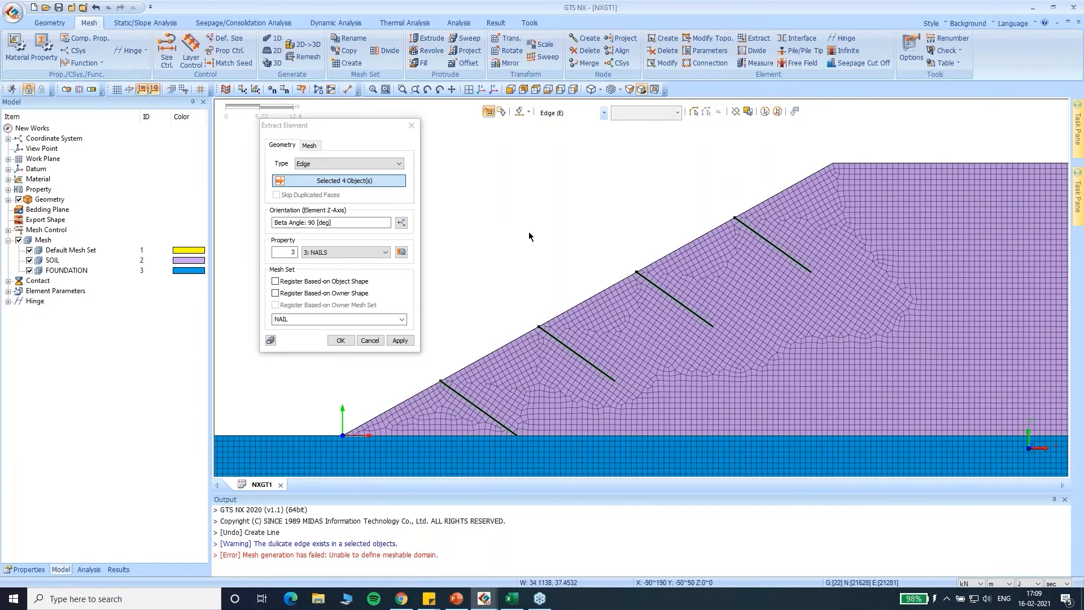
click(346, 343)
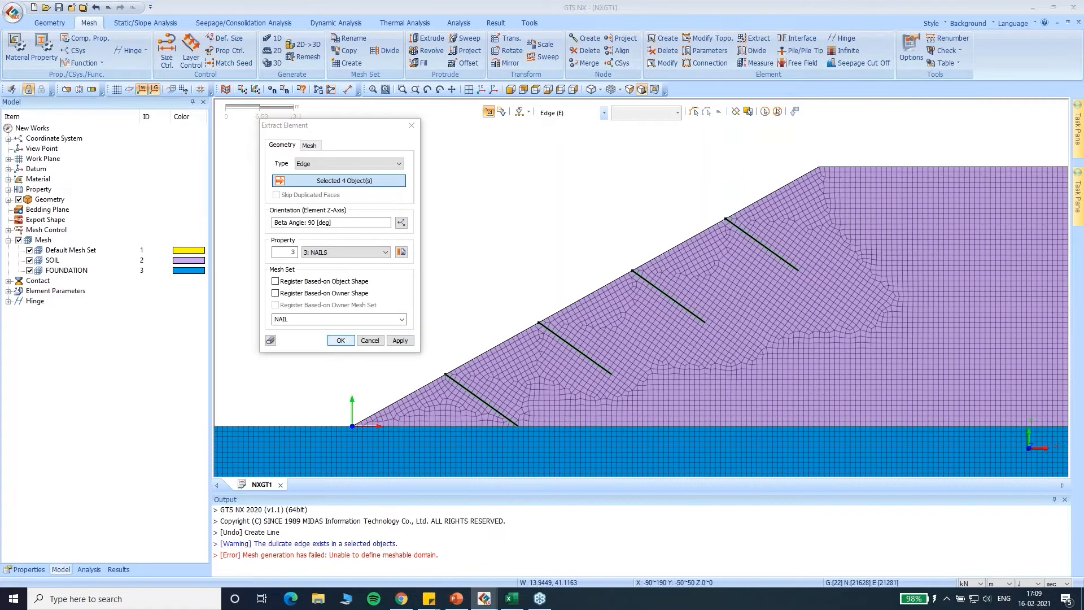
Isolate the NAIL mesh set by hiding FOUNDATION and SOIL, examine the extracted nails, and hide the NAIL set.
click(30, 269)
click(30, 261)
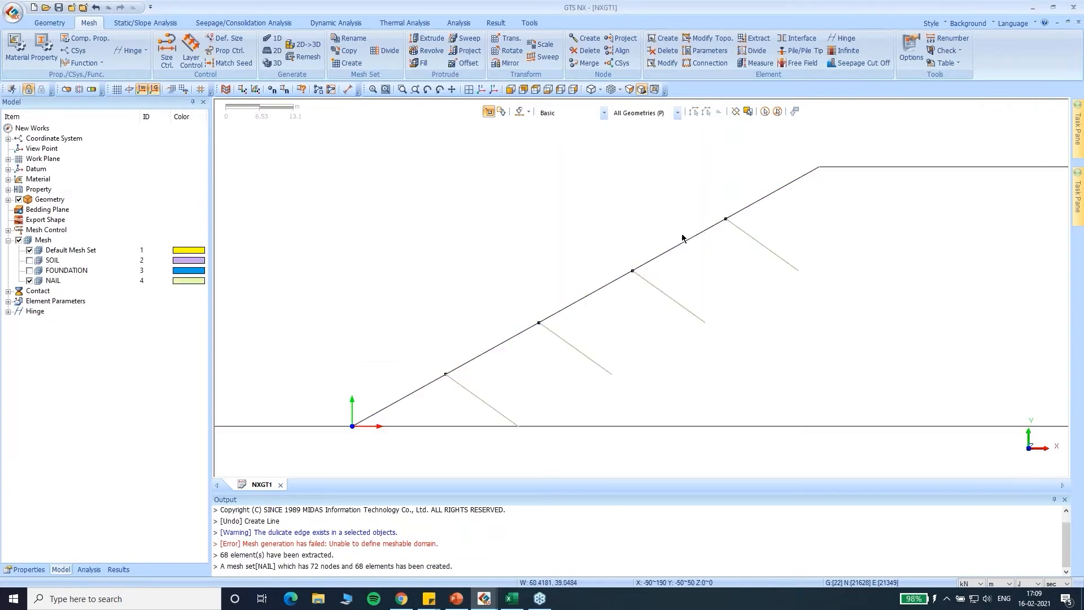
click(51, 280)
scroll(737, 292, up, 2)
scroll(747, 269, down, 1)
click(29, 281)
click(29, 270)
scroll(591, 231, down, 3)
click(29, 270)
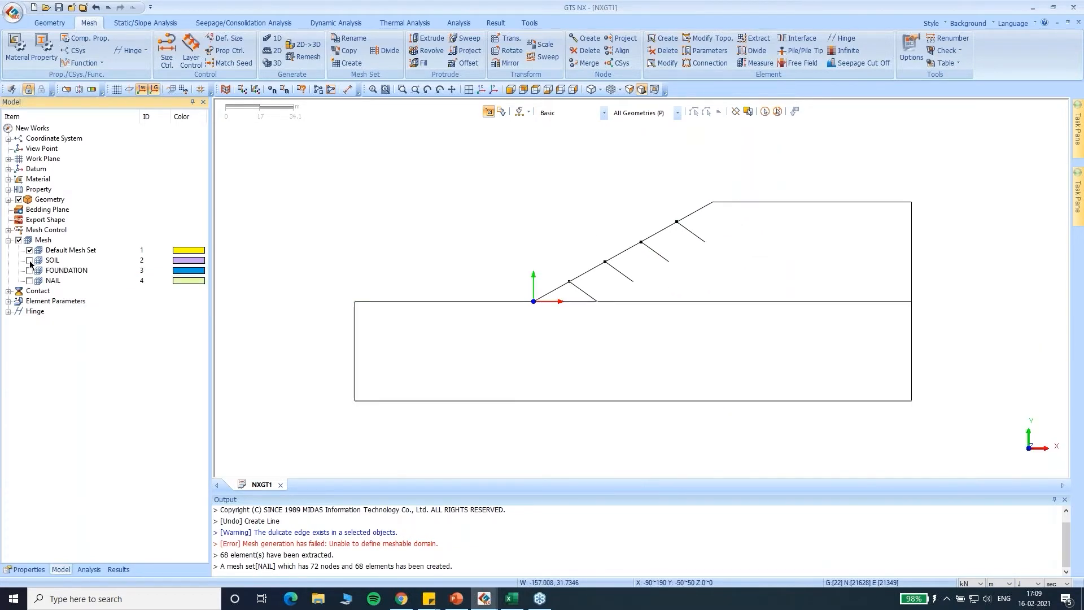
Examine the SOIL and FOUNDATION mesh sets one at a time and together, leaving both displayed.
click(29, 261)
scroll(297, 247, up, 1)
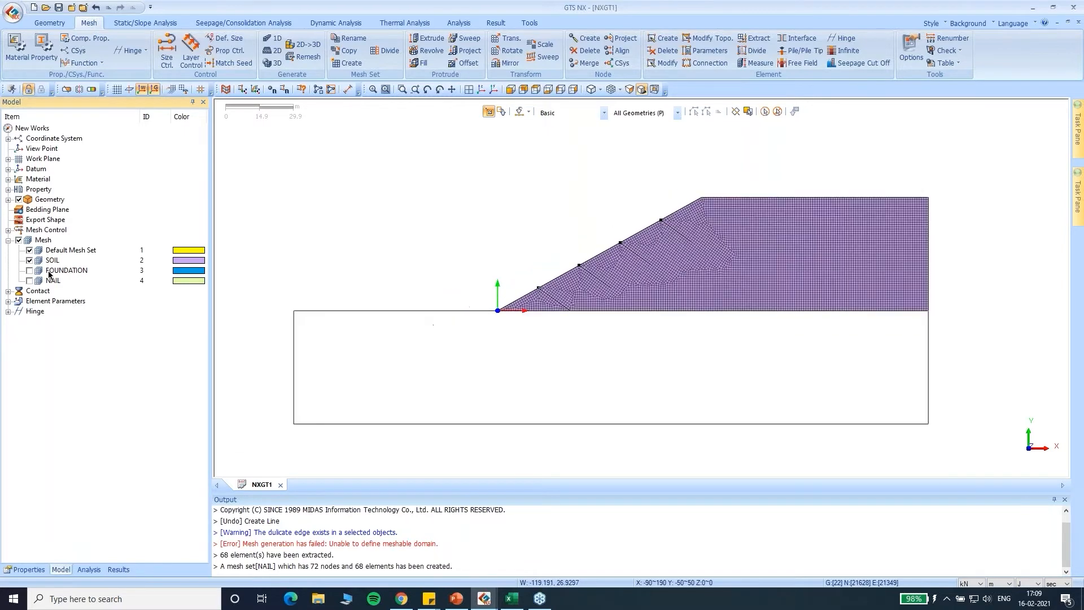
click(29, 260)
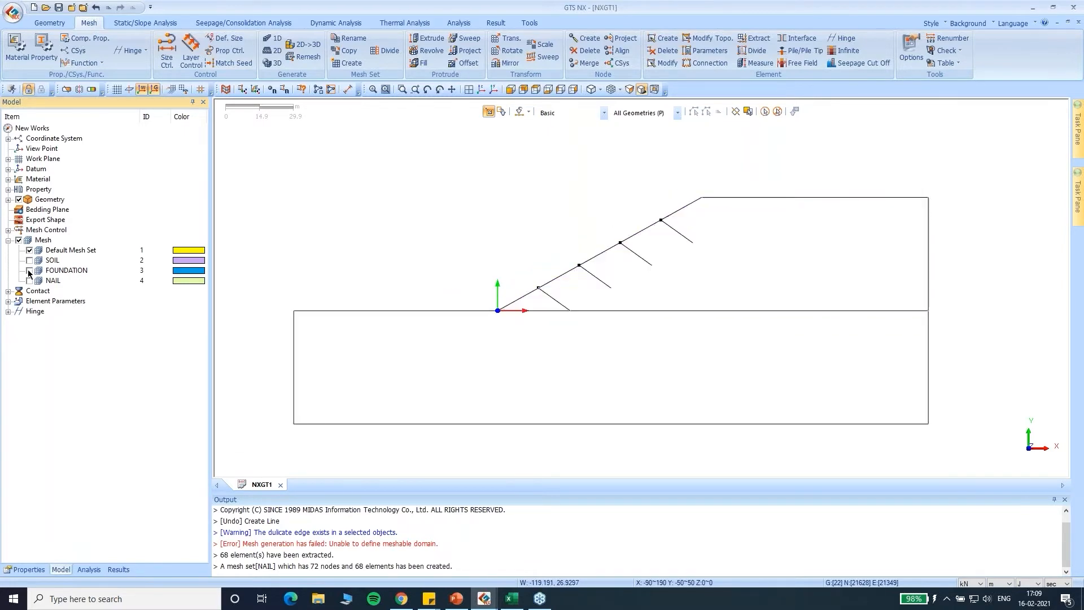
click(29, 270)
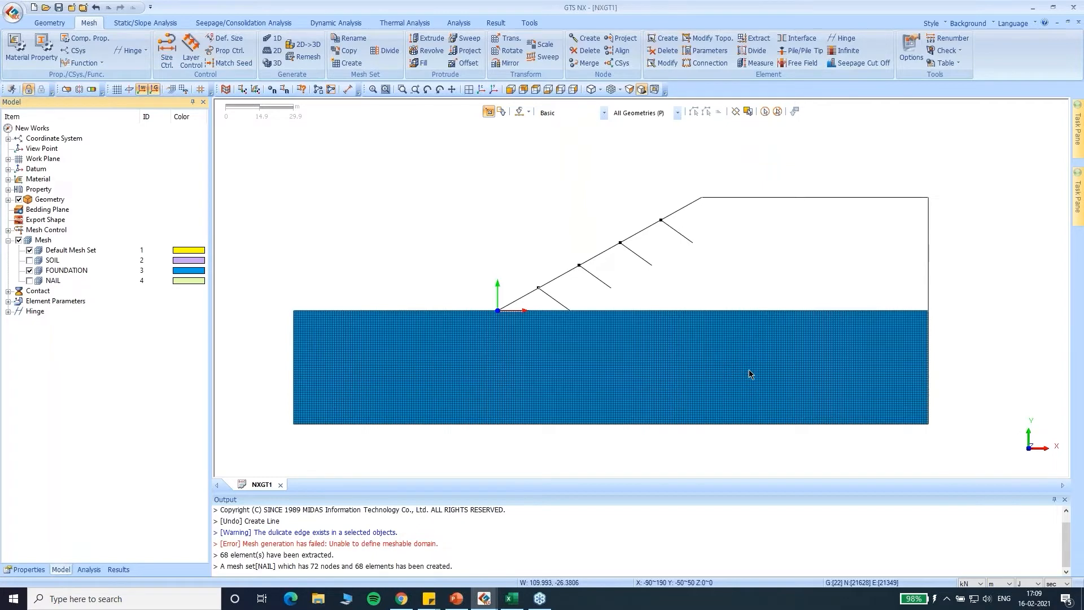
scroll(748, 369, up, 3)
scroll(377, 266, up, 1)
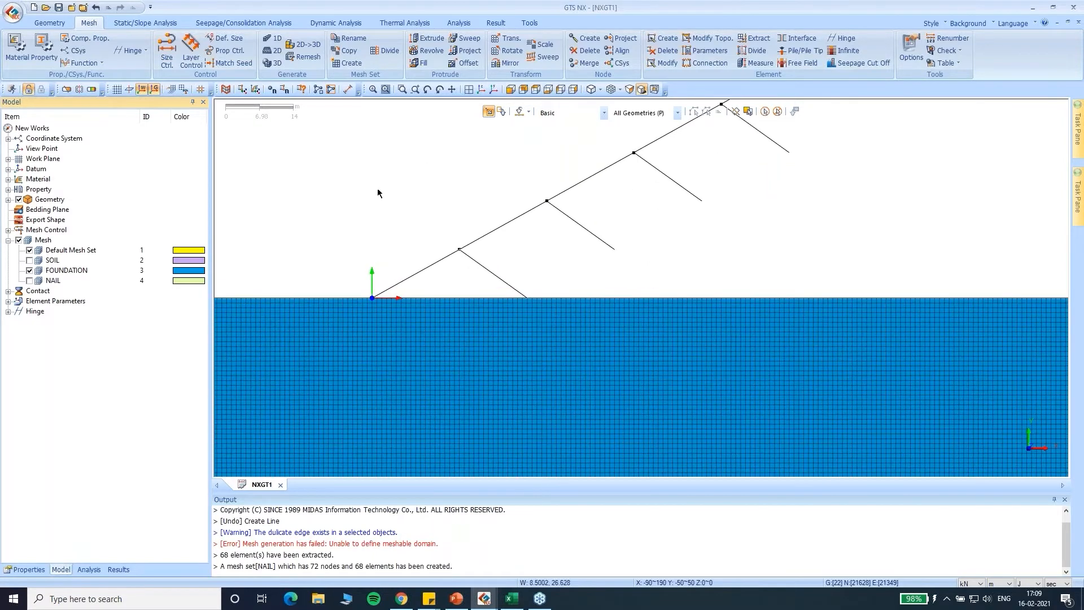
click(30, 260)
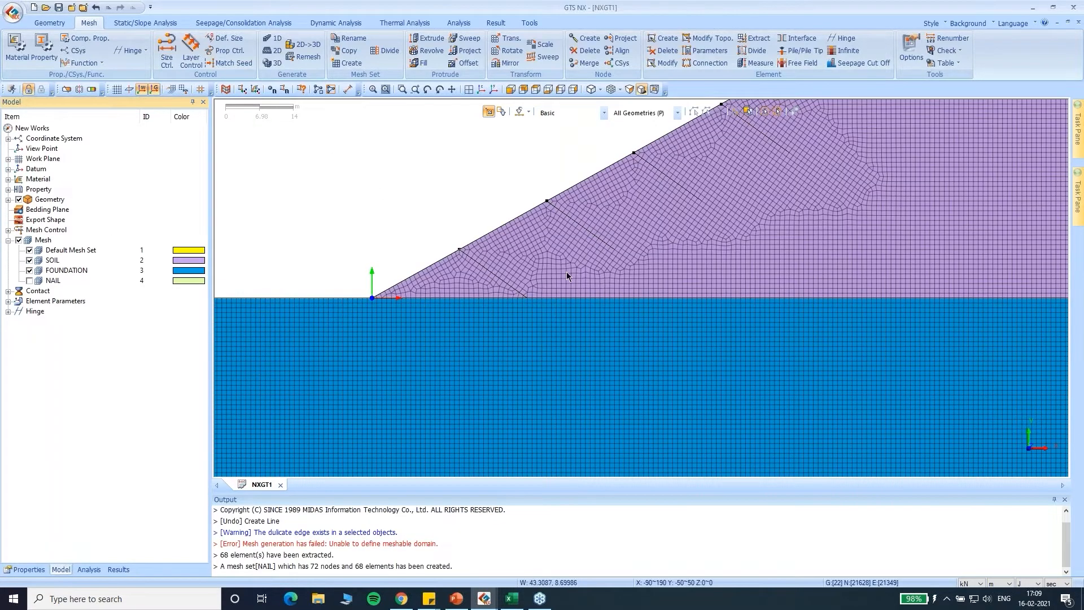
scroll(549, 248, down, 5)
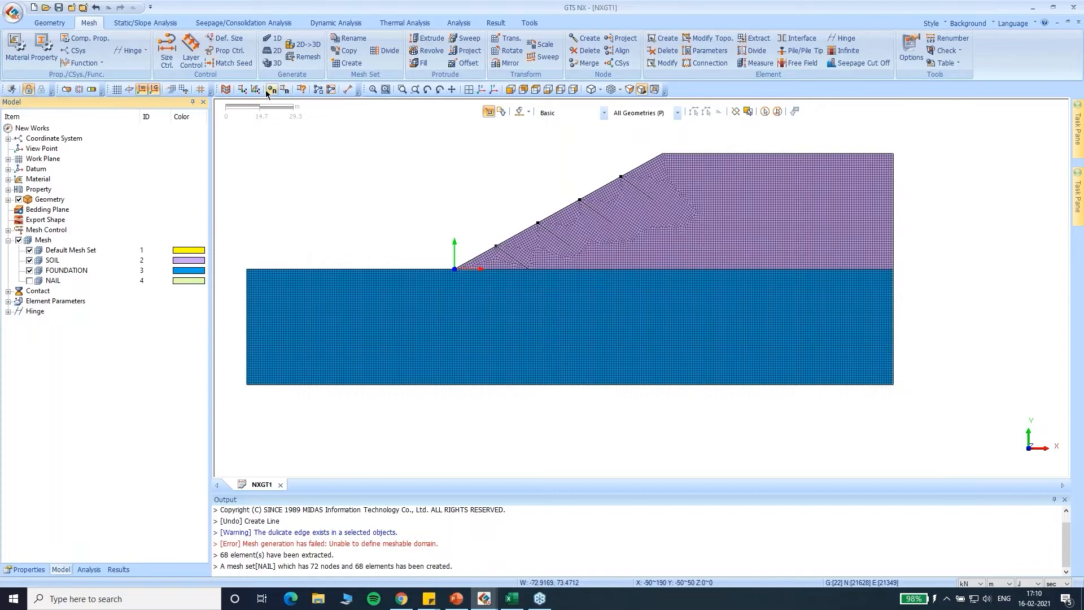
Display the element coordinate systems and examine the axis directions across the soil mesh.
click(242, 89)
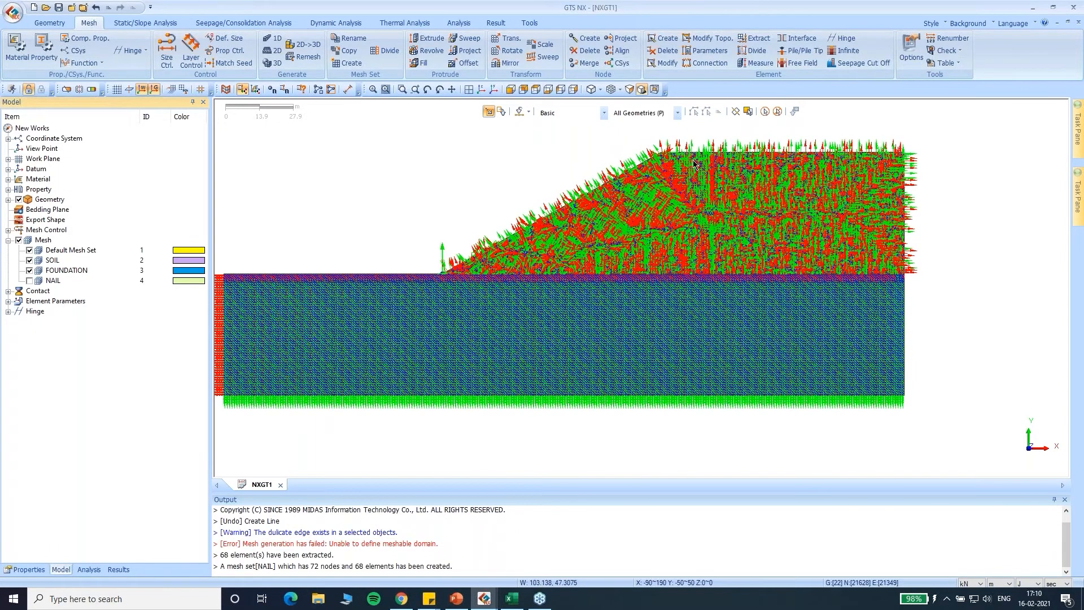
scroll(694, 163, up, 2)
scroll(696, 162, up, 4)
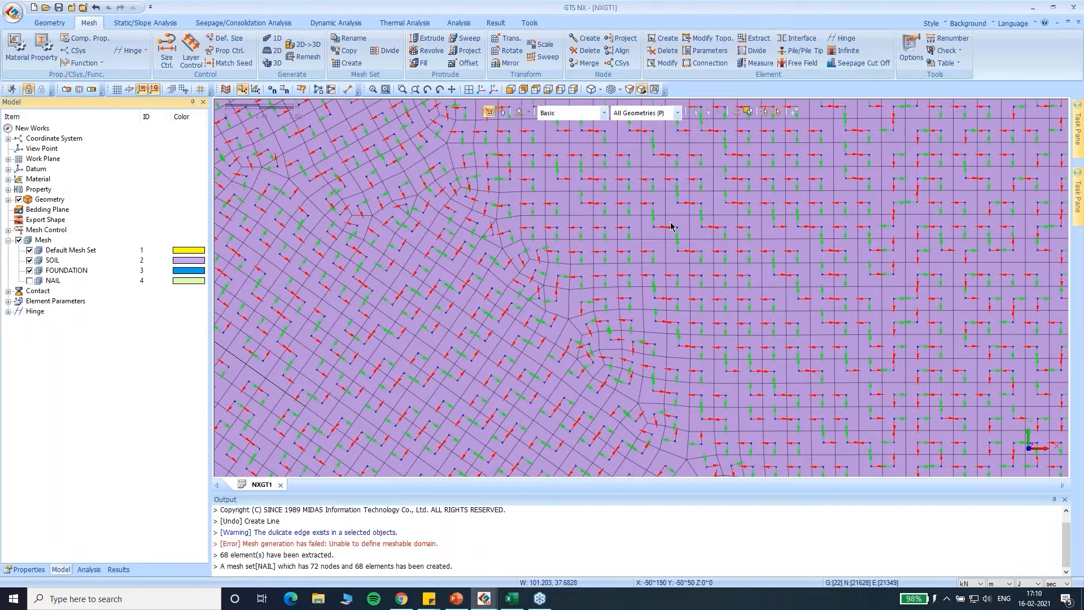
scroll(671, 232, down, 1)
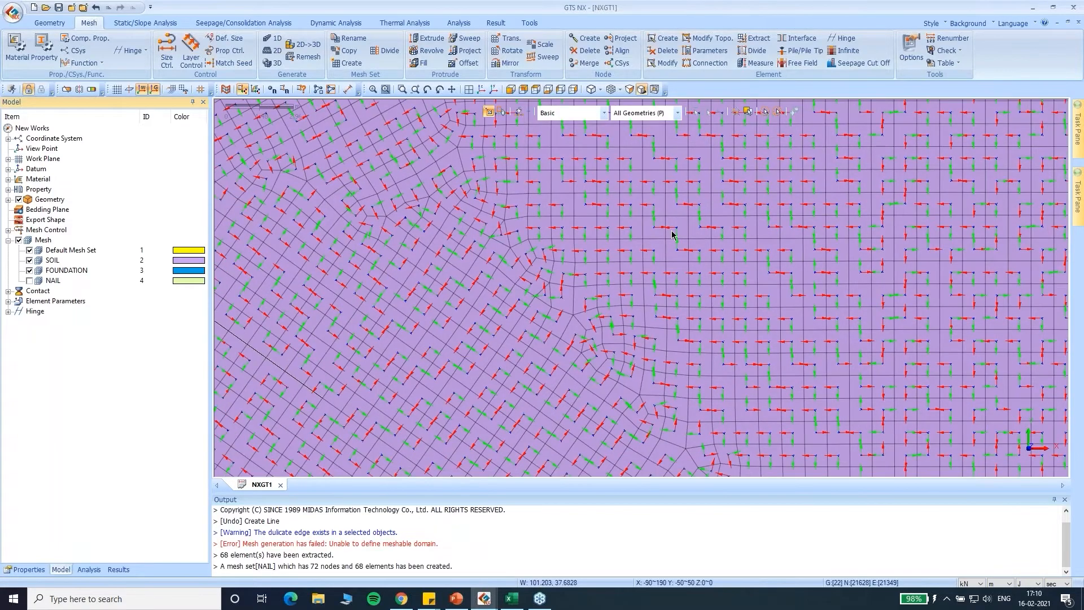
scroll(672, 234, down, 2)
scroll(657, 277, down, 3)
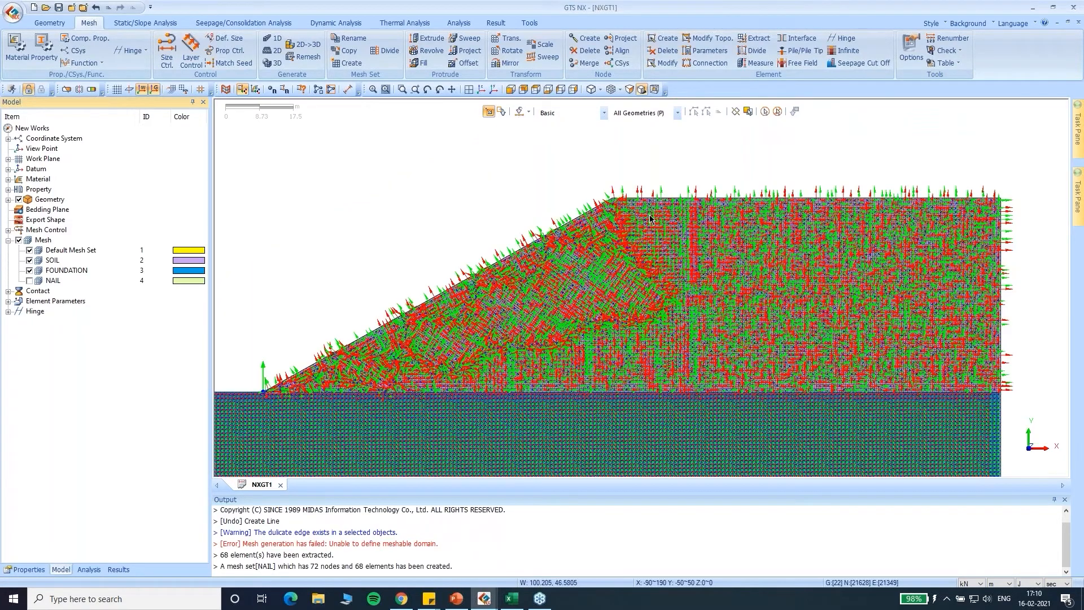
scroll(650, 219, down, 2)
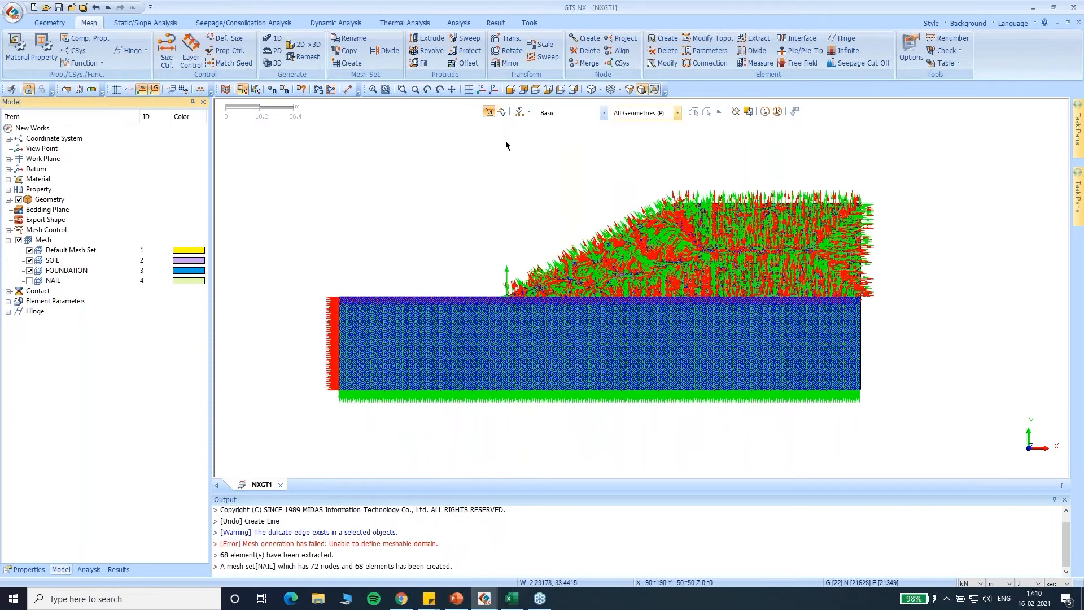
Set up a Change Csys operation for 2D mesh elements and select all displayed soil and foundation elements.
click(713, 54)
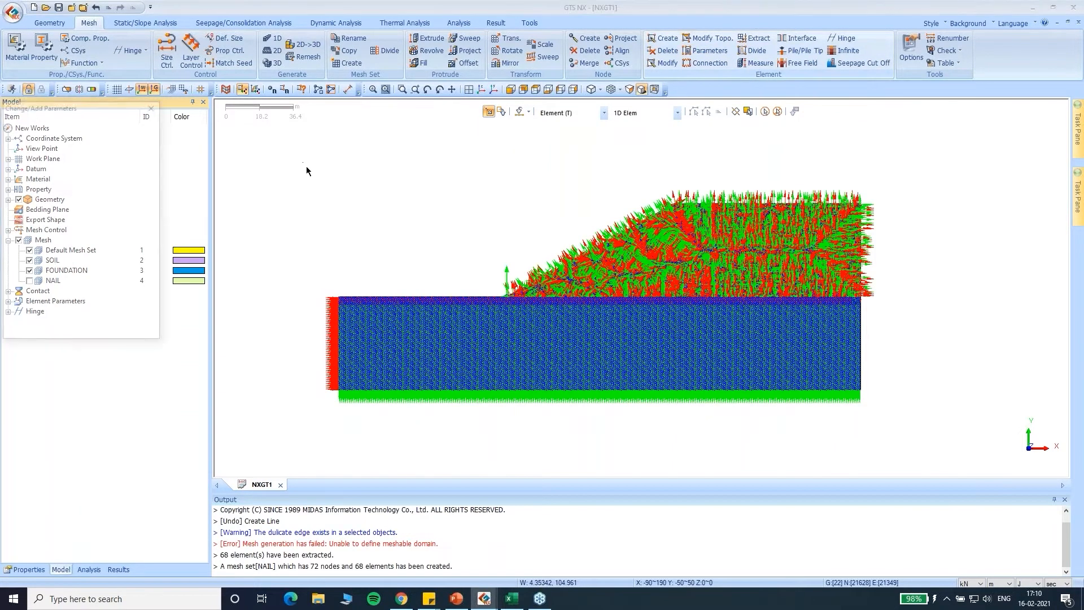
click(69, 124)
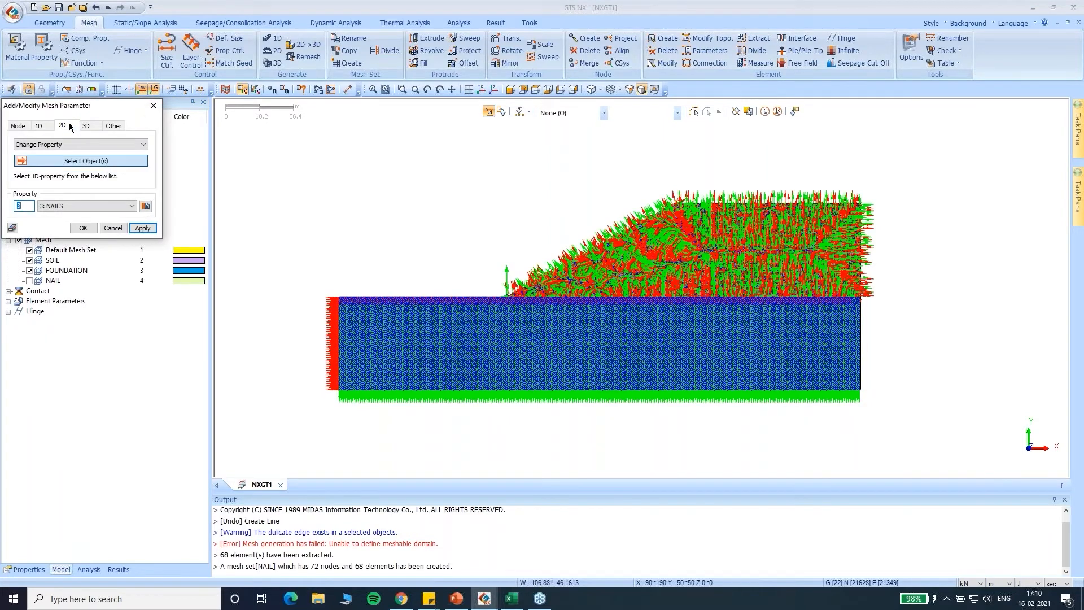
click(79, 144)
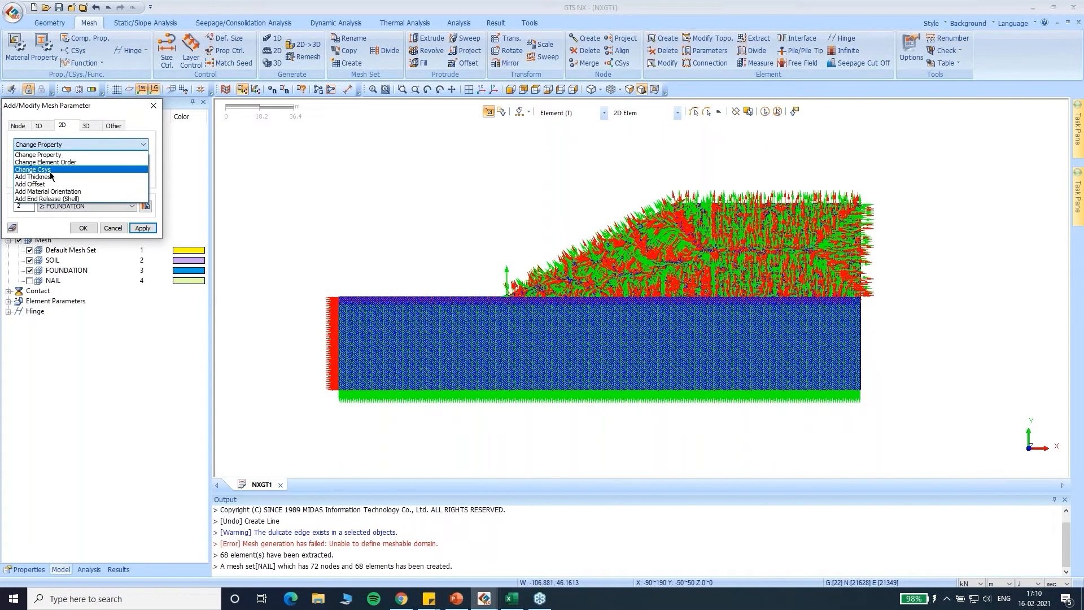
click(51, 171)
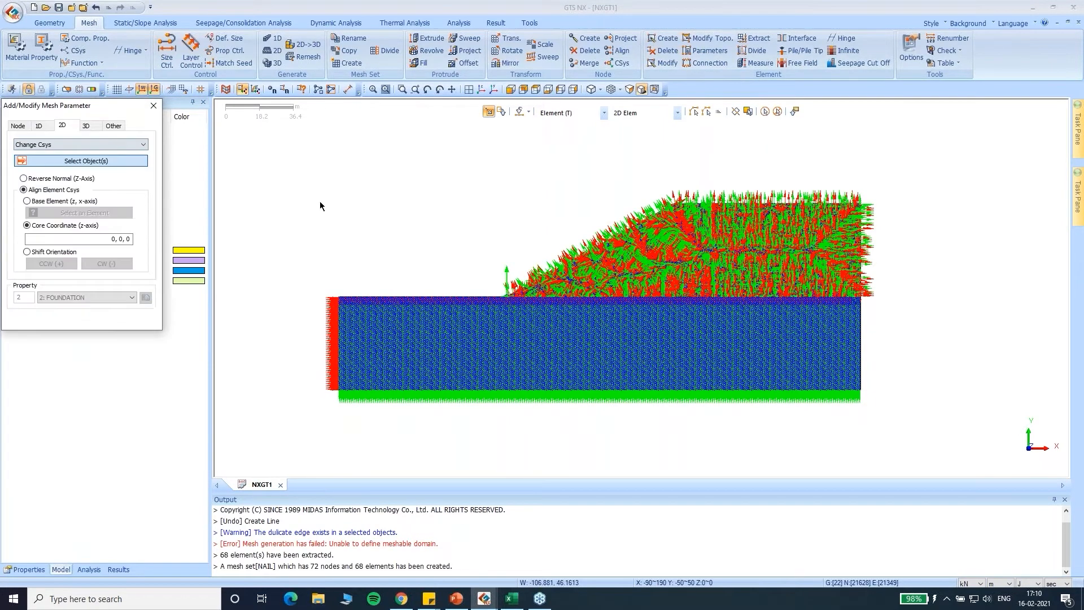
click(763, 112)
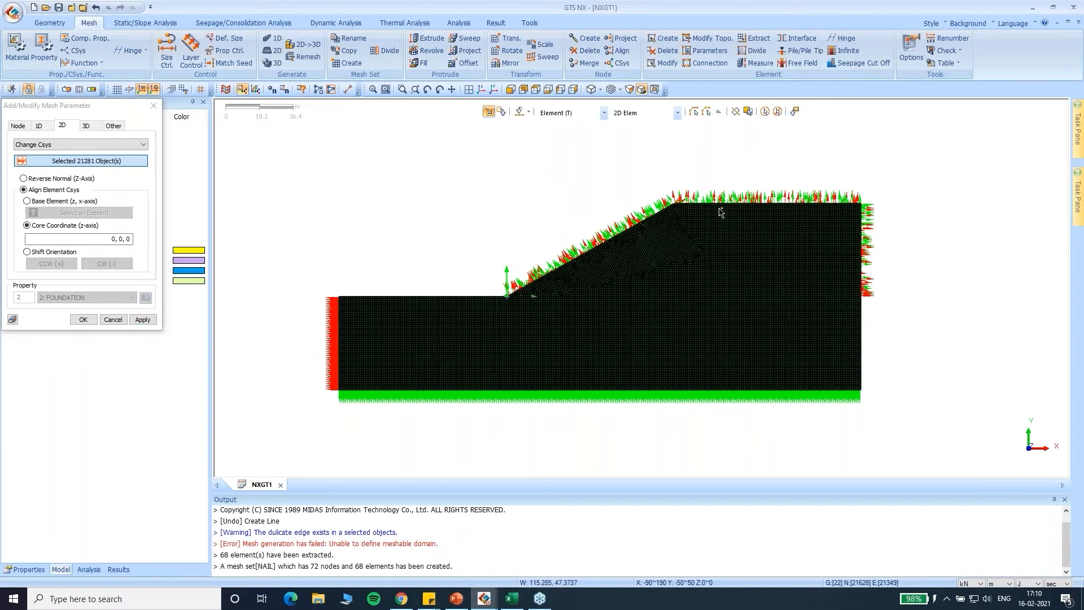
Align the selected elements' coordinate systems to a base element in the uppermost soil row near the slope crest.
click(27, 201)
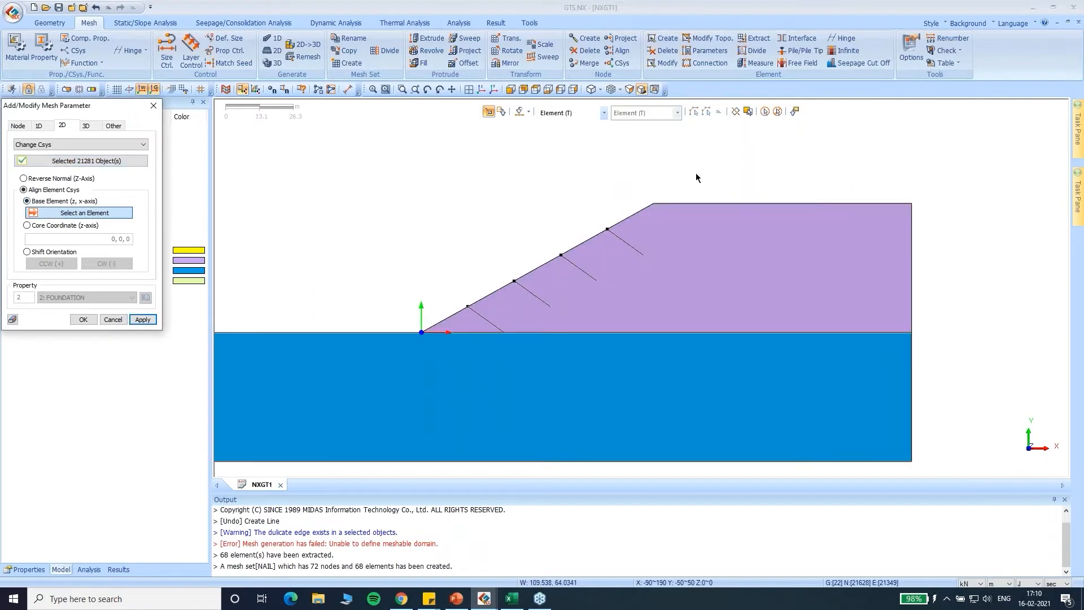
scroll(694, 195, up, 5)
scroll(693, 188, up, 5)
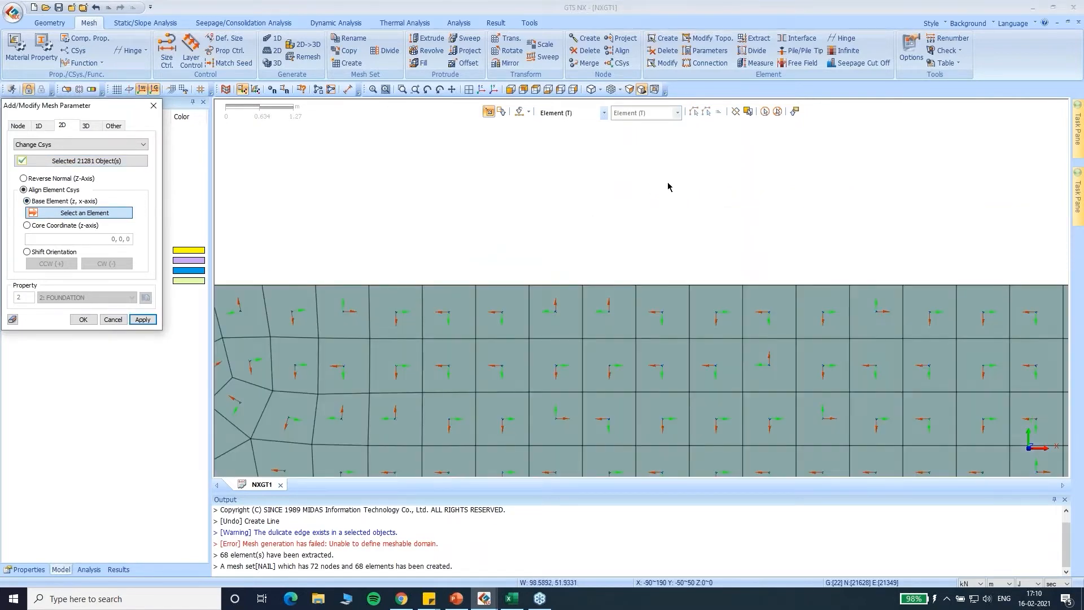
click(341, 312)
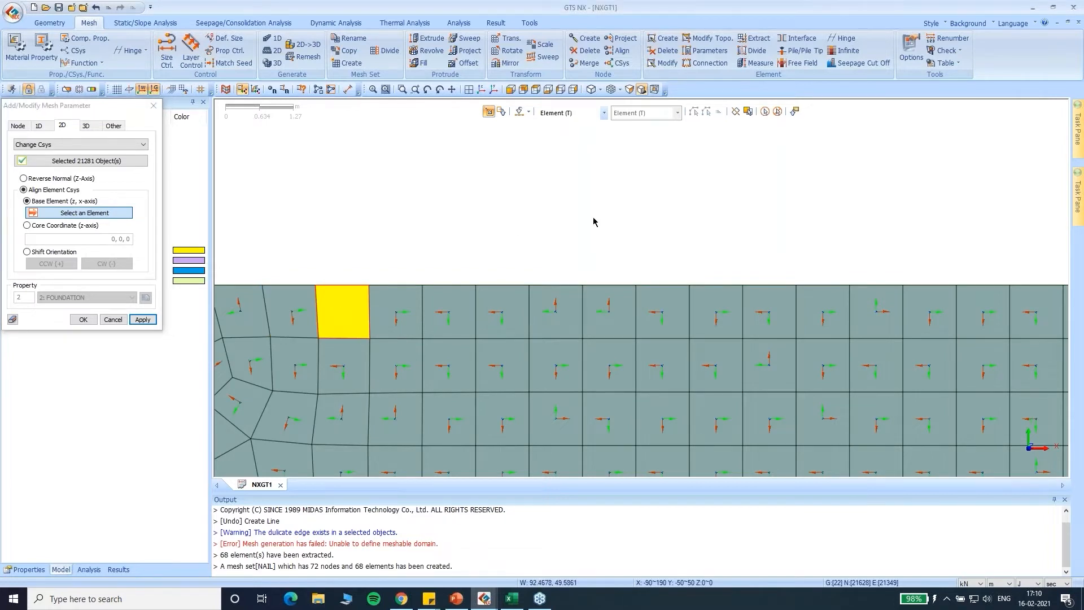
click(93, 320)
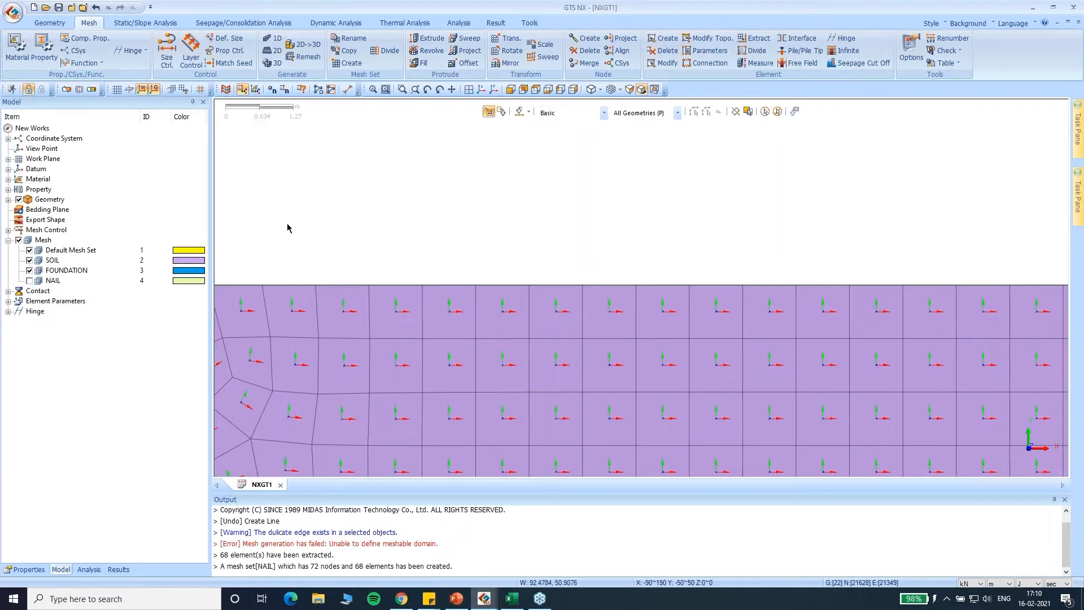
Examine the element axis directions along the crest, slope, foundation and soil-foundation interface.
scroll(429, 216, up, 3)
scroll(426, 219, down, 3)
scroll(724, 207, down, 4)
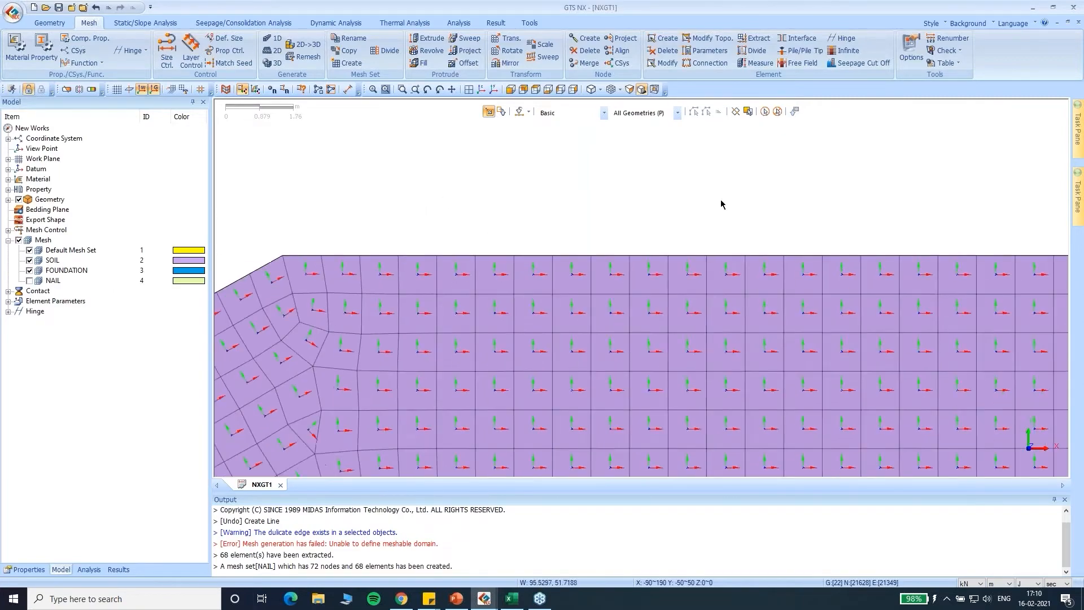
scroll(677, 197, down, 2)
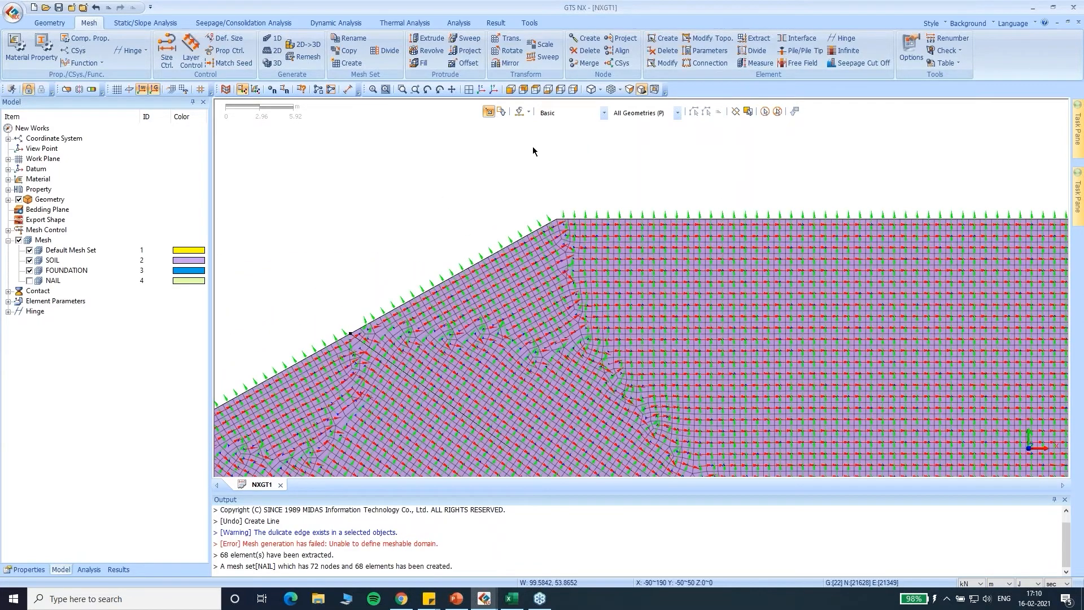
scroll(438, 189, down, 2)
scroll(682, 337, down, 2)
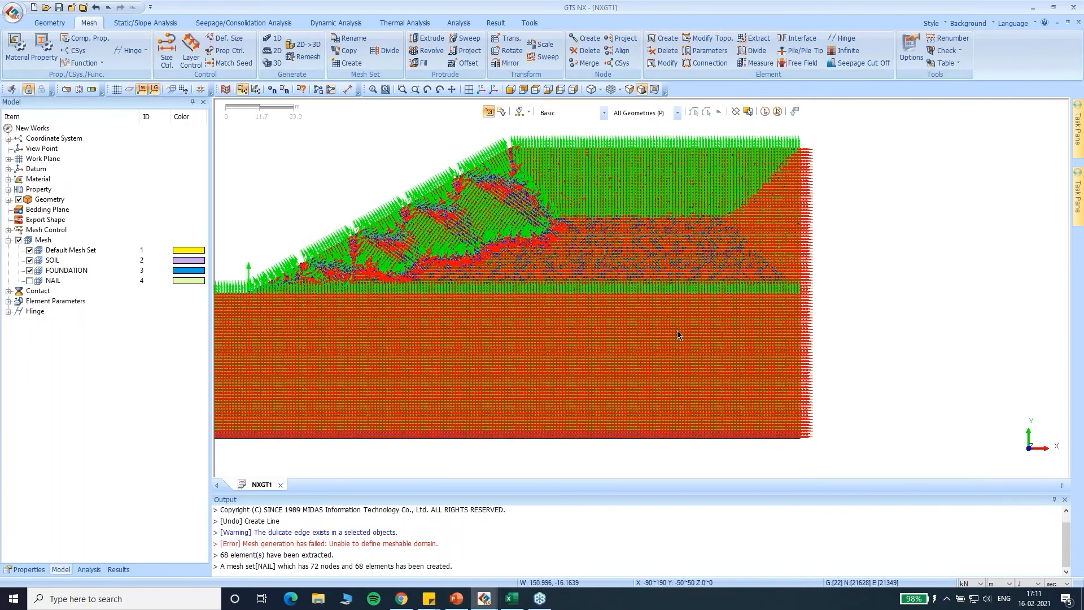
scroll(677, 328, up, 8)
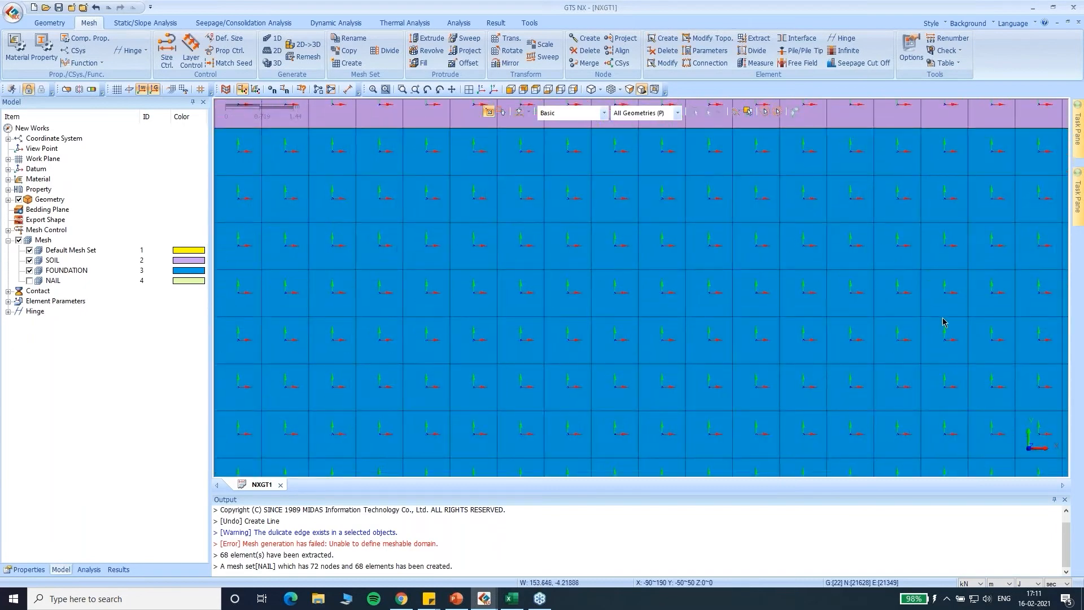
scroll(931, 335, down, 1)
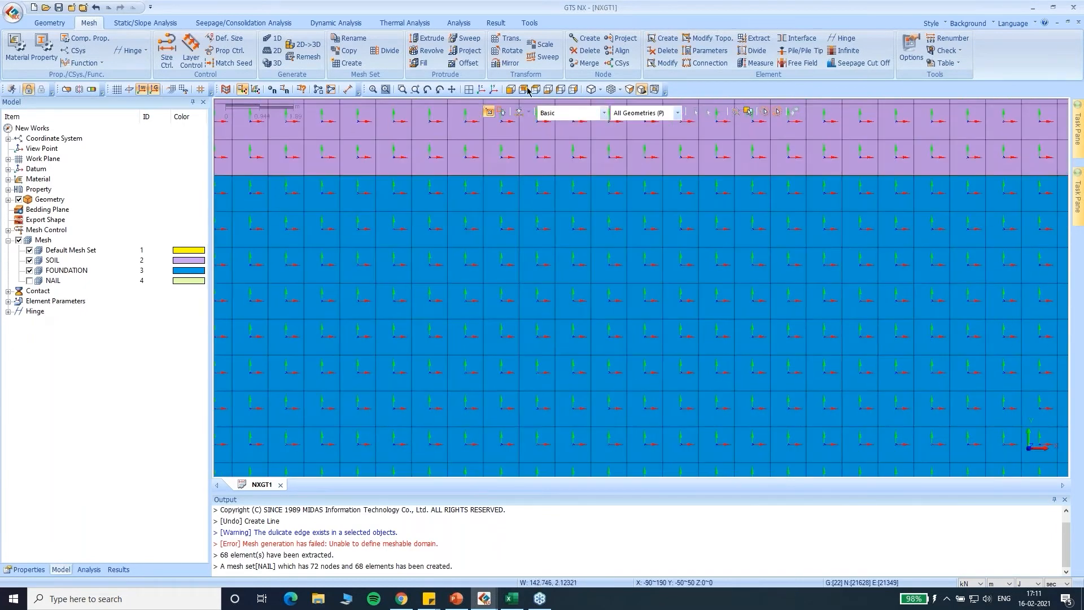
scroll(726, 327, down, 1)
scroll(726, 326, down, 6)
scroll(665, 248, up, 2)
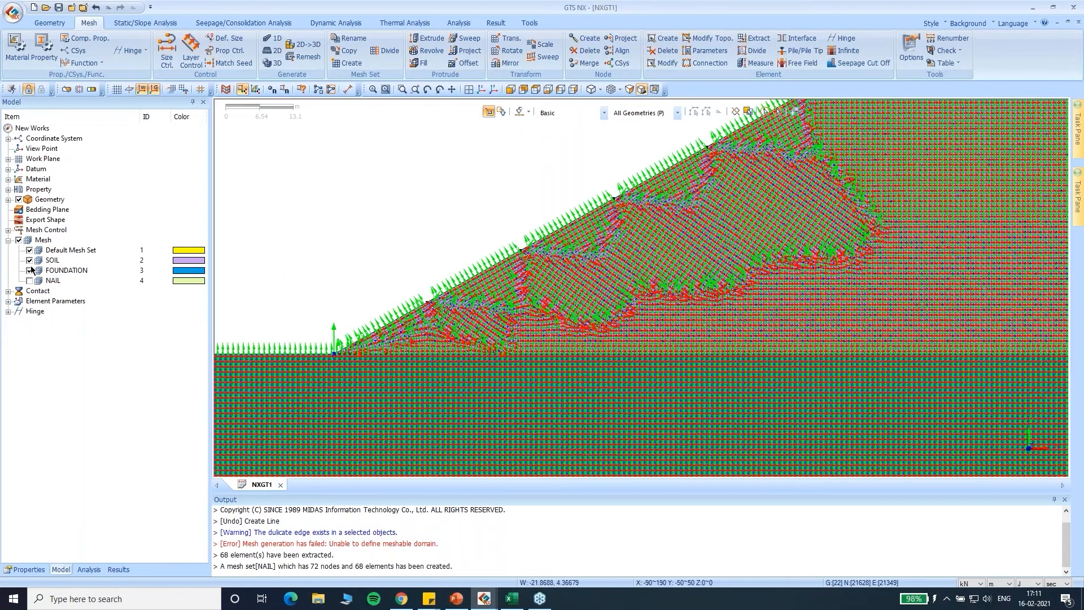
Hide the SOIL and FOUNDATION mesh sets and show the NAIL mesh set.
click(30, 271)
click(30, 261)
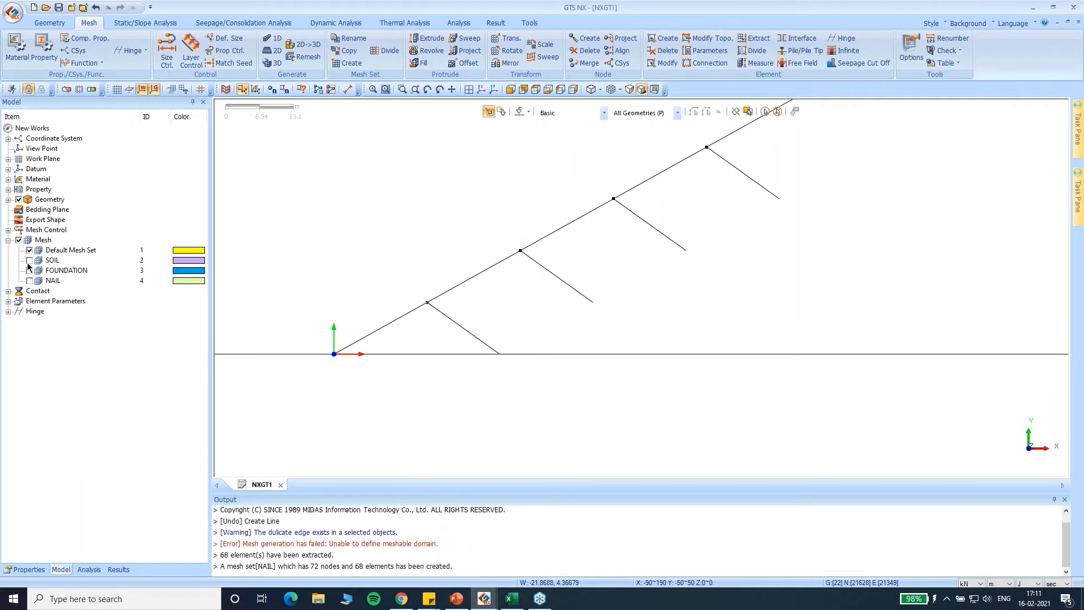
click(30, 280)
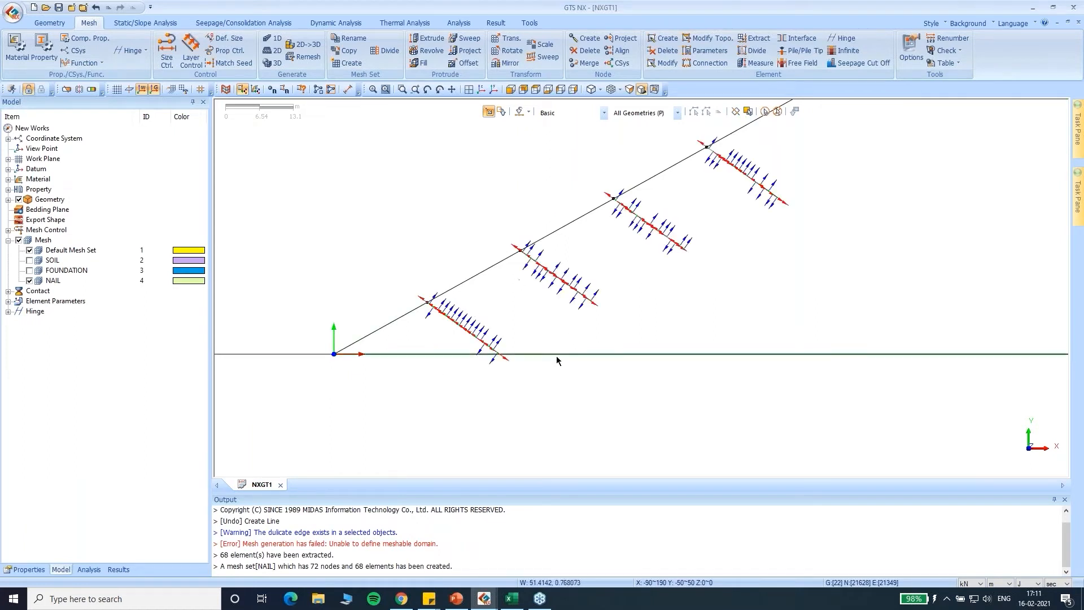
Open the mesh parameter settings for 1D elements and choose Change Csys as the modification.
scroll(665, 350, down, 1)
scroll(665, 351, down, 1)
click(705, 63)
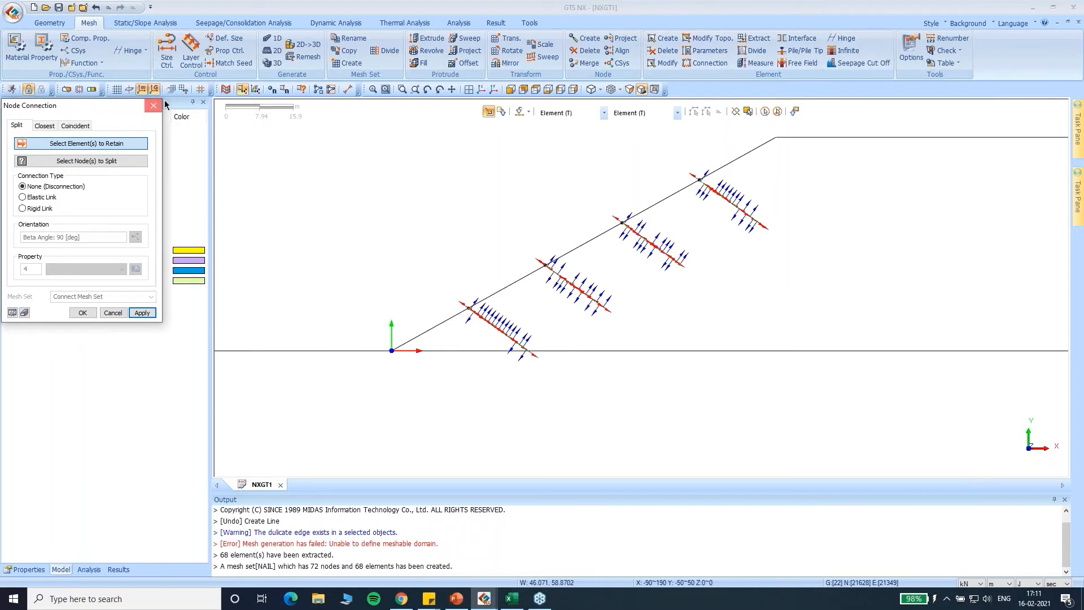
click(152, 106)
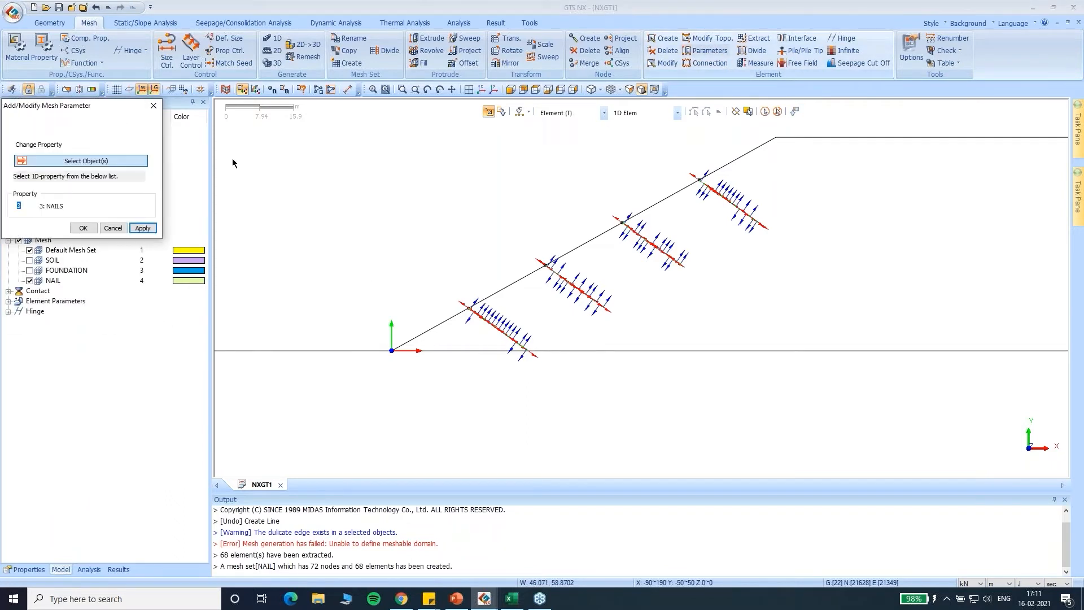
click(207, 157)
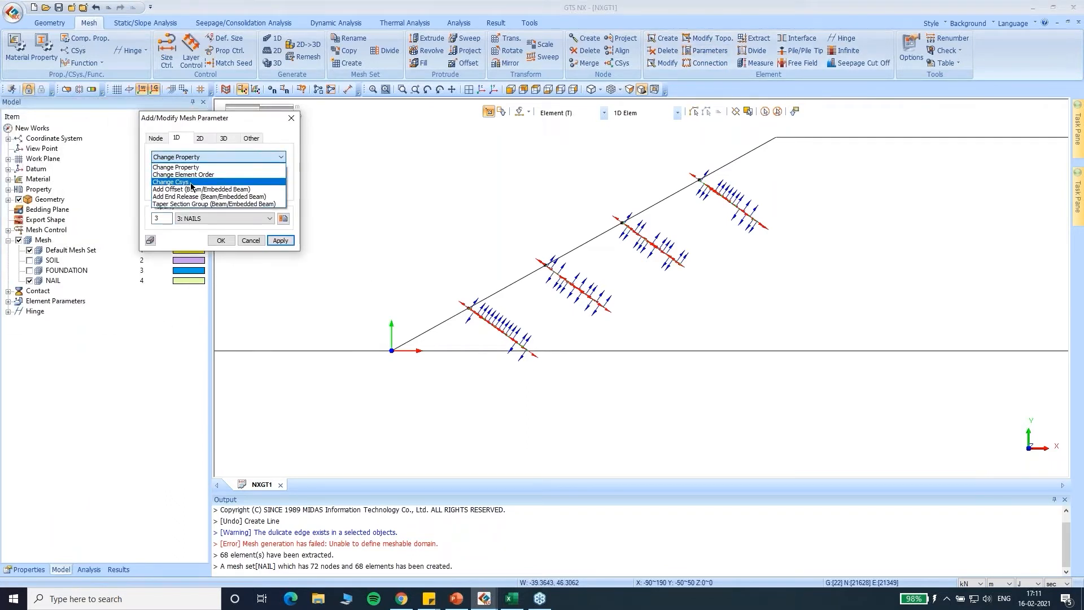
click(192, 182)
Align the coordinate systems of all nail elements with the neighbouring 2D elements.
click(767, 114)
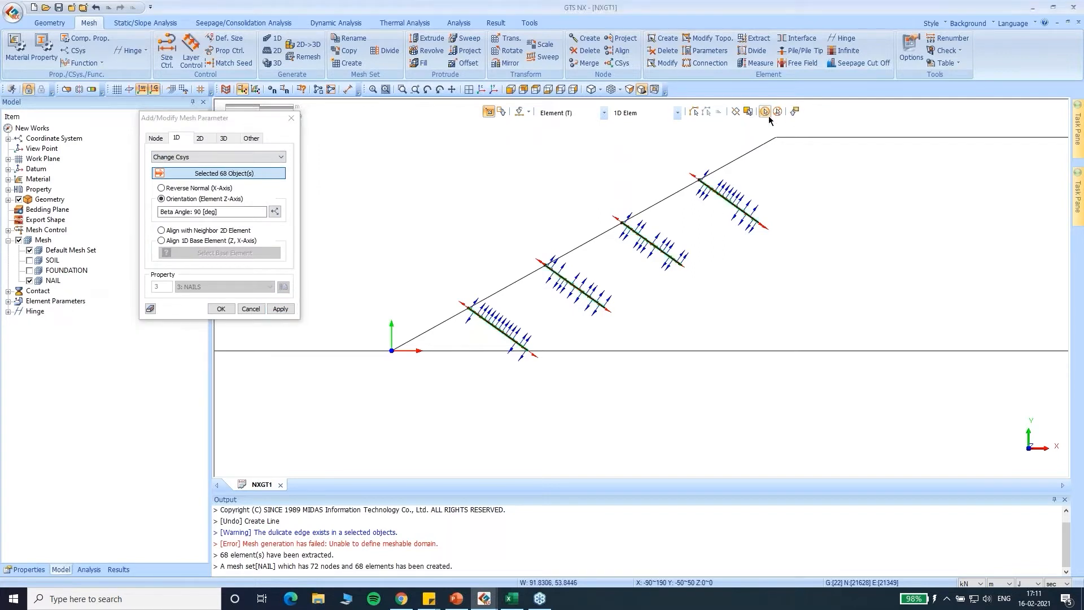
click(201, 232)
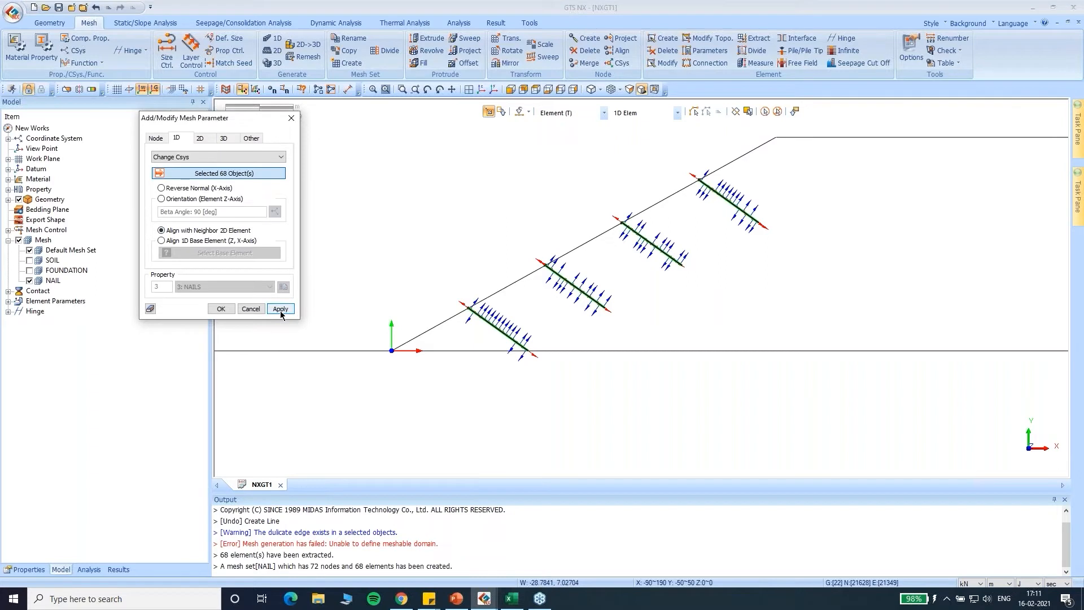
click(281, 310)
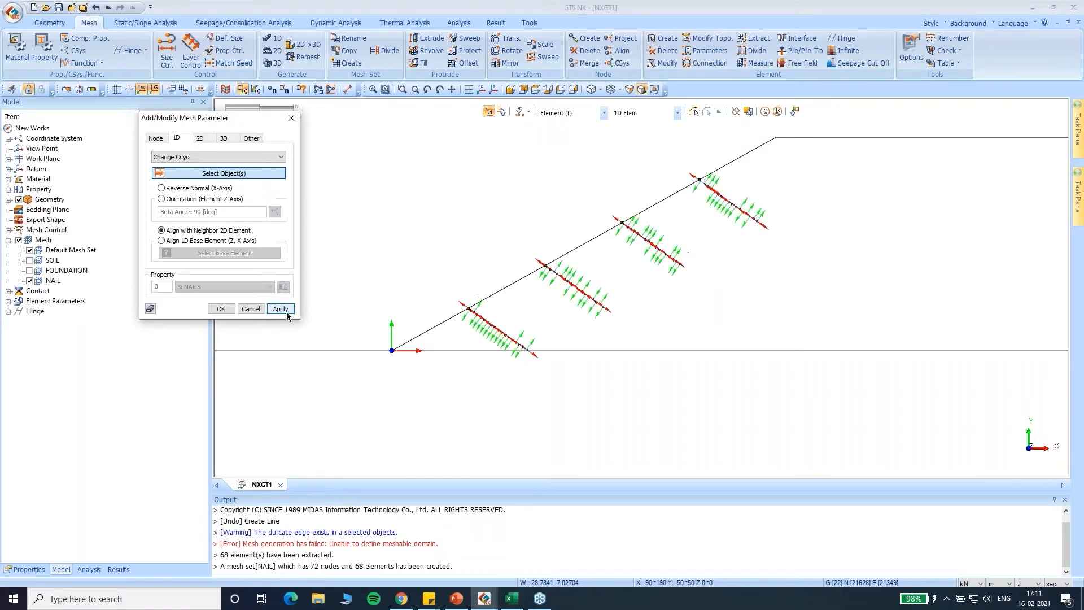
scroll(774, 230, up, 2)
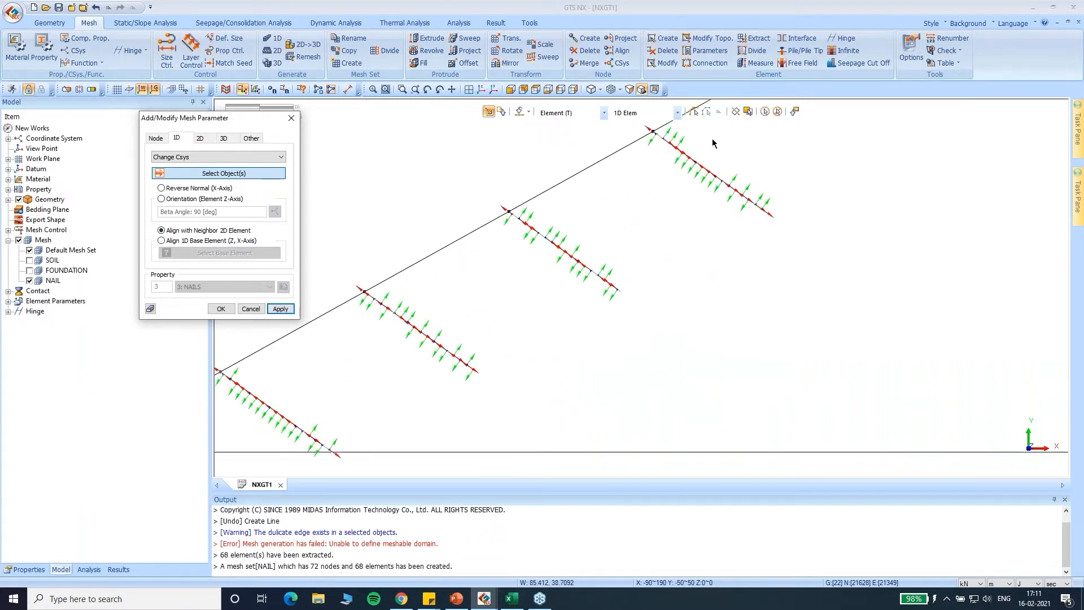
scroll(793, 281, down, 2)
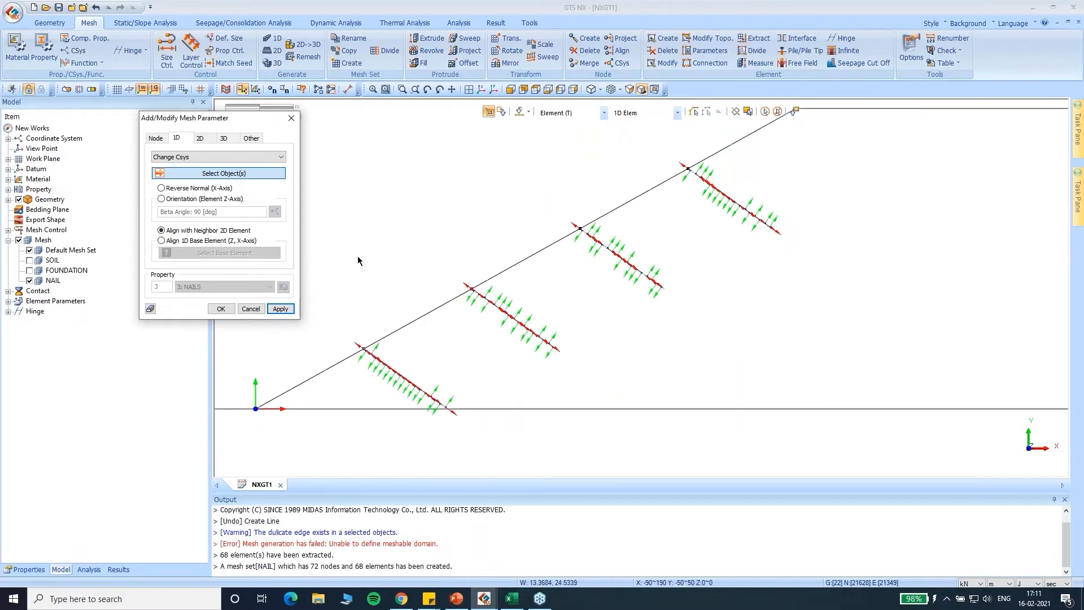
Align the Z and X axes of all nail elements to a 1D base element picked on the uppermost nail.
click(750, 112)
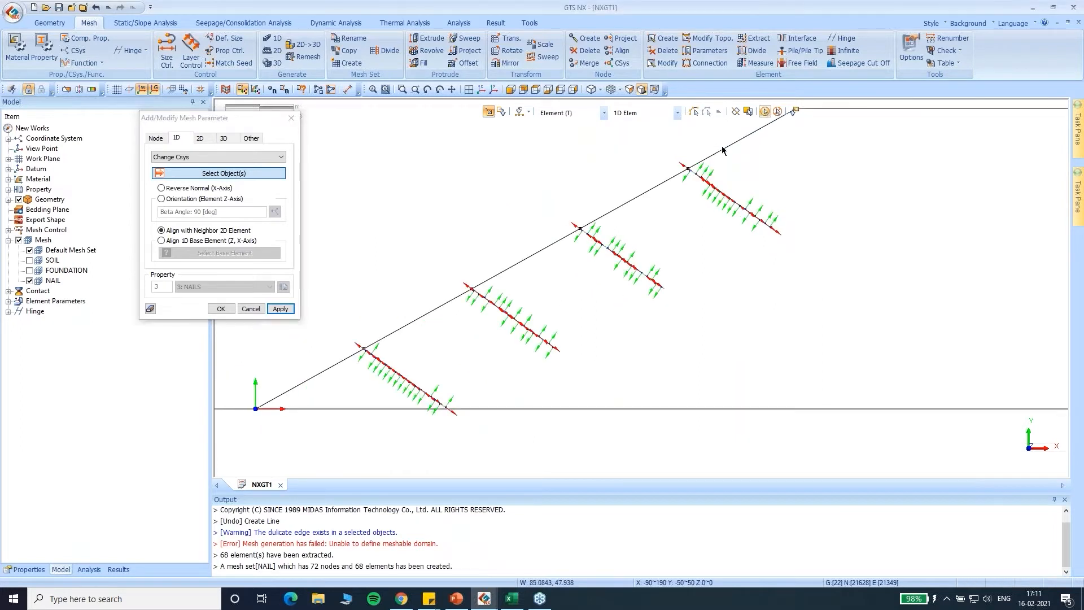
click(162, 240)
scroll(748, 182, up, 3)
click(748, 182)
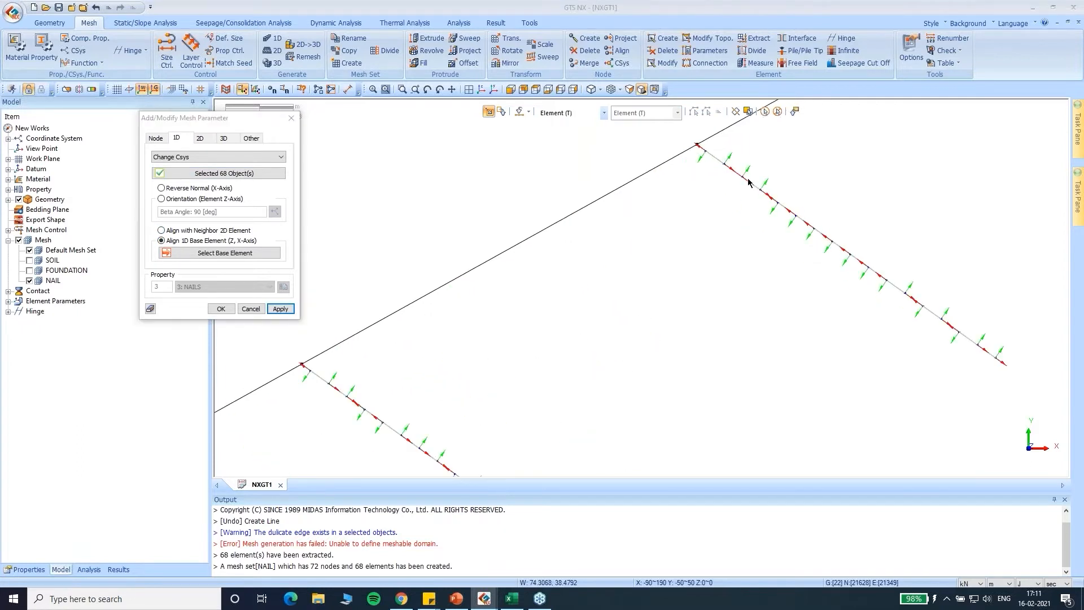
click(221, 309)
scroll(688, 217, down, 5)
scroll(702, 232, down, 1)
scroll(462, 406, up, 7)
scroll(629, 319, down, 3)
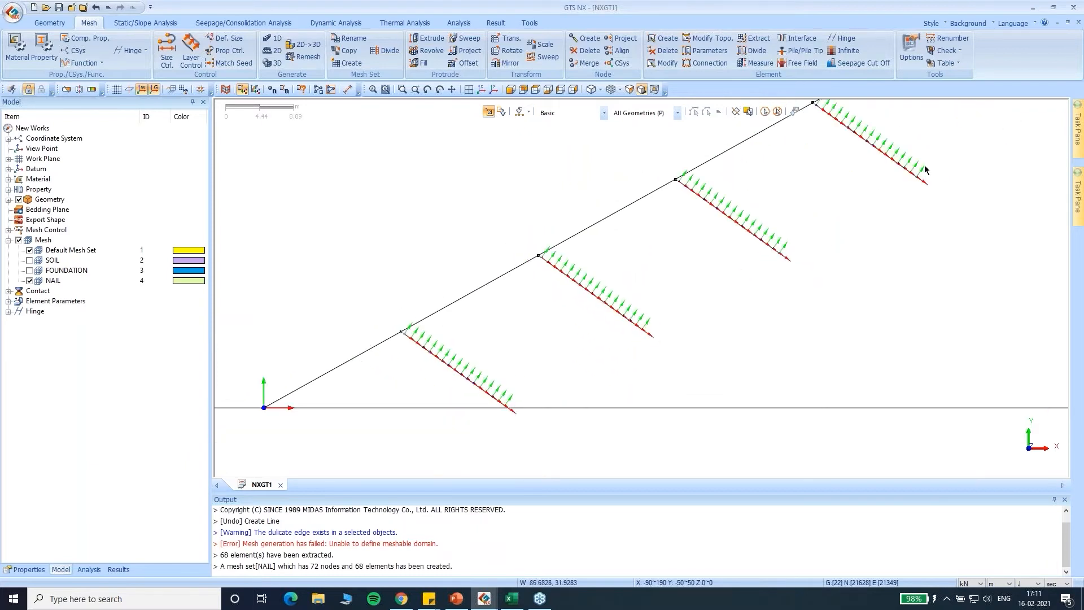
scroll(751, 261, down, 2)
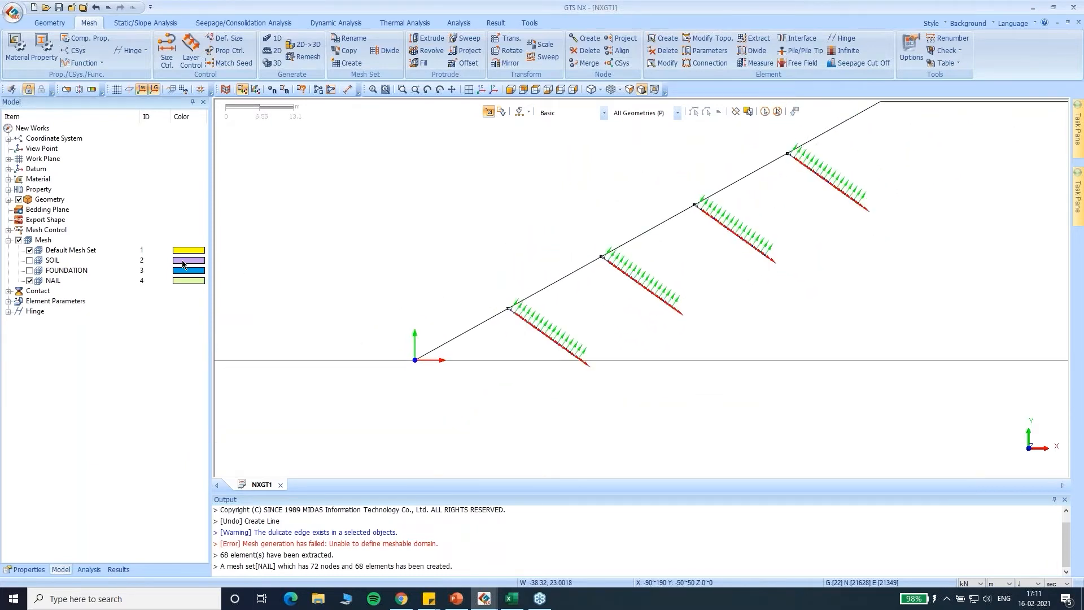
Show the SOIL and FOUNDATION mesh sets and turn off the display of element coordinate axes.
click(29, 261)
click(29, 271)
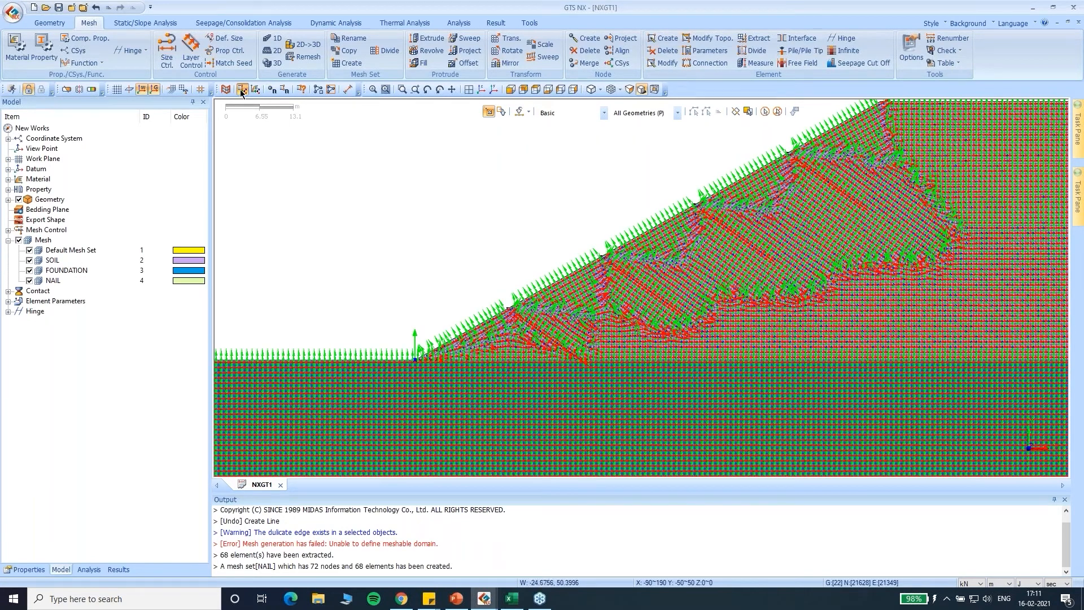
click(242, 89)
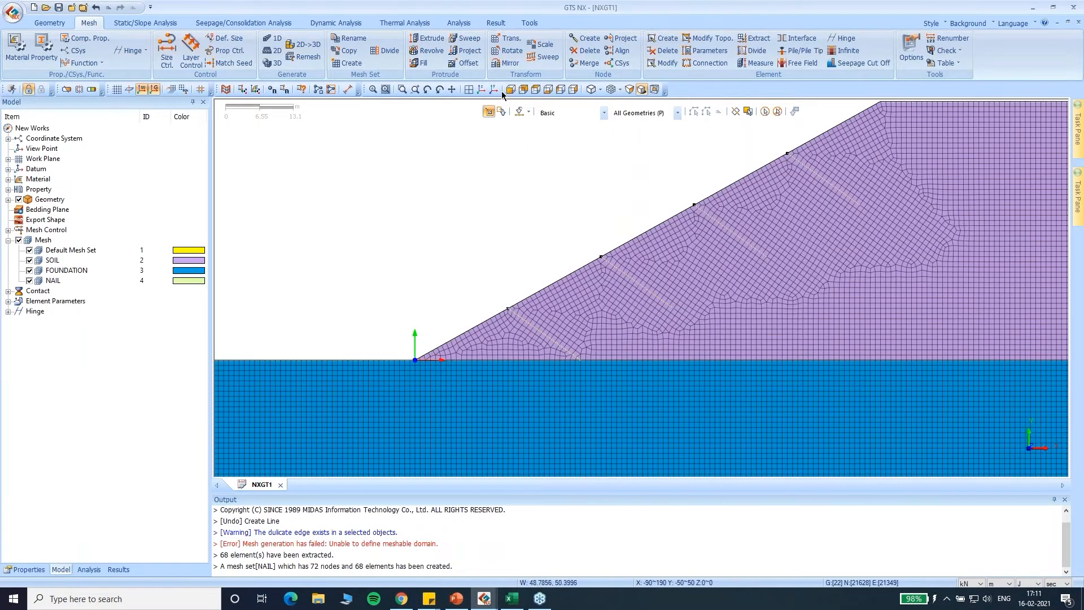
Turn on the display of the datum axes for the whole slope model.
click(519, 94)
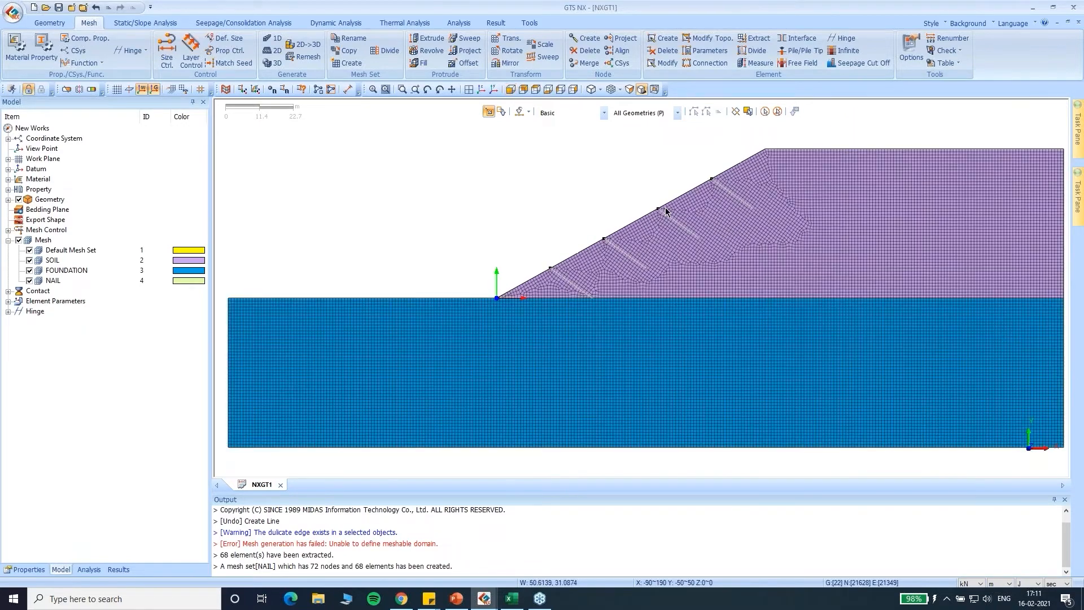
scroll(665, 207, down, 1)
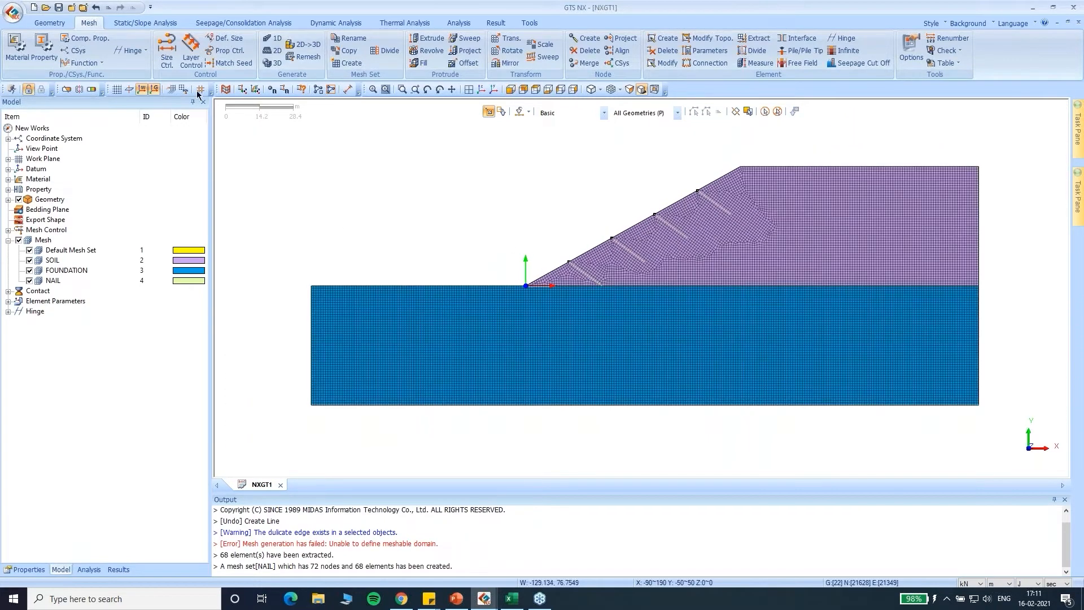
click(129, 89)
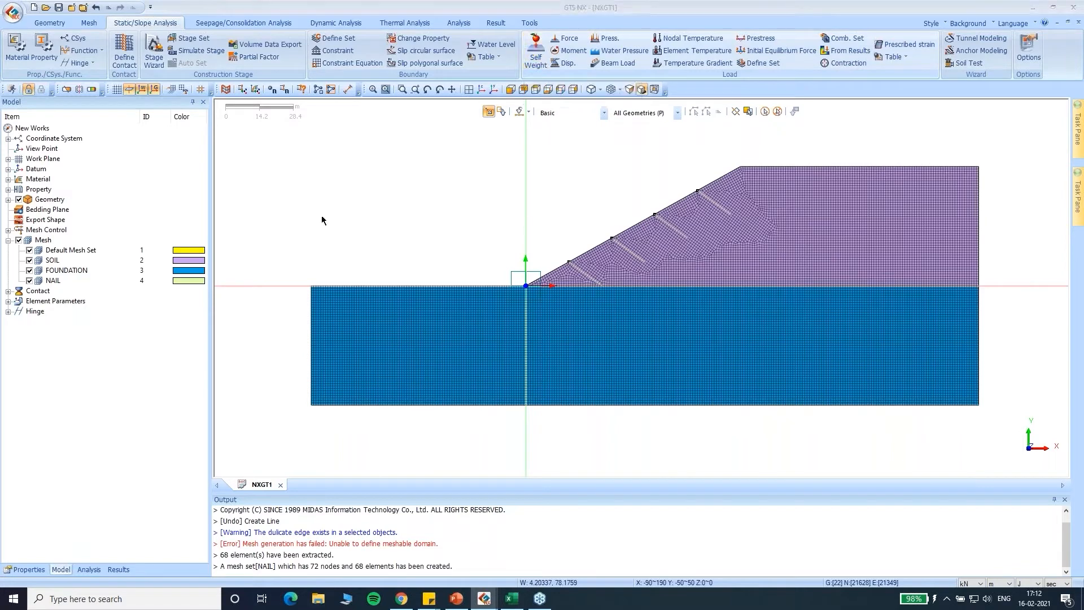
Add a self-weight gravity load with Gy = -1 in a load set named SW.
click(536, 50)
drag(132, 112, 315, 80)
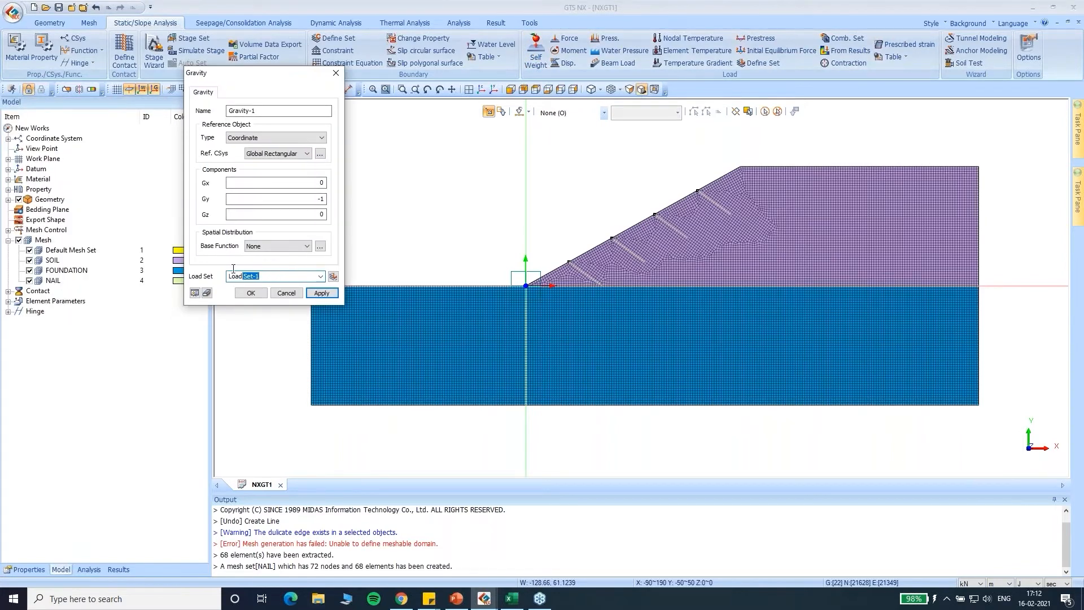
text(SW)
click(322, 292)
key(Escape)
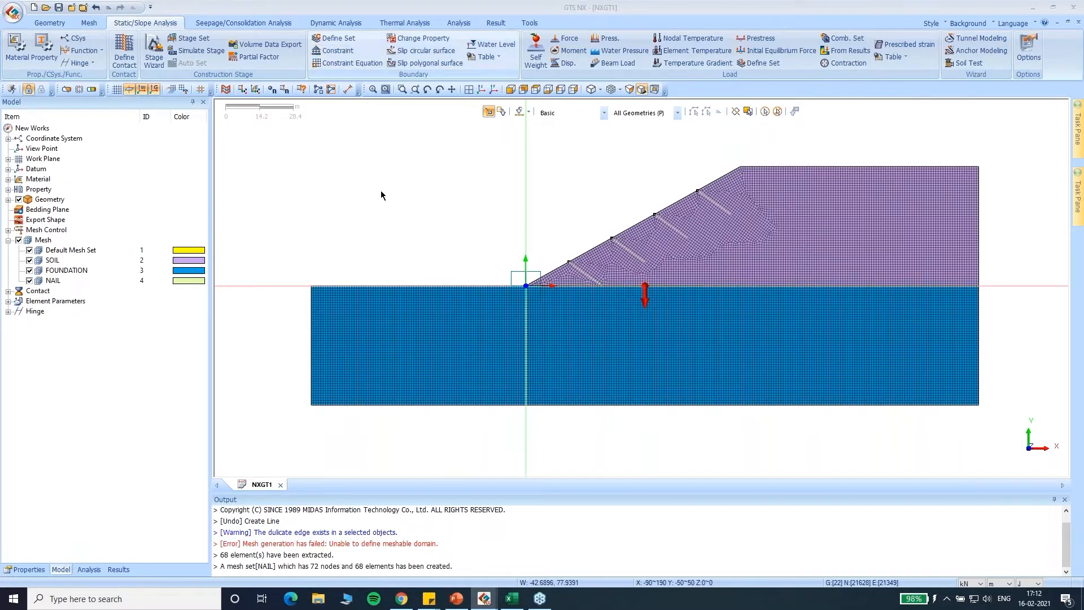
Apply automatic constraints considering all mesh sets, in a boundary set named GROUND.
click(337, 51)
click(73, 125)
drag(108, 206, 25, 197)
text(GROUND)
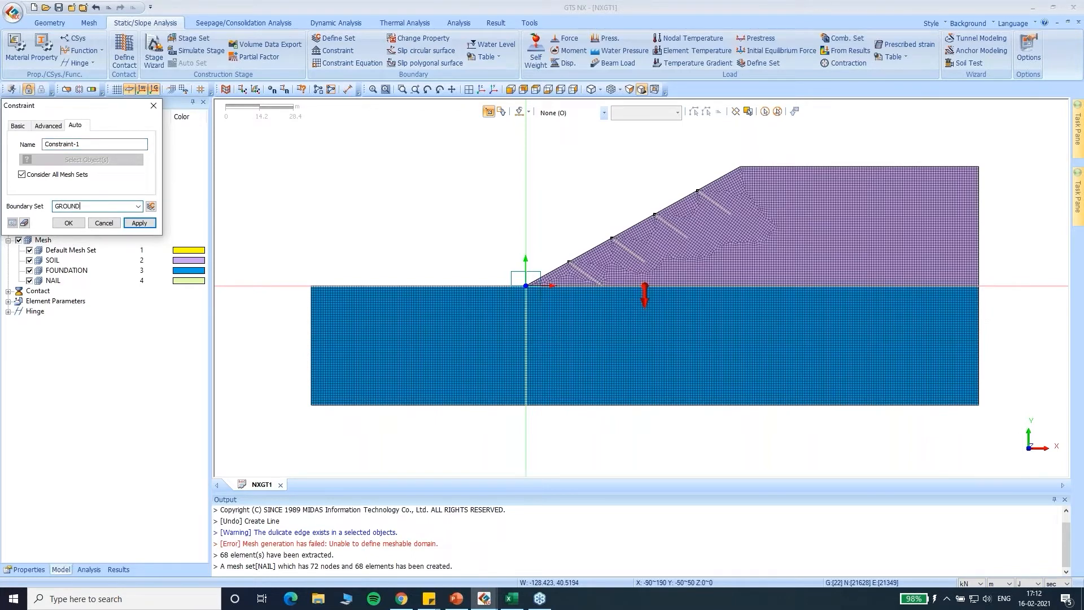
click(68, 223)
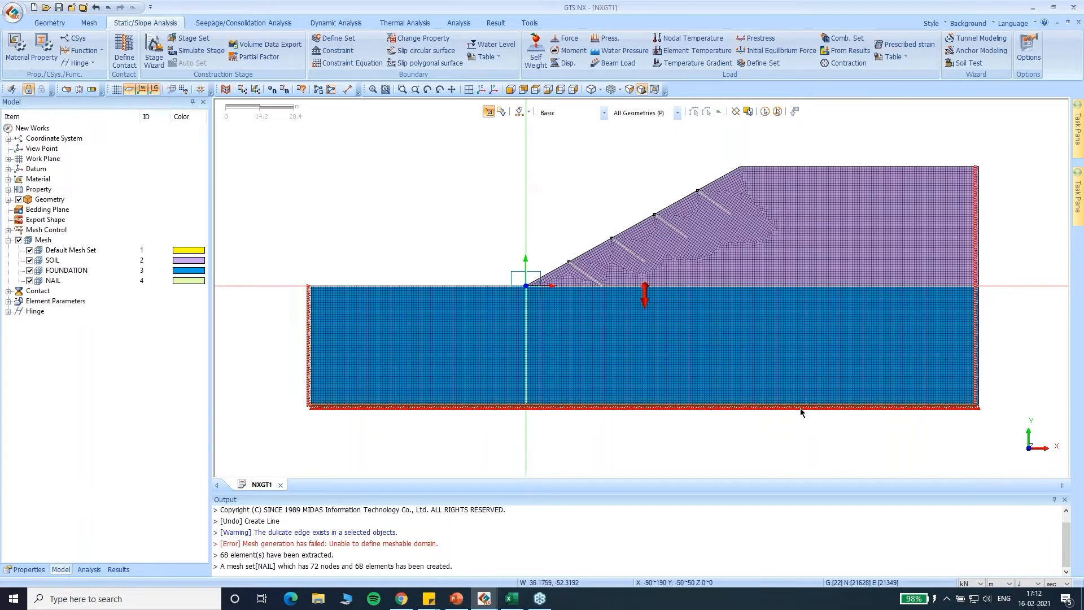
scroll(1016, 401, up, 2)
scroll(941, 375, down, 2)
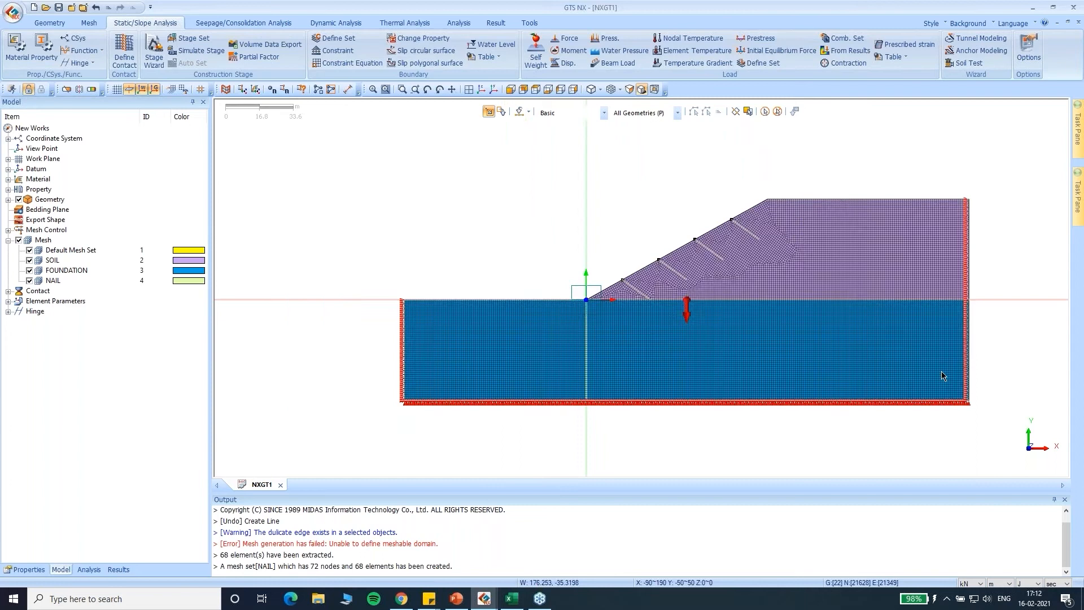
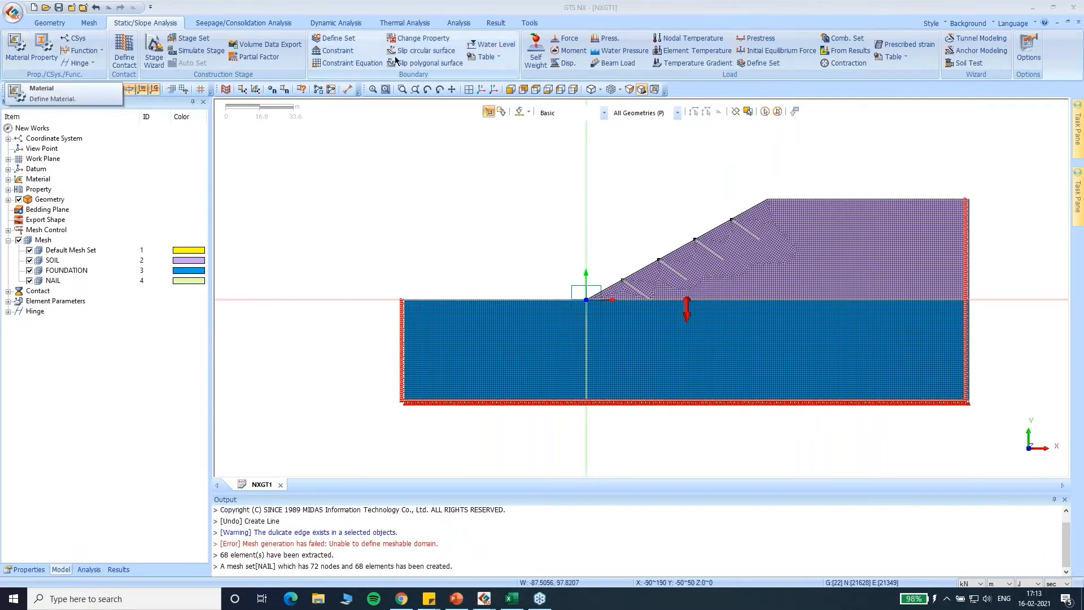
Start a general analysis case titled NATURAL SLOPE with the Slope Stability(SRM) solution type.
click(458, 23)
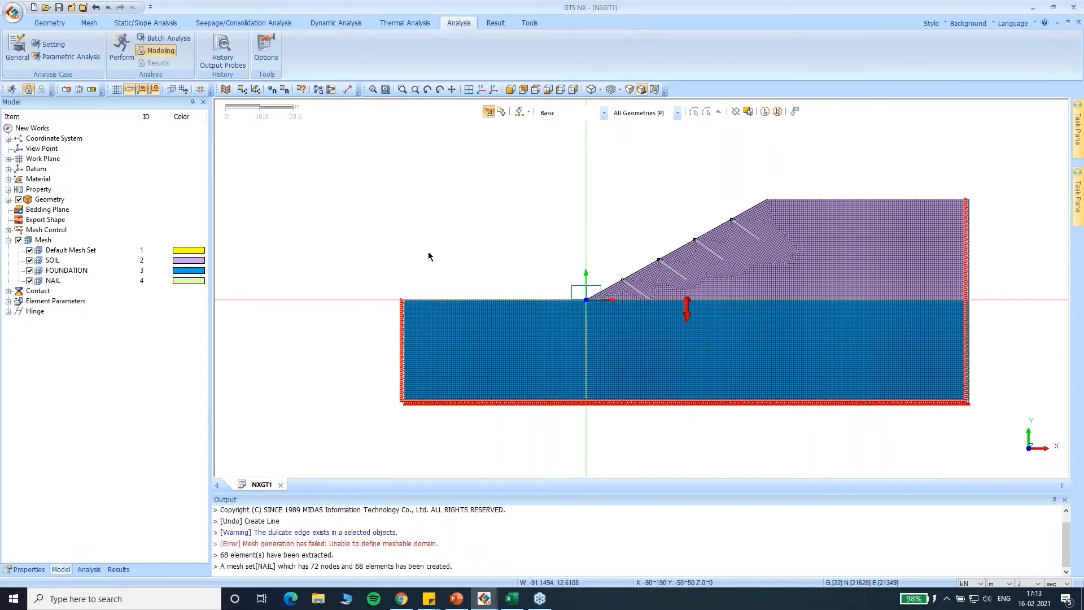
click(19, 54)
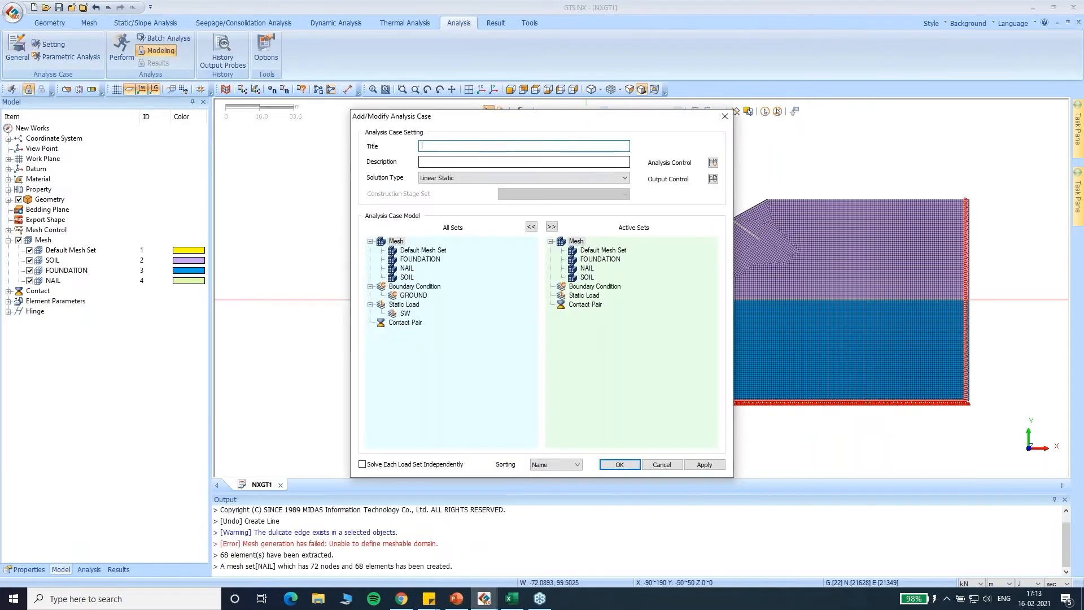
drag(477, 112, 206, 103)
click(153, 167)
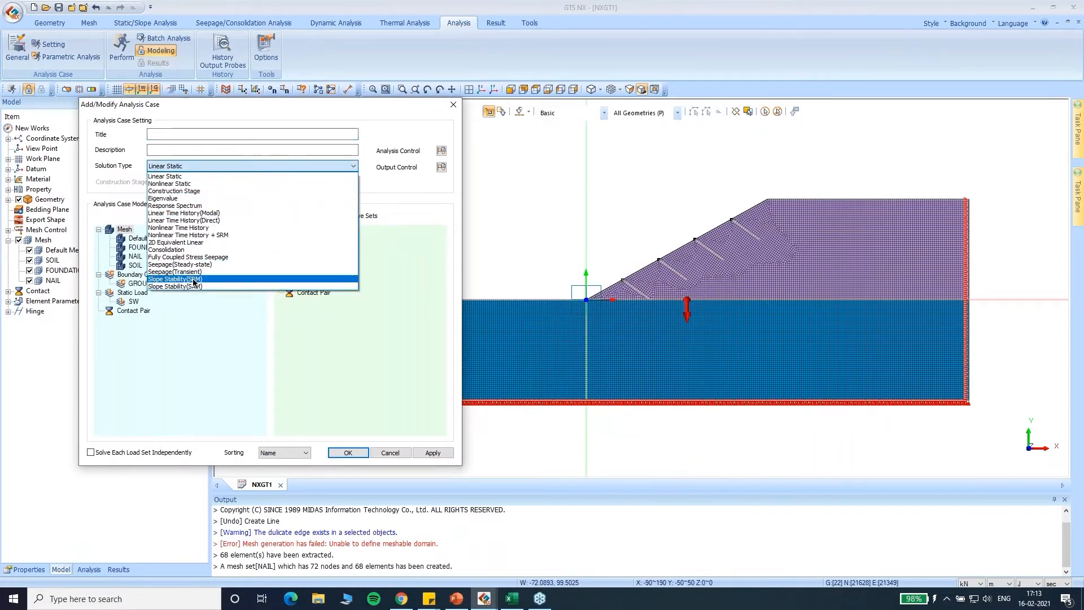
click(193, 279)
click(214, 135)
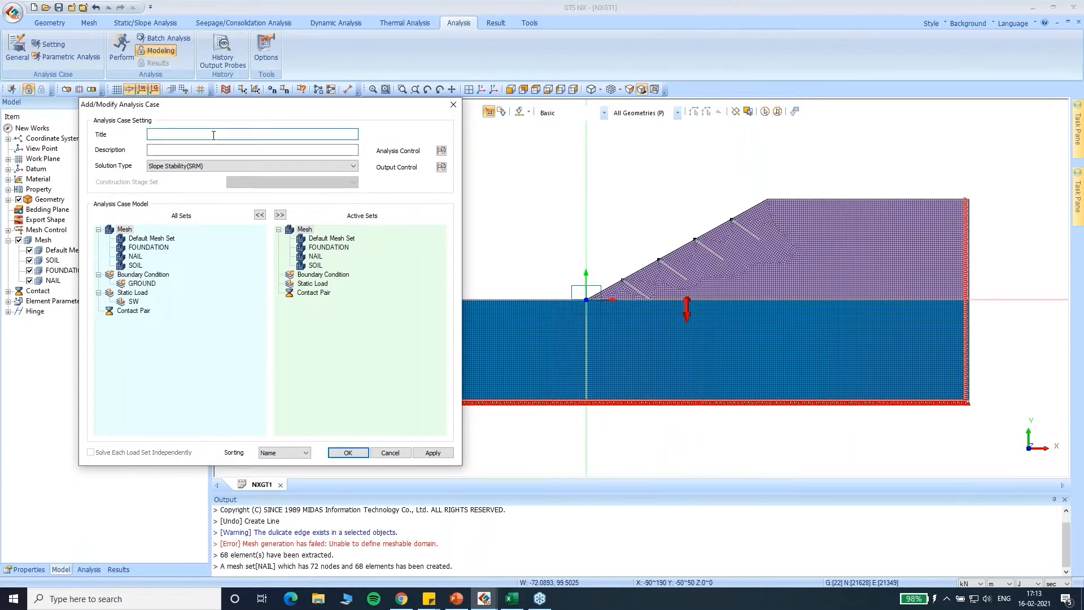
text(NATURAL SLOPE)
Remove NAIL from the case's active sets, activate the GROUND boundary and SW load, and apply the case.
drag(148, 247, 185, 252)
drag(147, 282, 316, 322)
drag(136, 304, 350, 336)
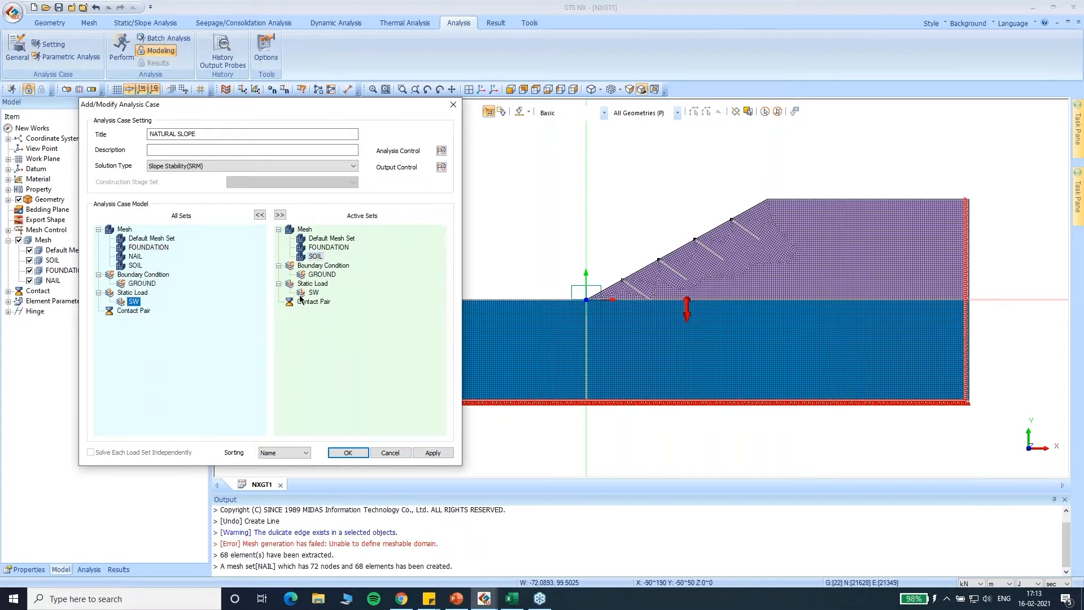
click(431, 451)
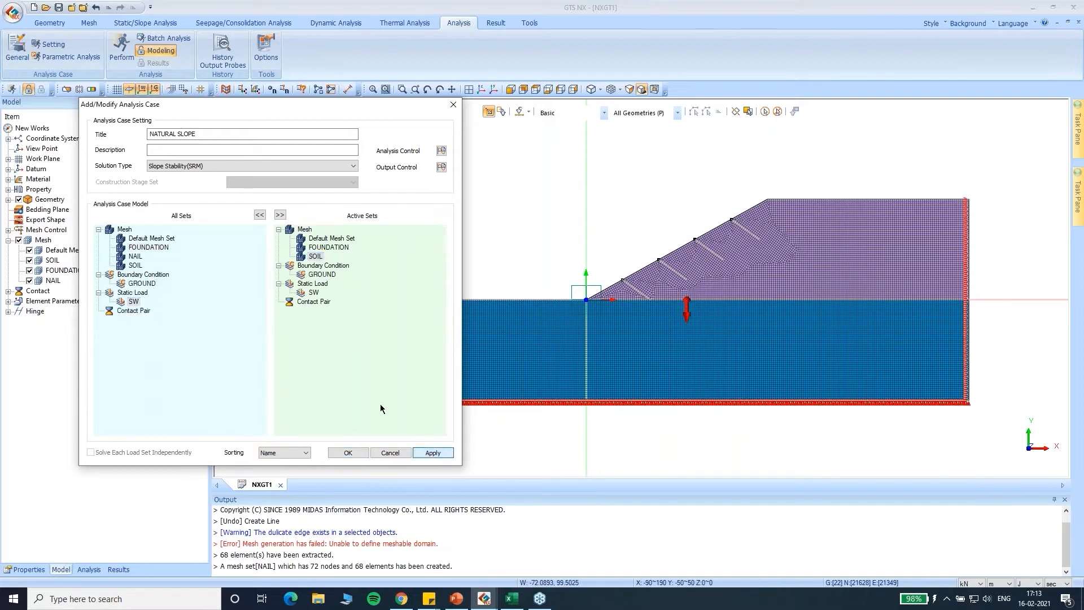
Create a second Slope Stability(SRM) case titled REINFORCED SLOPE with the NAIL mesh set activated, and display the analysis case list.
click(201, 135)
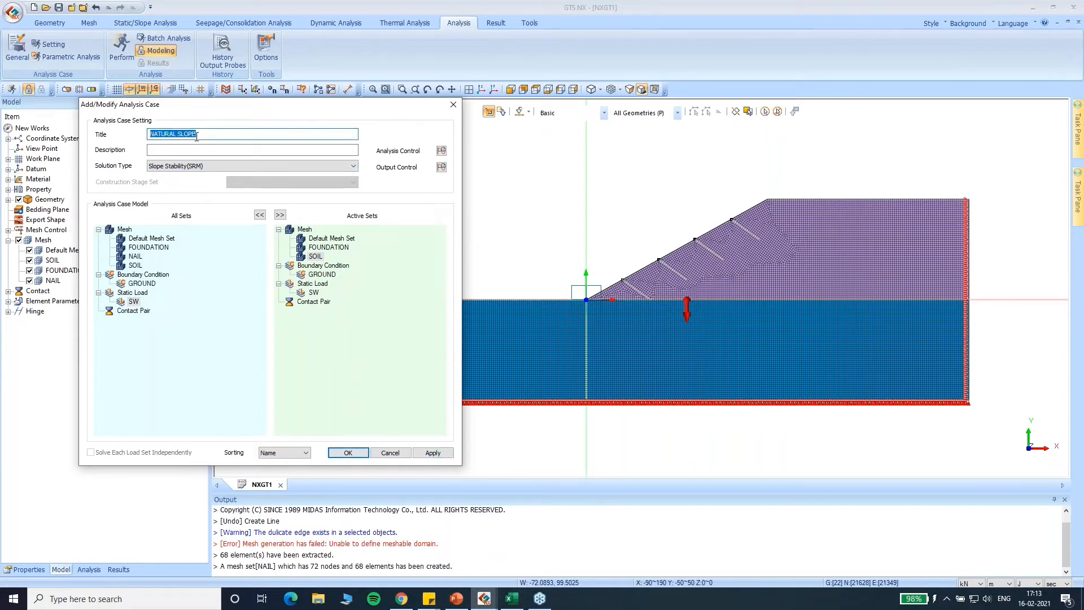
text(REINFORCED SLOPE)
drag(135, 257, 341, 293)
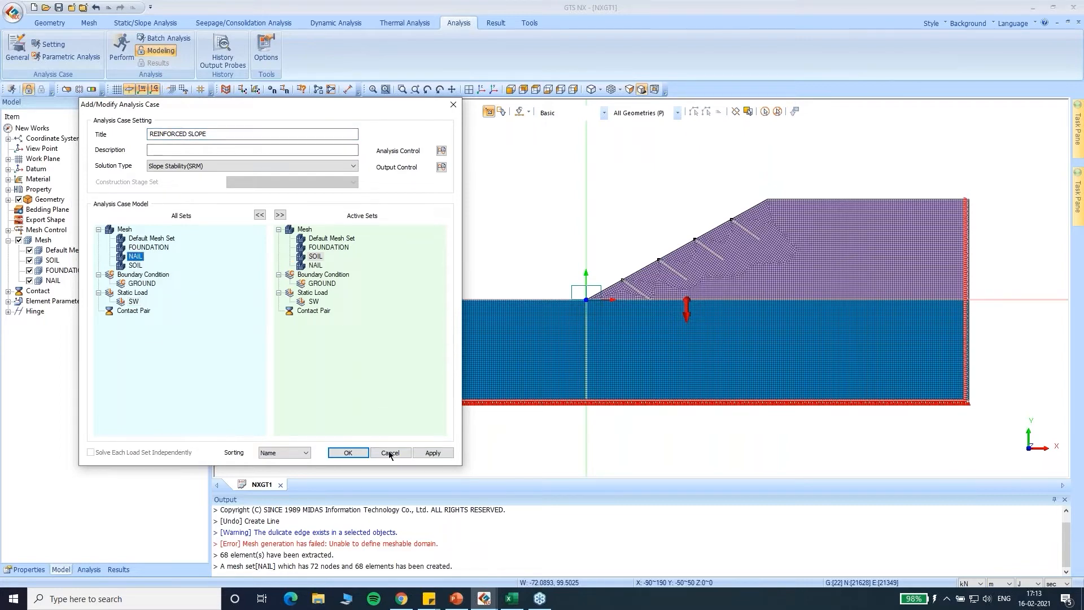
click(353, 452)
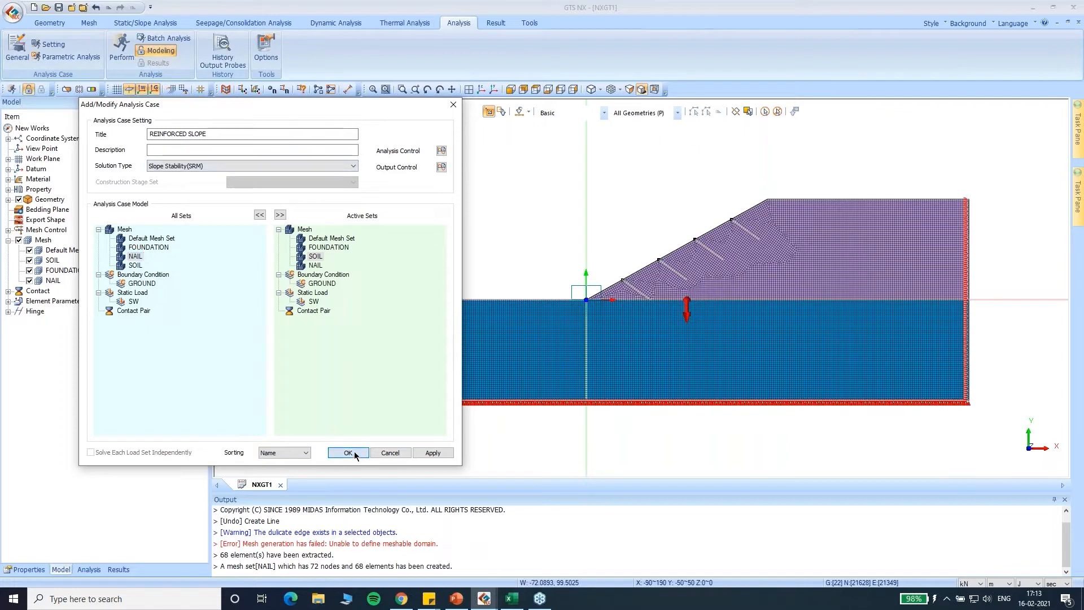
click(88, 569)
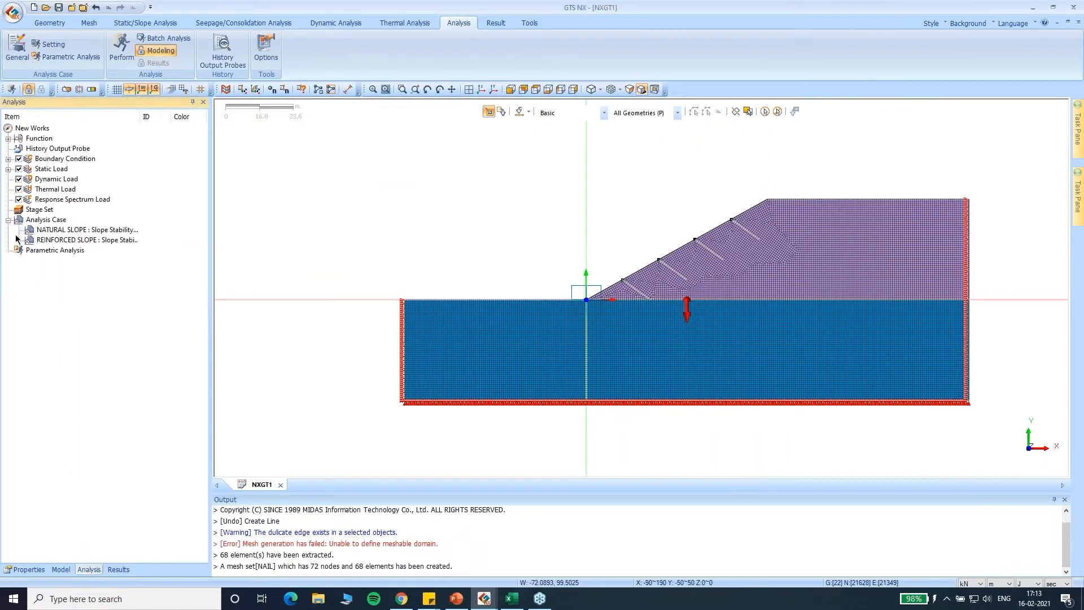
Add a construction stage set named SLOPE with the Stress stage type.
click(75, 233)
click(76, 240)
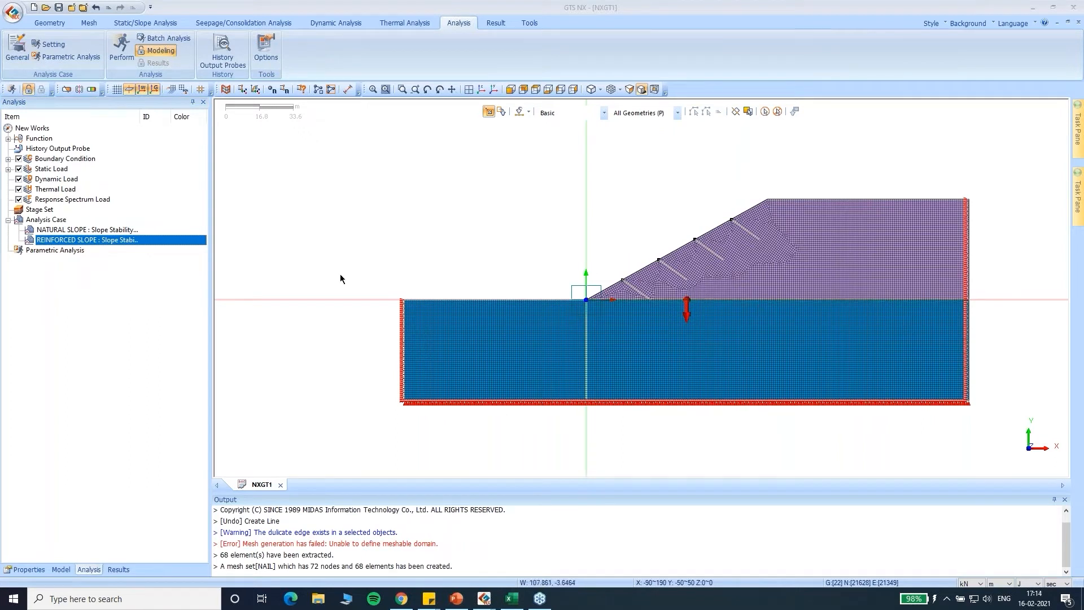
right_click(47, 209)
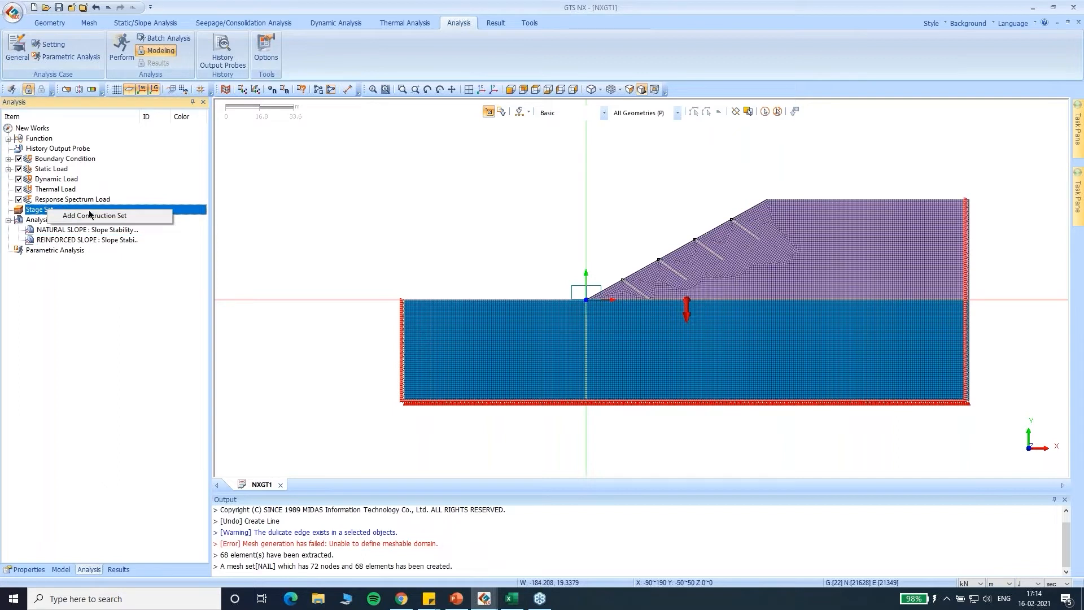
click(40, 209)
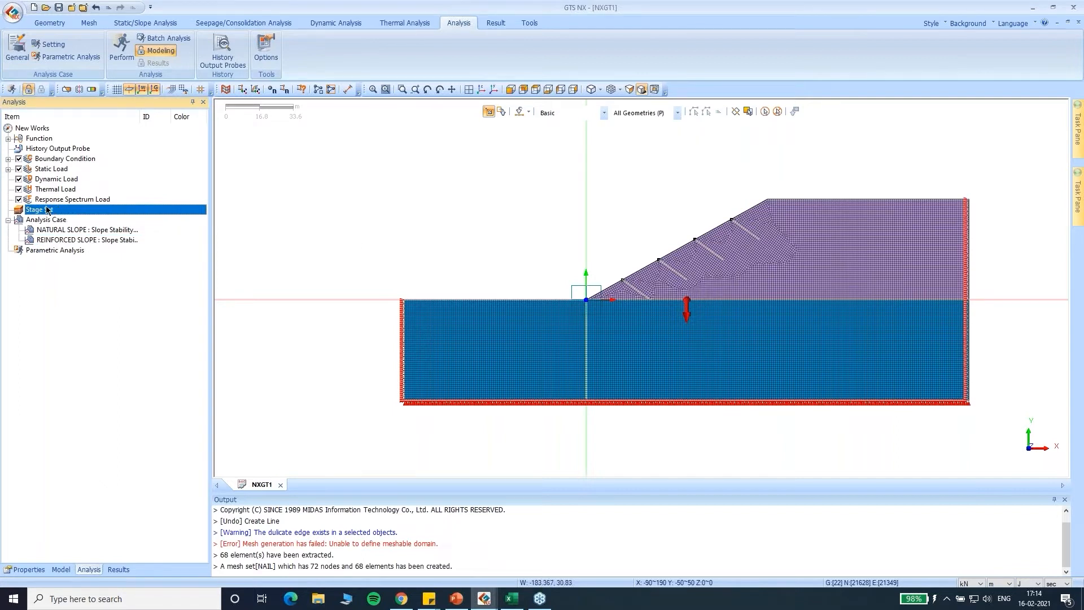
right_click(47, 210)
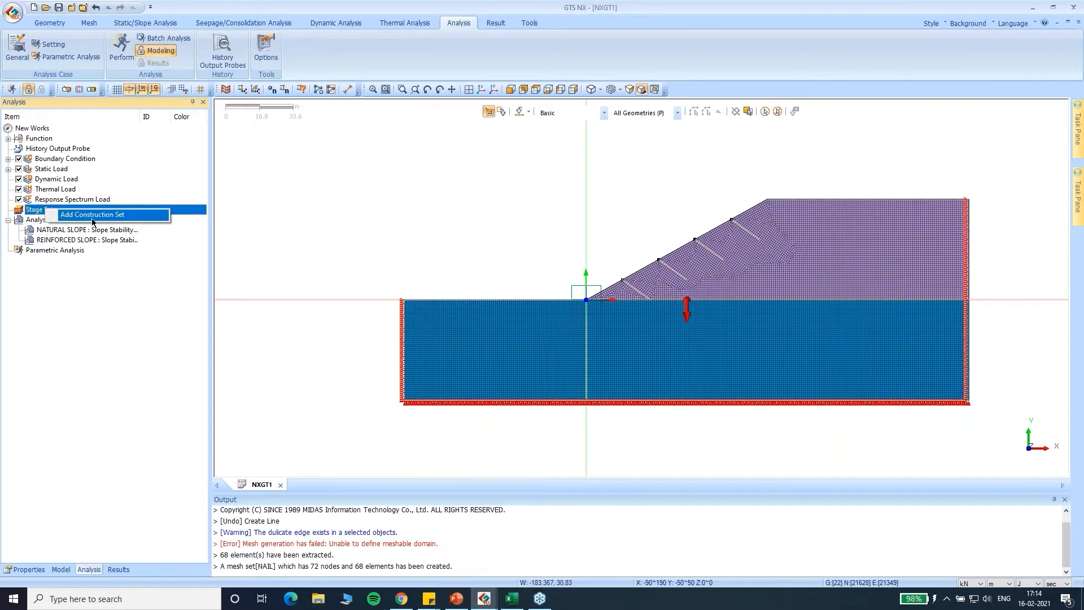
click(100, 215)
drag(108, 101, 356, 172)
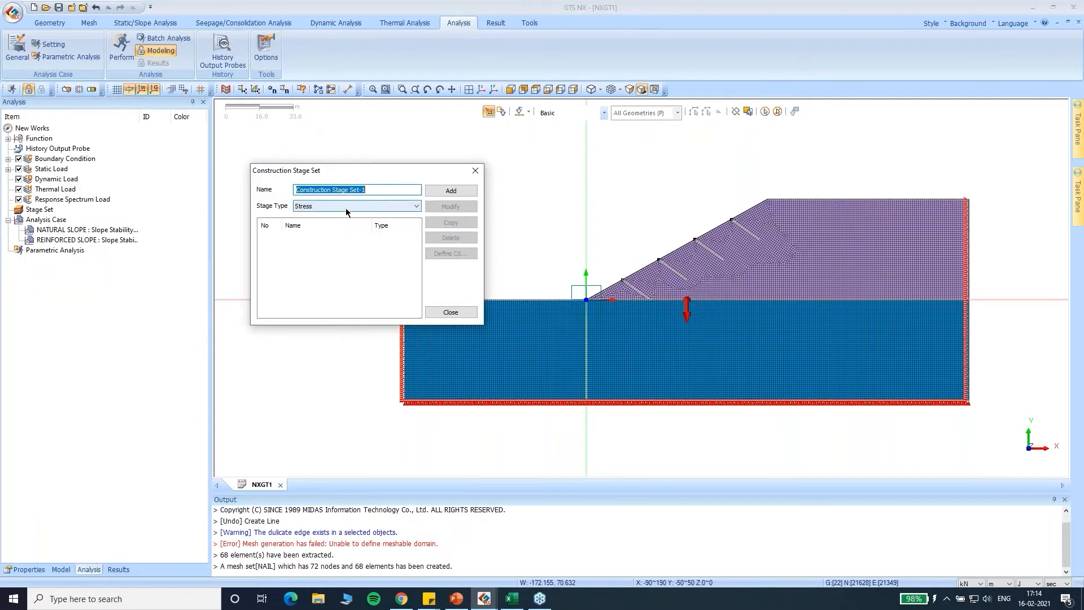
click(393, 192)
drag(393, 192, 295, 191)
text(SLOPE)
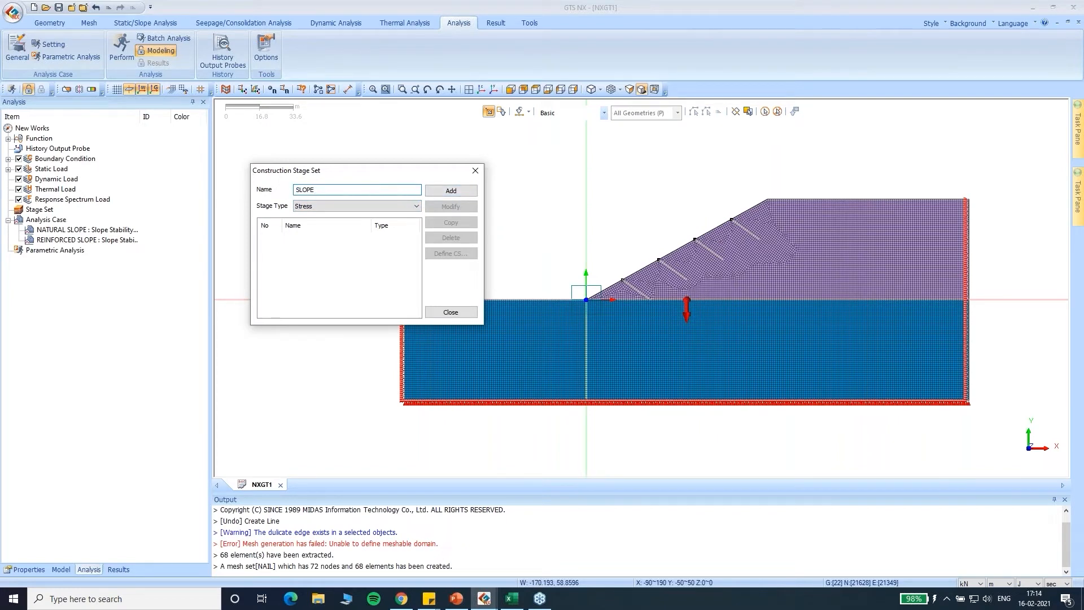
click(451, 190)
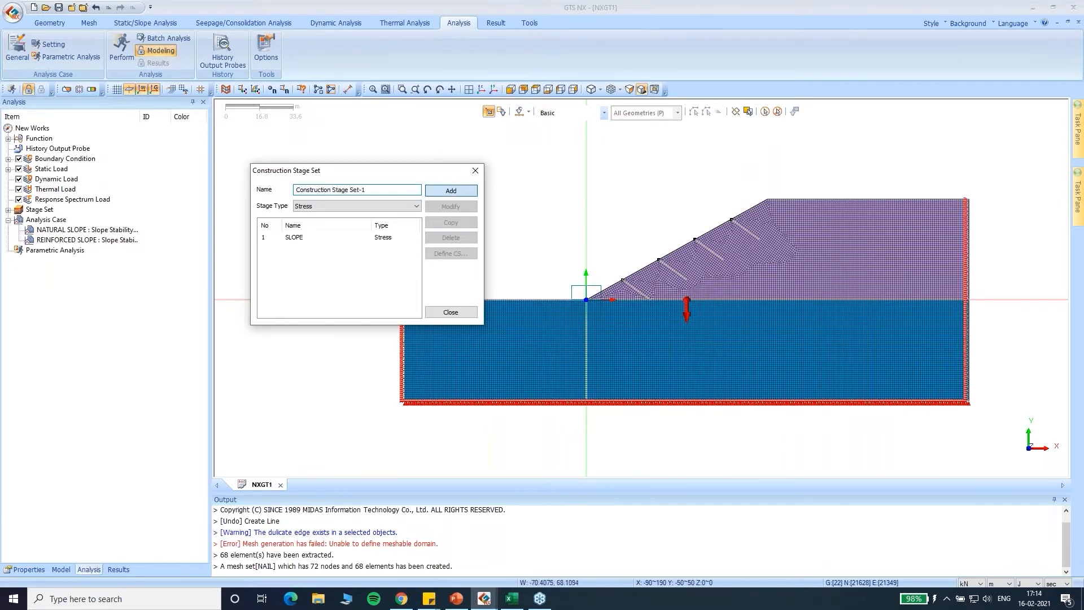
Open the stage definition for the SLOPE set and limit the model display to activated data.
click(299, 237)
drag(417, 178, 371, 142)
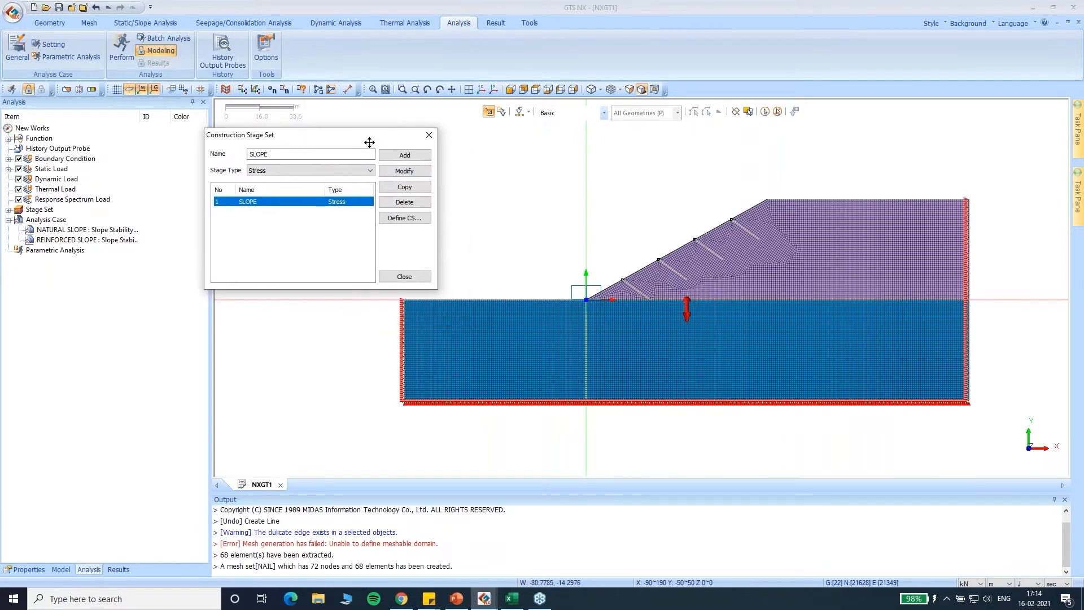
click(399, 218)
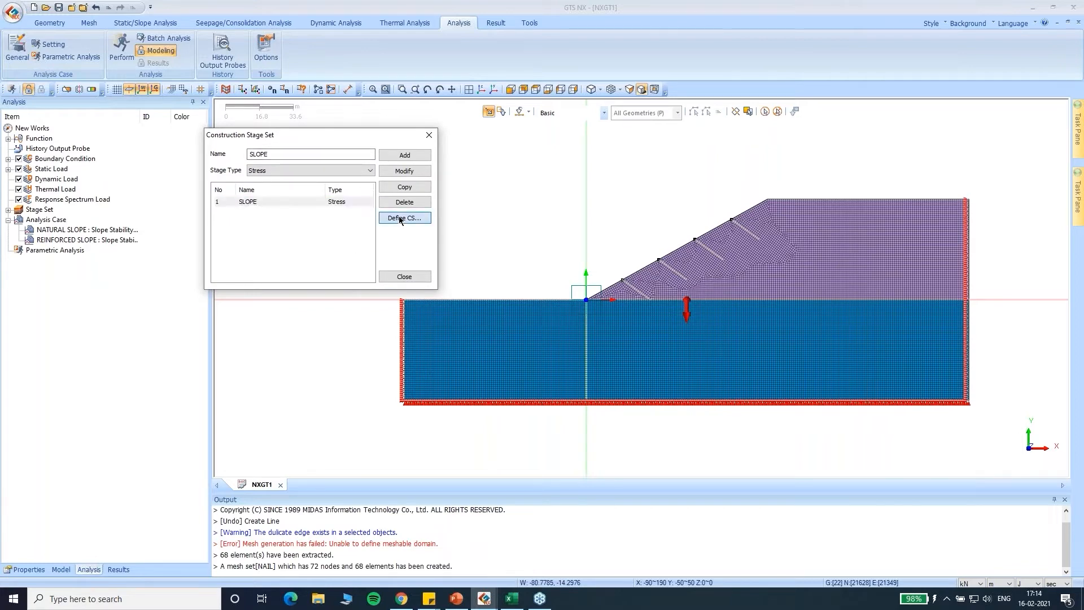
drag(412, 59, 435, 118)
click(452, 89)
drag(674, 174, 780, 180)
scroll(780, 183, down, 2)
scroll(807, 194, down, 1)
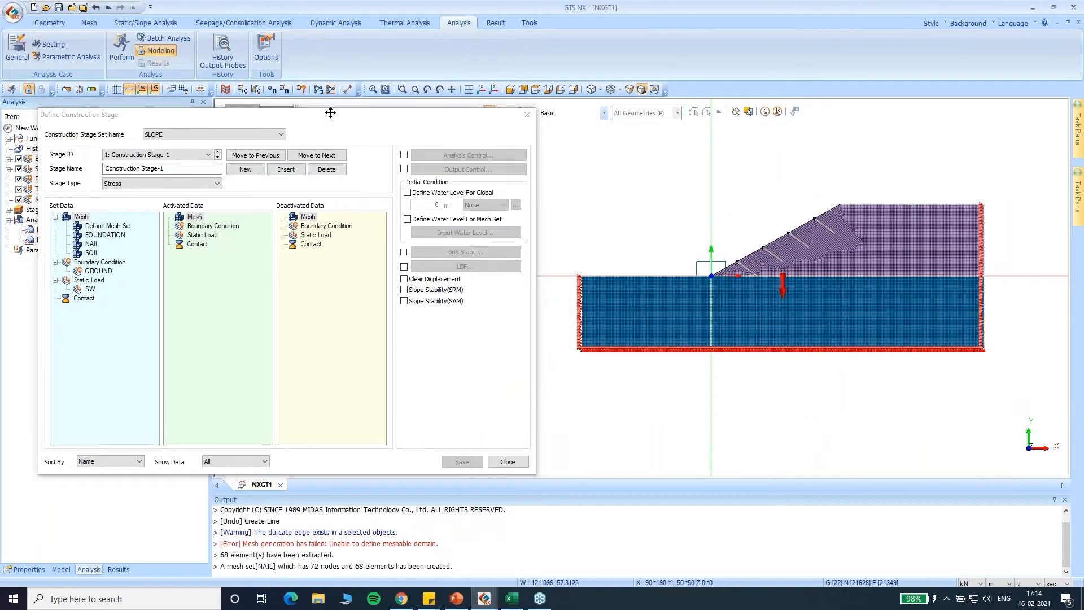
drag(331, 114, 313, 83)
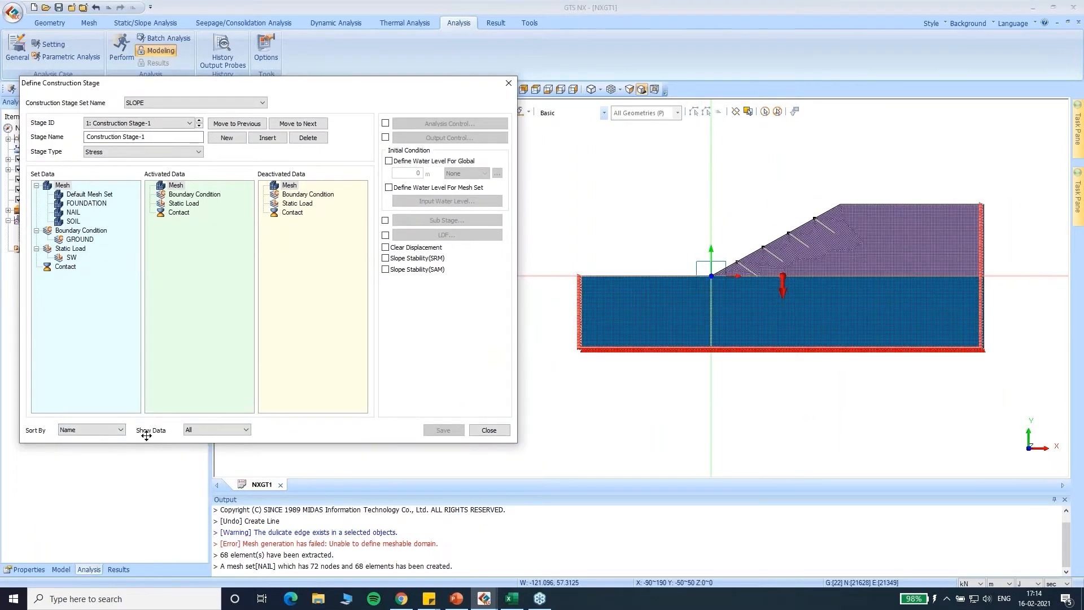
click(217, 430)
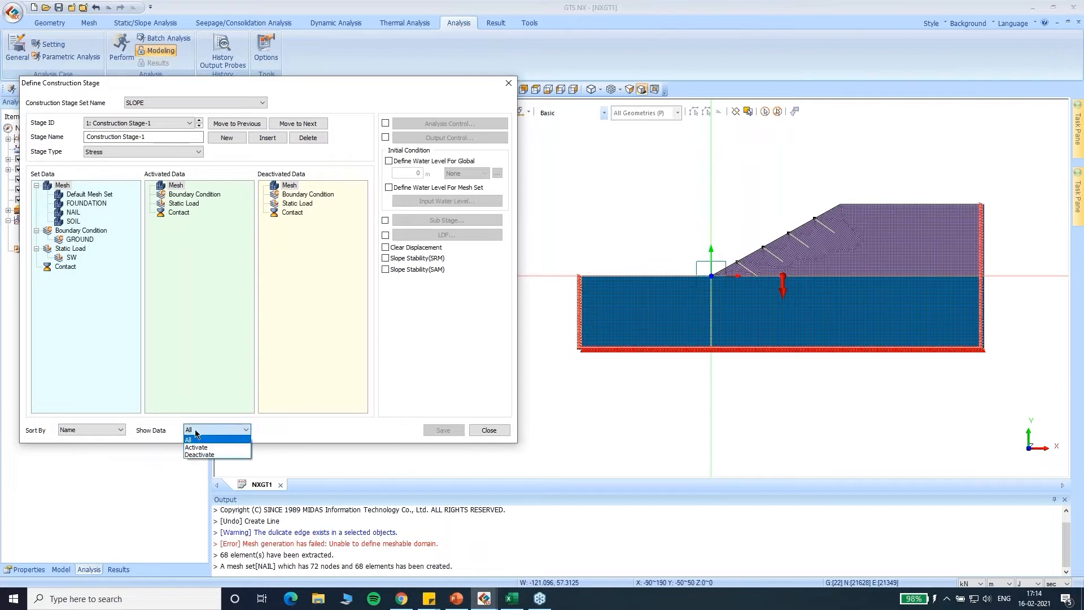
click(204, 454)
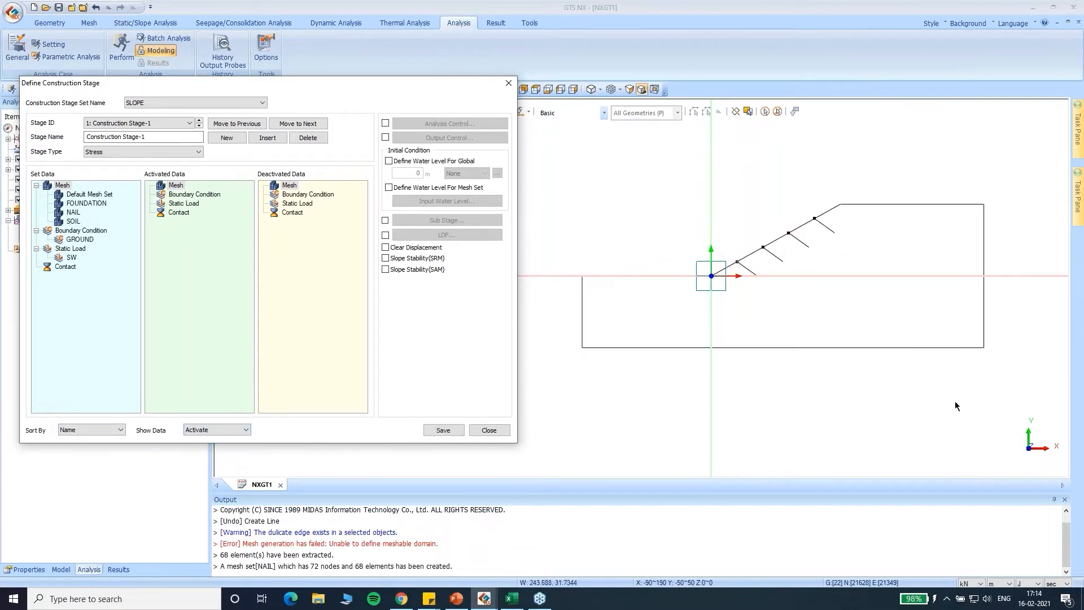
Name the first construction stage In Situ.
drag(153, 137, 35, 136)
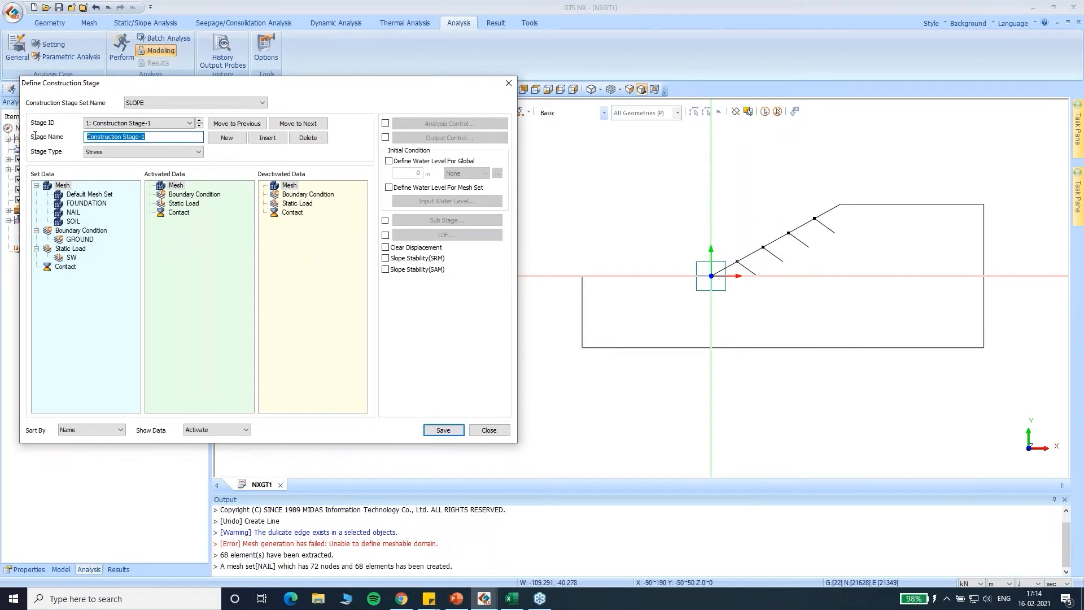
key(Caps_Lock)
text(Ntural)
key(BackSpace)
key(BackSpace)
key(BackSpace)
key(BackSpace)
key(BackSpace)
key(BackSpace)
text(In Si)
Activate the FOUNDATION and SOIL meshes, the GROUND boundary and the SW load in the In Situ stage, and save it.
drag(89, 203, 228, 285)
drag(73, 222, 199, 267)
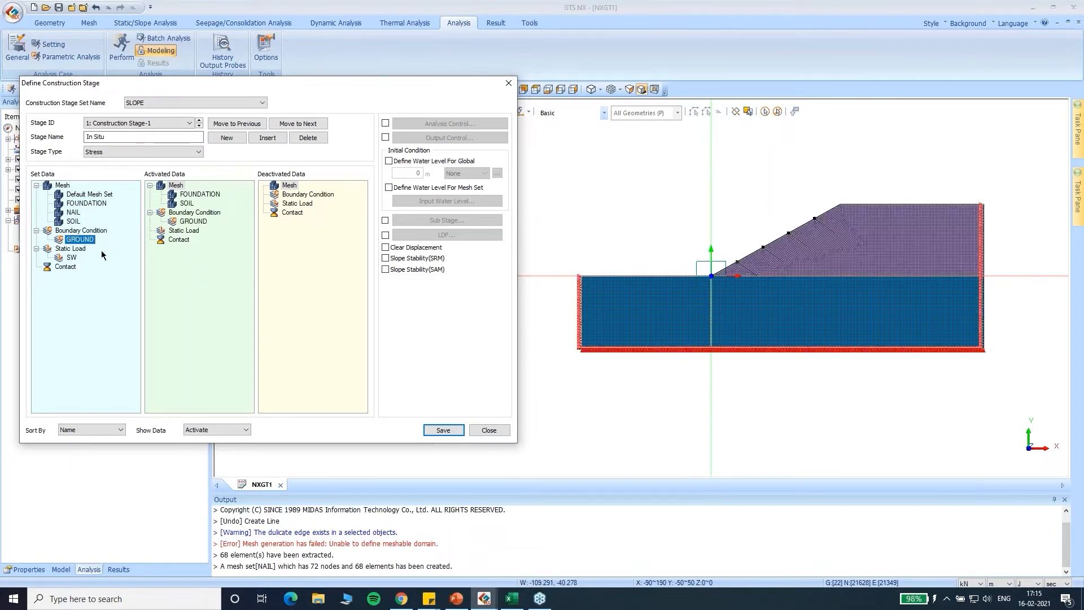
drag(72, 258, 186, 260)
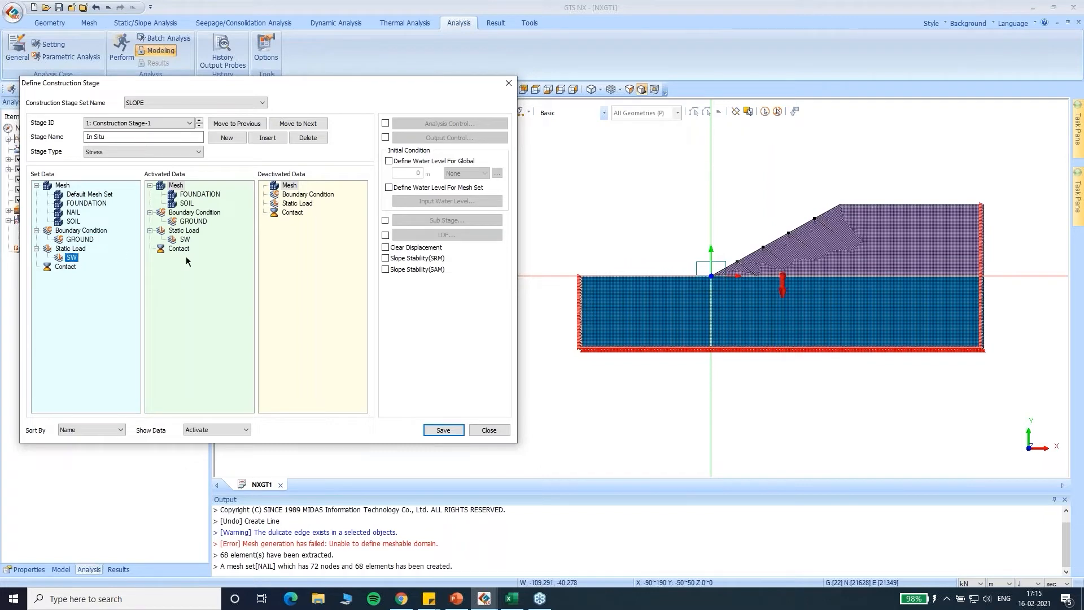
click(443, 430)
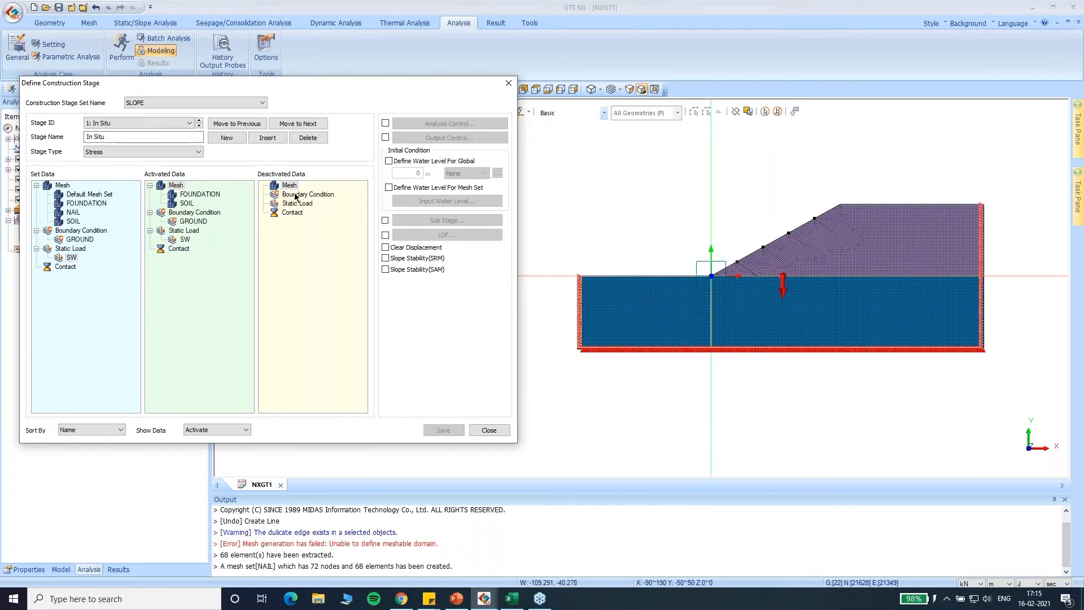
Add a second stage named NAILS with the NAIL mesh activated, save it, and close the construction stage definition.
click(226, 138)
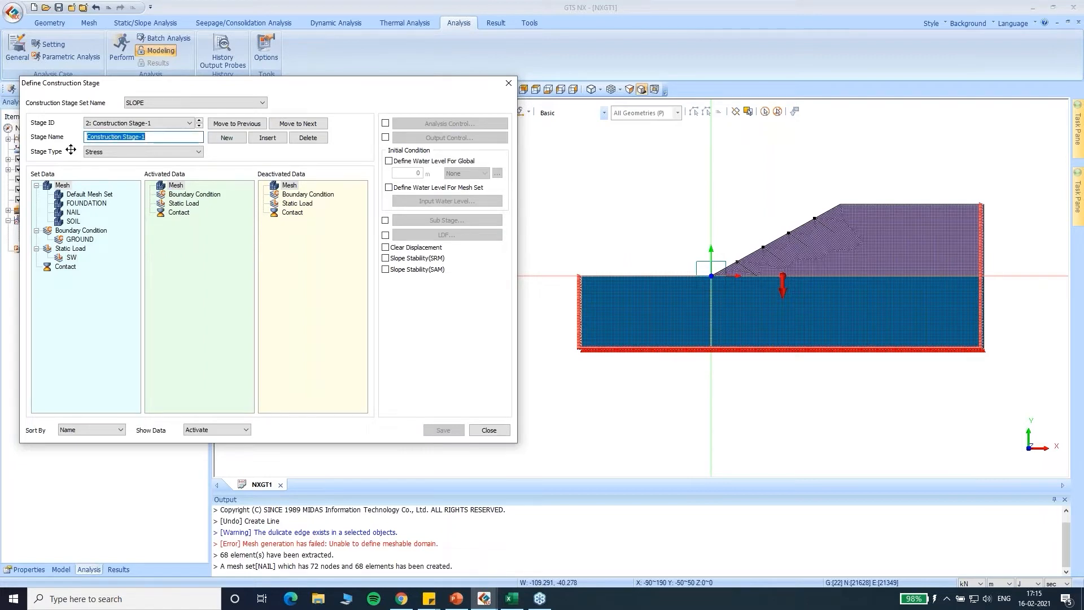
text(NAILS)
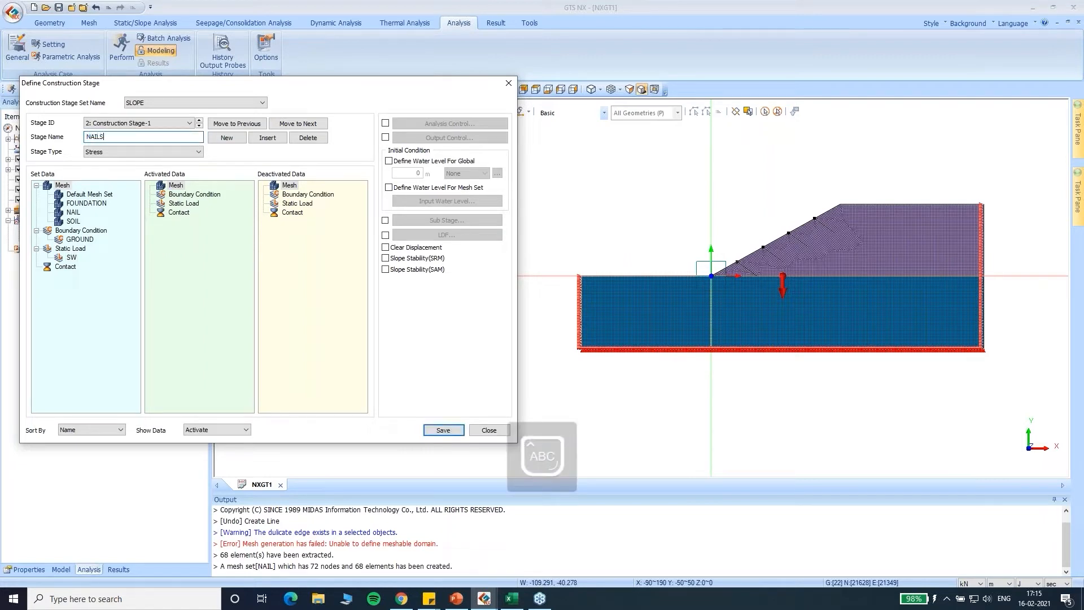
drag(73, 212, 180, 228)
click(445, 431)
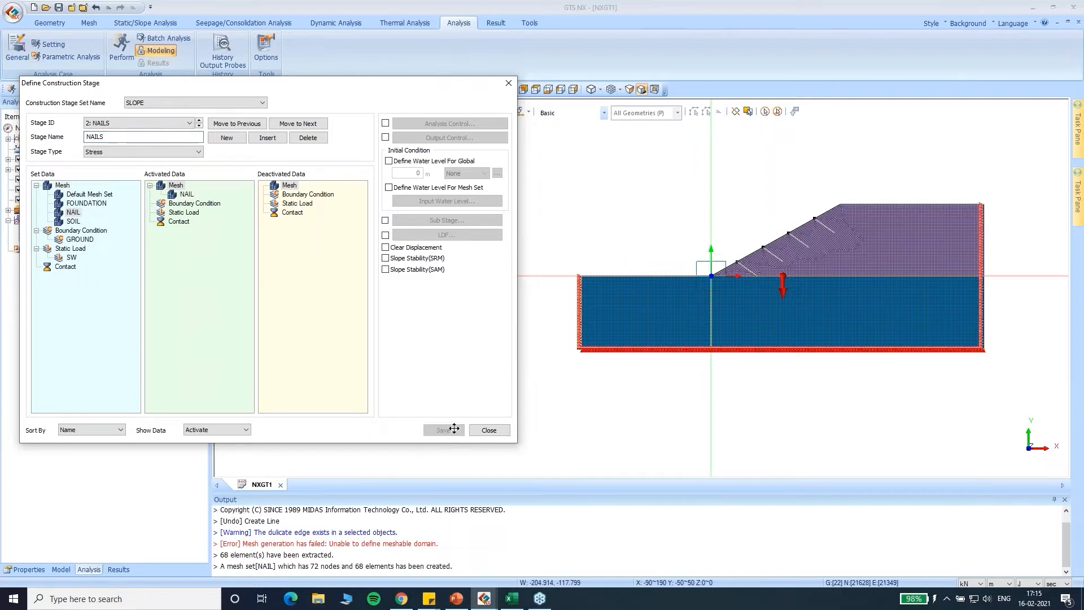
click(489, 430)
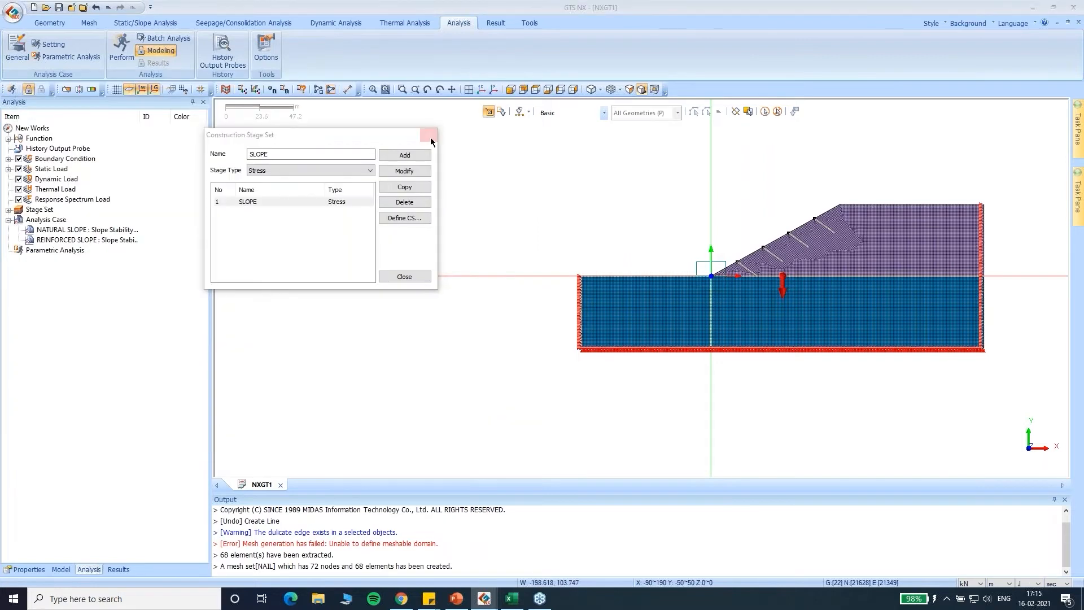
click(431, 139)
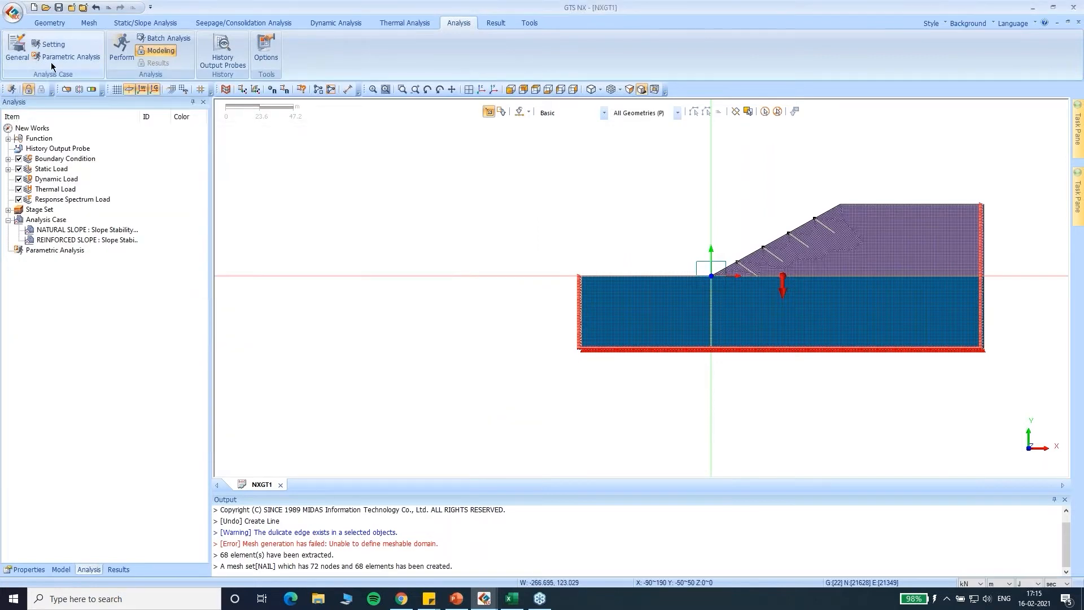
Create a general analysis case titled CS_SLOPE with the Construction Stage solution type, using the SLOPE stage set.
click(17, 48)
drag(496, 113, 322, 75)
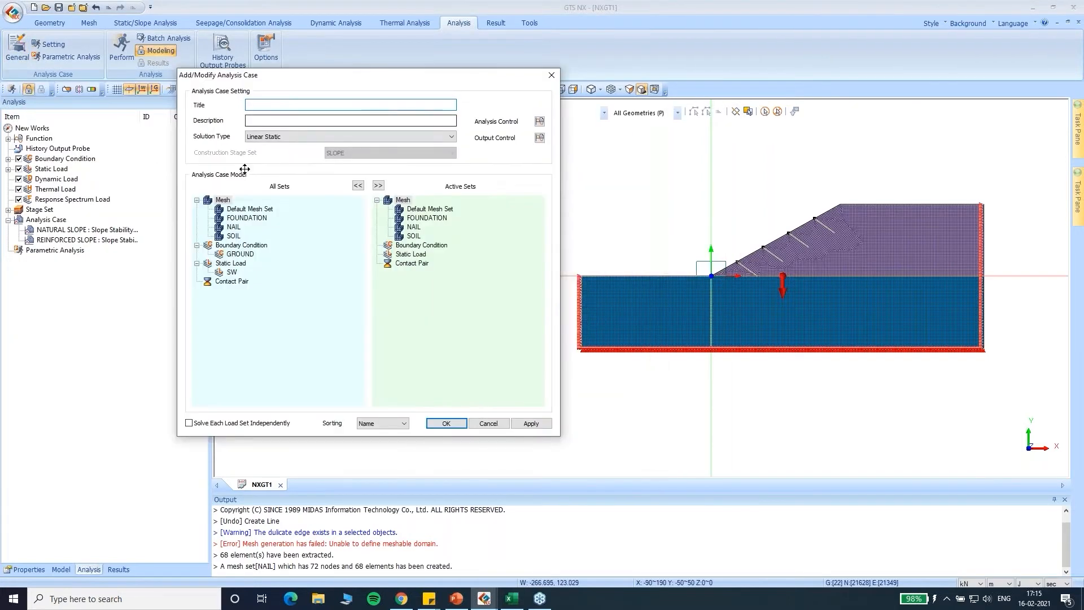
click(259, 138)
click(294, 169)
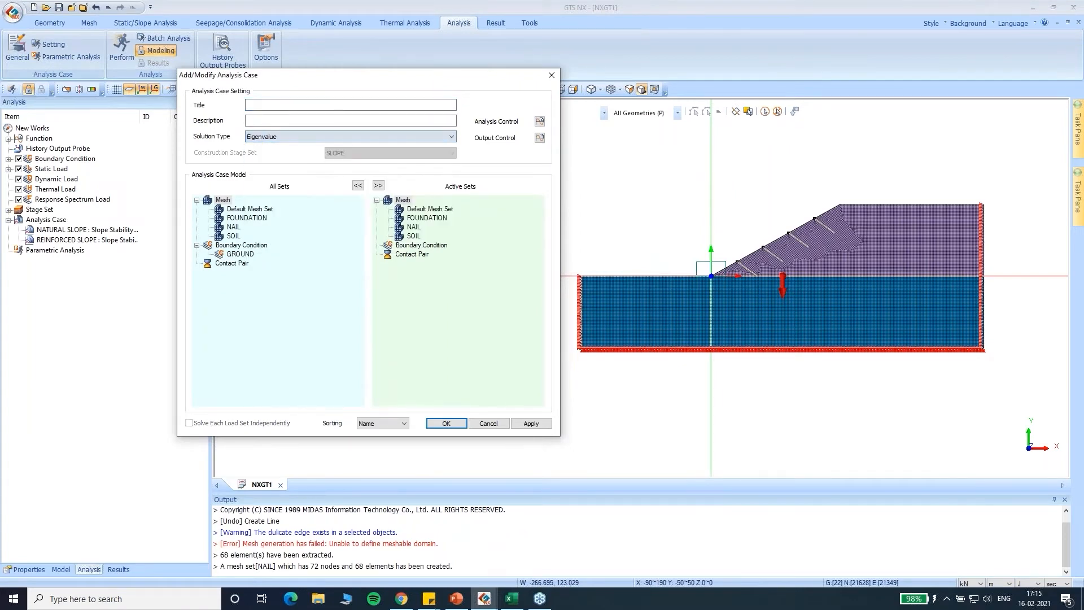
click(334, 108)
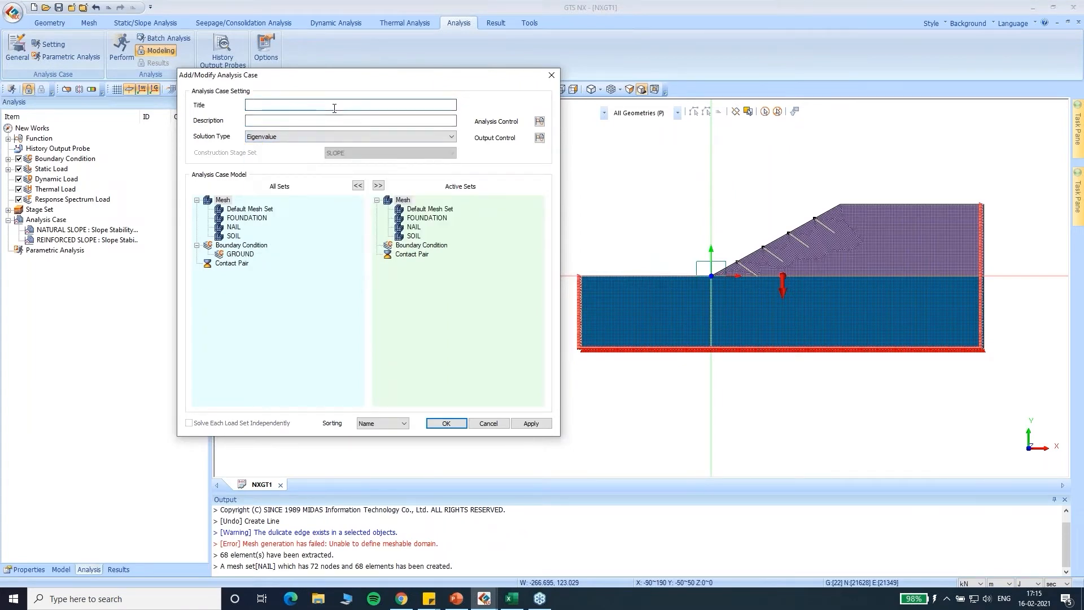
click(316, 138)
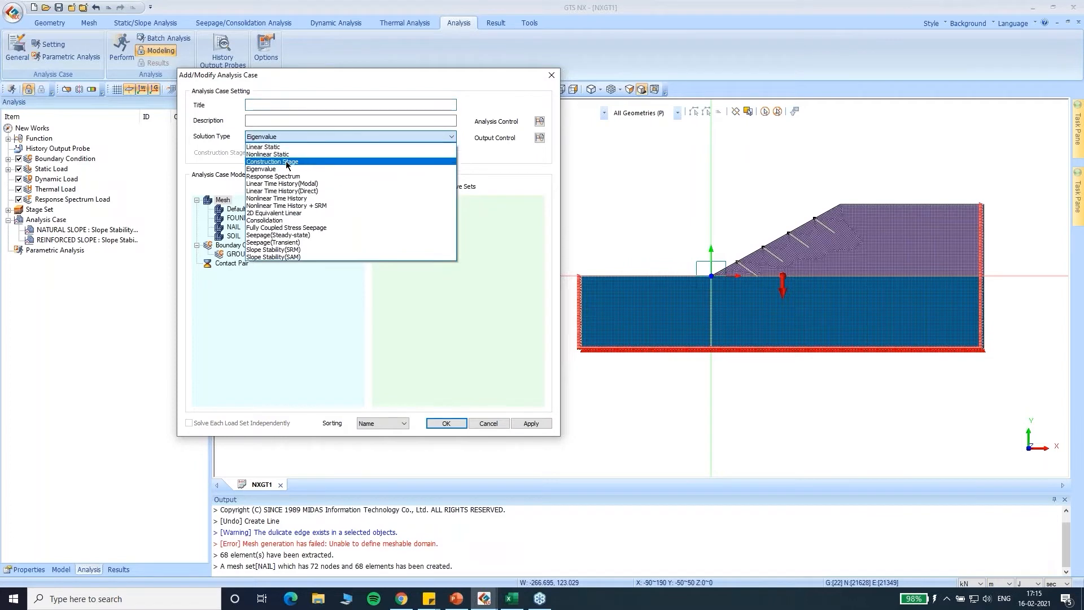
click(271, 158)
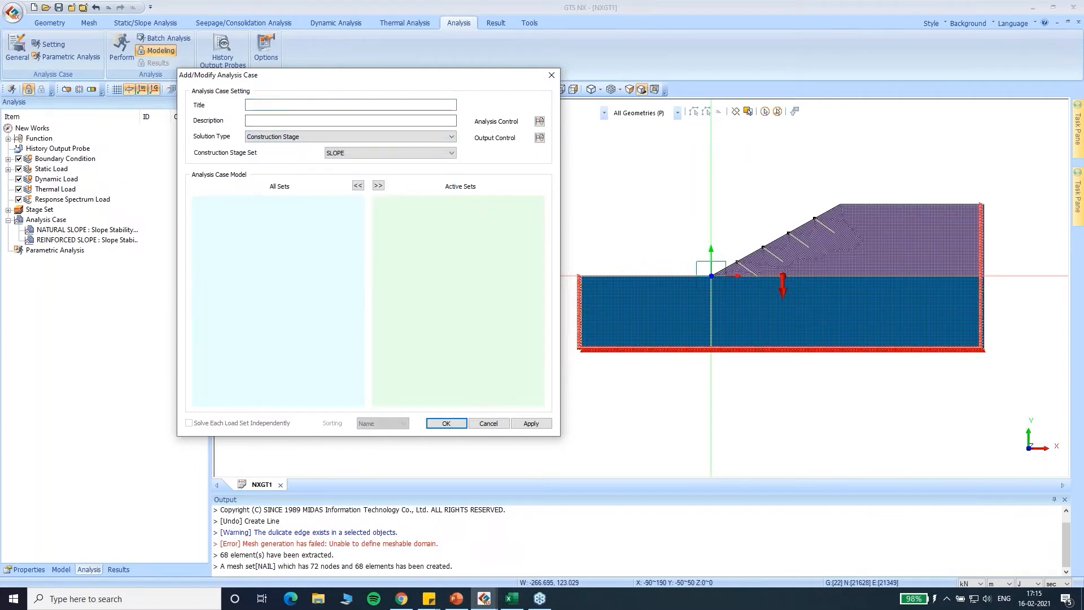
click(303, 107)
text(CS_SLOPE)
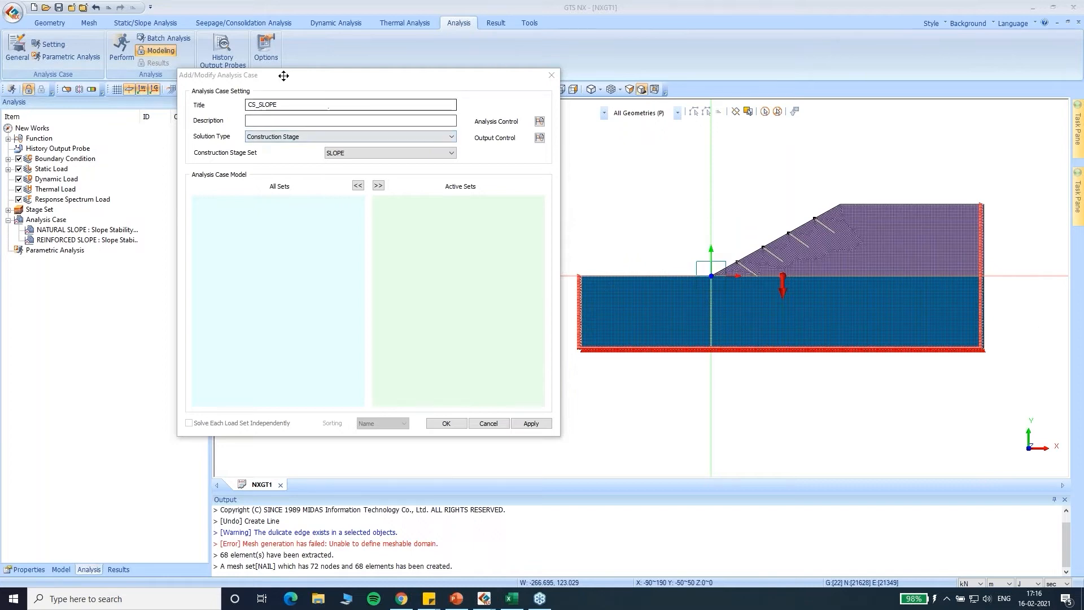
drag(285, 76, 306, 81)
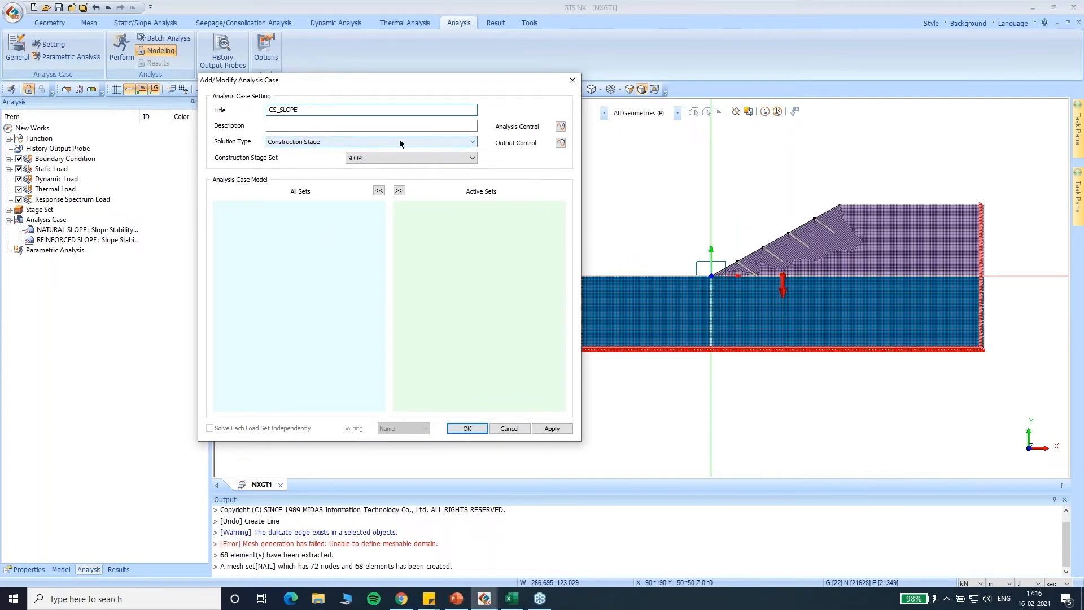
click(472, 428)
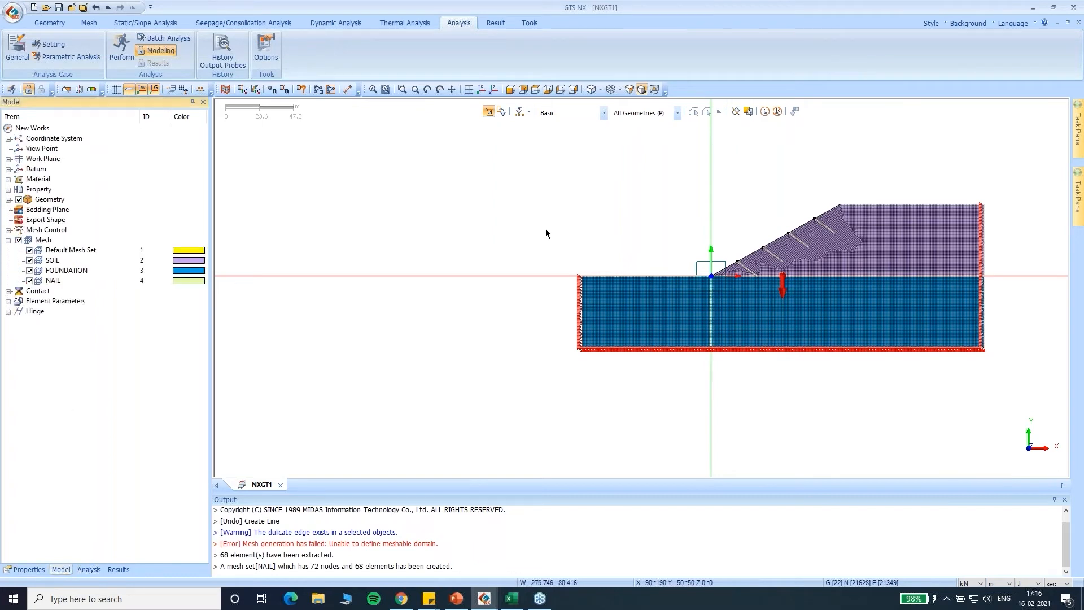
Display the analysis case list and inspect the nailed slope model up close.
click(89, 569)
scroll(495, 257, up, 1)
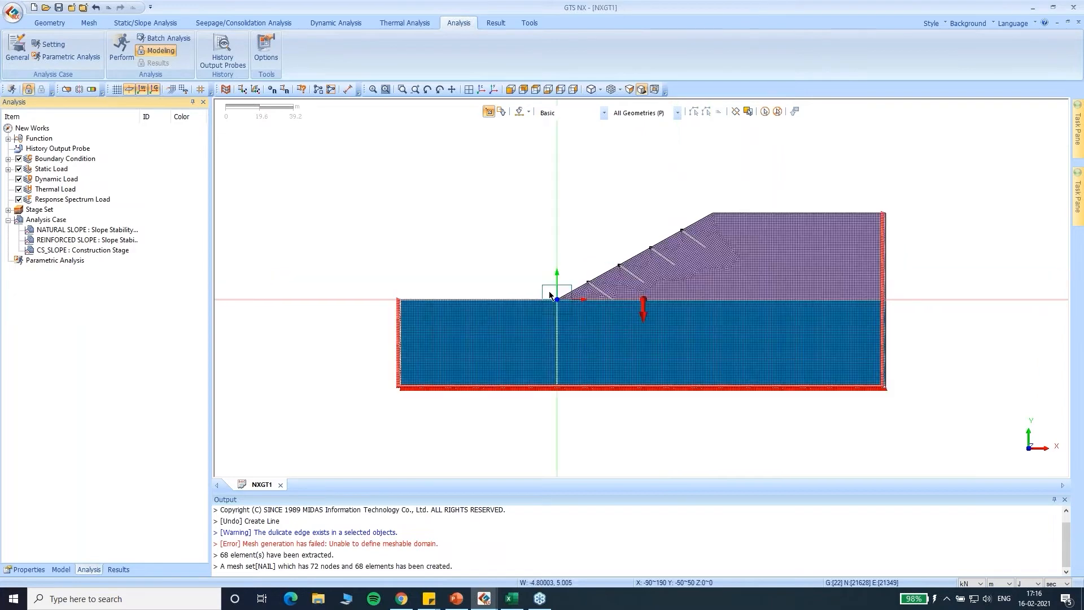
scroll(712, 230, up, 1)
scroll(897, 172, up, 3)
scroll(765, 186, down, 4)
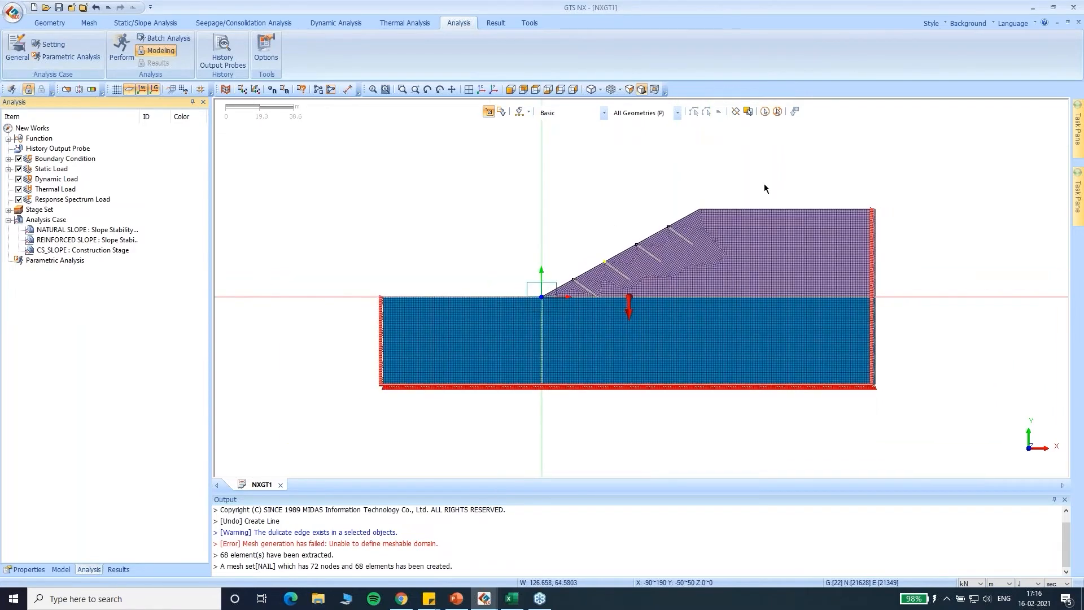
Switch to the GTS NX window with the aca_slope_2D.gts model and bring its whole slope geometry into view.
click(1030, 11)
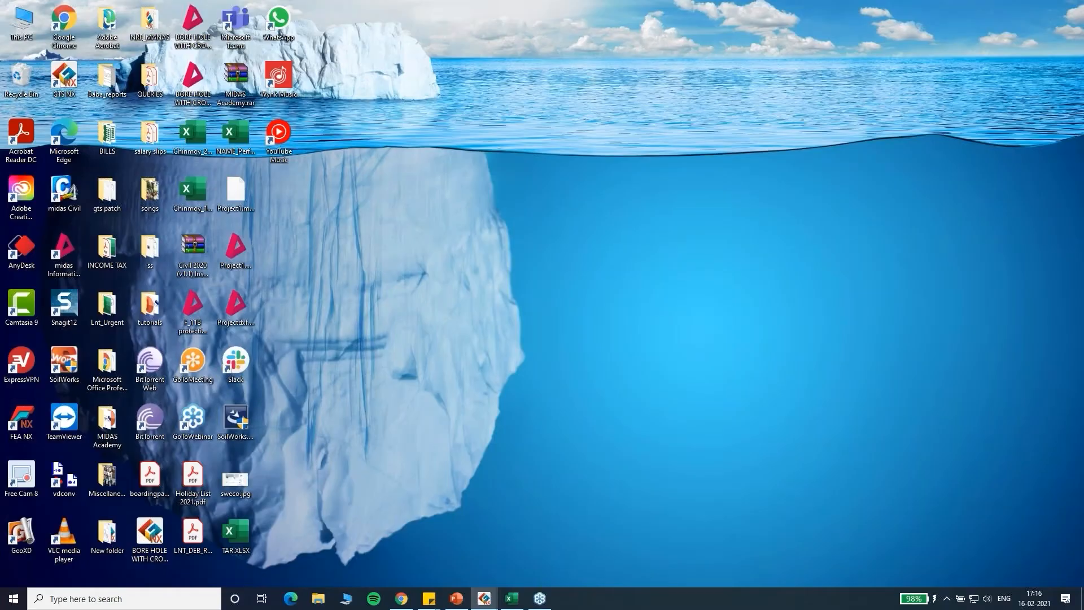
drag(304, 14, 508, 20)
double_click(508, 21)
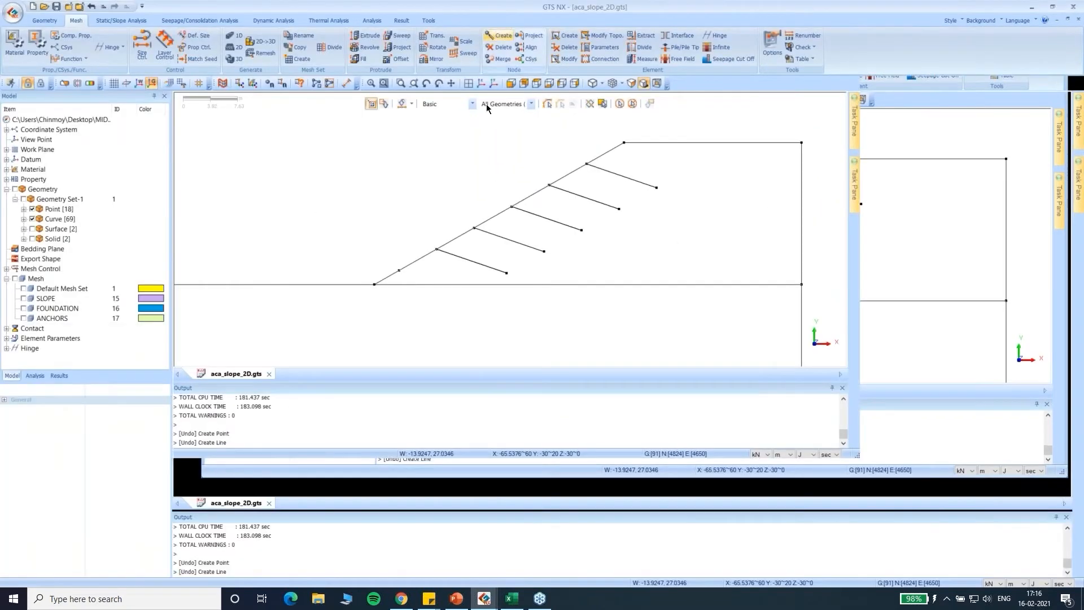
scroll(809, 237, down, 2)
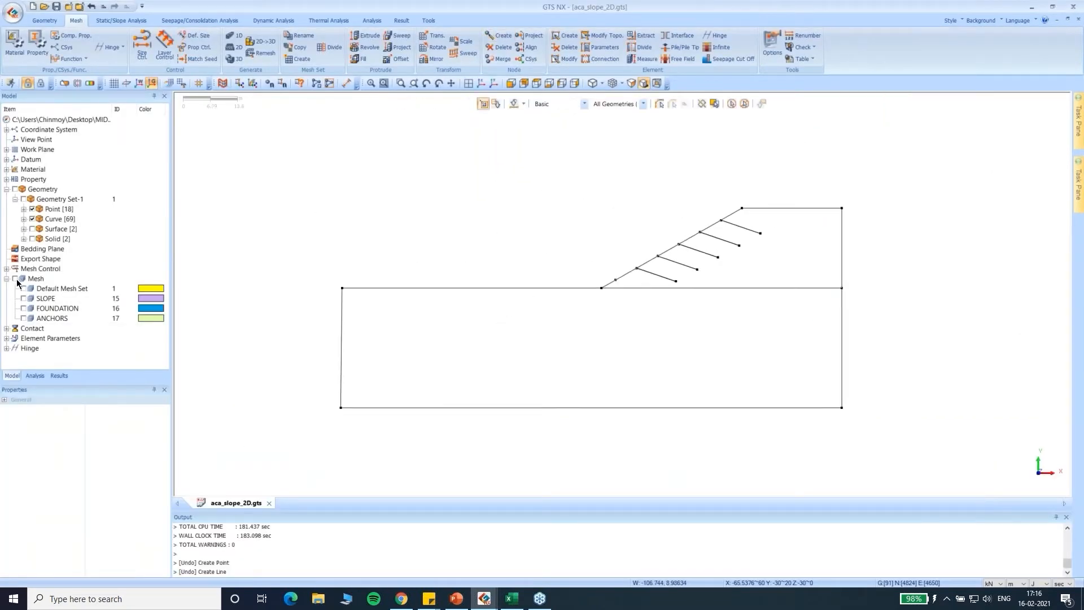
Show all mesh sets and switch to the list of analysis results.
click(16, 279)
click(40, 85)
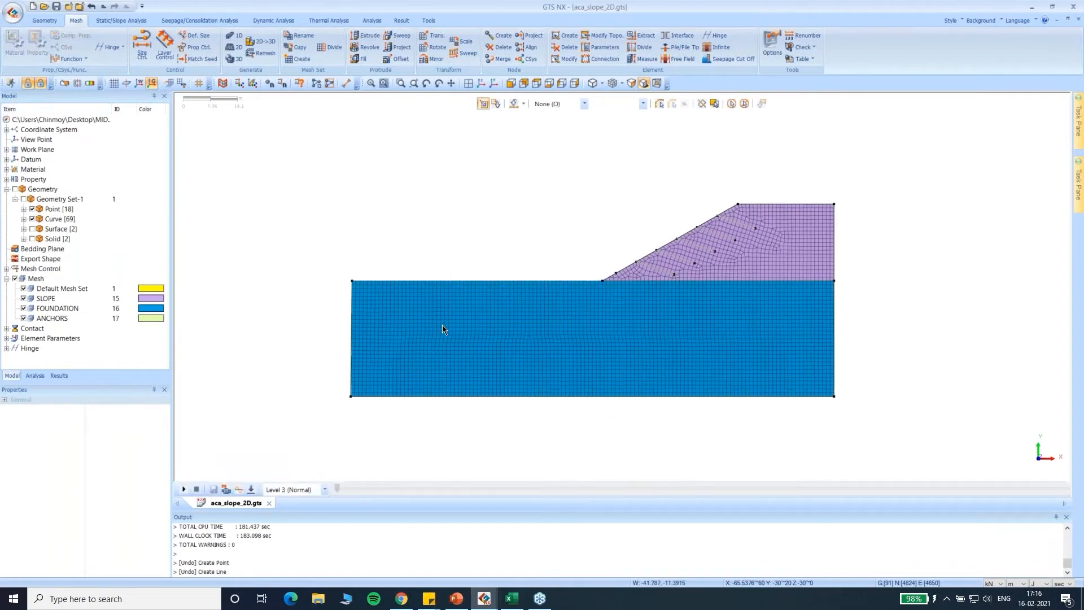
click(59, 376)
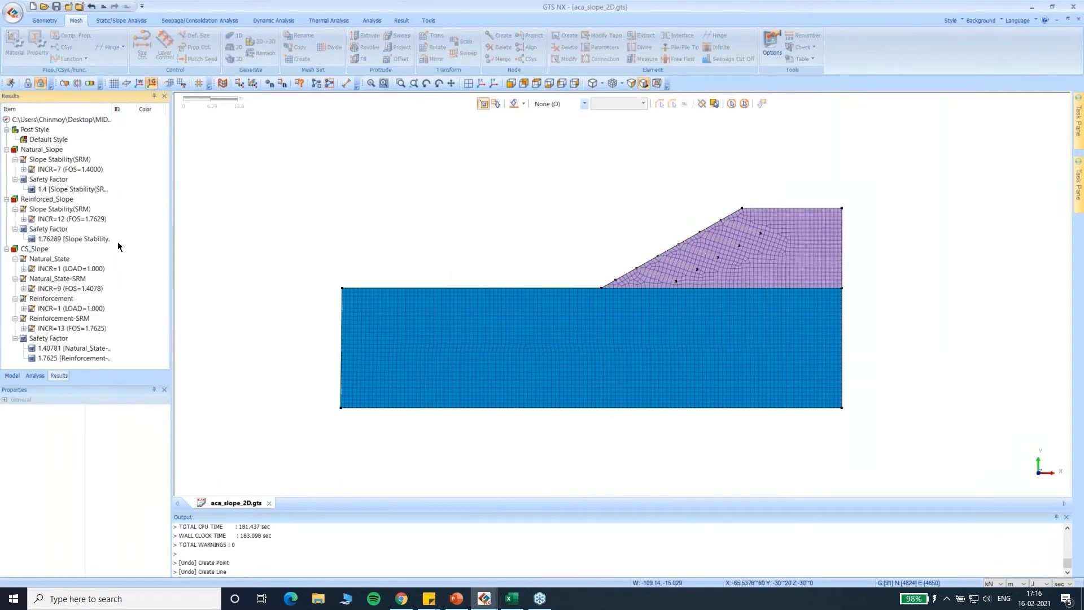
Display the total translation contour of the Natural_Slope SRM result with vectors turned off.
double_click(51, 169)
double_click(65, 178)
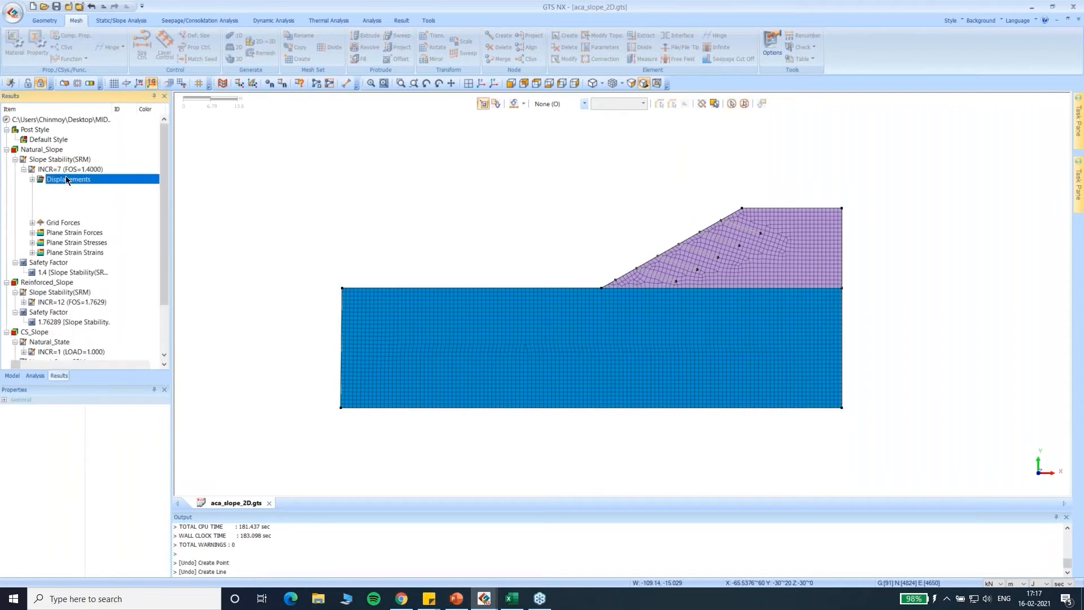
double_click(72, 189)
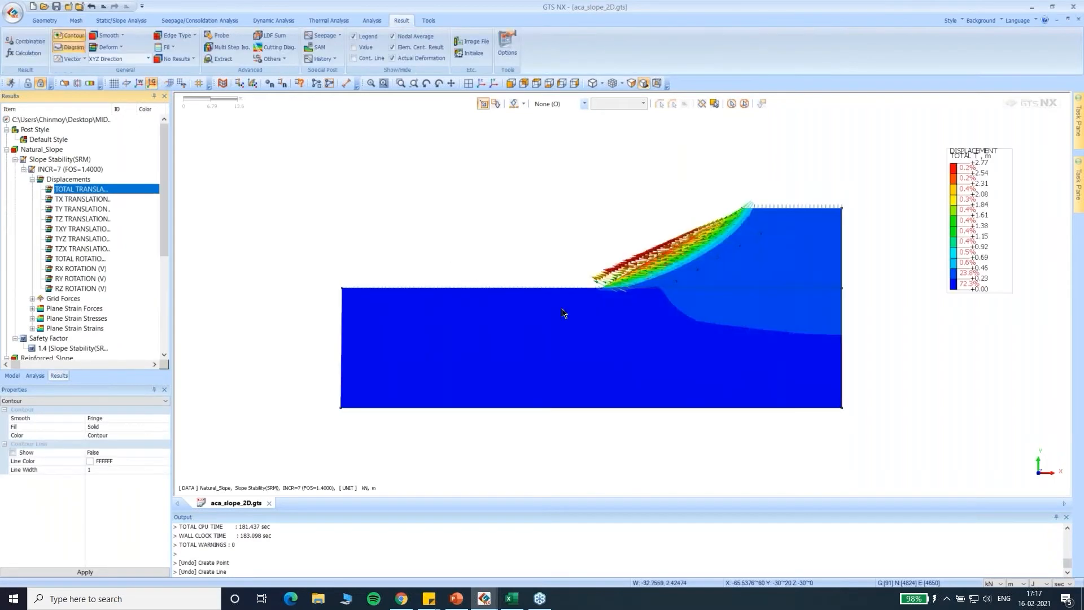
scroll(714, 235, up, 1)
click(79, 58)
click(76, 71)
scroll(760, 231, up, 2)
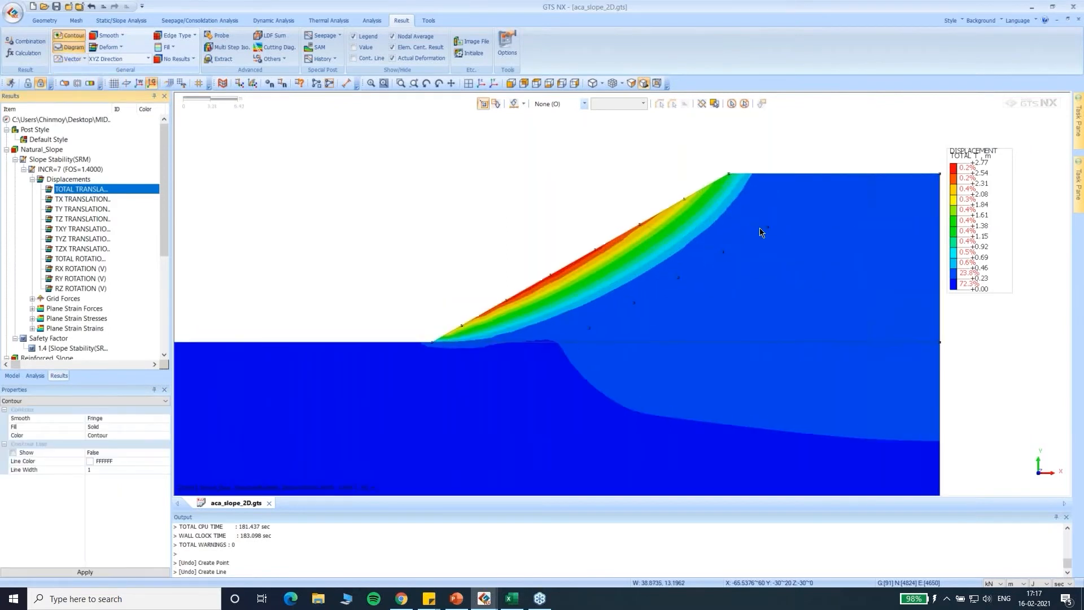
Apply Auto-Range to the legend of the natural slope's total displacement contour.
scroll(760, 216, down, 3)
right_click(964, 204)
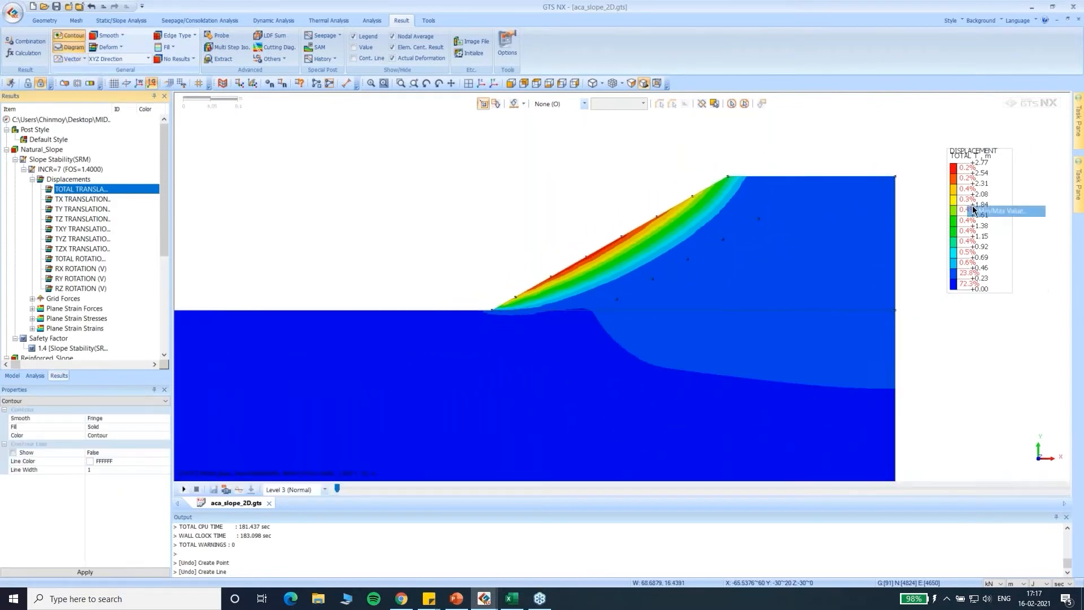
click(975, 211)
click(1071, 213)
right_click(978, 202)
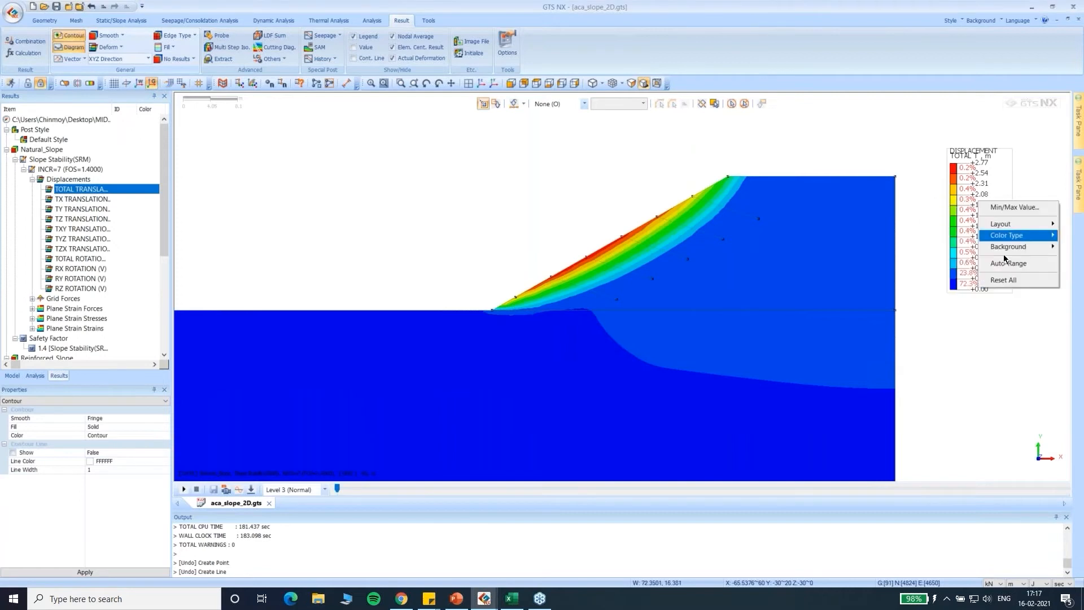
click(1011, 263)
Turn on displacement vectors for the natural slope's total translation plot and inspect the sliding zone.
scroll(667, 219, up, 4)
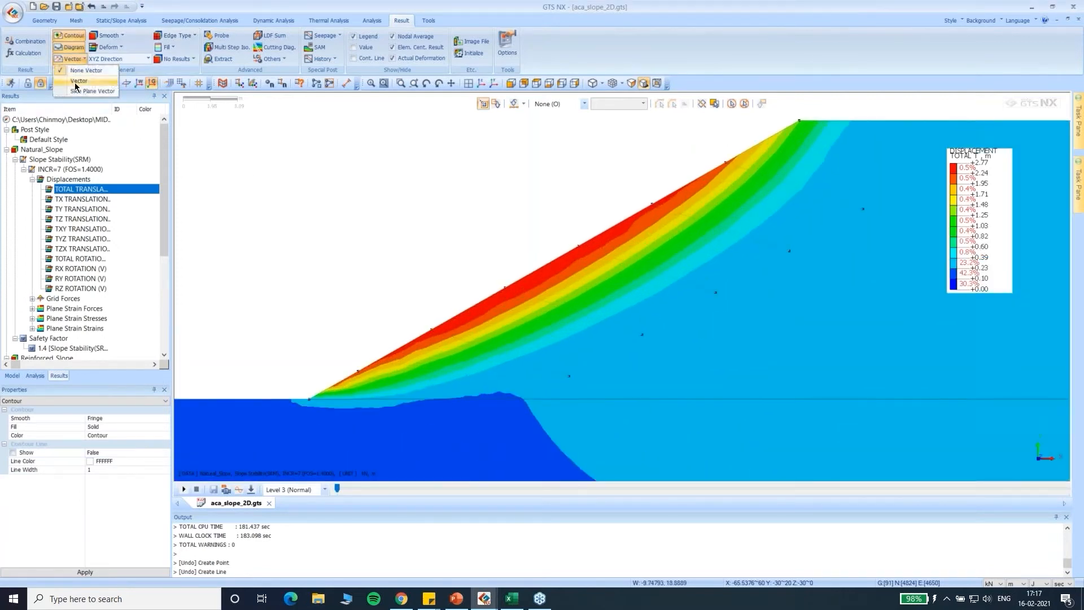
scroll(669, 283, down, 2)
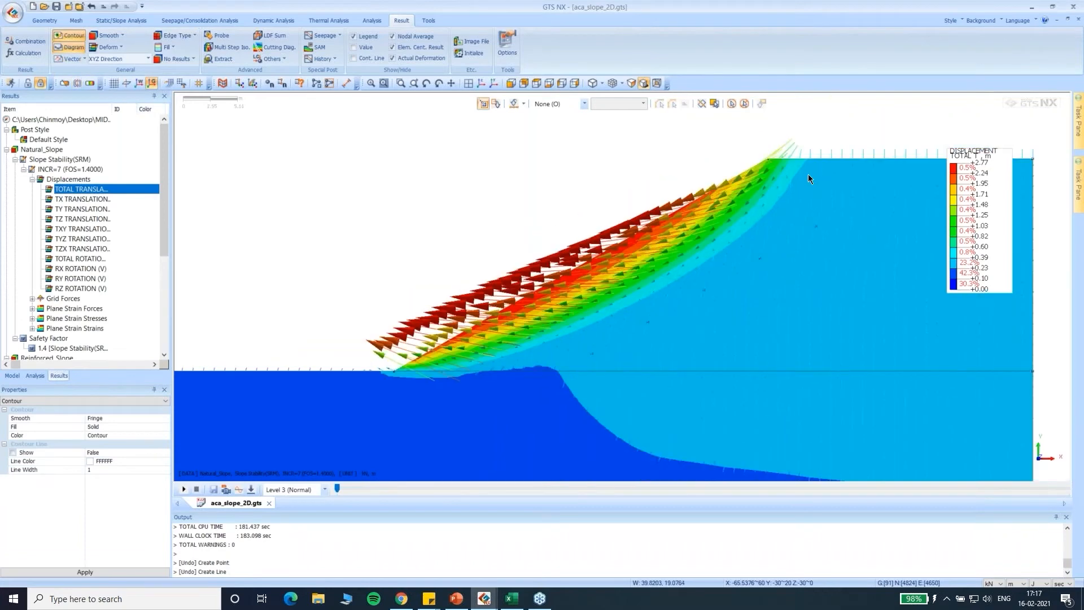
scroll(620, 265, down, 3)
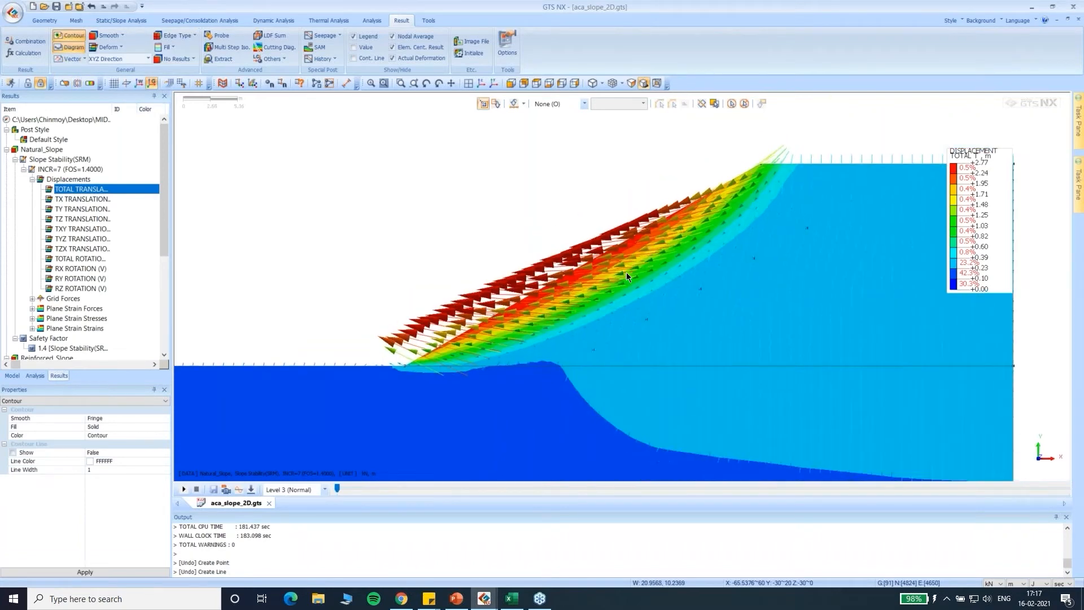
Display the TX and TY translation results of Natural_Slope one after the other.
click(86, 199)
scroll(589, 262, up, 3)
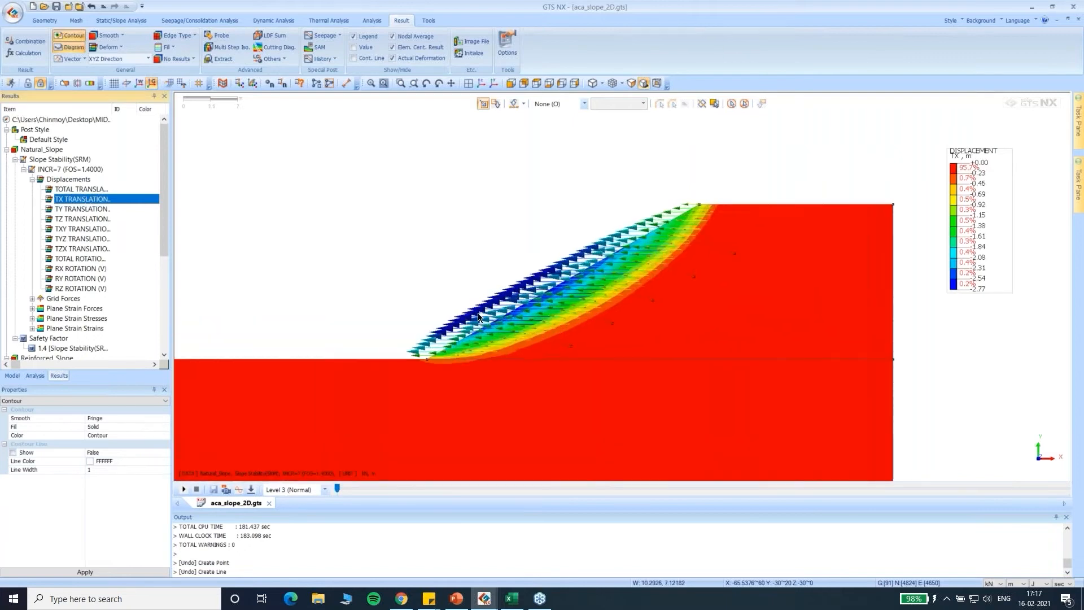
click(77, 209)
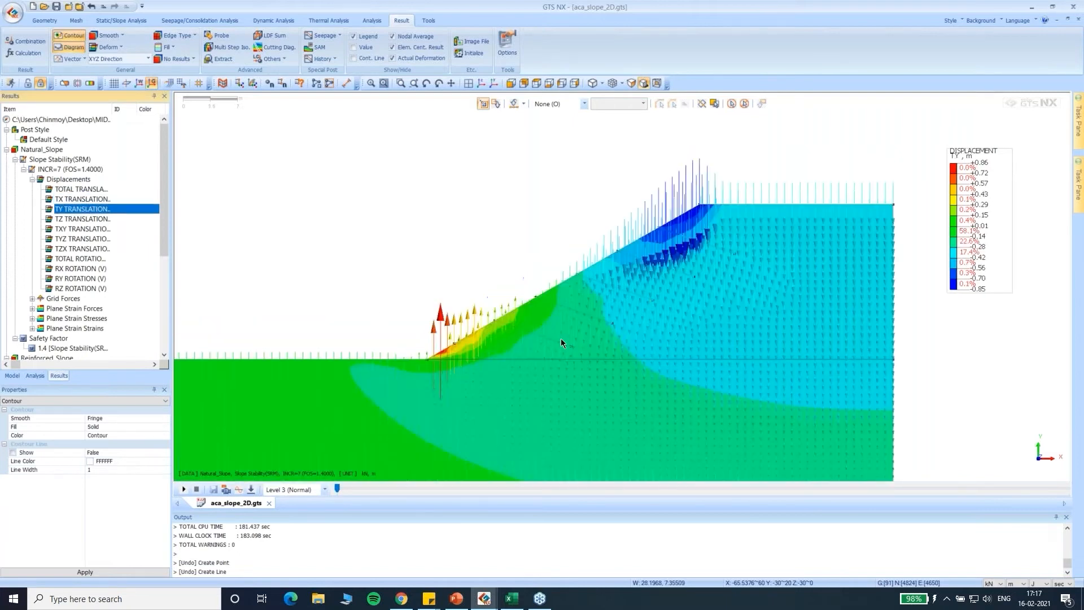
scroll(76, 246, down, 6)
Display the E-EQUIVALENT plane strain strain result of Natural_Slope with an auto-ranged legend.
drag(161, 259, 164, 239)
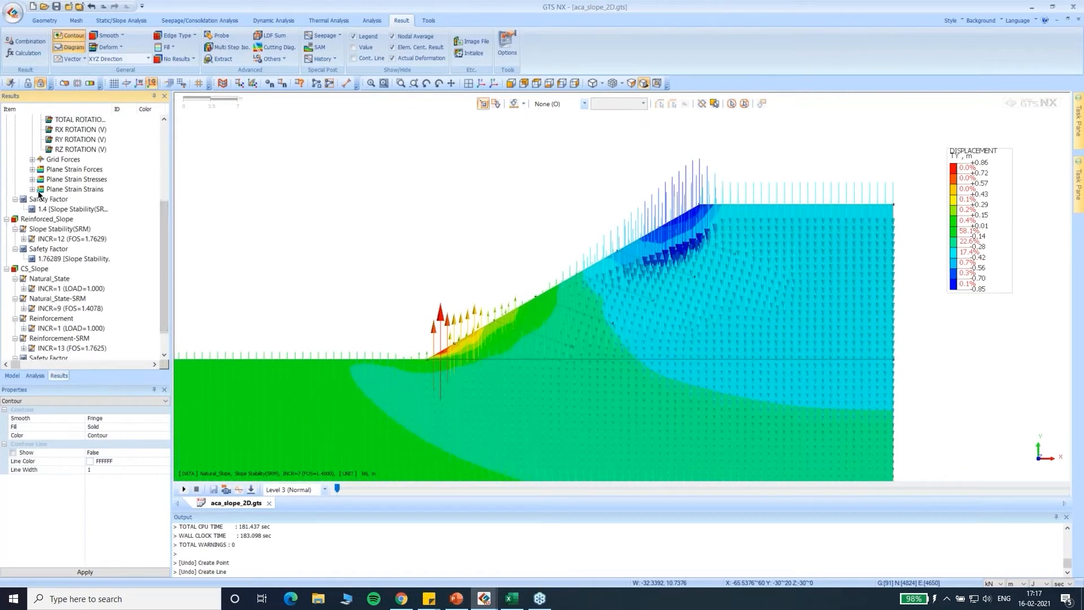
click(32, 189)
click(80, 207)
scroll(636, 242, down, 1)
right_click(984, 232)
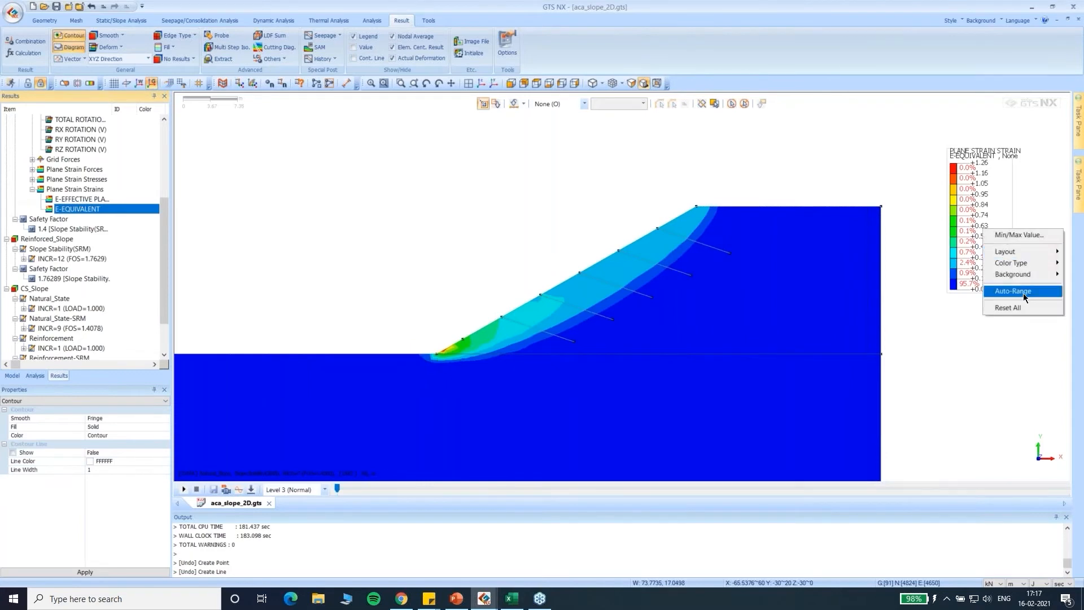
click(1023, 291)
scroll(768, 275, down, 1)
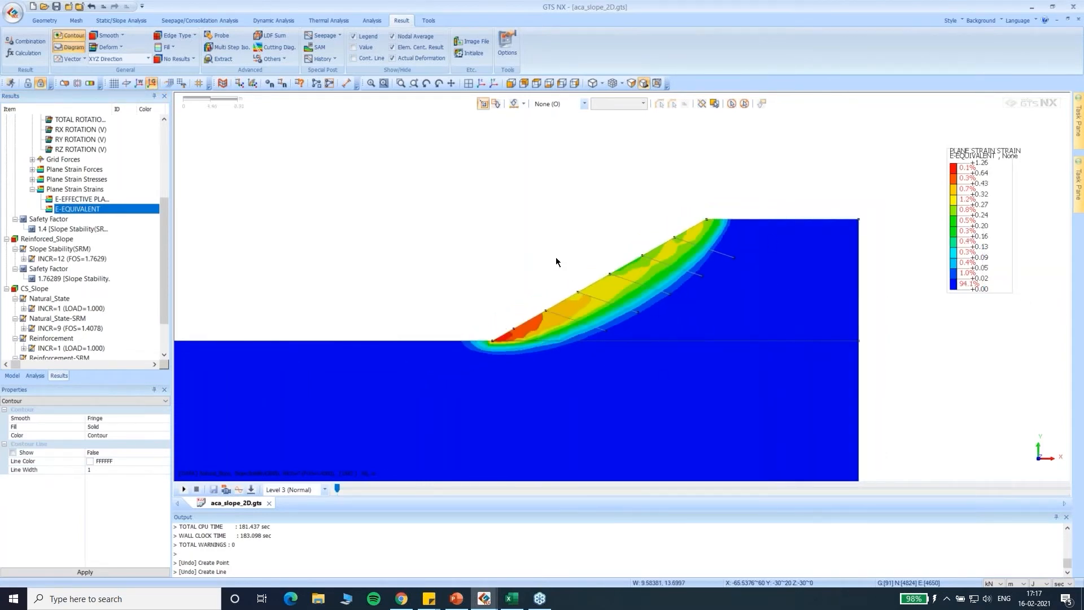
scroll(504, 274, down, 1)
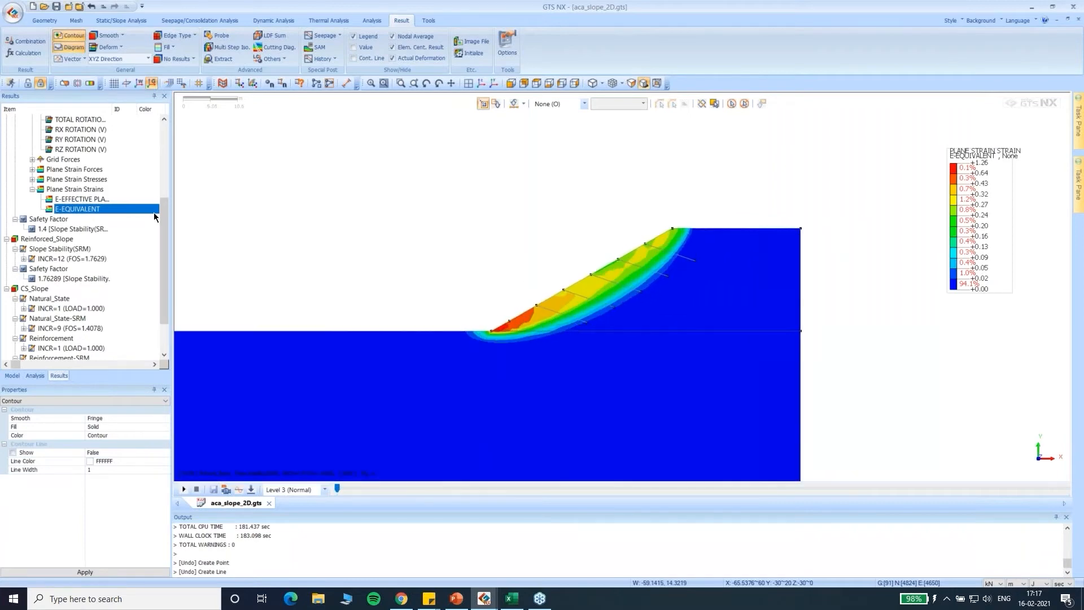
Select the natural slope's safety factor result, and display the total translation result of the Reinforced_Slope SRM analysis.
click(60, 231)
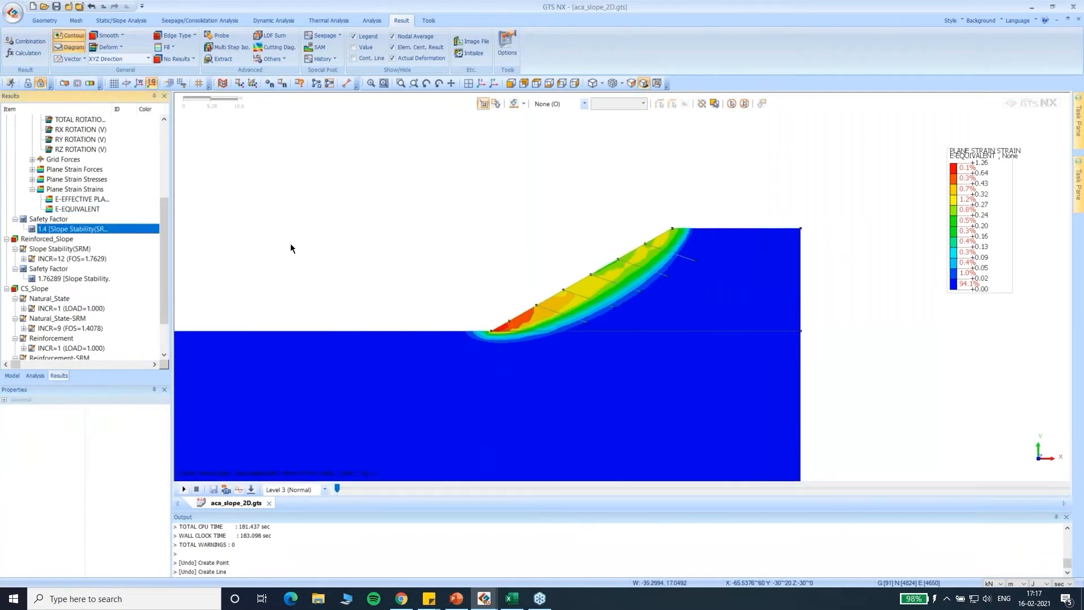
scroll(86, 212, down, 2)
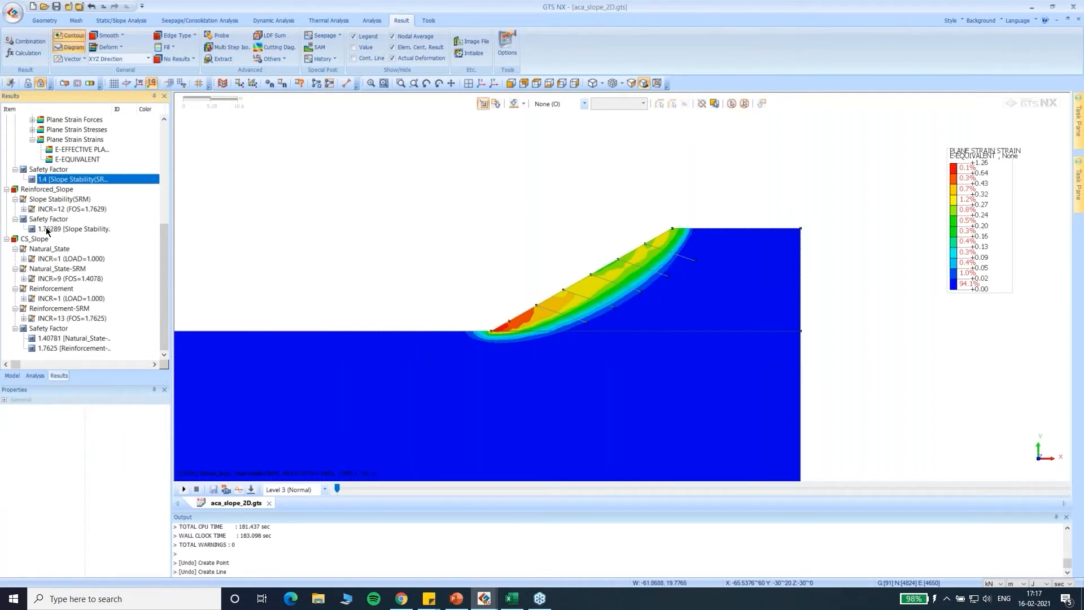
click(24, 209)
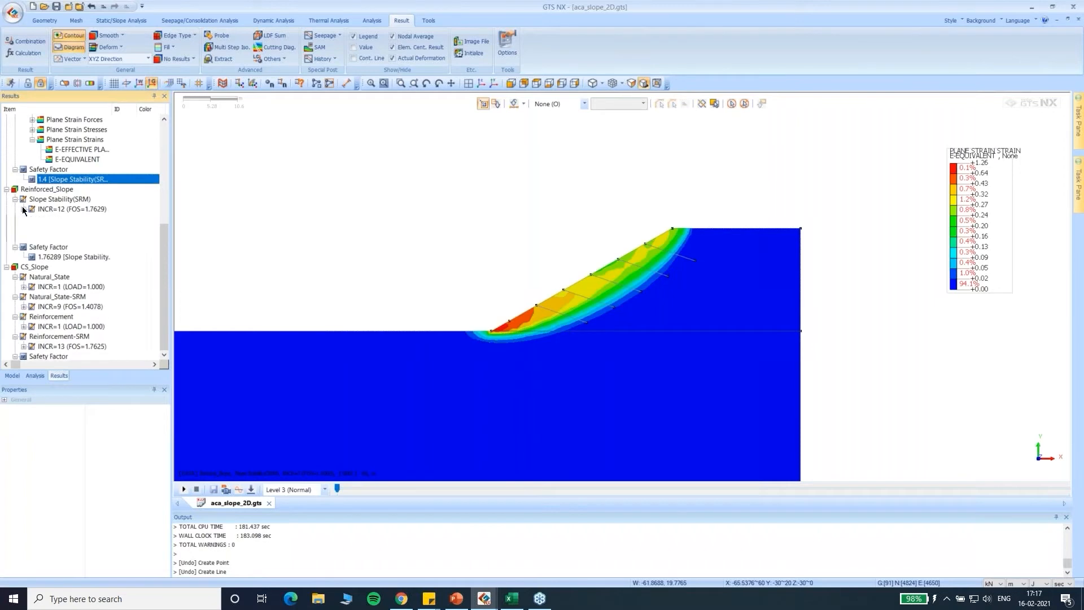
click(32, 219)
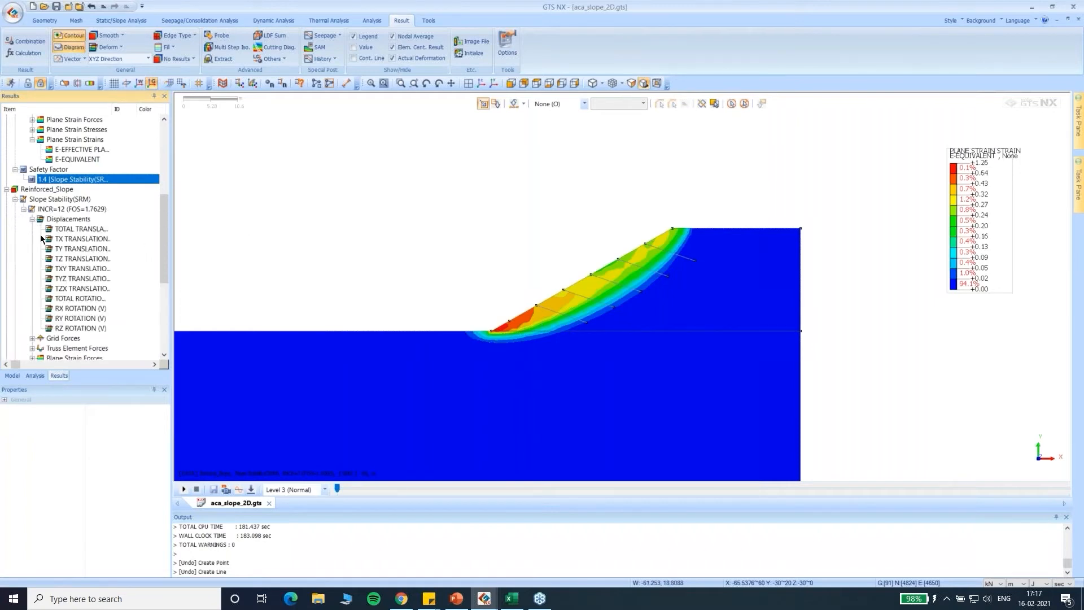
double_click(84, 228)
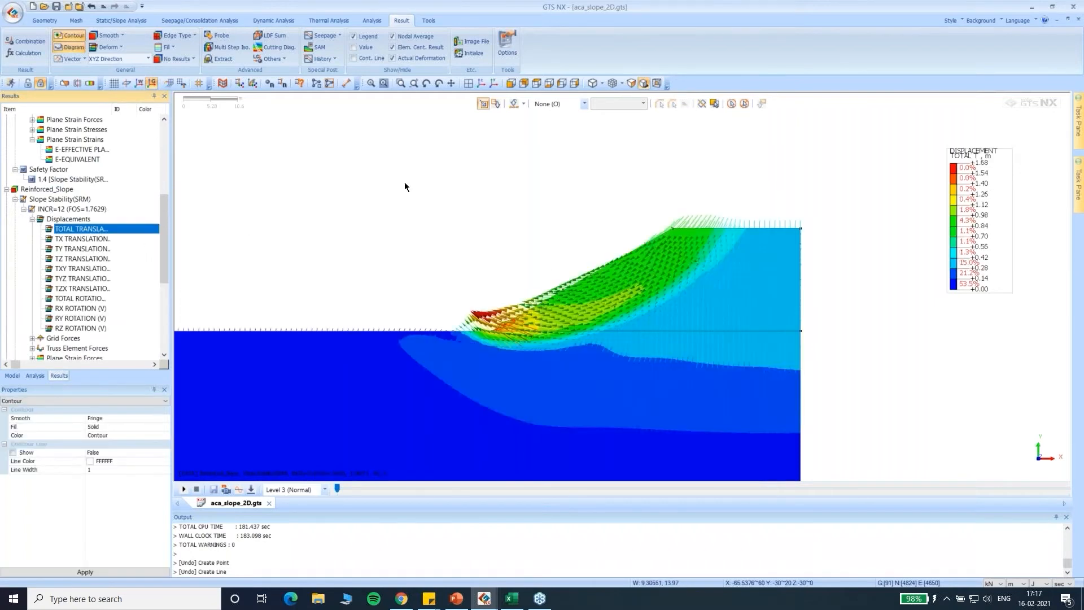
Turn off the vectors, apply Auto-Range to the reinforced slope's total displacement legend, and inspect the slip zone around the nails.
click(86, 60)
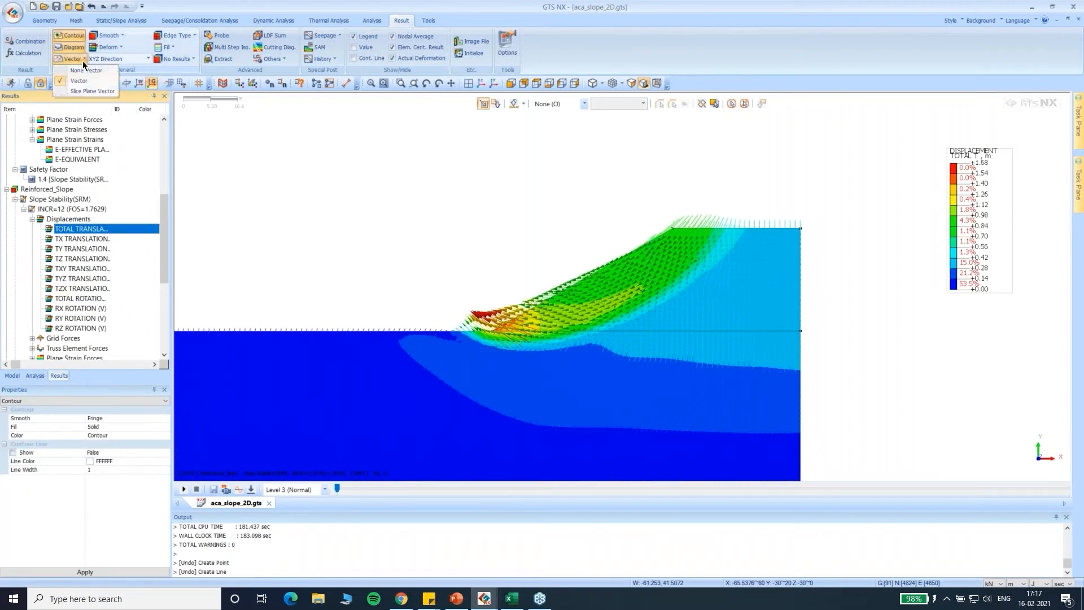
click(86, 70)
right_click(985, 226)
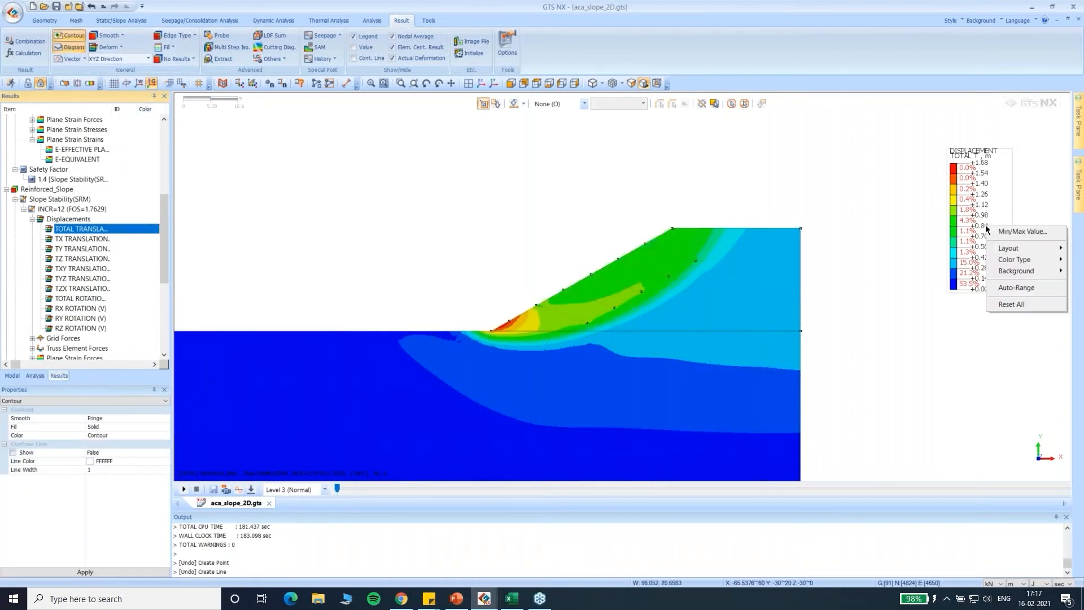
click(1010, 288)
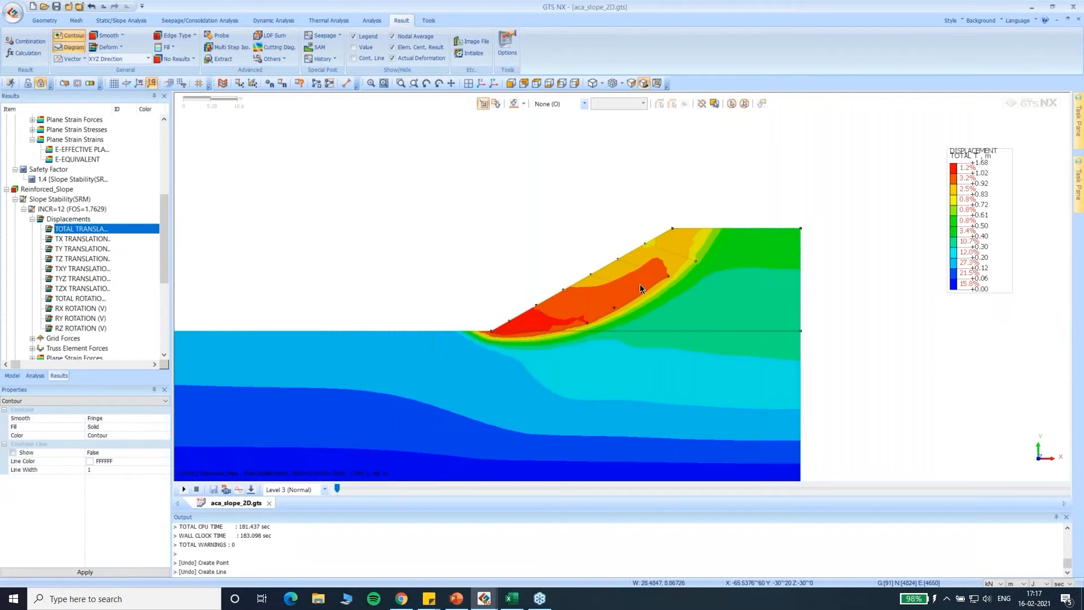
scroll(638, 284, up, 2)
scroll(705, 203, up, 3)
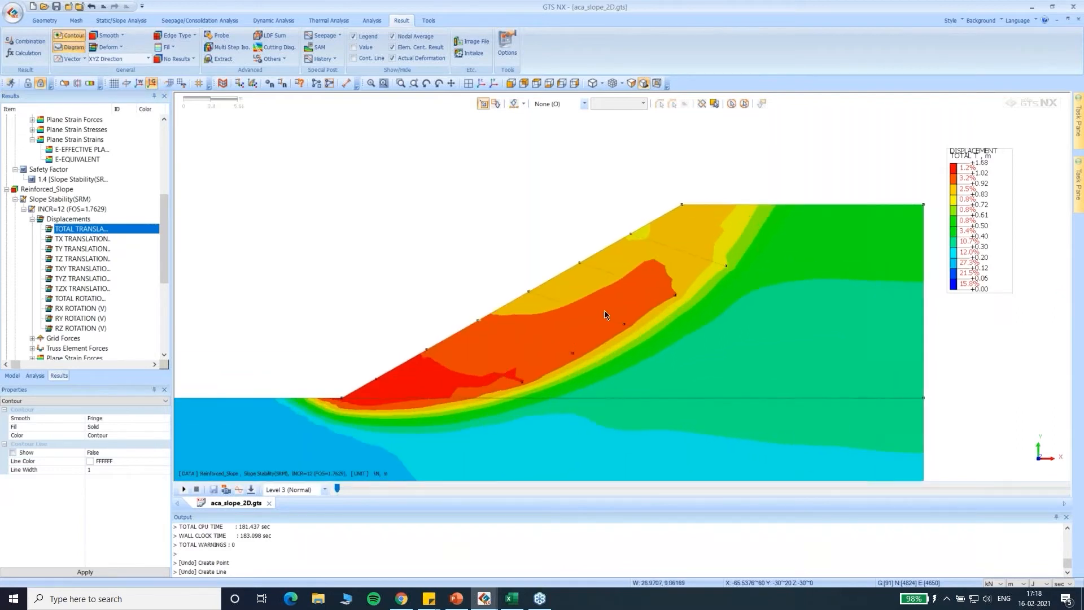
scroll(606, 309, down, 2)
scroll(607, 304, down, 1)
Turn the vectors back on and step through the TX, TY and total translation results of Reinforced_Slope.
click(88, 240)
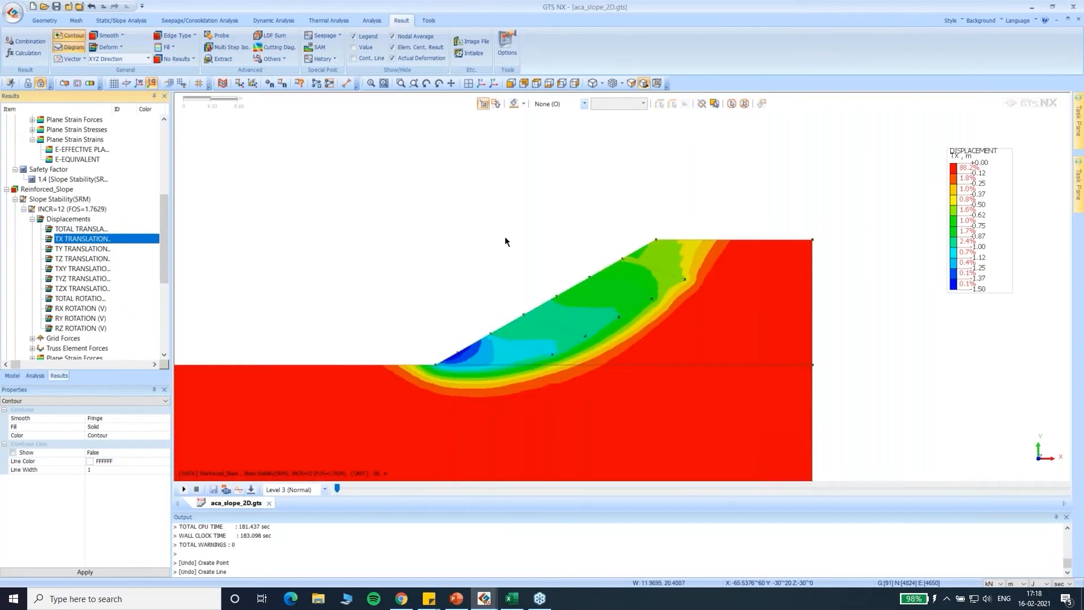
scroll(505, 236, down, 1)
click(72, 59)
click(78, 80)
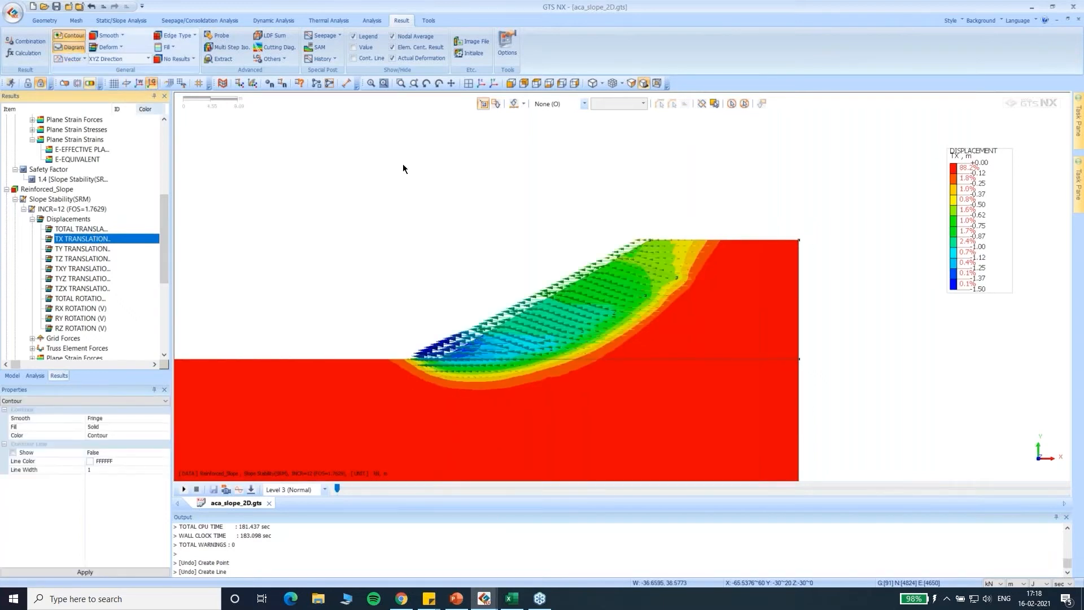
click(97, 249)
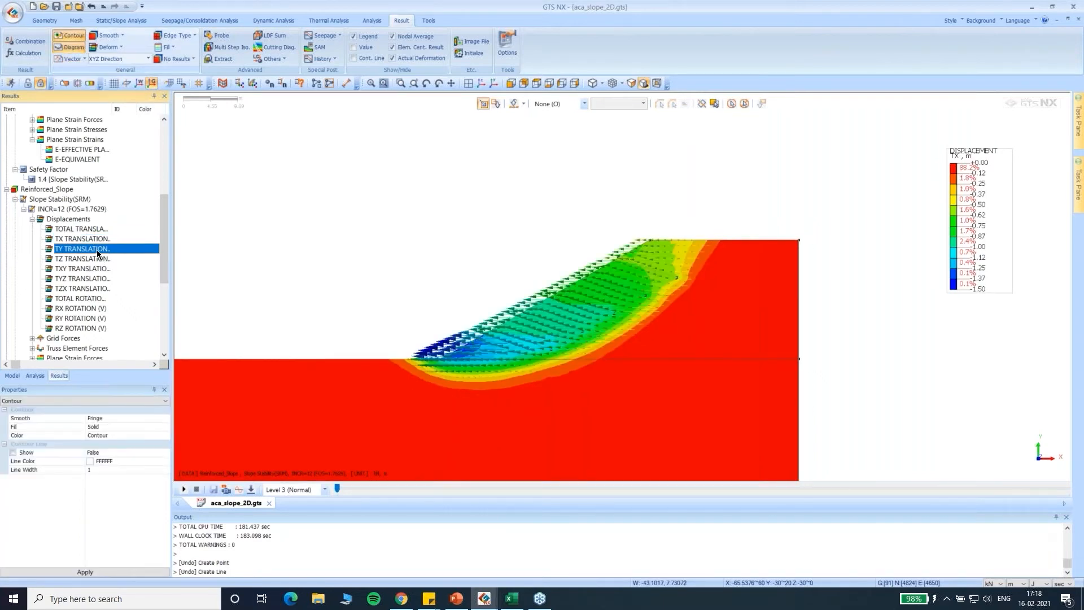
click(91, 228)
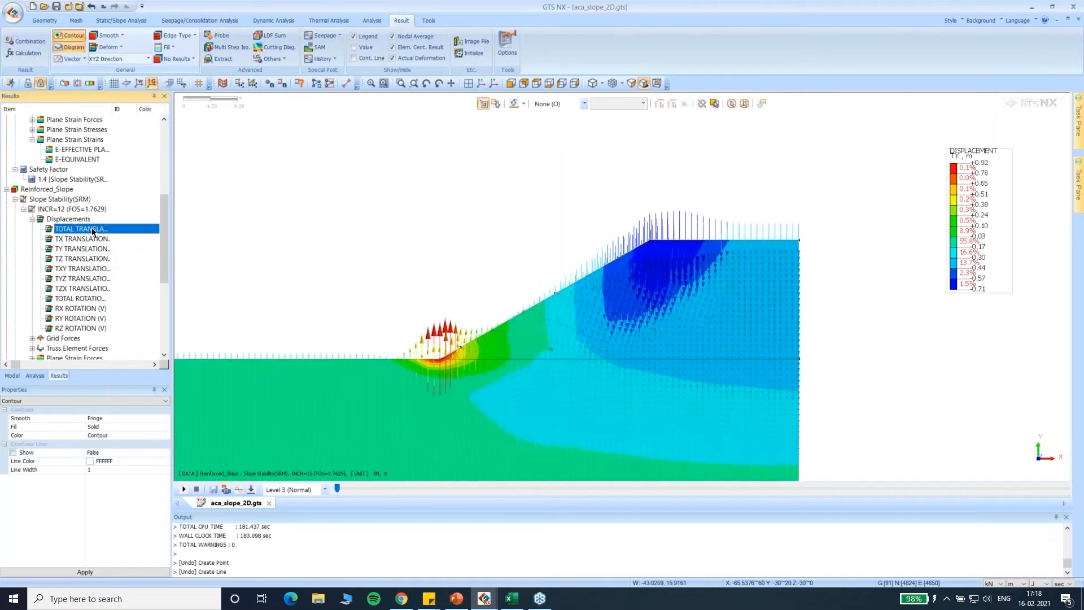
Display the truss element axial force of Reinforced_Slope and examine its distribution along the nails.
scroll(123, 286, down, 6)
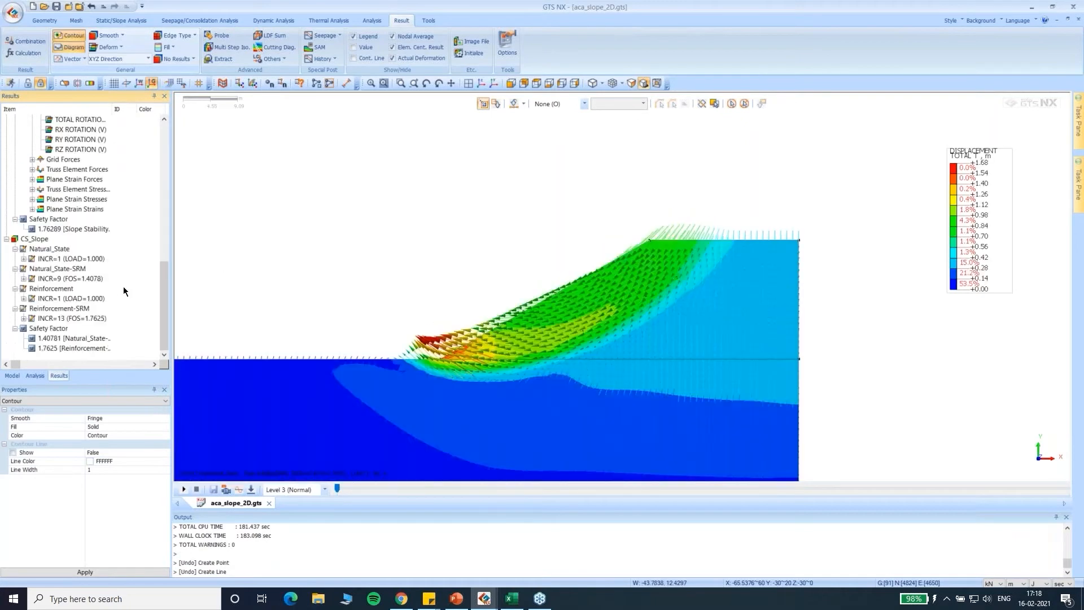
click(32, 169)
click(79, 180)
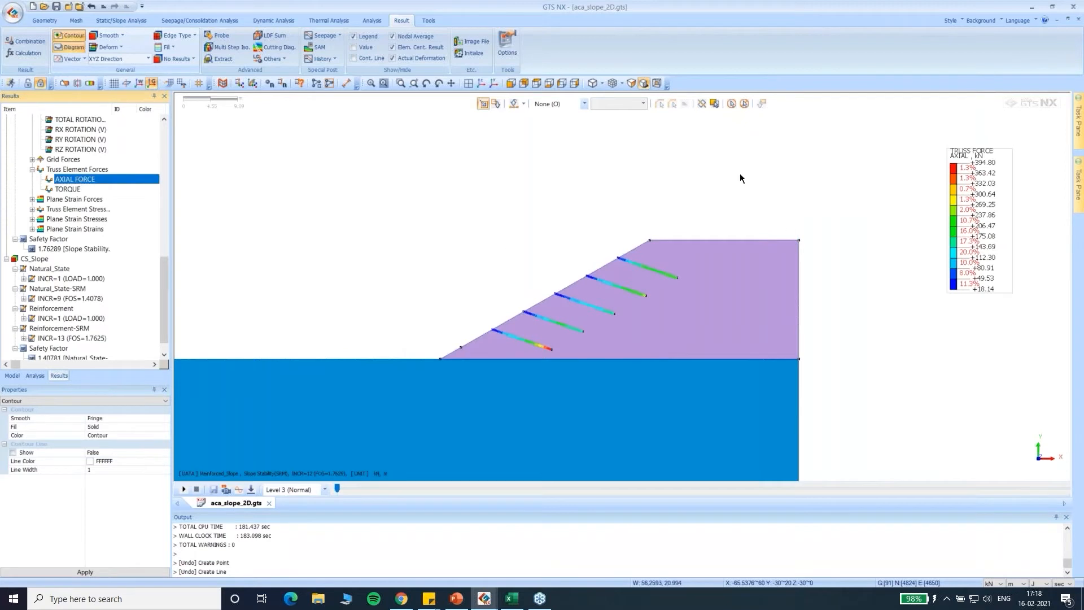
scroll(644, 311, up, 4)
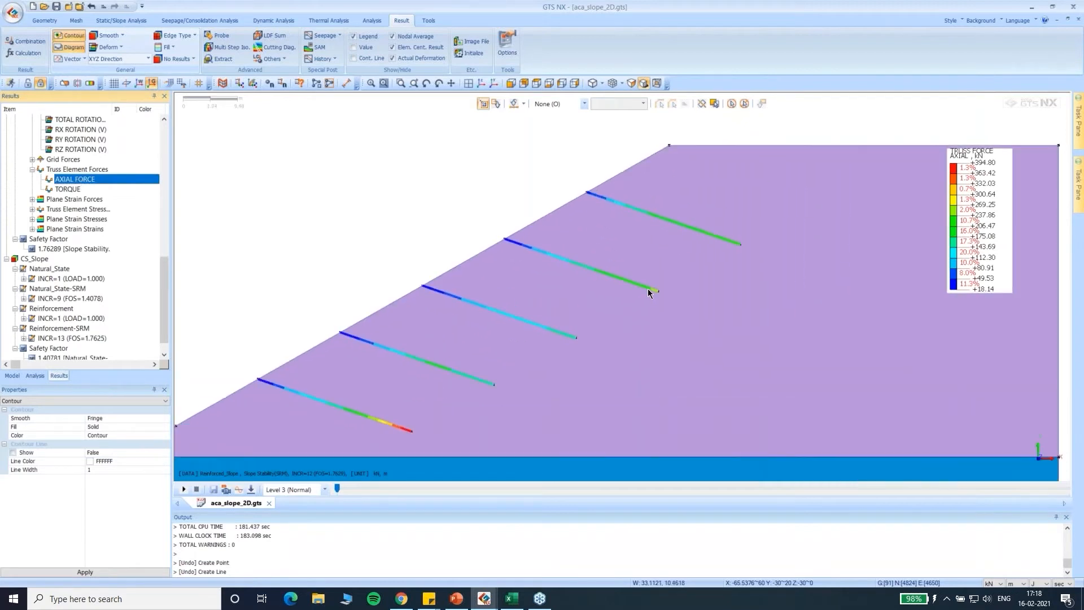
scroll(648, 290, down, 3)
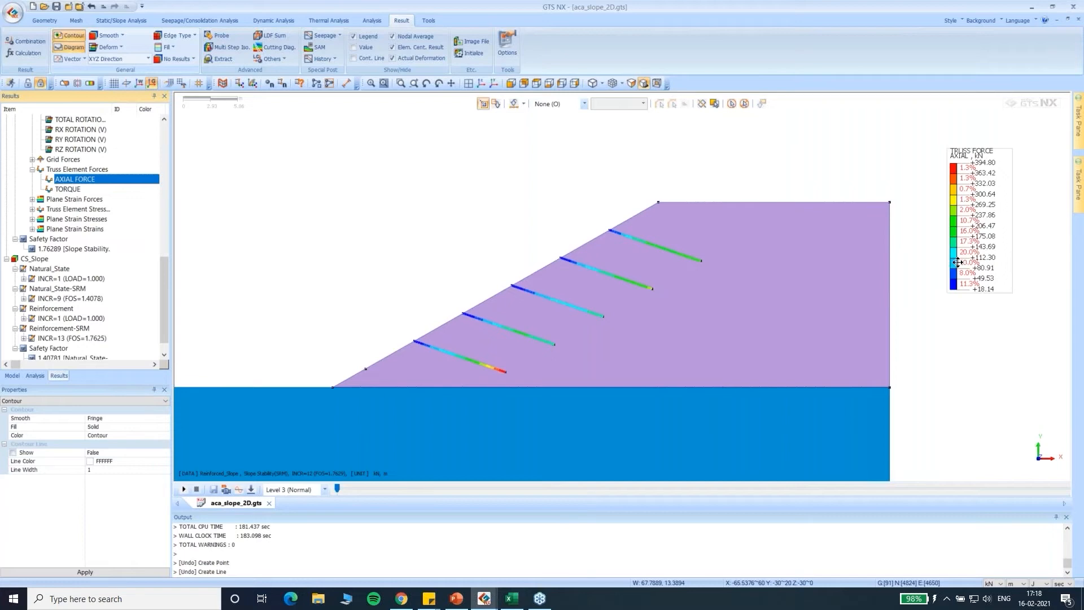
scroll(428, 217, down, 1)
scroll(553, 209, down, 3)
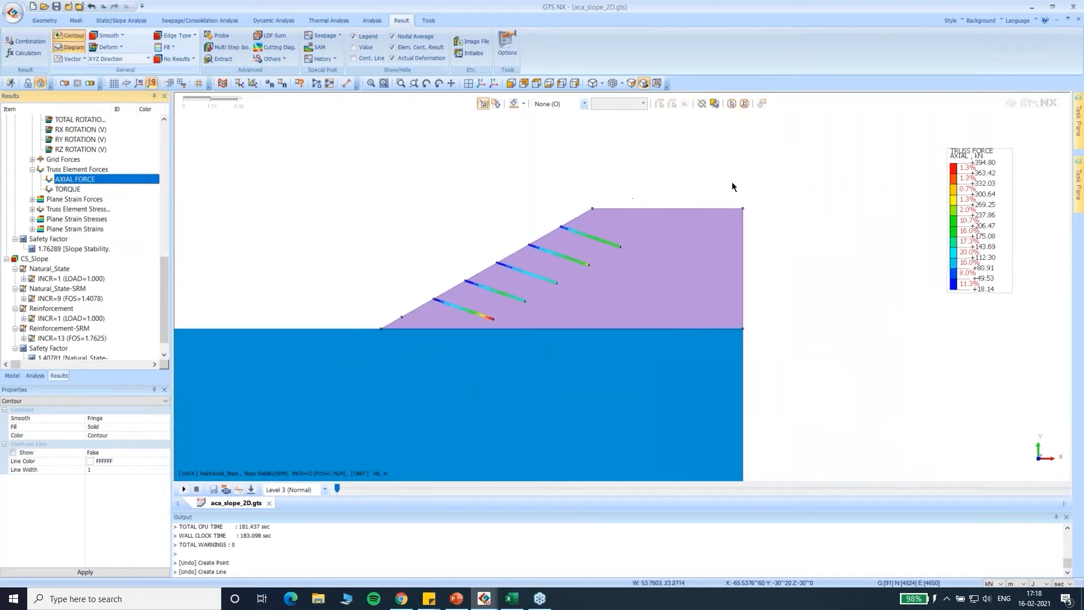
Display the total translation contour of the Reinforced_Slope SRM analysis with the whole slope in view.
scroll(79, 181, up, 6)
click(70, 226)
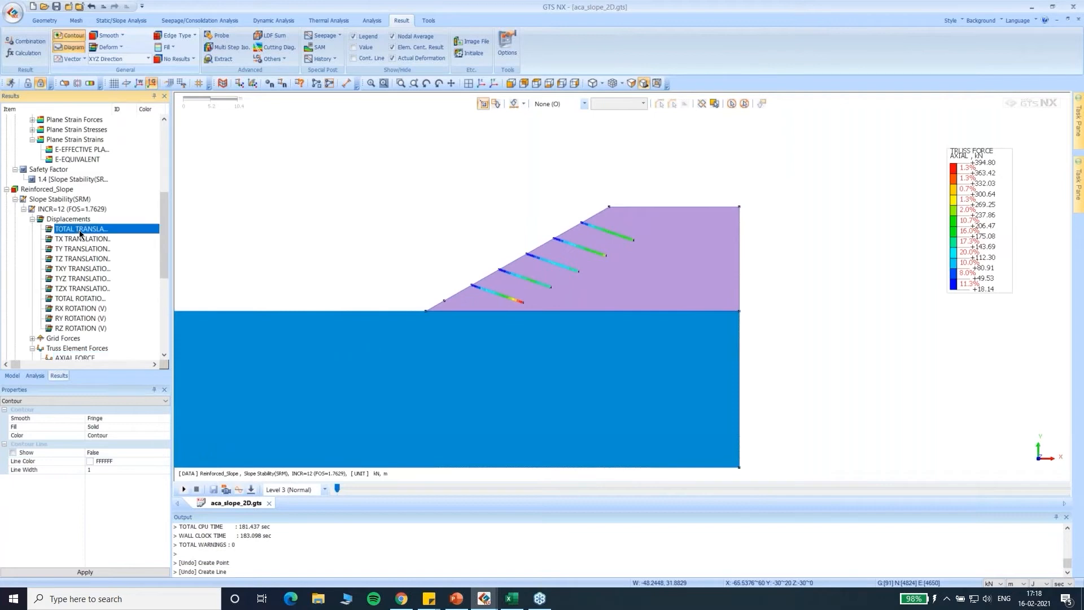
click(510, 84)
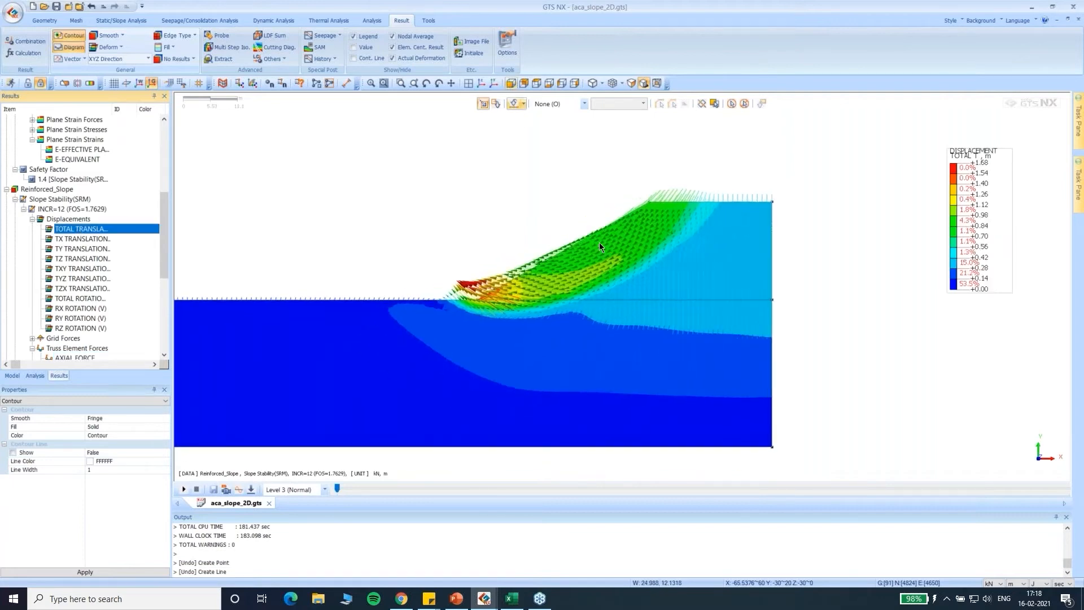
Start a result image export and set its output type to Word.
click(474, 53)
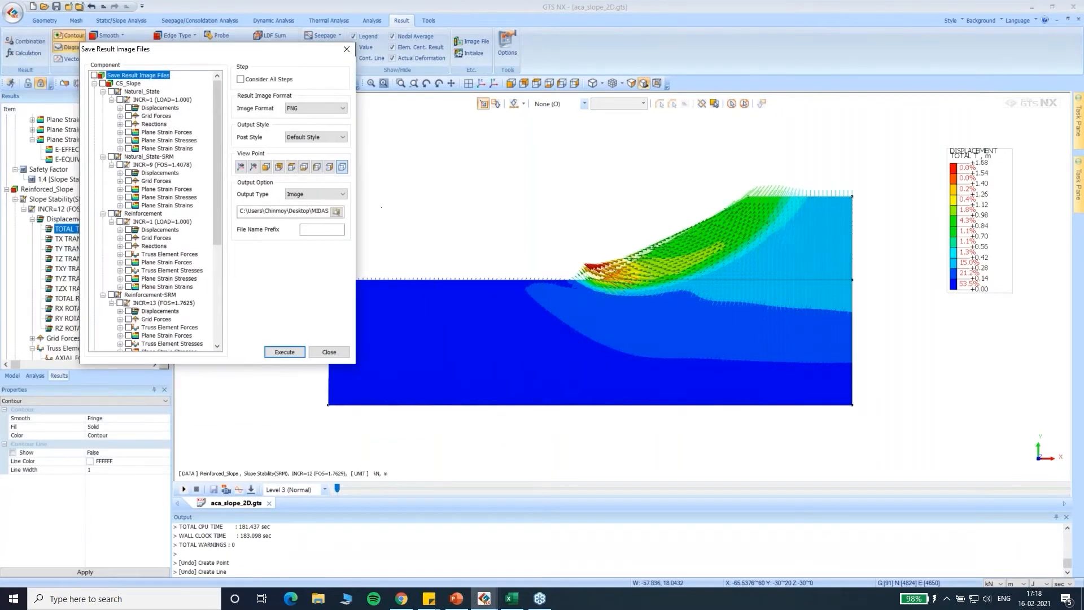
click(295, 193)
click(303, 208)
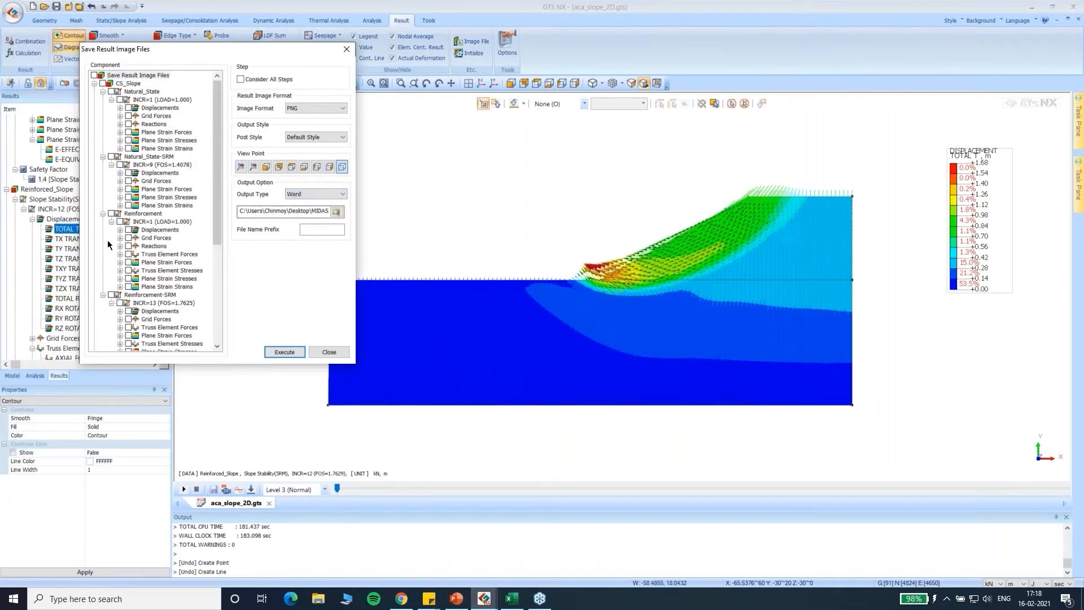
Select the TOTAL, TX and TY translations of Reinforced_Slope and export them to the Word document.
scroll(131, 242, down, 7)
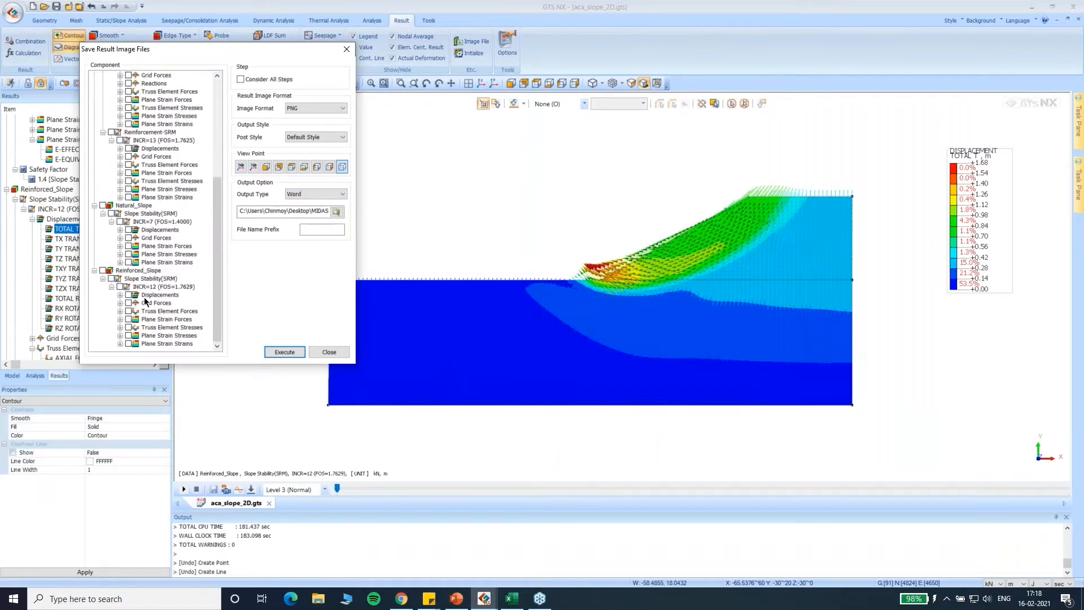
click(120, 295)
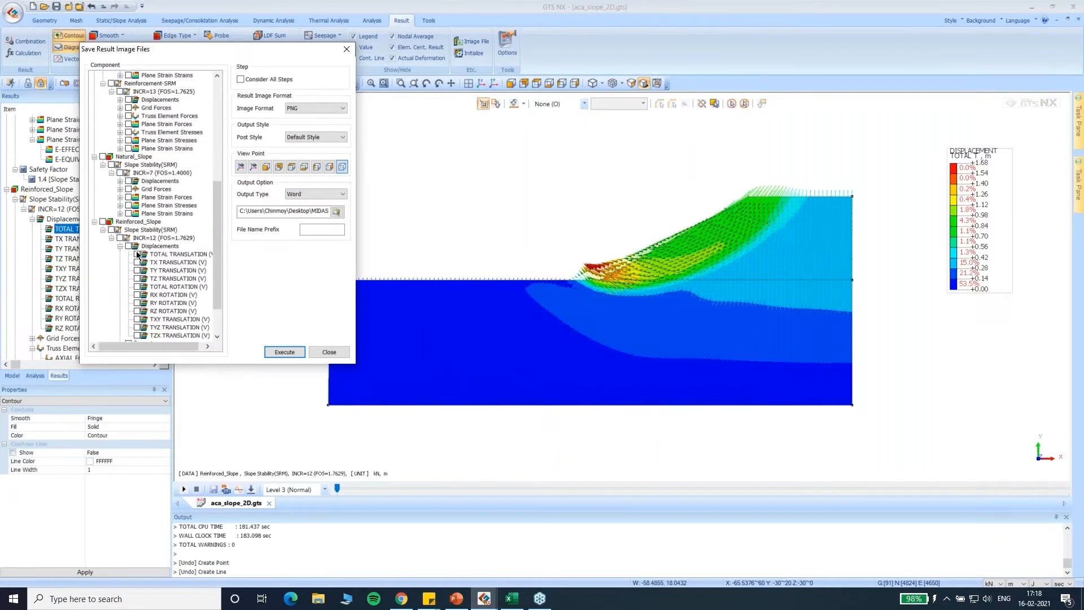
click(137, 255)
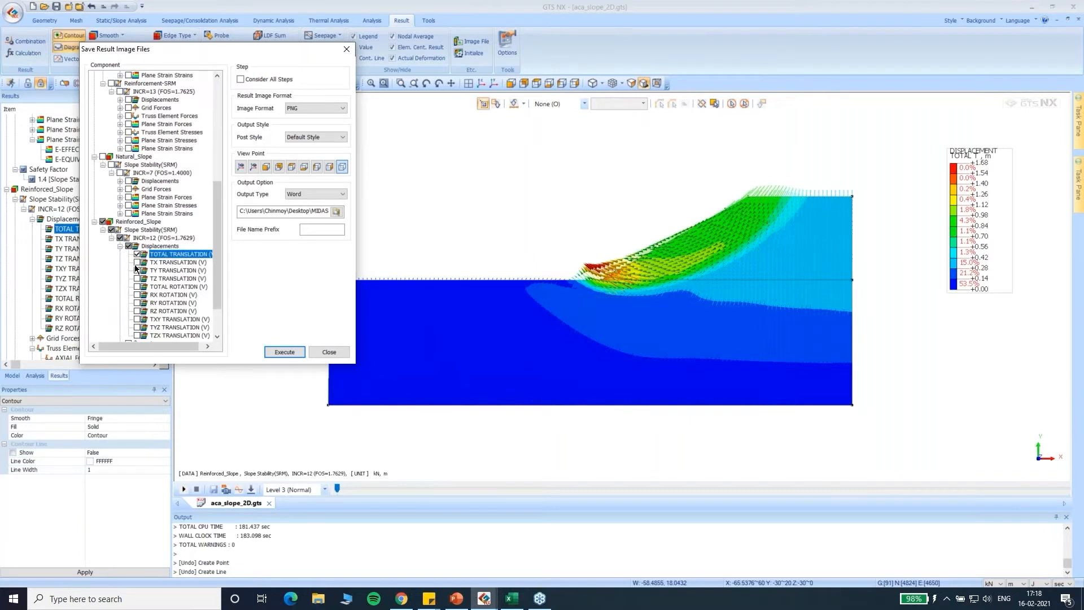
click(137, 263)
click(137, 270)
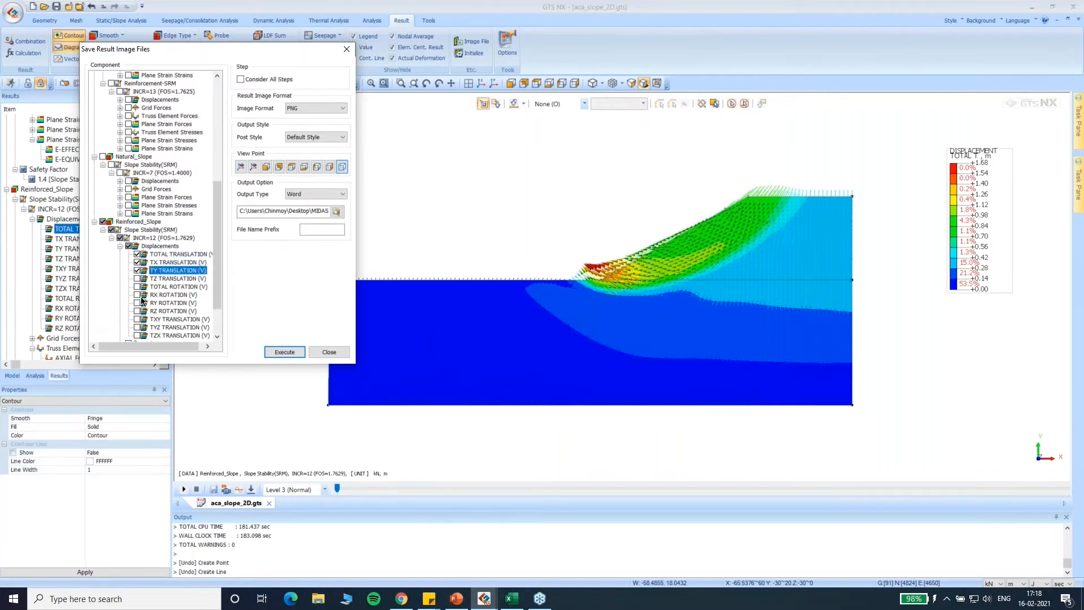
scroll(144, 299, down, 2)
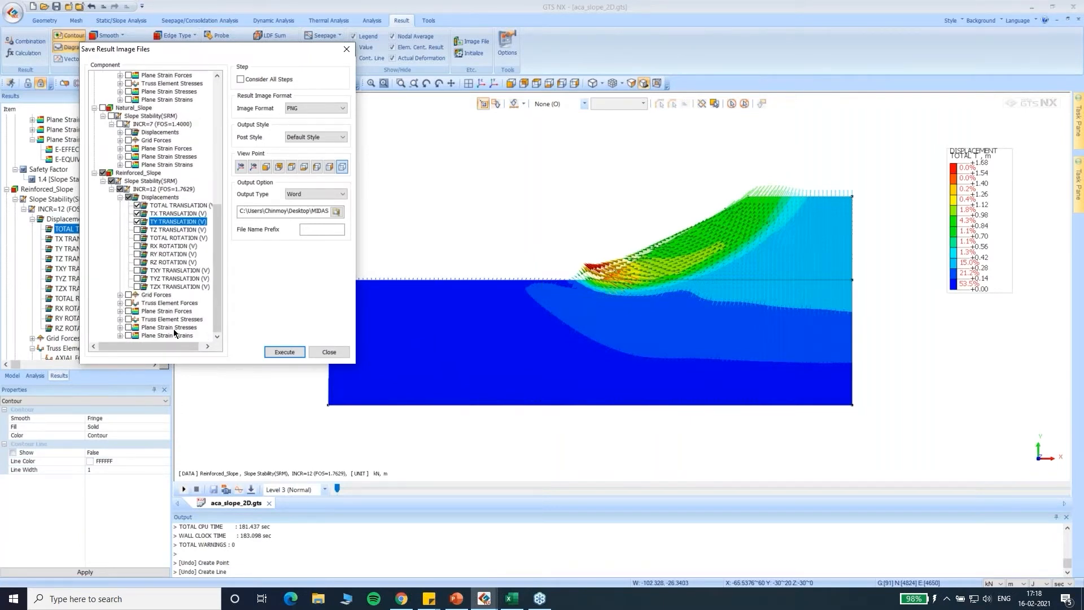
click(285, 352)
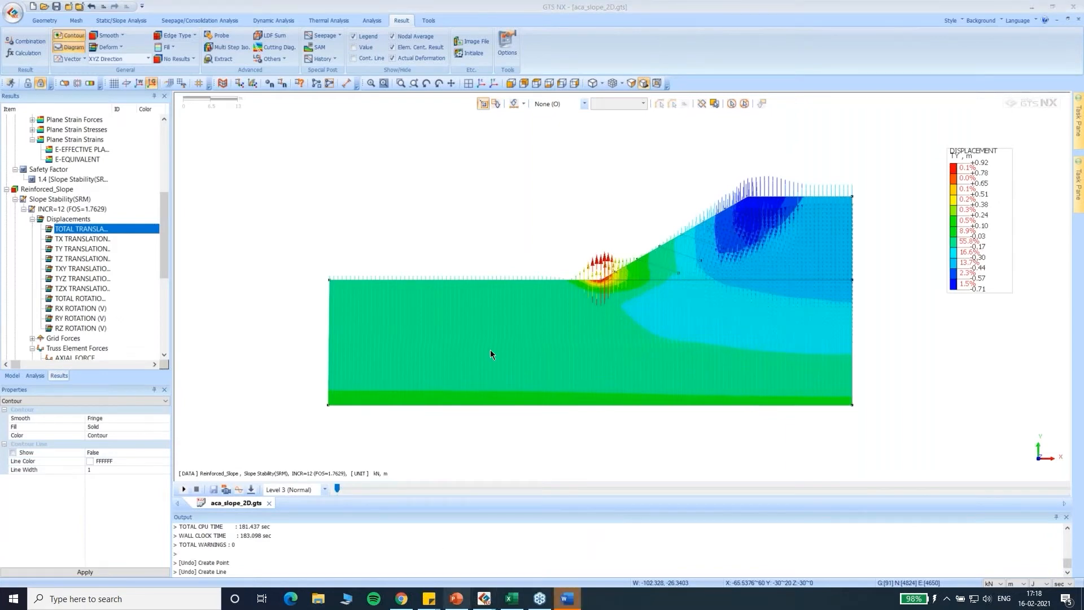
Switch to the exported Word document, reduce its zoom to 180% and review the total, TX and TY displacement images.
click(572, 603)
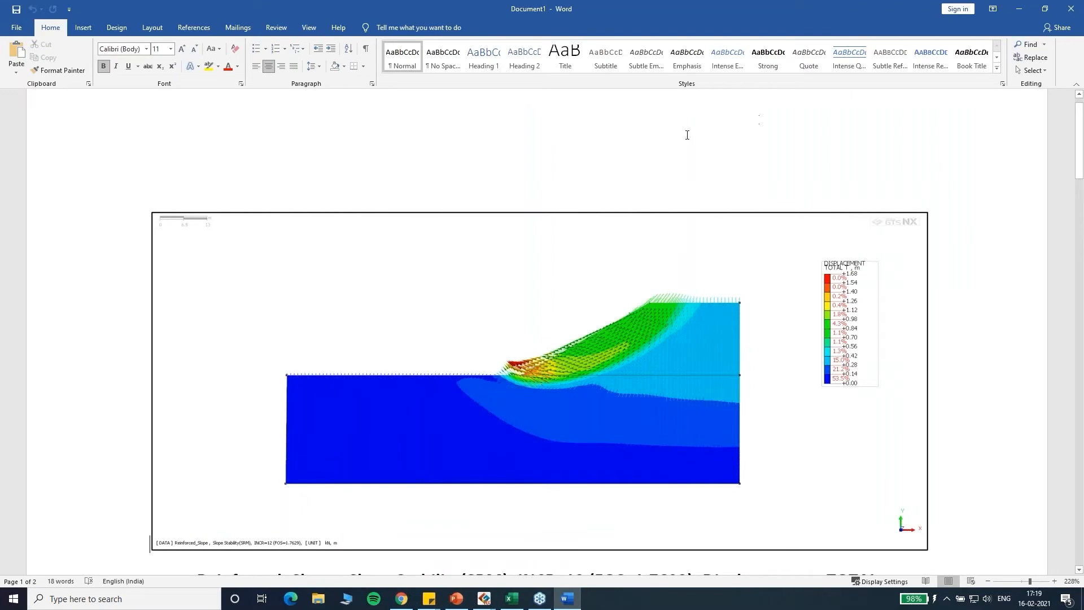
click(987, 581)
click(987, 580)
click(987, 581)
click(987, 581)
click(987, 581)
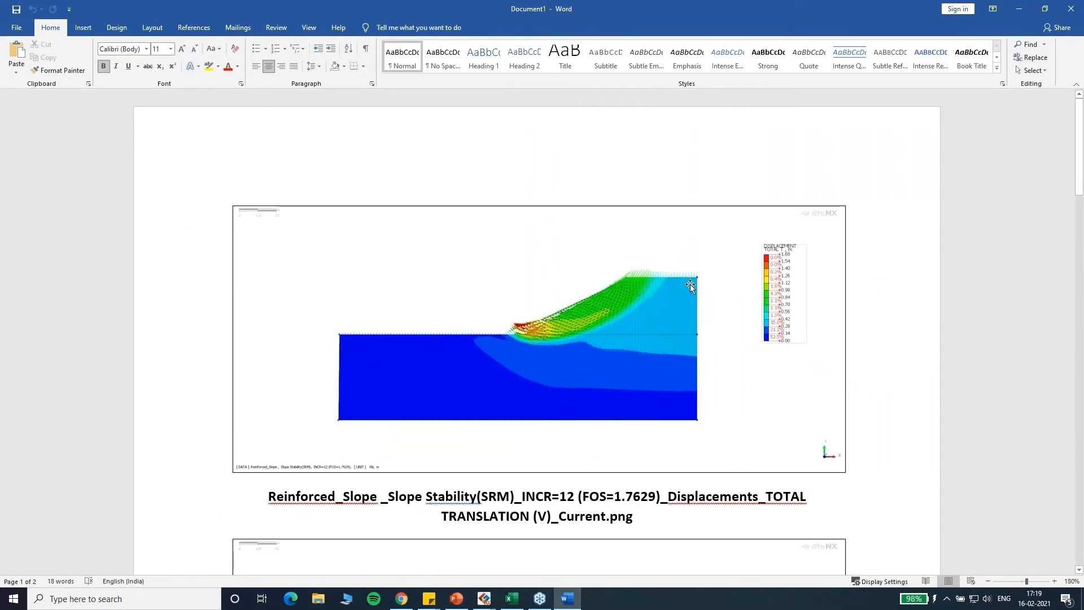
scroll(712, 297, down, 3)
scroll(712, 297, down, 6)
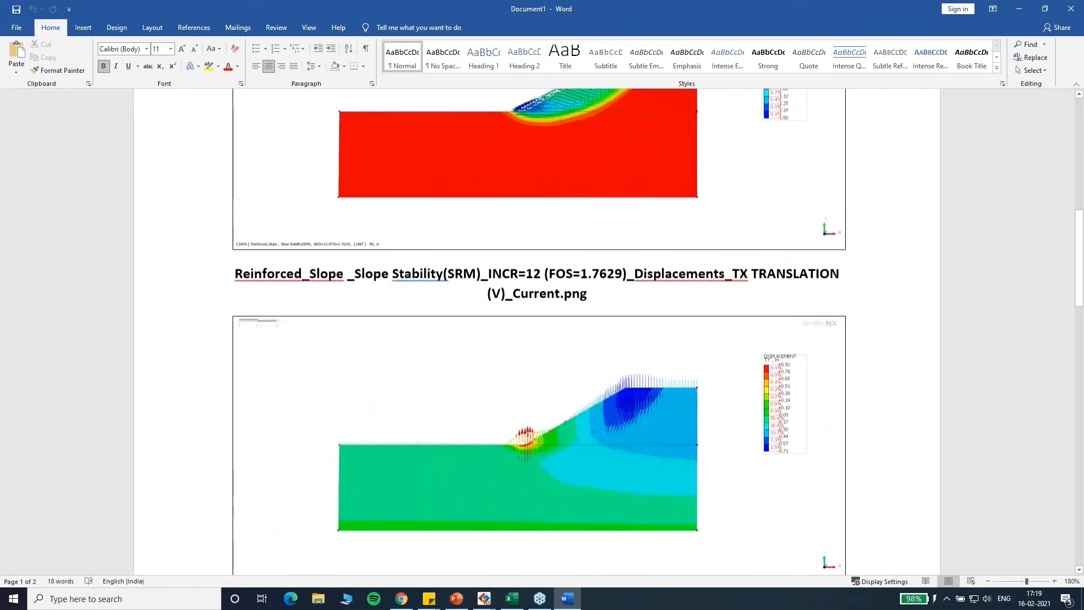
scroll(715, 301, up, 9)
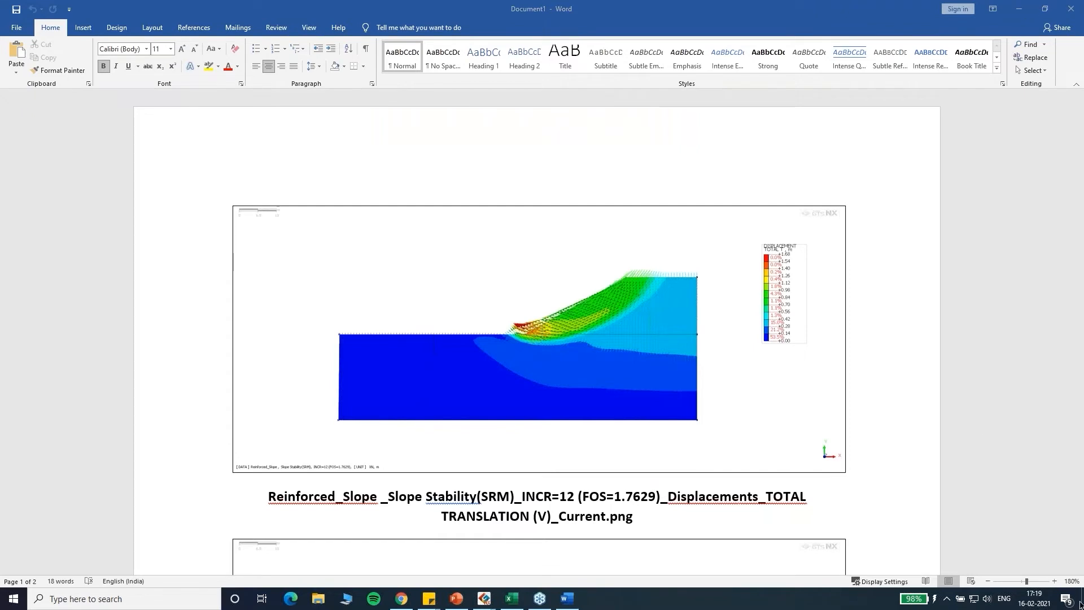
Close the exported Word document and return to the result image export in GTS NX.
click(955, 33)
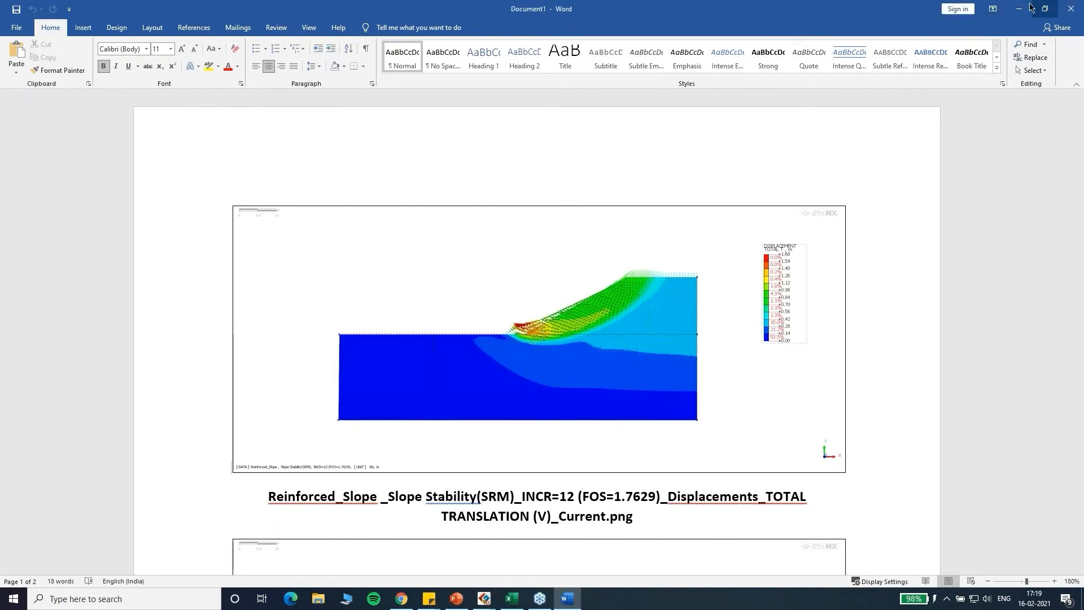
click(1071, 9)
click(542, 320)
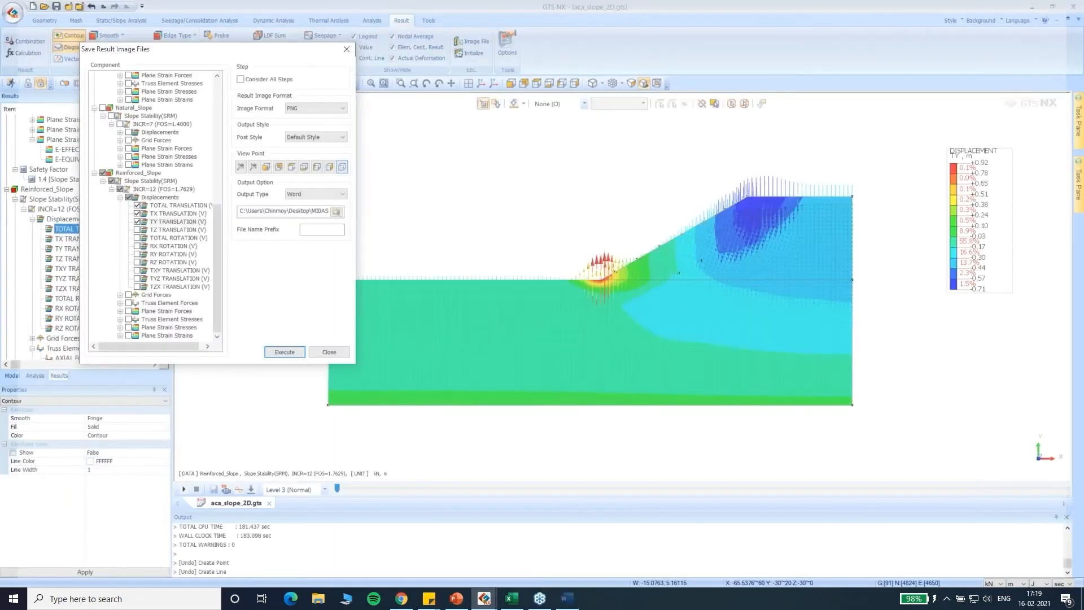
Change the output type to Image and export the selected Reinforced_Slope translations as PNG files.
click(315, 194)
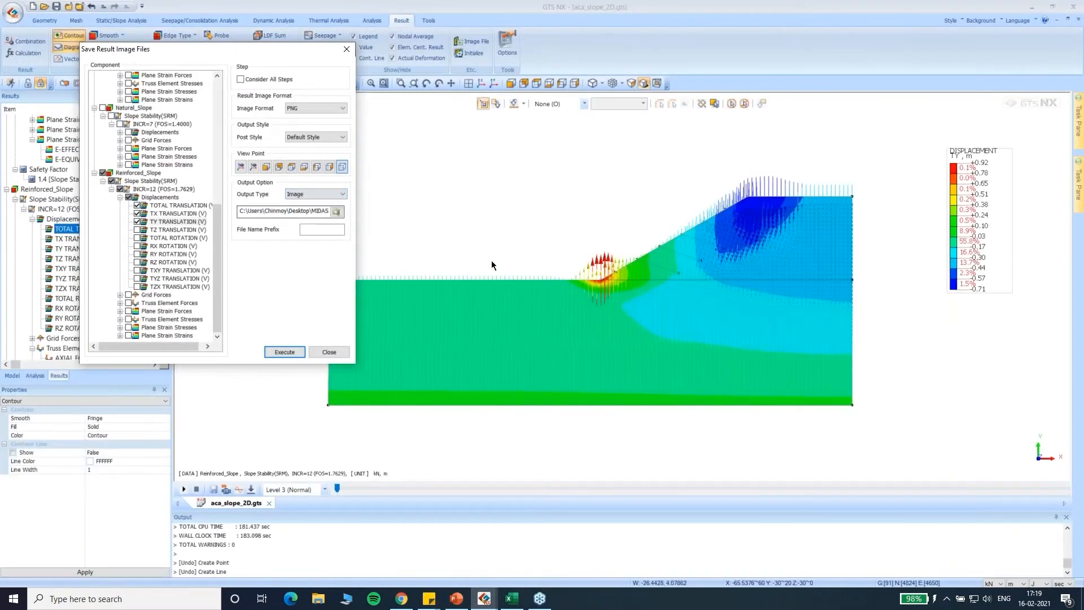
scroll(953, 303, down, 1)
scroll(953, 304, down, 1)
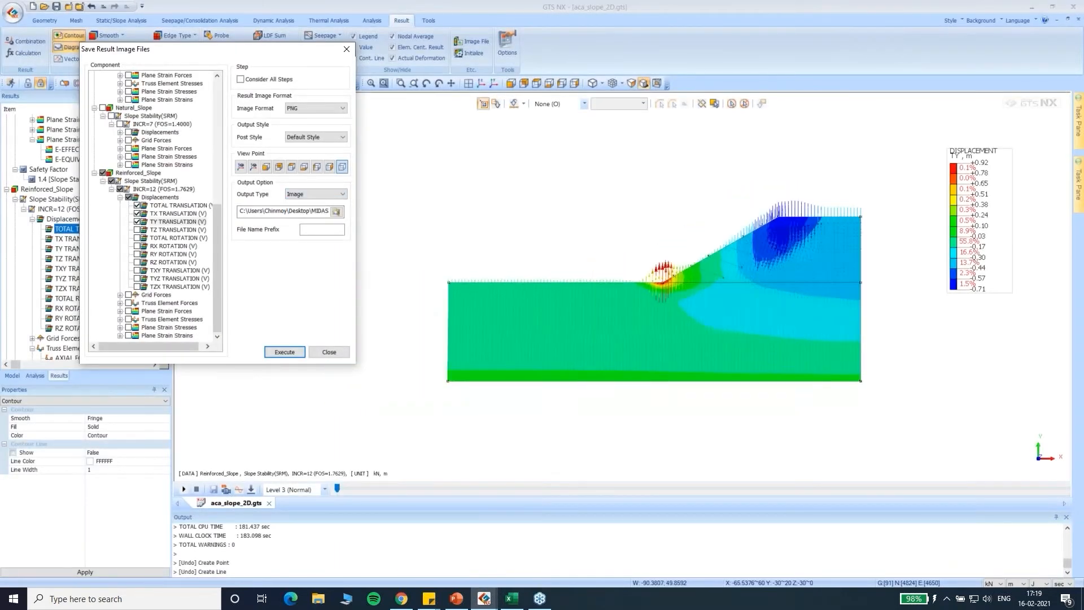
click(290, 352)
click(281, 353)
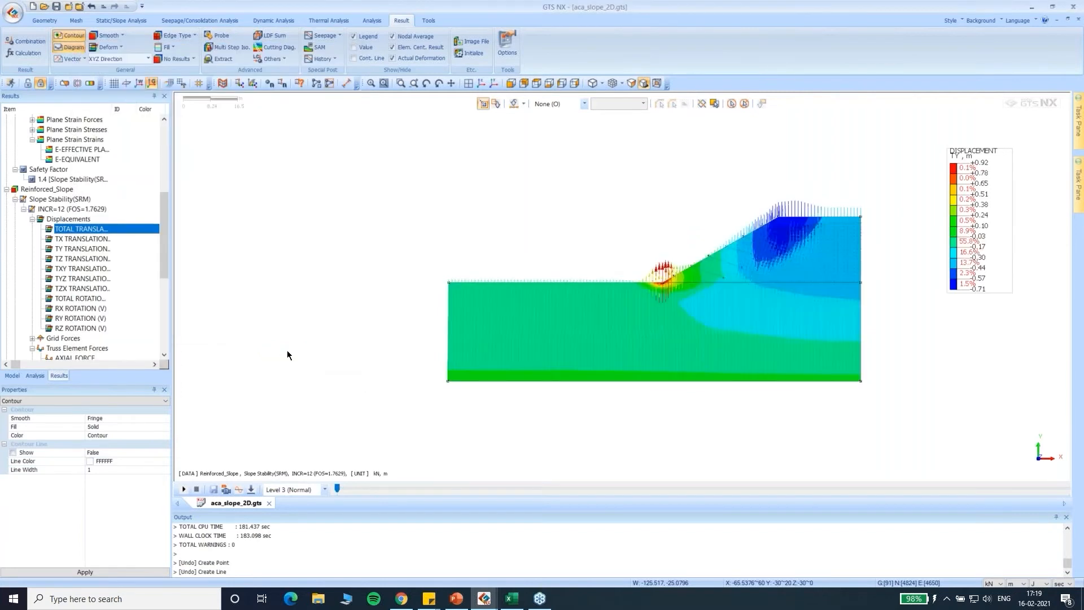
Switch to File Explorer and open the Image folder under MIDAS Academy, 2D_MODEL, Updated.
click(323, 600)
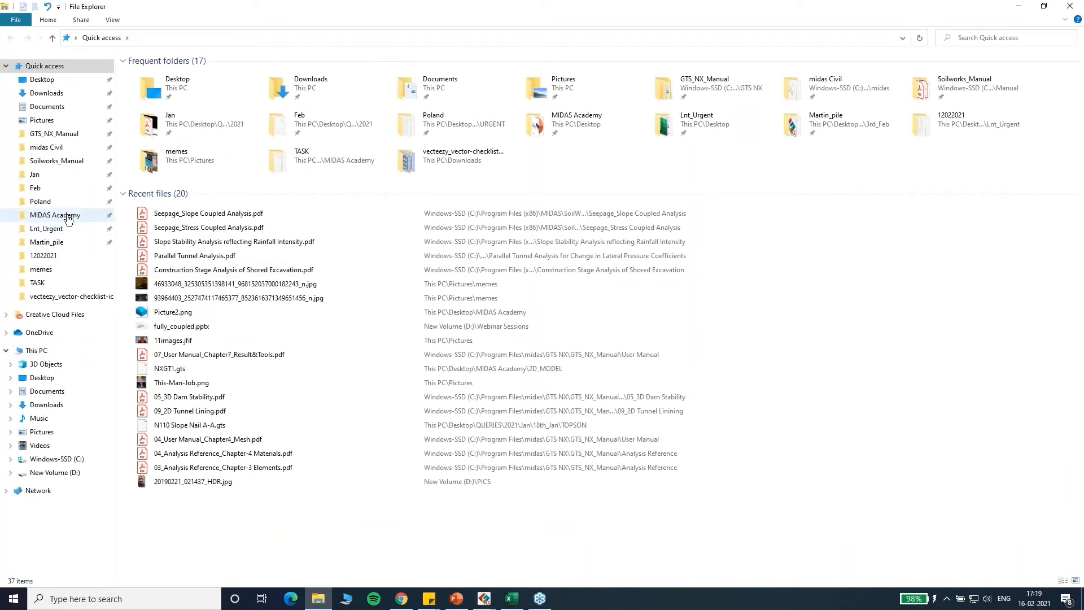
click(55, 214)
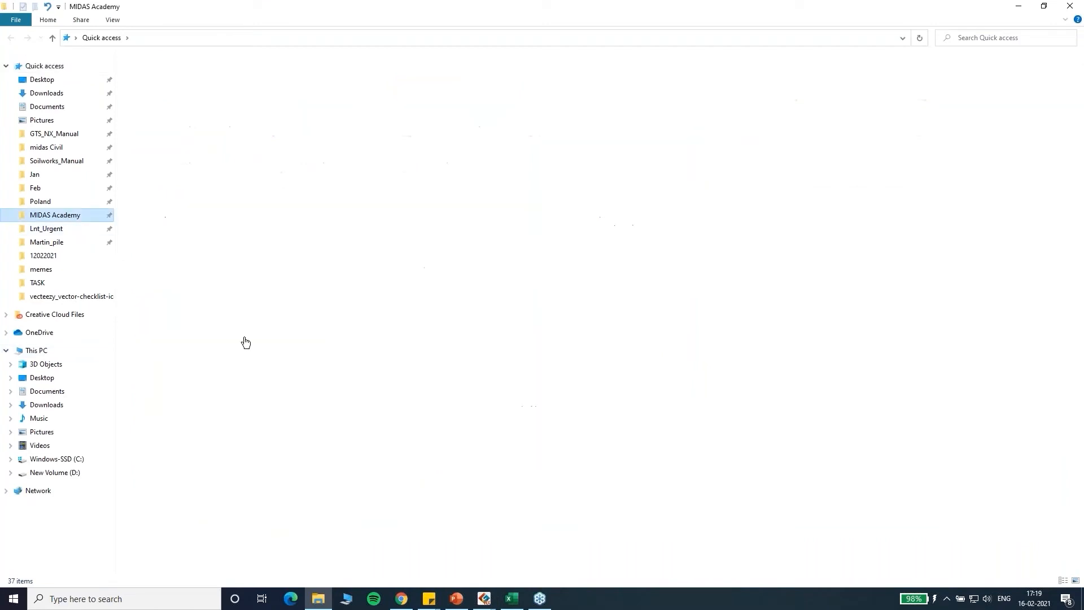
click(438, 404)
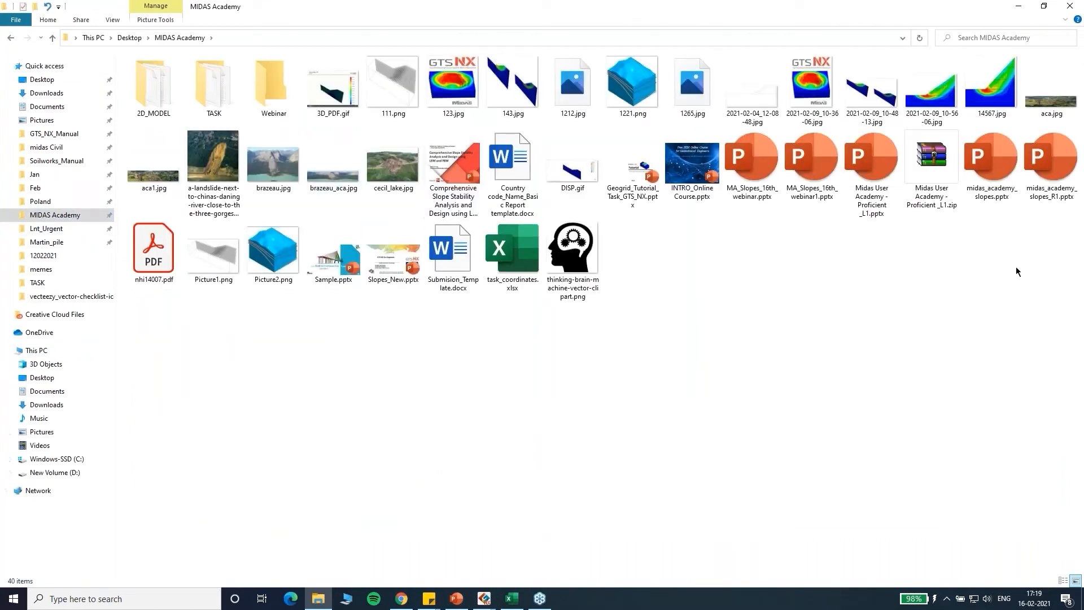
double_click(169, 93)
double_click(143, 76)
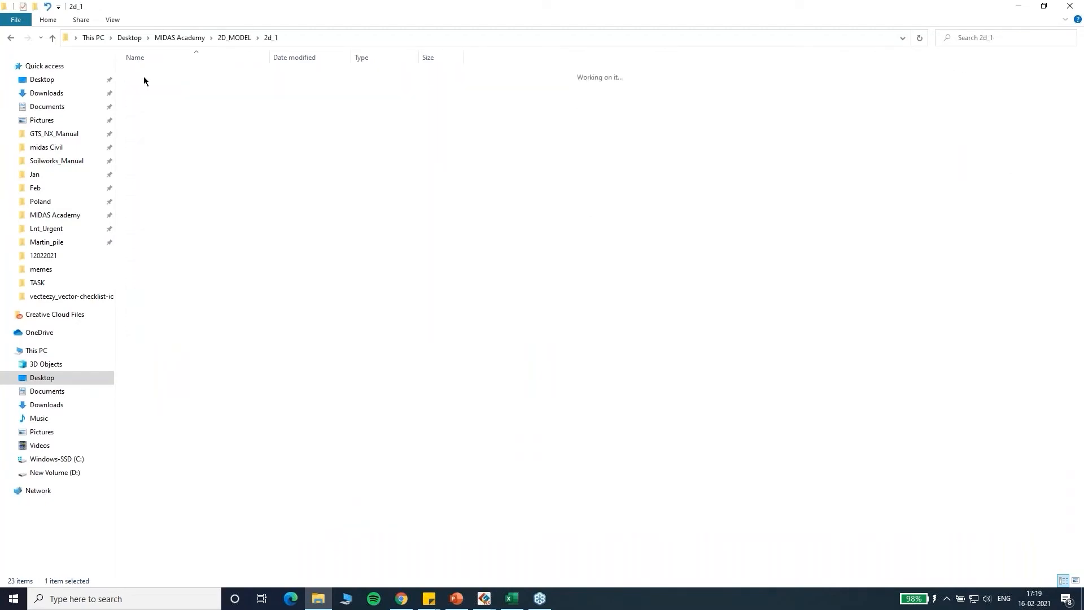
key(alt+Left)
double_click(153, 86)
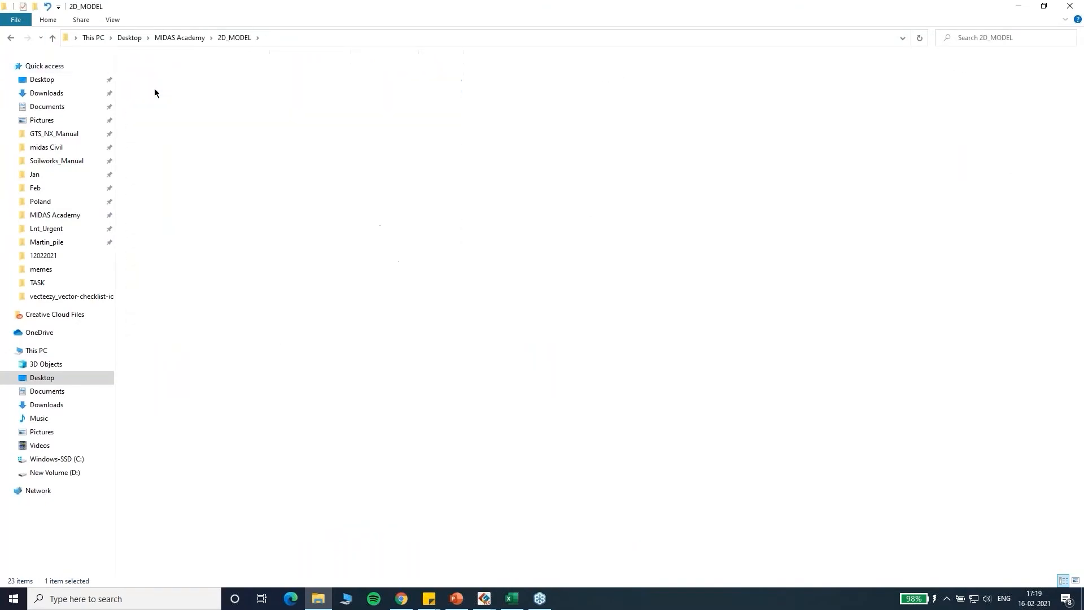
double_click(151, 75)
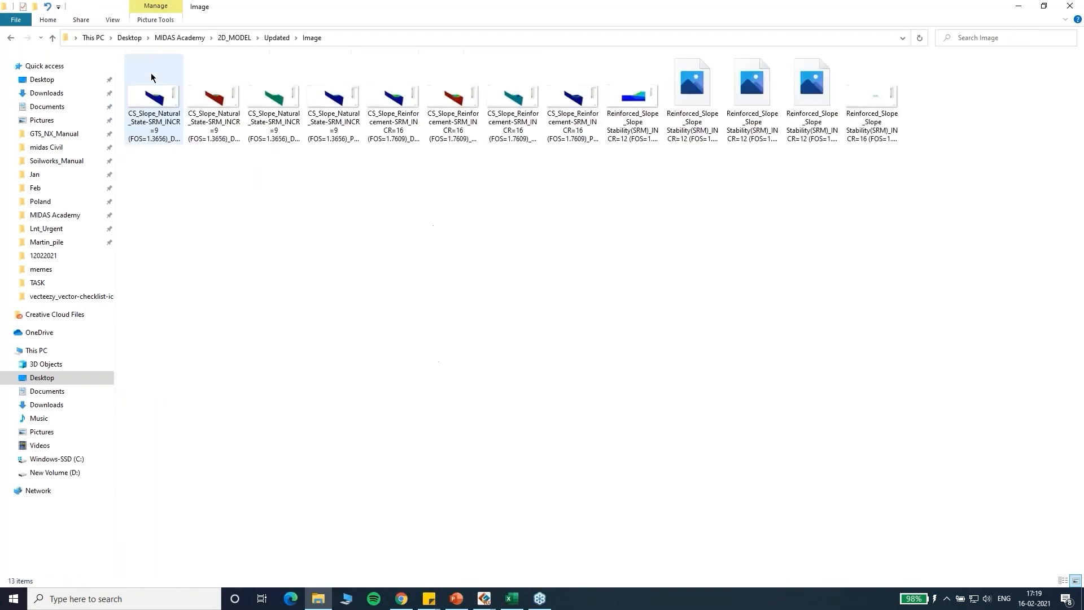
View the saved result images in sequence through the Reinforced_Slope TX translation, and close the image viewer and the folder.
double_click(158, 109)
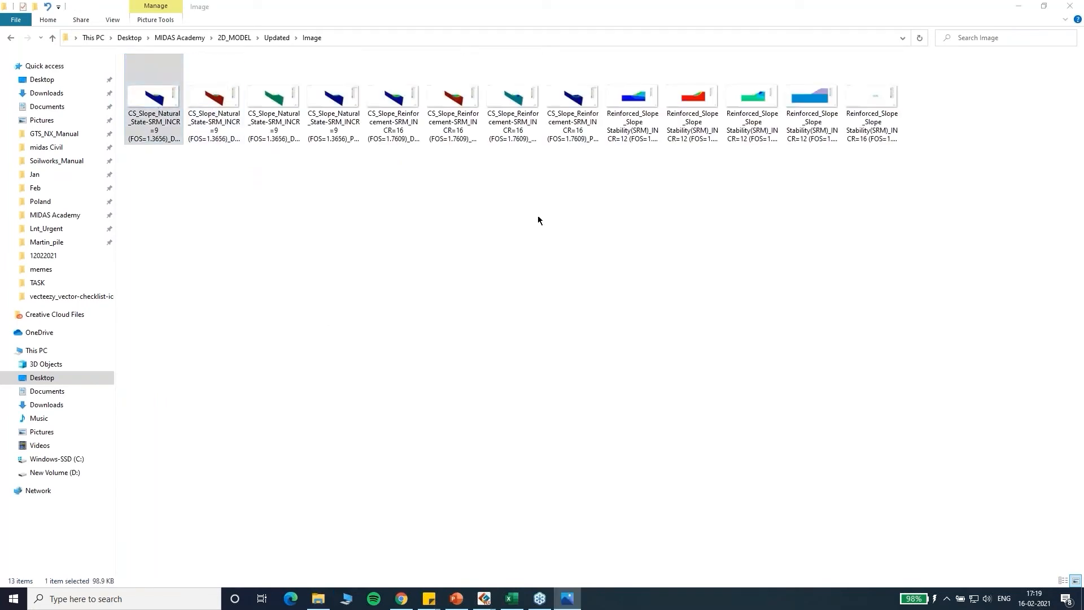
drag(813, 284, 455, 59)
double_click(455, 59)
click(1057, 314)
click(1057, 314)
click(1057, 314)
click(1057, 314)
click(1057, 314)
click(1057, 314)
click(1057, 314)
click(1057, 313)
click(1057, 314)
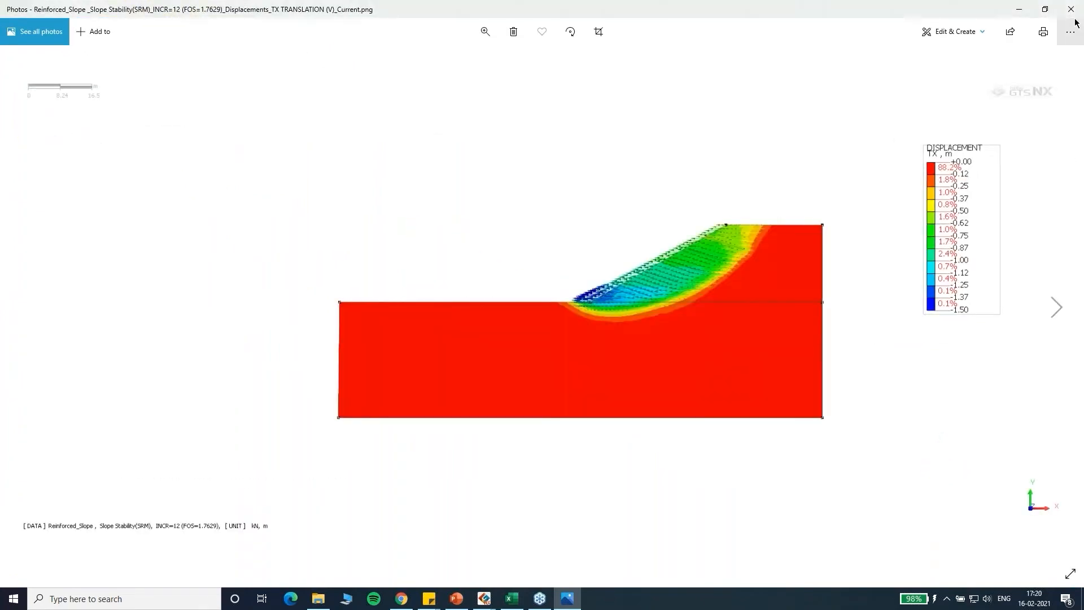
click(1072, 11)
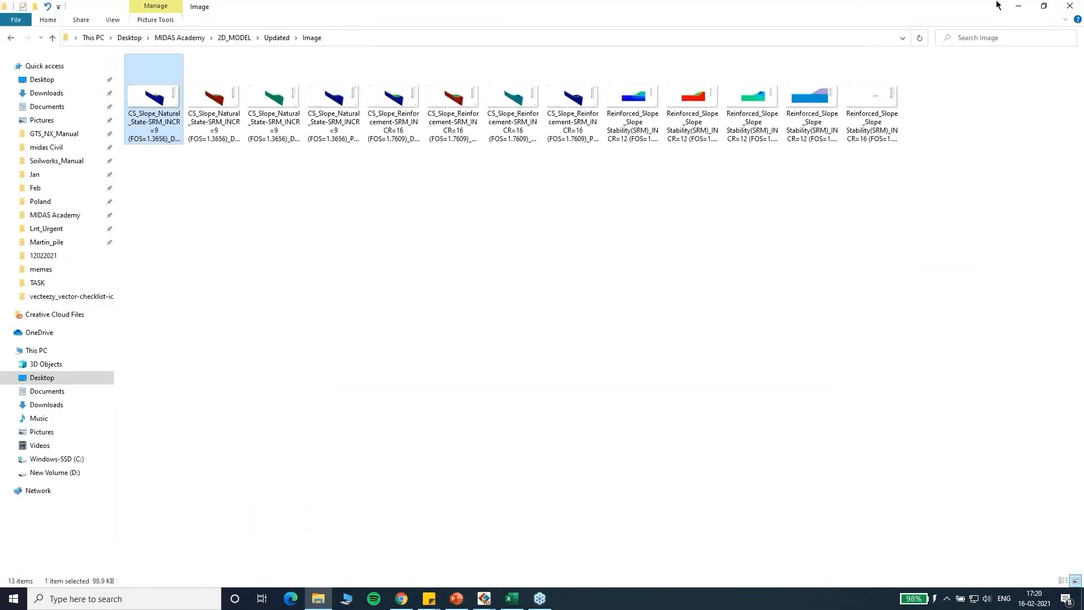
click(1069, 8)
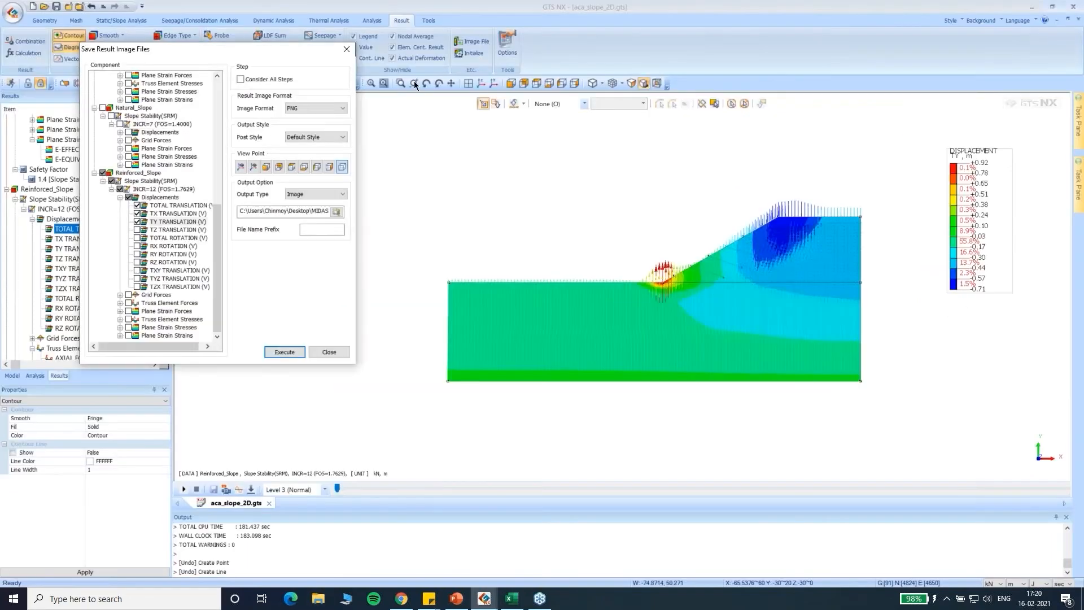
Close the result image export dialog and return aca_slope_2D to the pre-processing mode.
drag(335, 41, 542, 126)
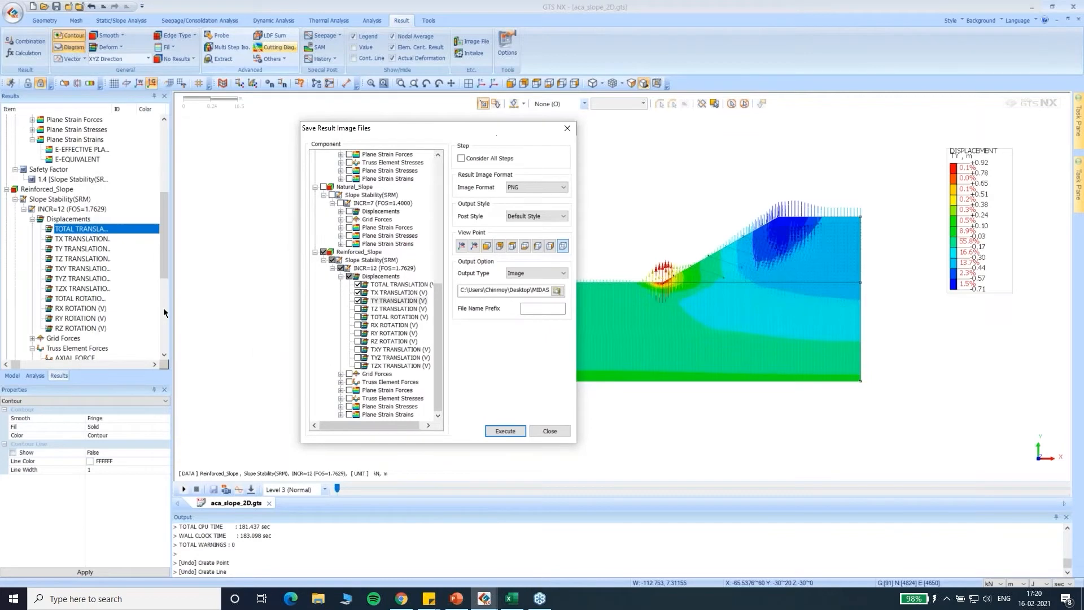
scroll(147, 294, down, 7)
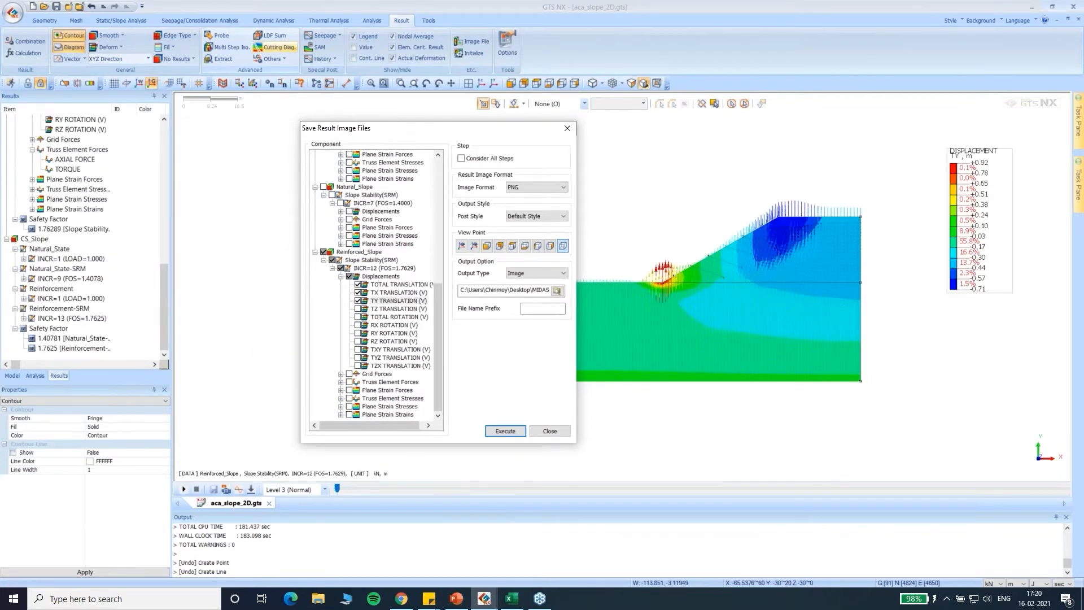
click(573, 126)
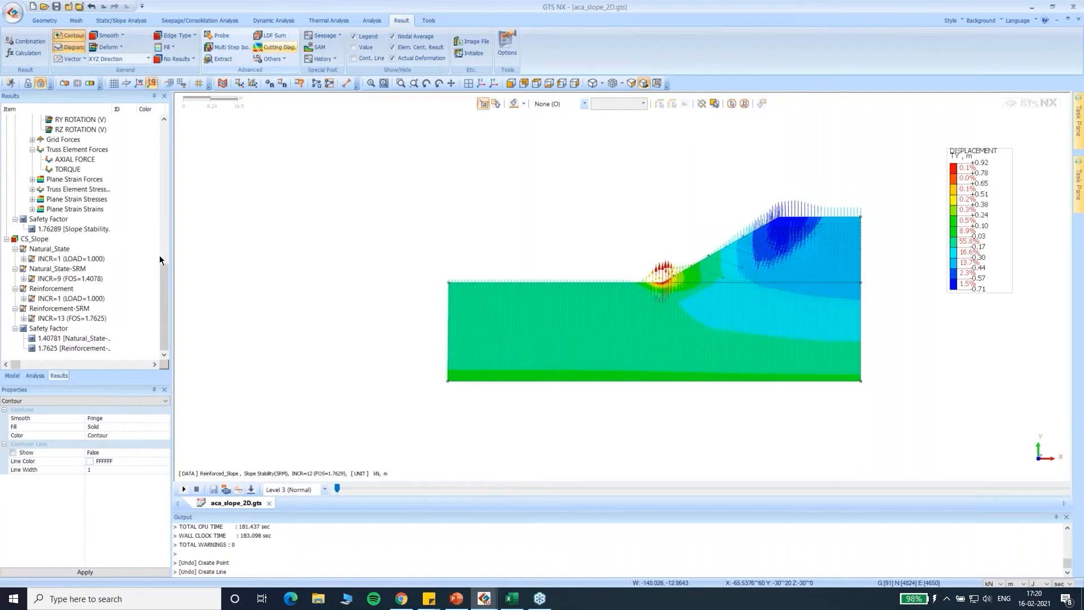
scroll(76, 291, up, 13)
scroll(79, 331, down, 13)
click(27, 84)
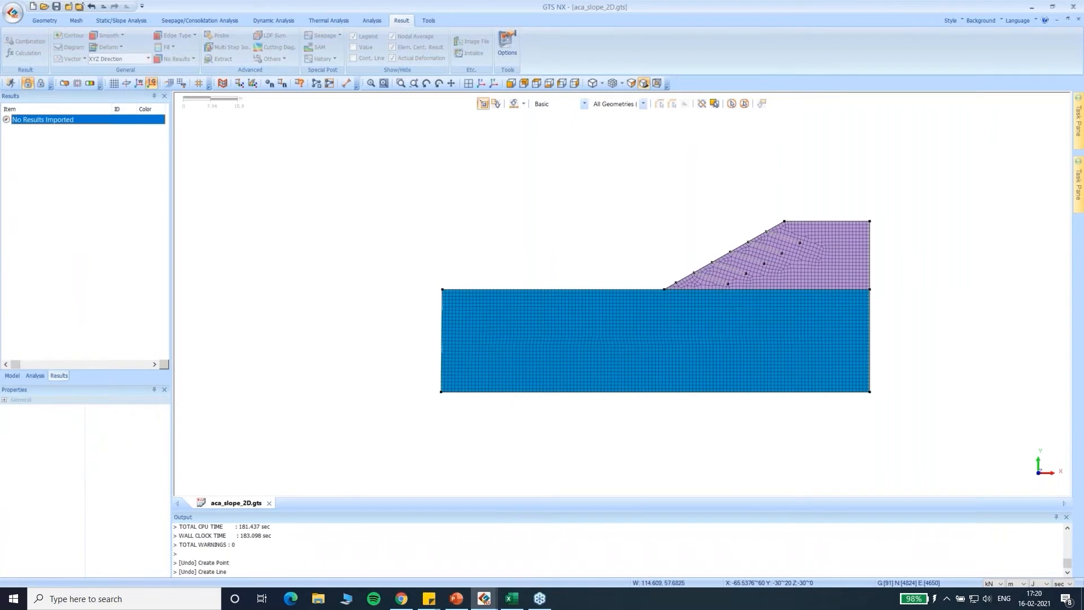
Minimize the aca_slope_2D model and bring up the other GTS NX window with task_geo.gts.
click(1031, 6)
mouse_move(484, 607)
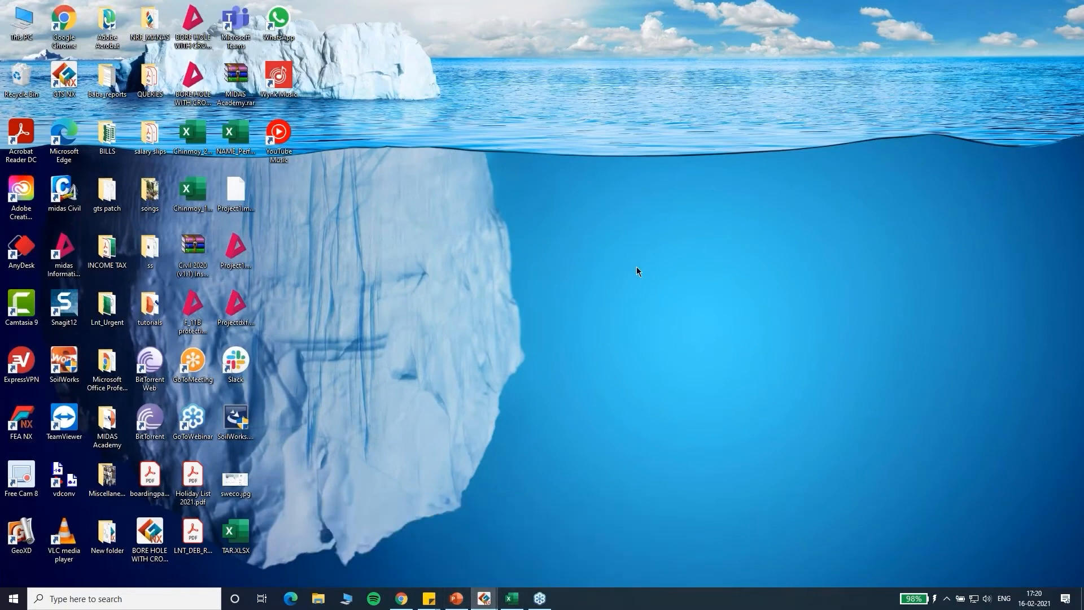
drag(0, 84, 599, 66)
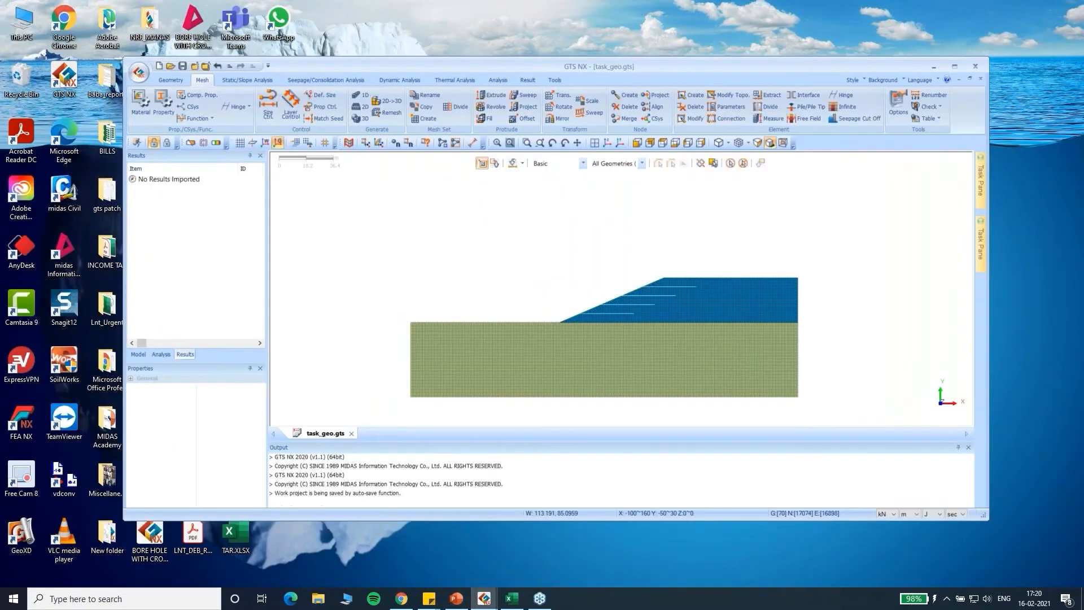
Maximize the GTS NX window holding the task_geo.gts slope model.
double_click(438, 57)
double_click(438, 1)
double_click(404, 65)
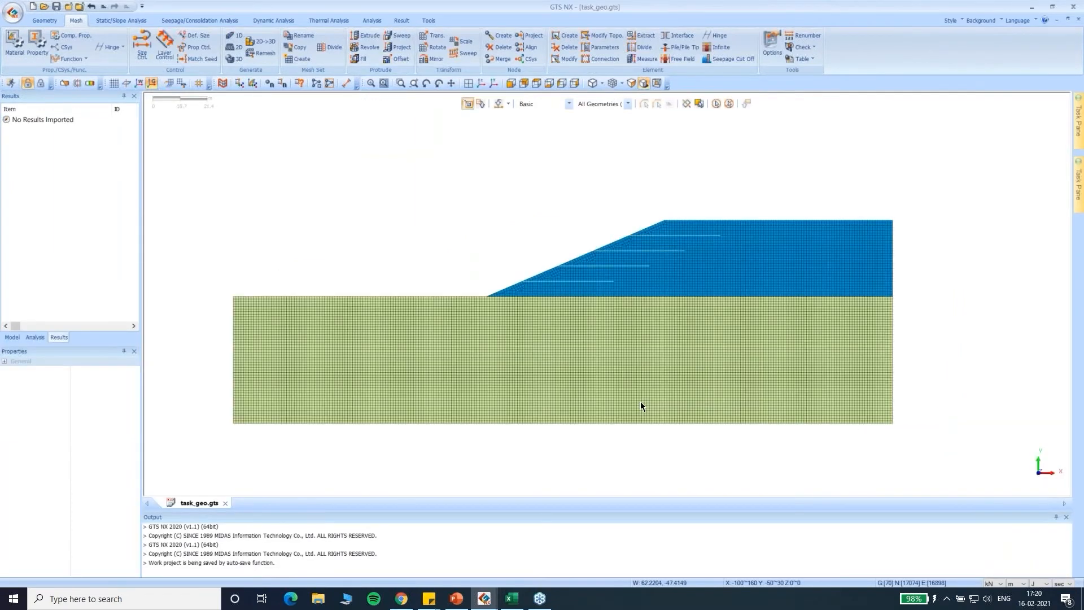
Highlight the FOUNDATION, SOIL and GEOGRID mesh sets one by one to examine them in the model, and minimize the window.
scroll(551, 275, up, 2)
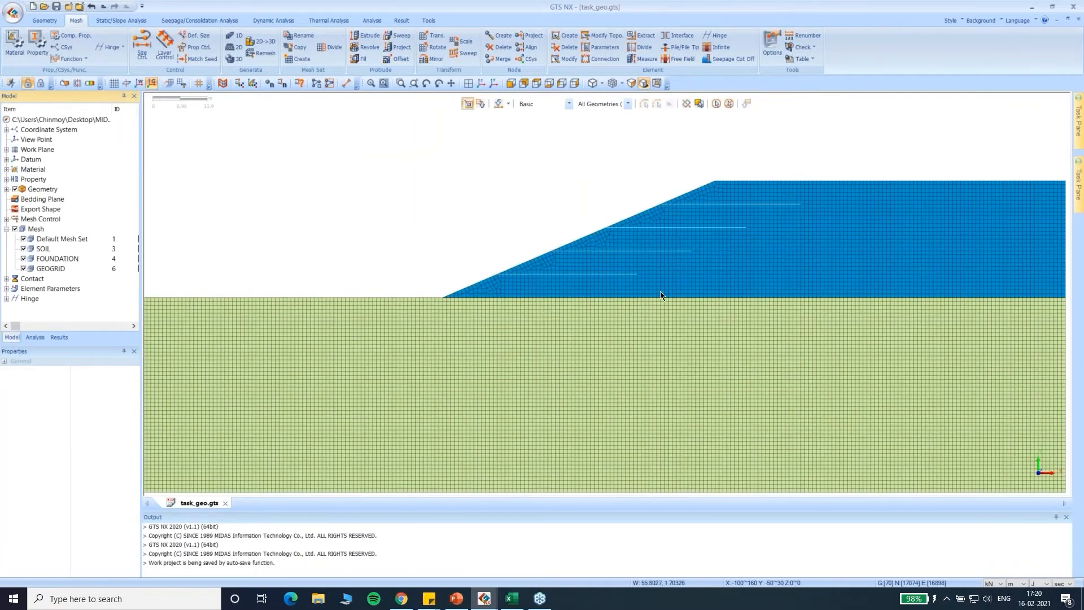
scroll(660, 291, down, 2)
click(50, 259)
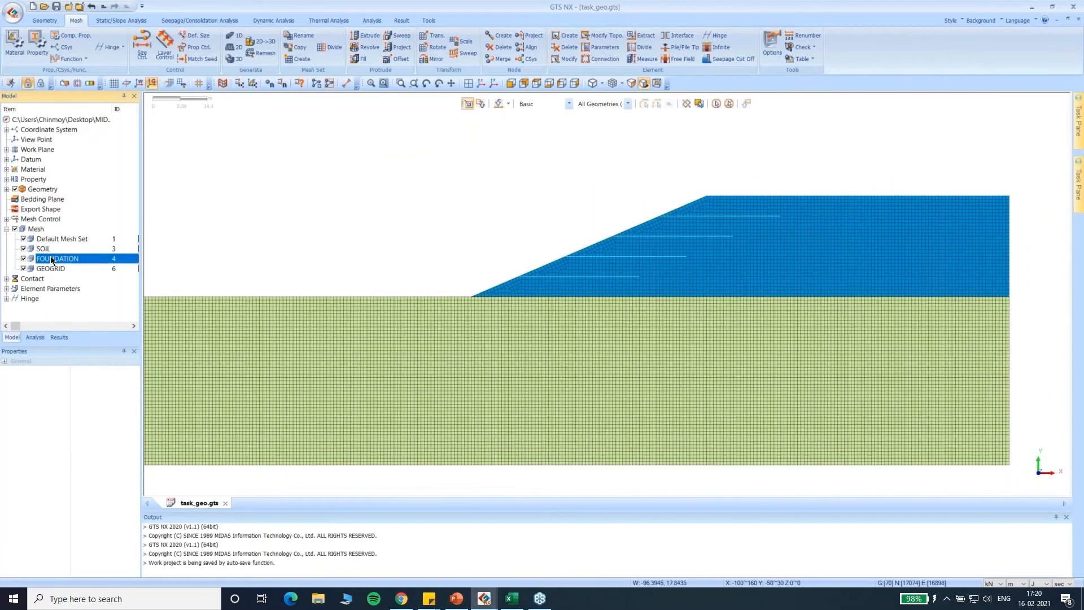
click(44, 250)
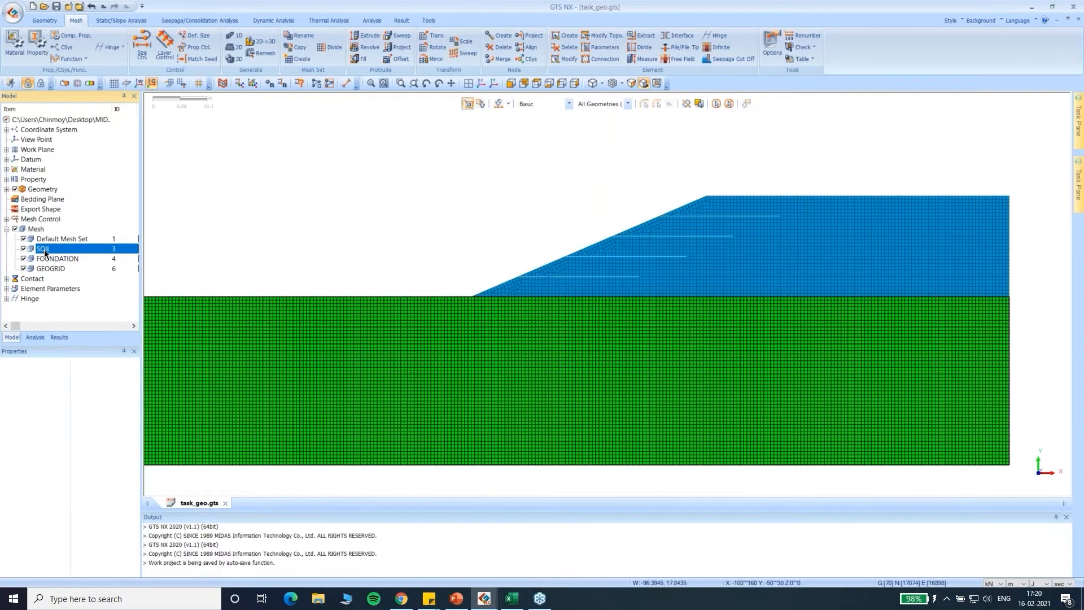
click(43, 268)
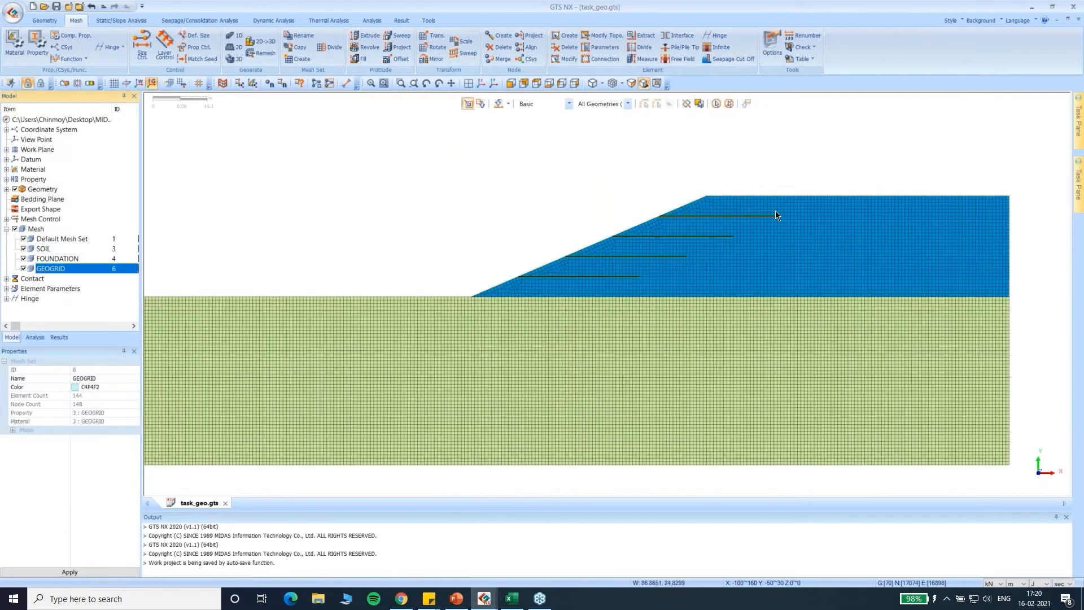
scroll(706, 214, up, 2)
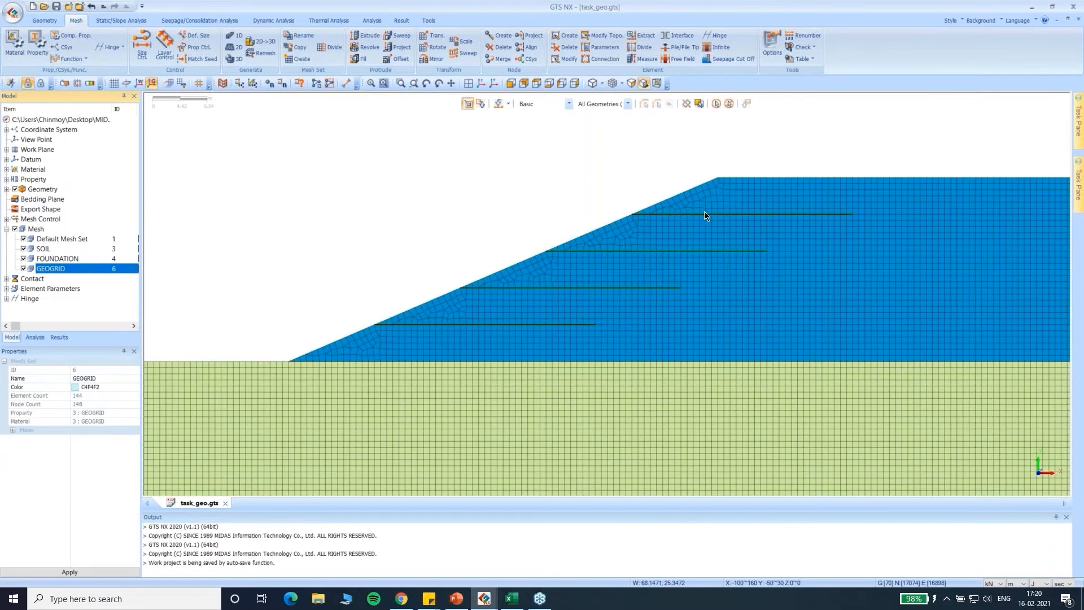
scroll(703, 215, down, 3)
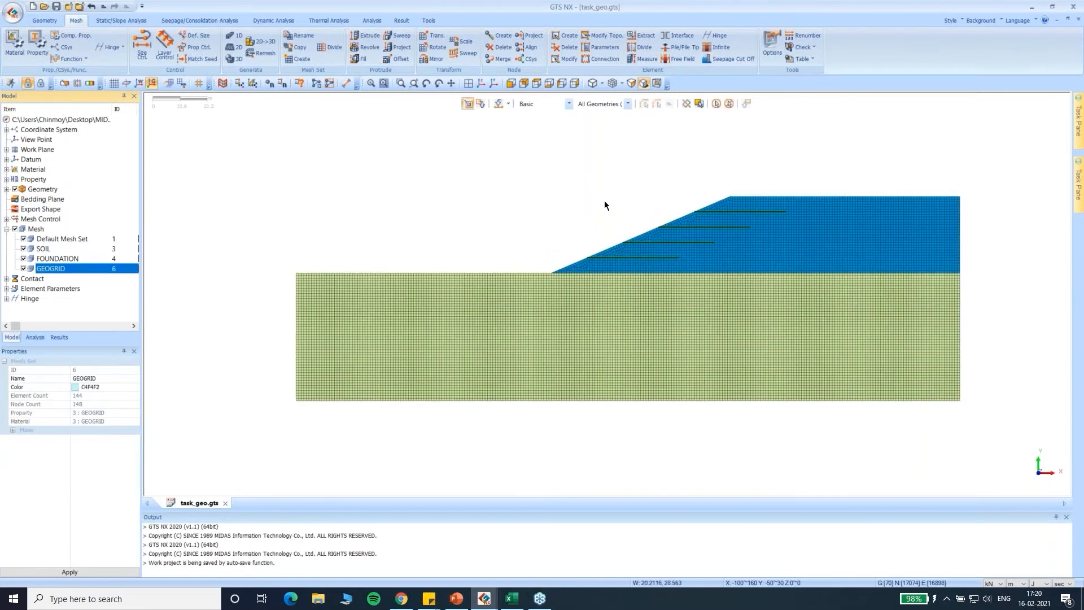
click(1033, 8)
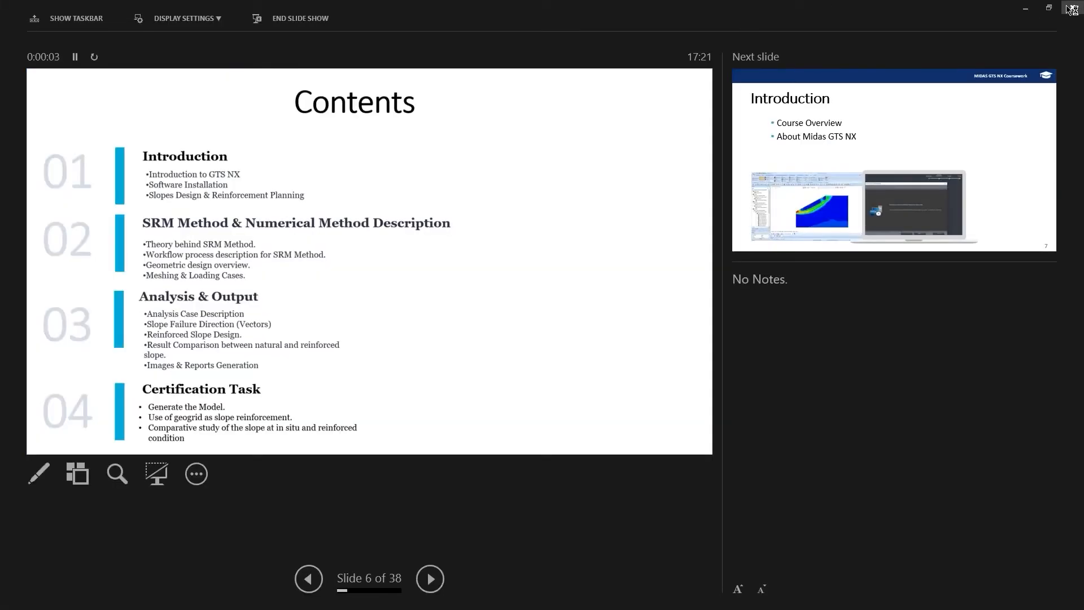
Leave the running slide show and go to the CERTIFICATION TASK title slide, number 34, in MA_Slopes_16th_webinar1.pptx.
click(1070, 9)
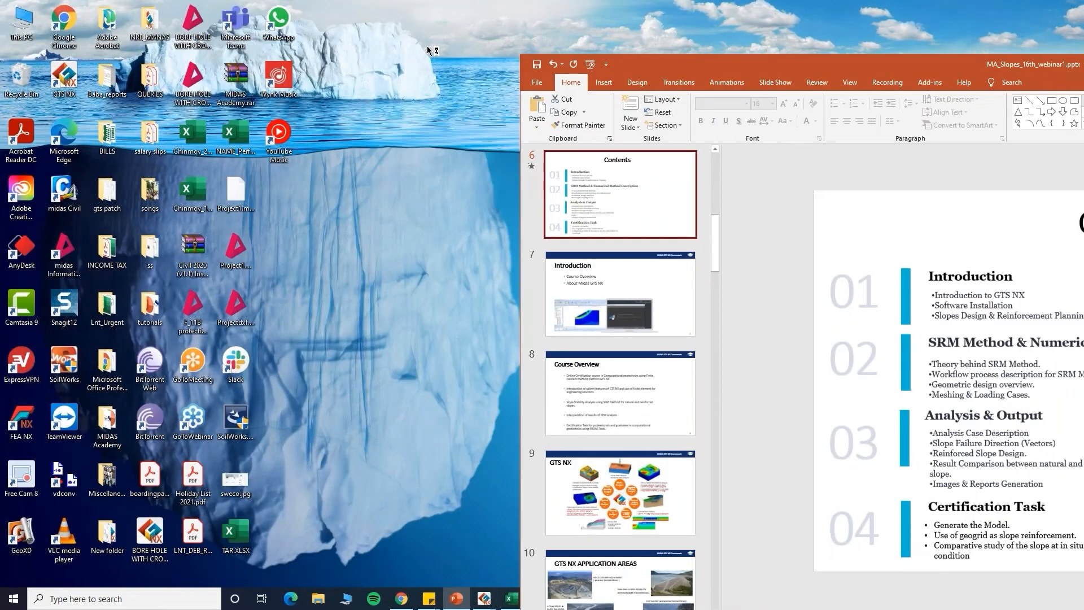
mouse_move(406, 12)
mouse_down()
mouse_move(406, 56)
mouse_move(395, 1)
mouse_up()
scroll(131, 424, down, 20)
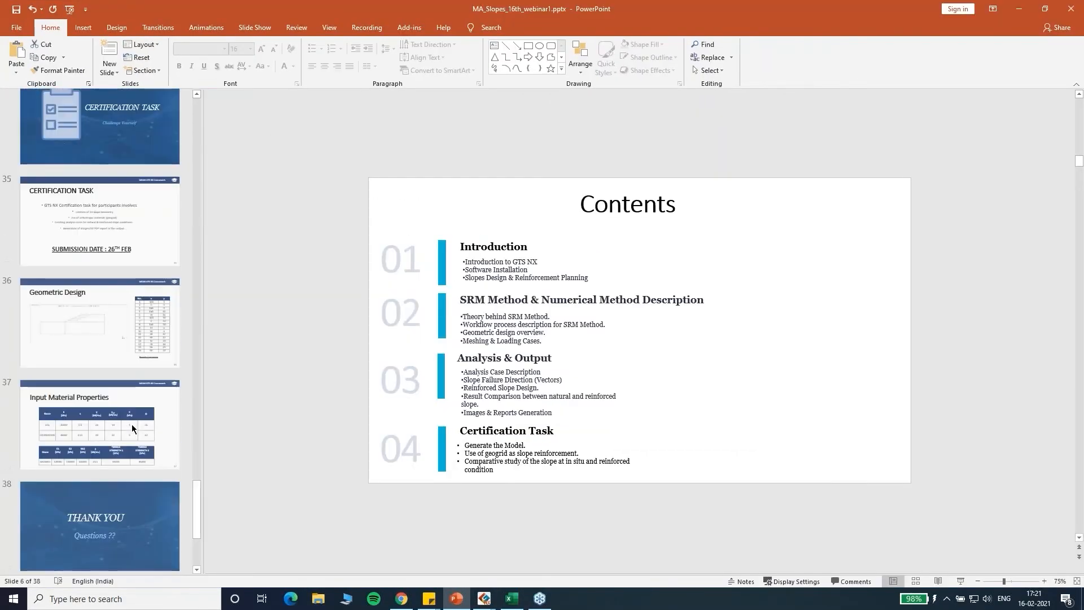
click(110, 141)
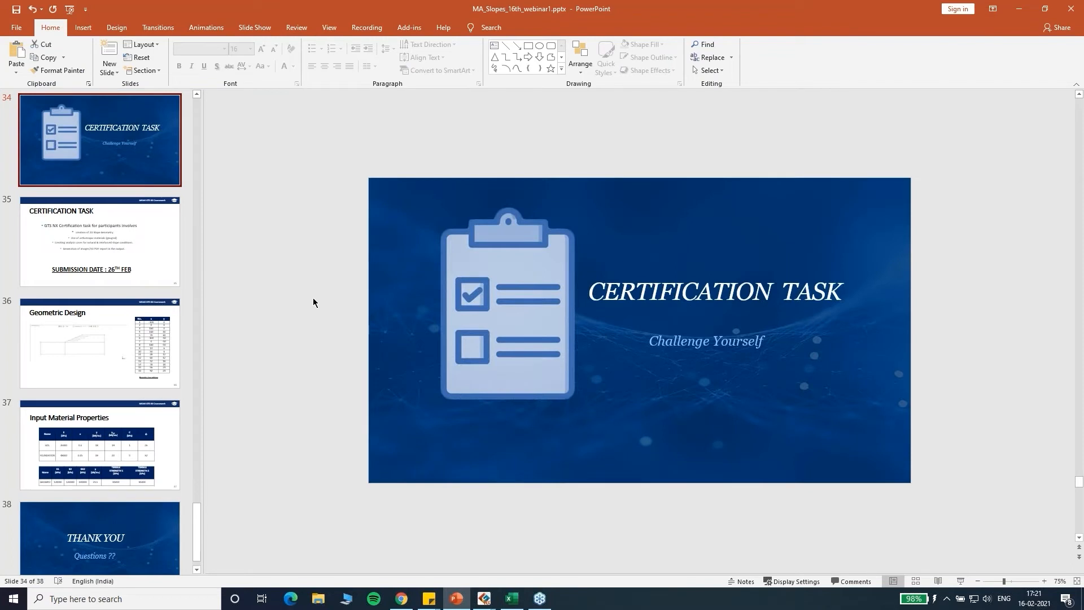
key(shift+F5)
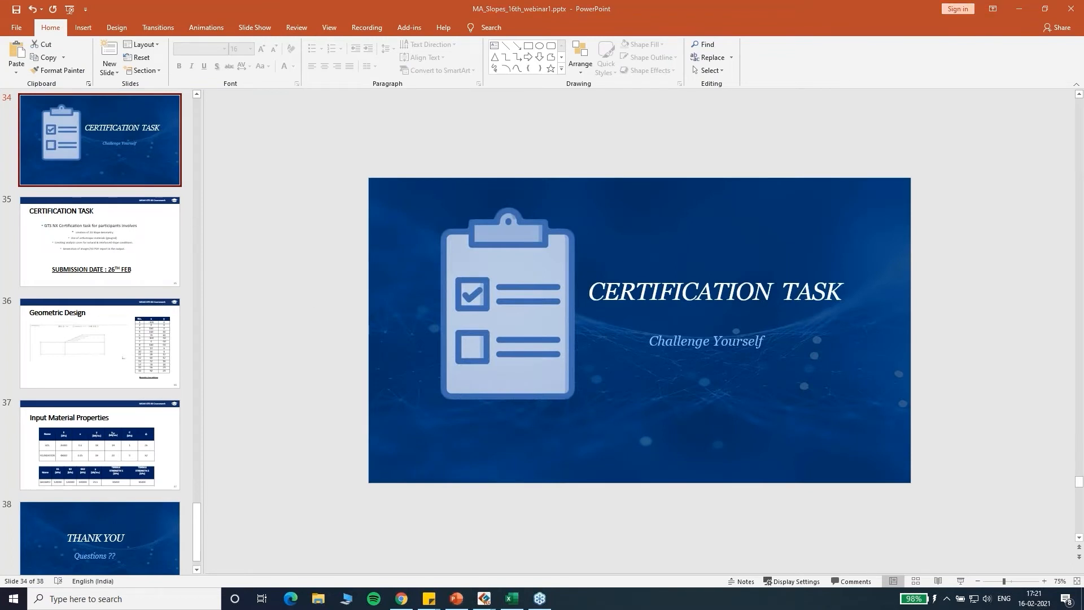
View the certification task, Geometric Design and Input Material Properties slides 35 to 37, and minimize the presentation.
click(41, 249)
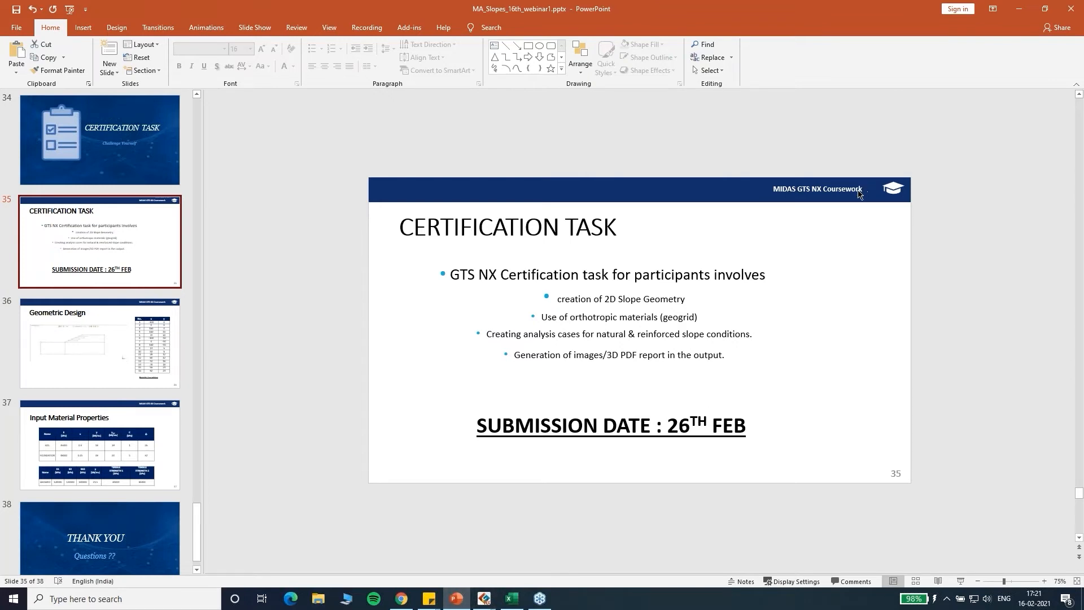
click(93, 323)
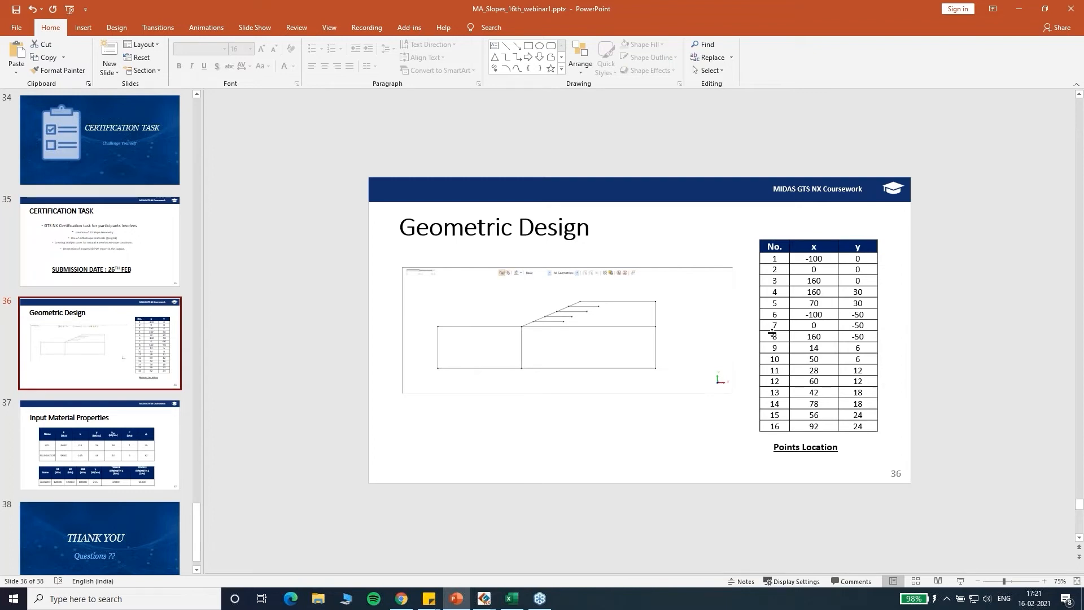
ctrl+scroll(772, 333, up, 4)
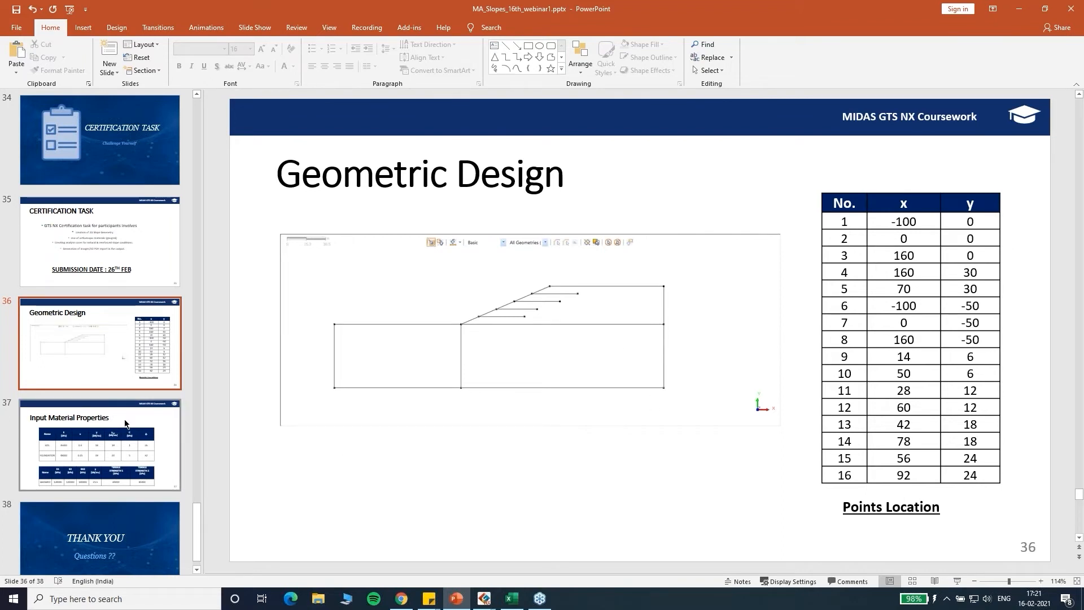
click(125, 423)
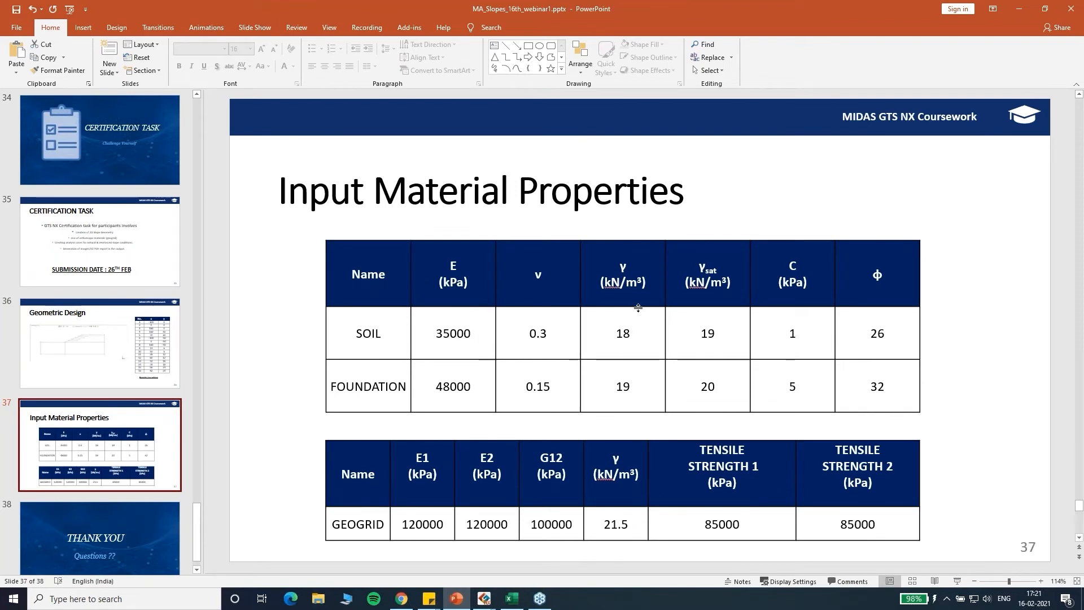
click(1025, 10)
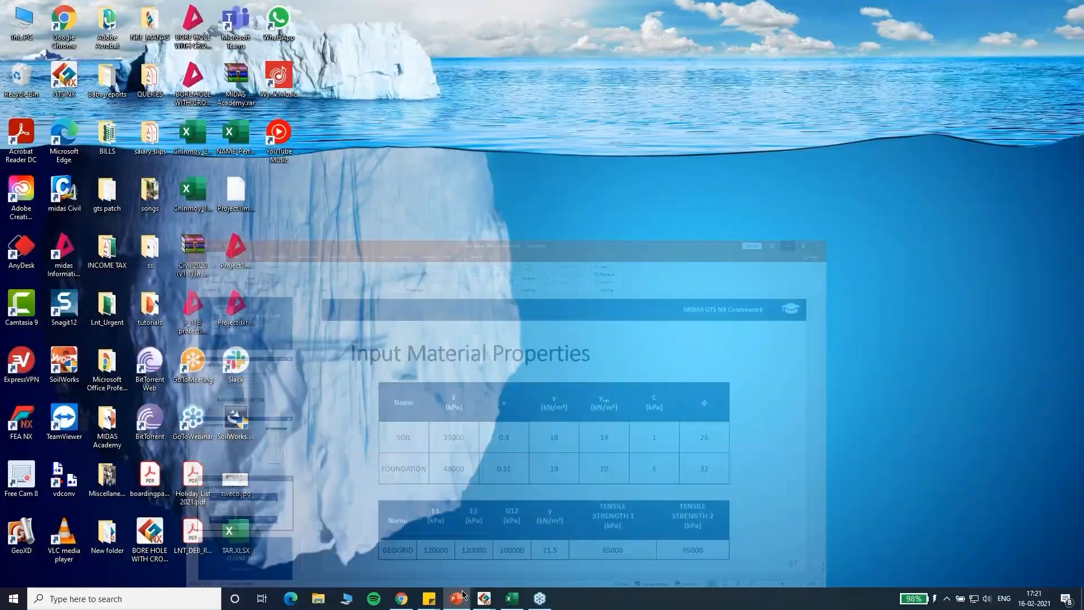
Open Geogrid_Tutorial_Task_GTS_NX.pptx from the MIDAS Academy folder in File Explorer.
click(319, 598)
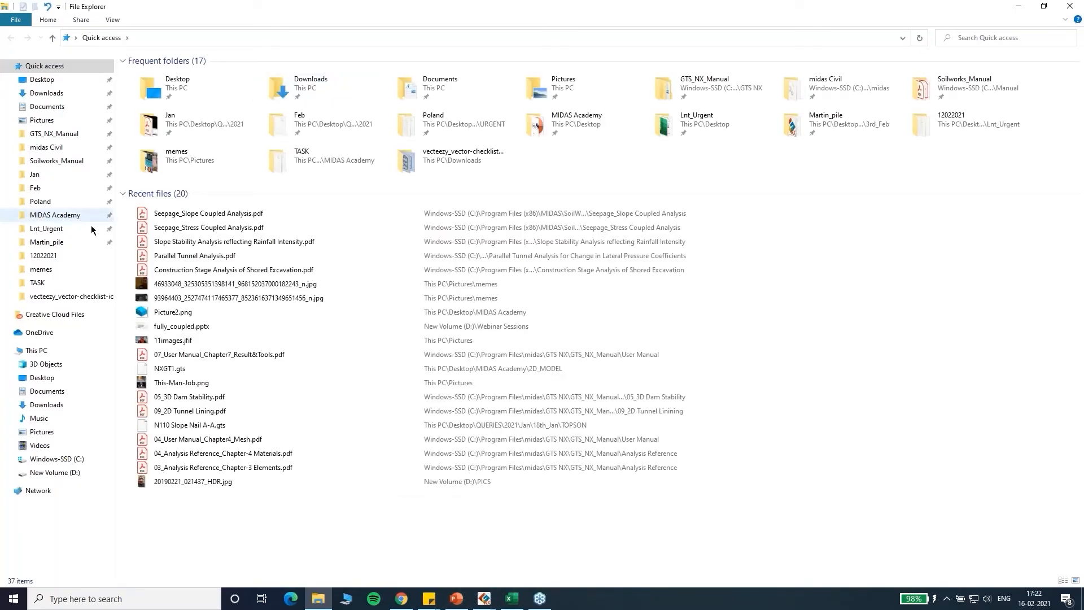
click(57, 216)
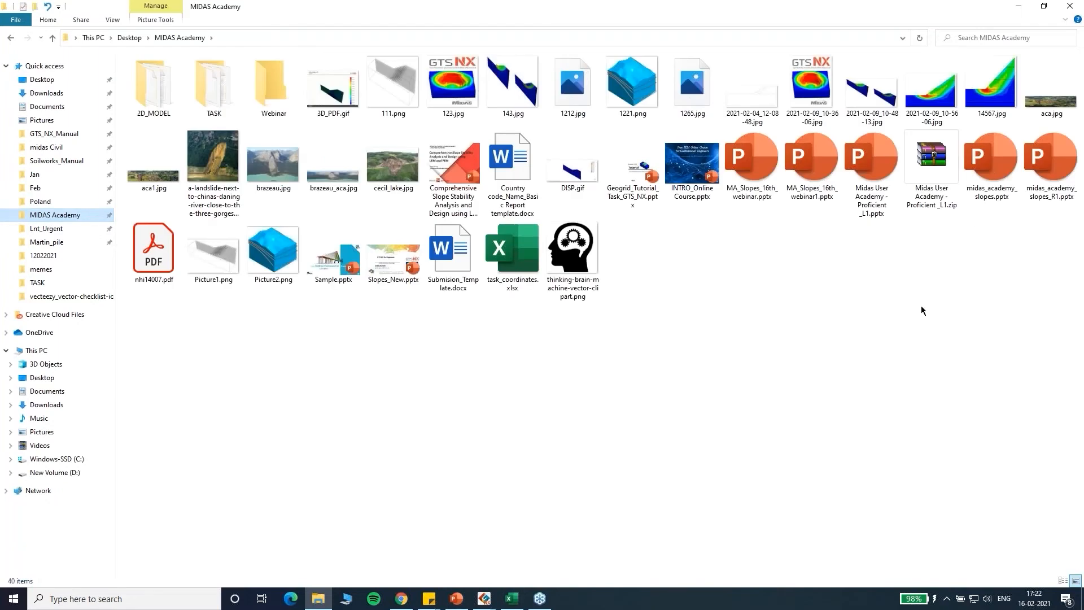
double_click(639, 177)
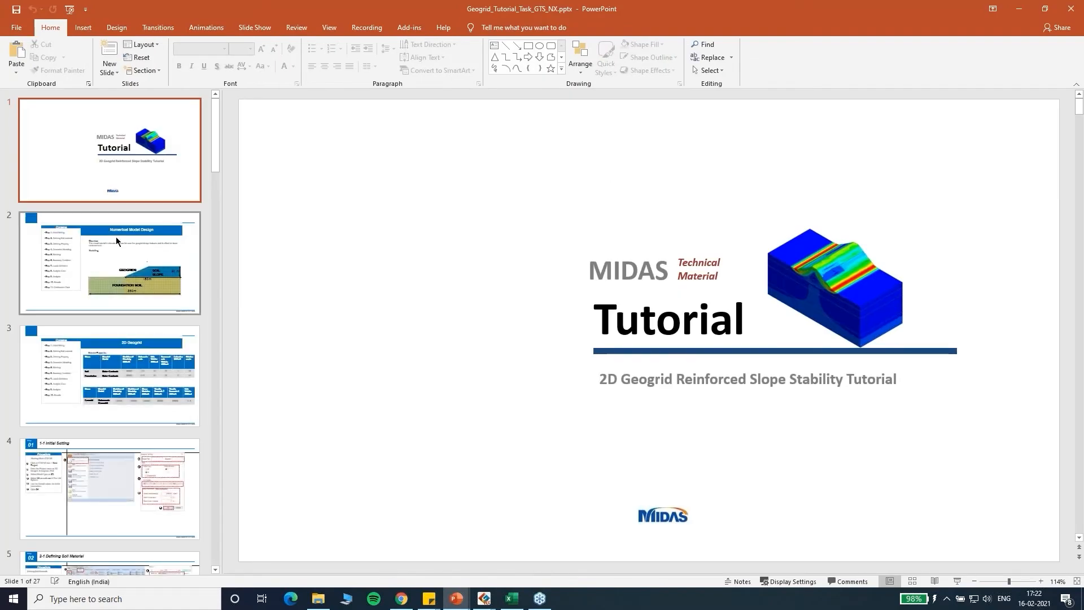
View the tutorial slides from Numerical Model Design through 2D Geogrid and Initial Setting to Defining Soil Material.
click(116, 236)
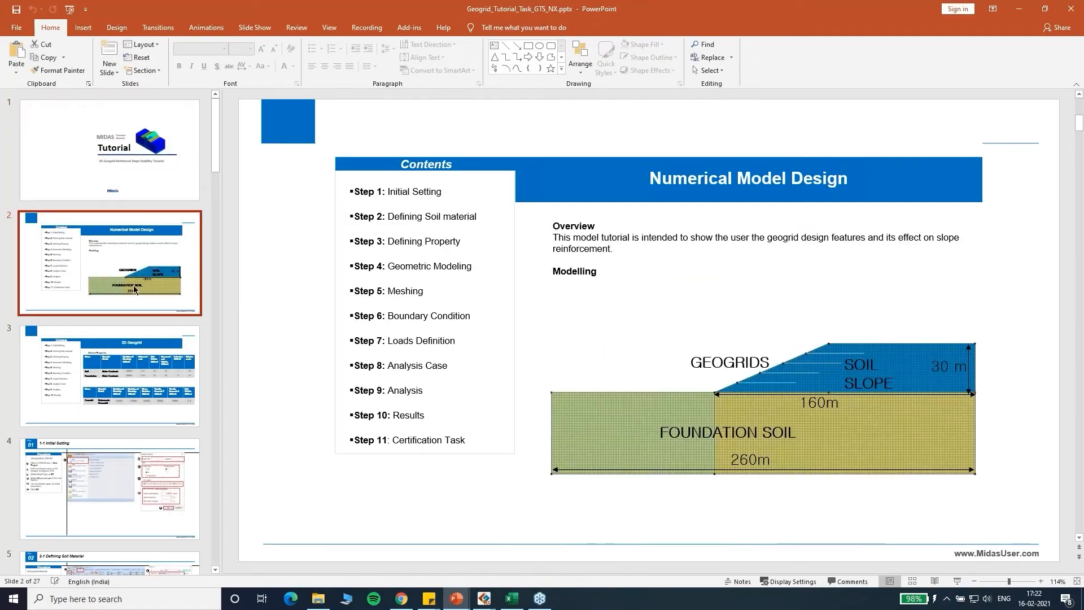
click(124, 347)
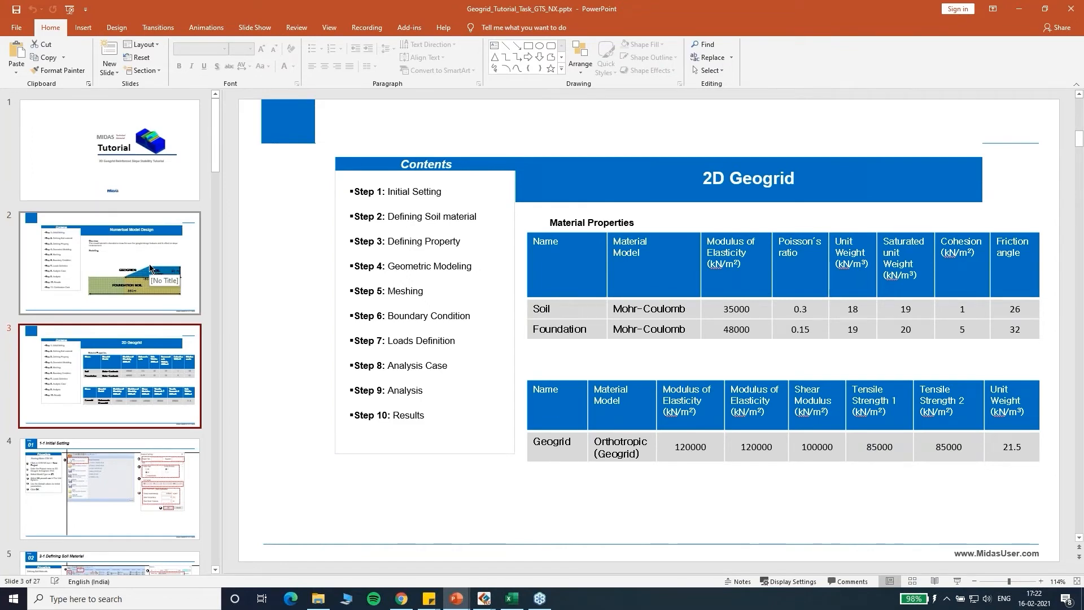
key(Down)
key(Down)
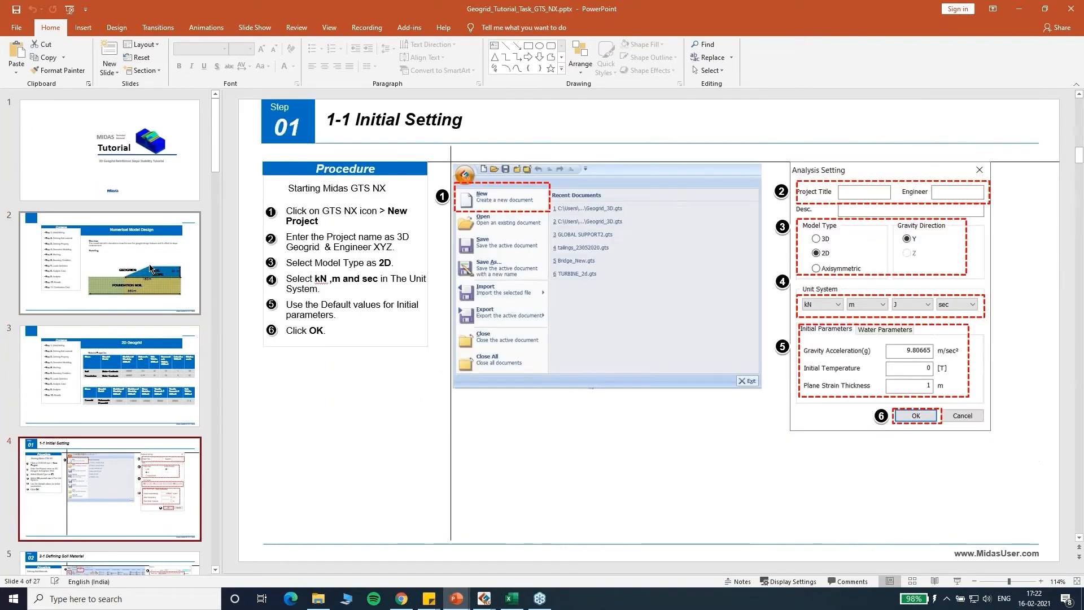
scroll(149, 263, down, 1)
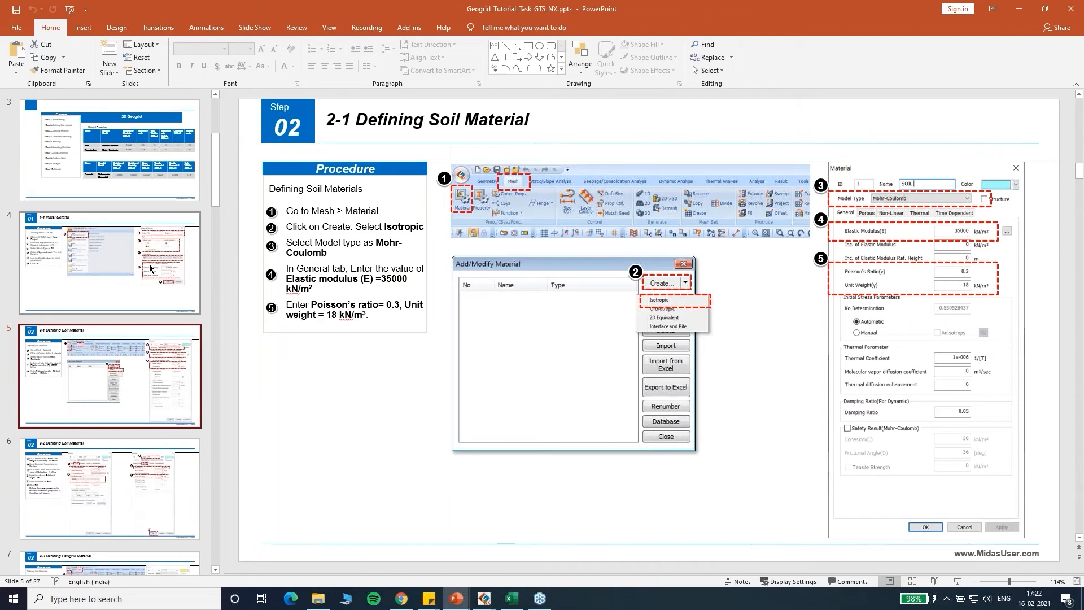
key(Down)
key(Down)
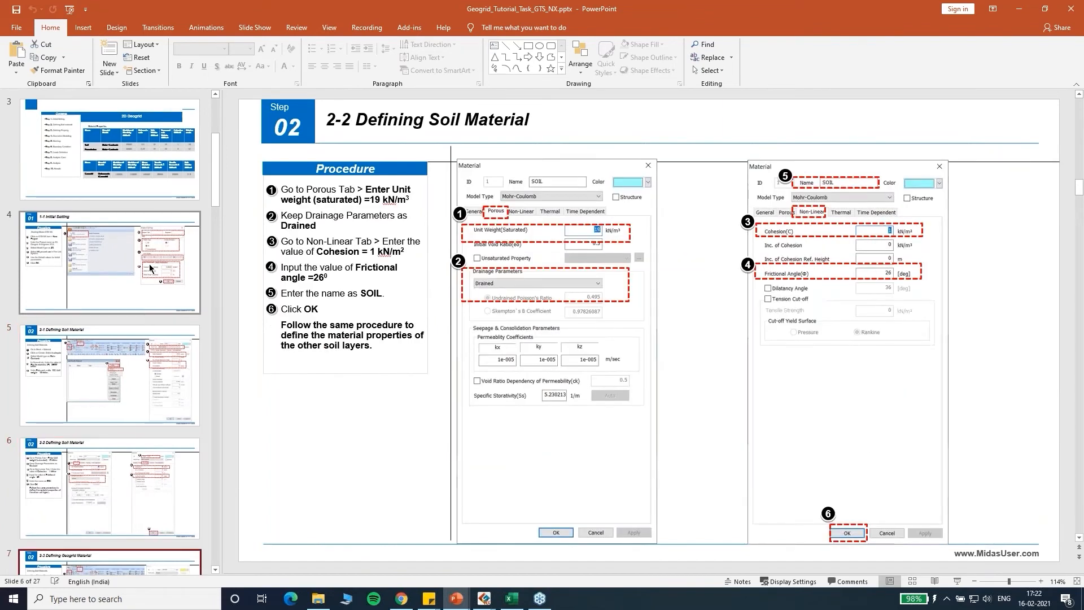
Go through the tutorial's material and geogrid property slides up to slide 12, 4-2 Creation of Points.
key(Down)
key(Down)
key(Down)
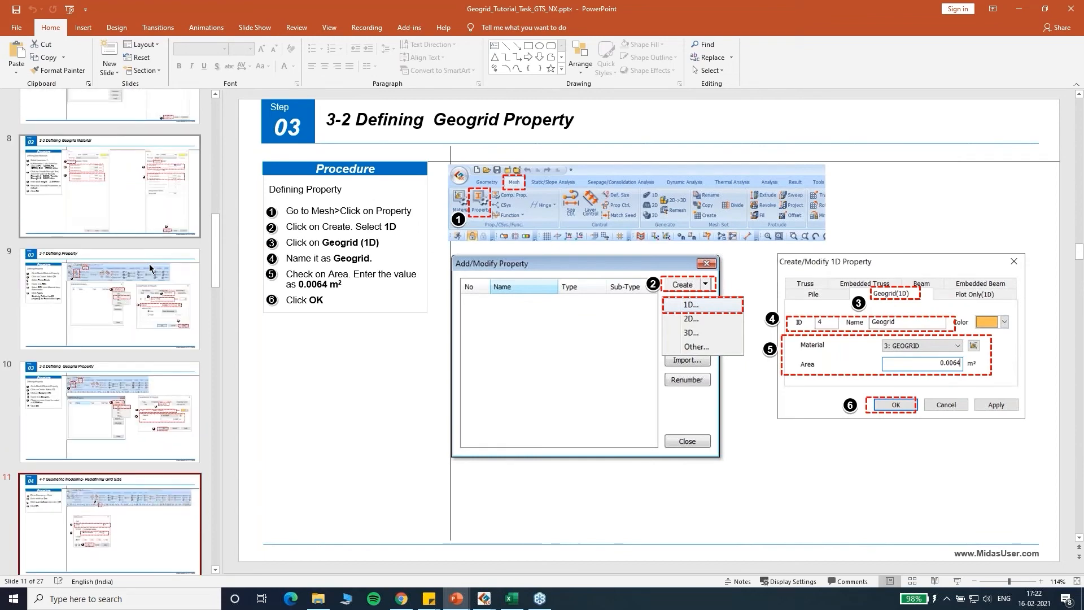
key(Down)
key(Down)
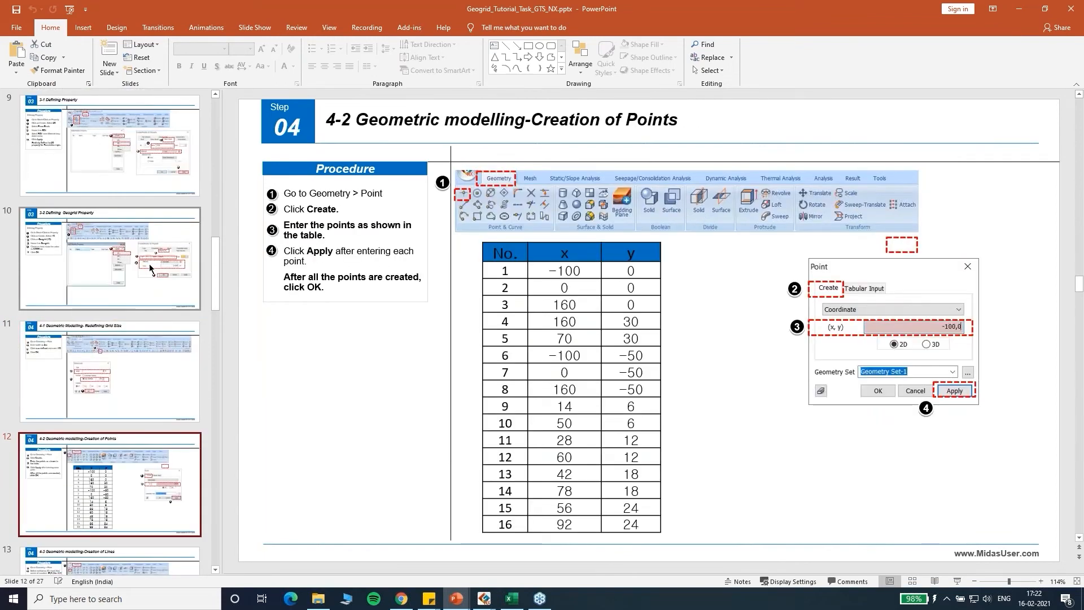
View the 4-3 Creation of Lines slide and go on to slide 14, the finished geometry.
scroll(207, 290, down, 5)
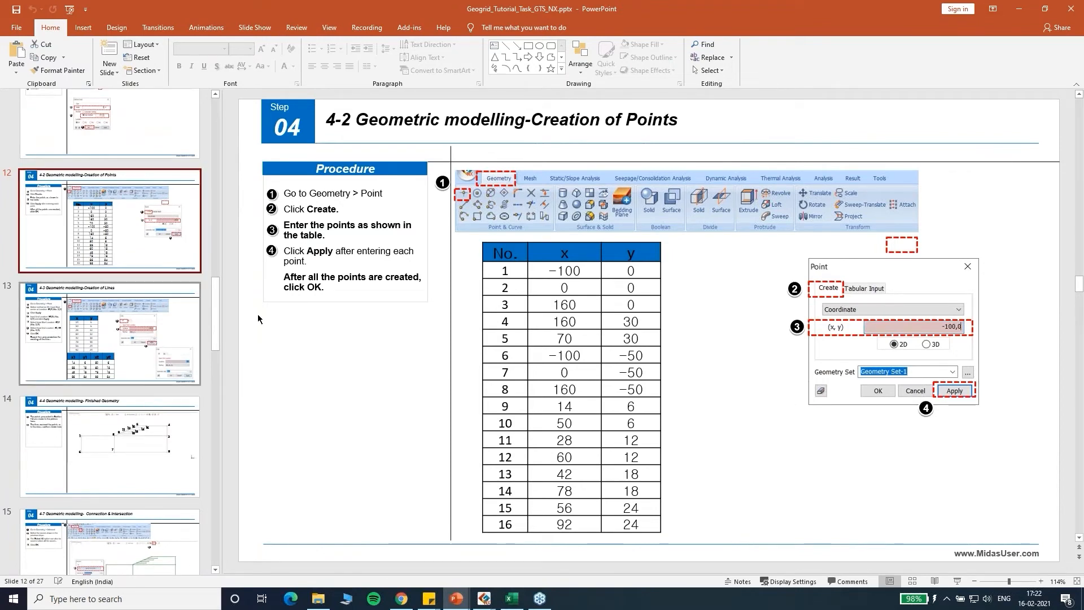
drag(218, 311, 216, 335)
click(167, 240)
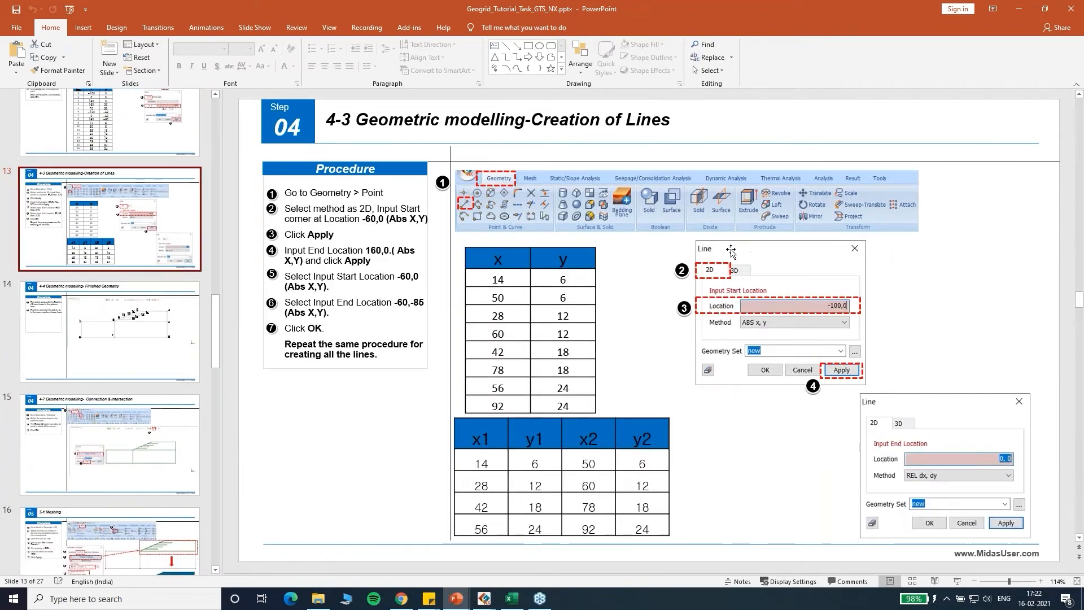
click(120, 357)
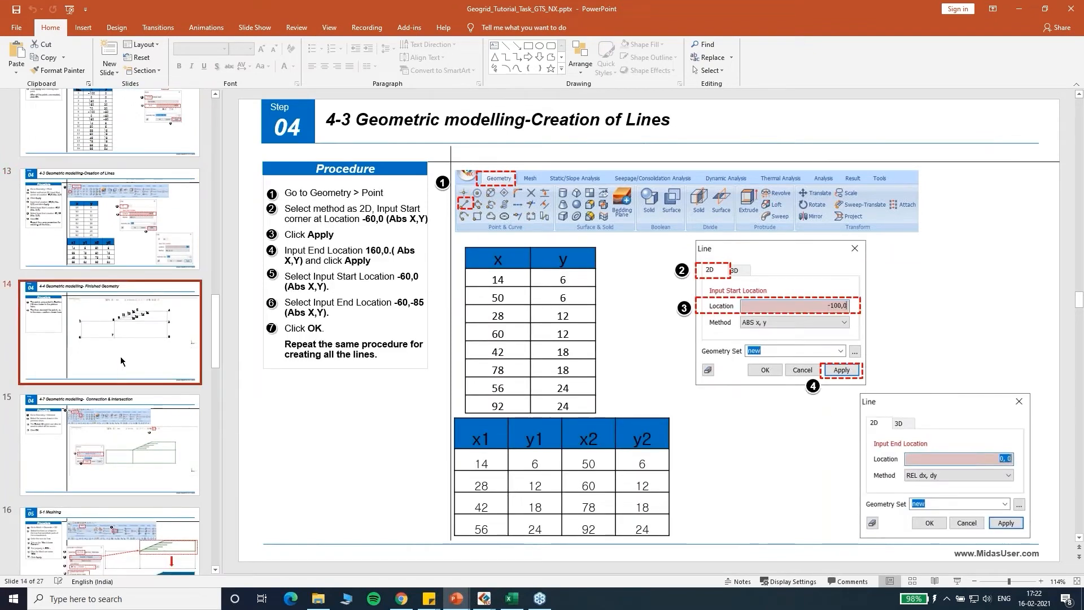
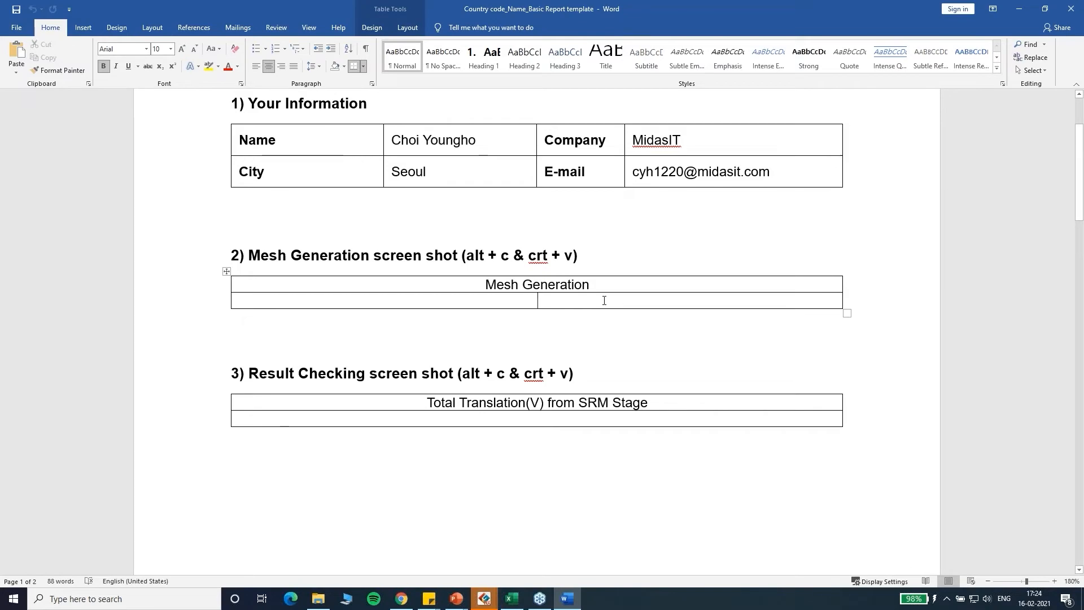
Switch to GTS NX to examine the aca_slope_2D mesh, and return to the Result Checking section of the Word report template.
mouse_move(484, 597)
click(478, 567)
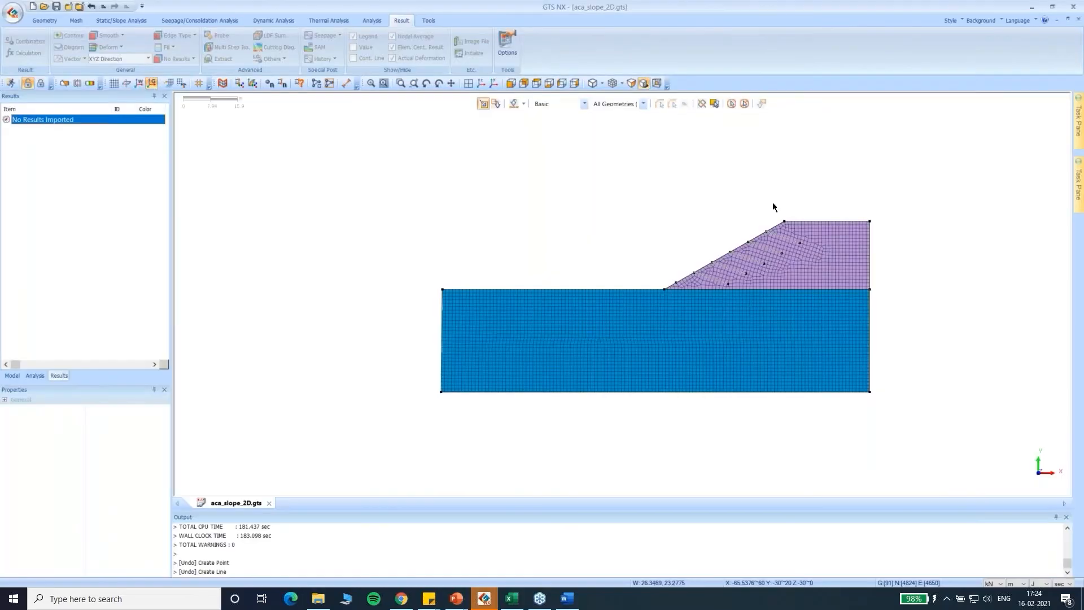
scroll(889, 435, up, 2)
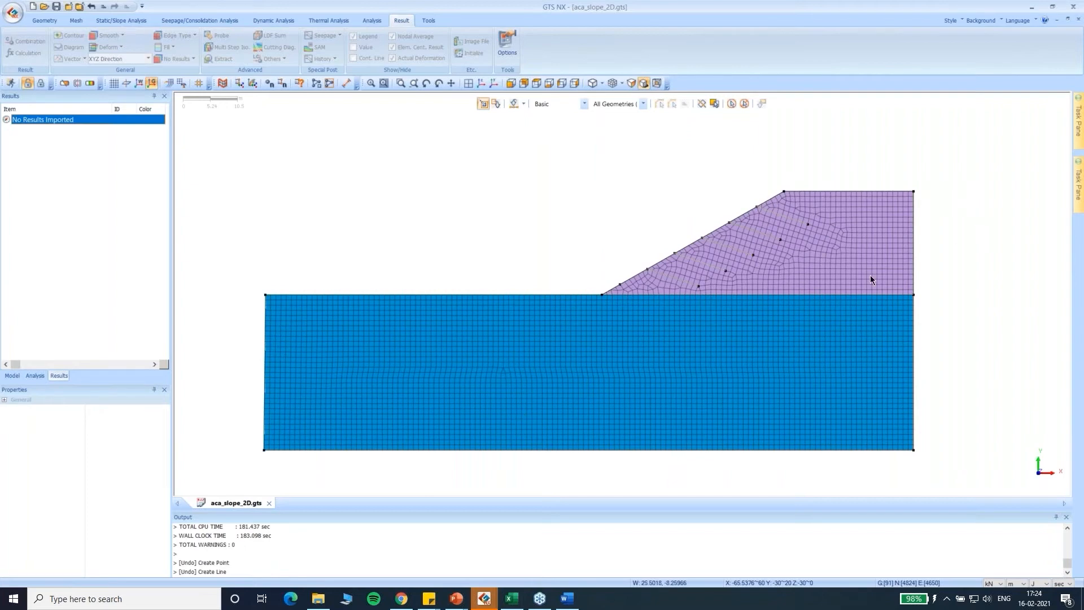
click(1031, 7)
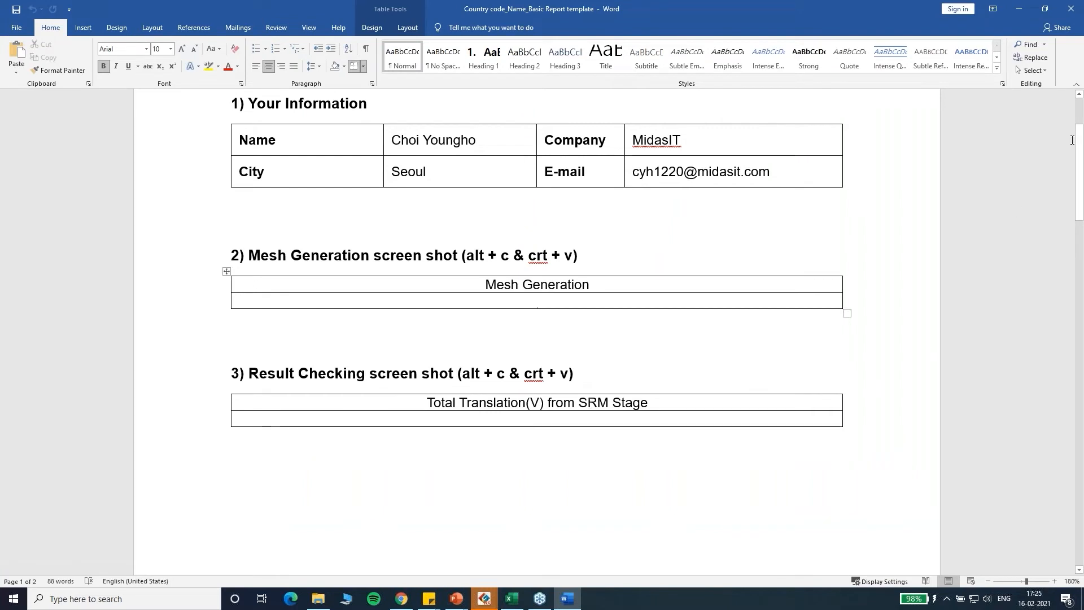
scroll(1080, 148, down, 3)
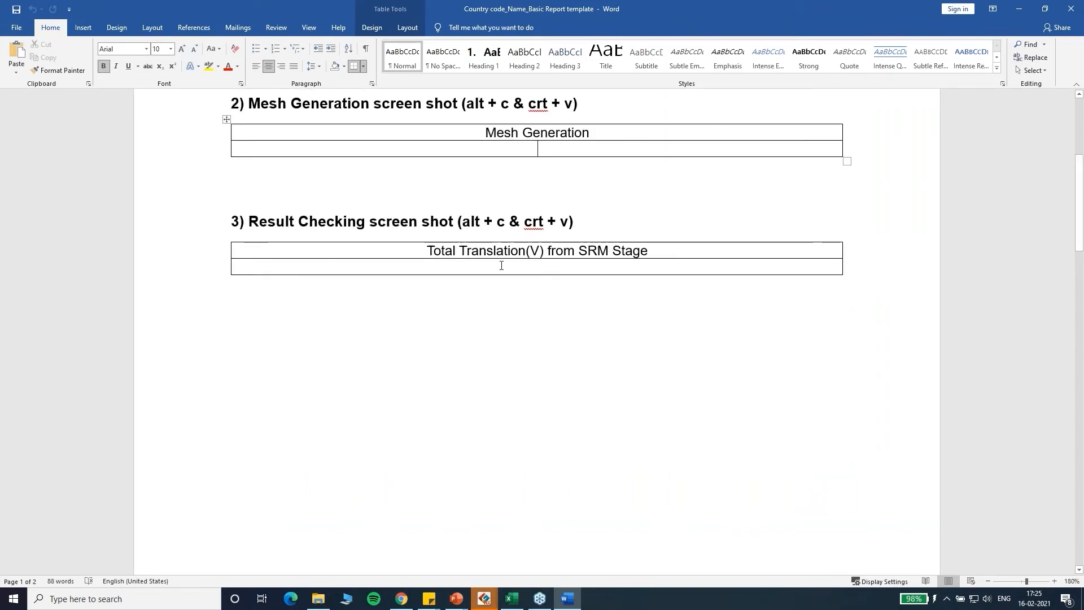
Read through the Summary tables of the report template, 4-1 From ground & structures and 4-2 F.O.S, and return to Your Information.
scroll(501, 266, down, 15)
scroll(602, 282, up, 5)
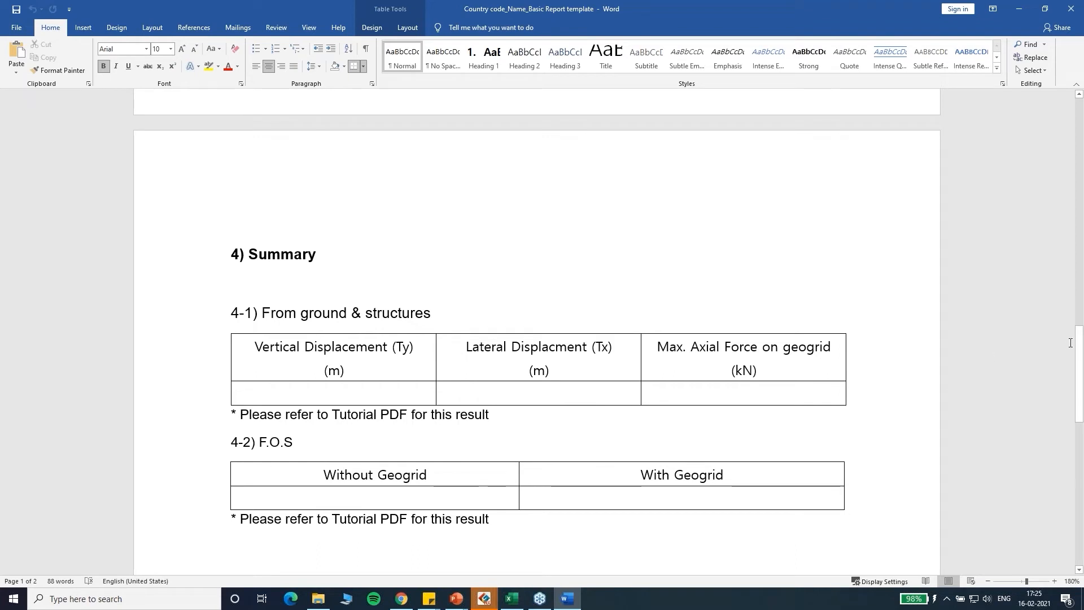
scroll(237, 361, down, 3)
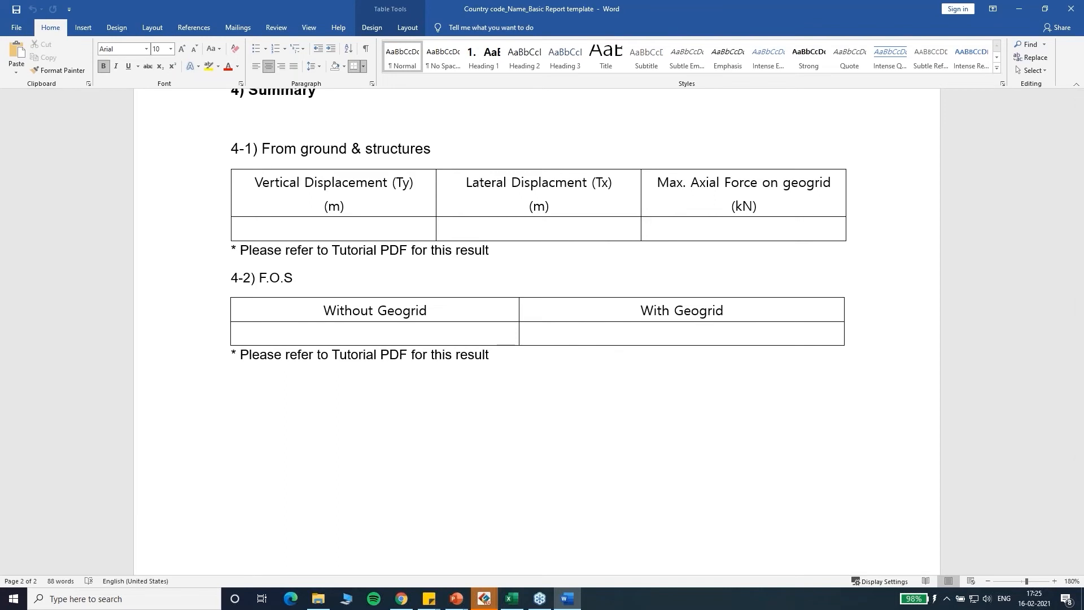
scroll(728, 309, up, 10)
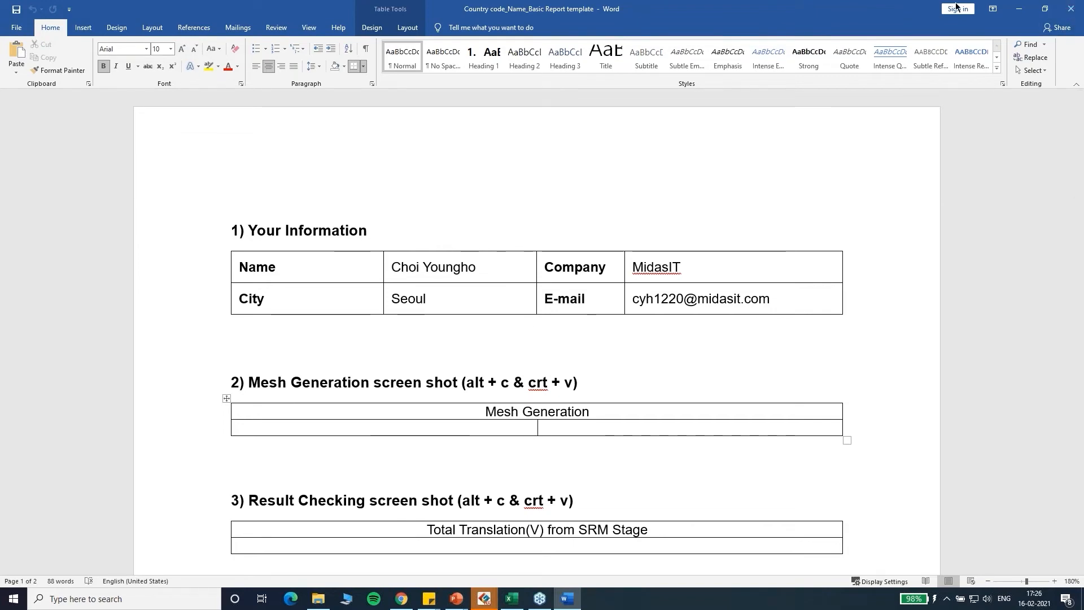
Put away the report template and the tutorial presentation, and dismiss the Save As dialog without saving.
click(1016, 9)
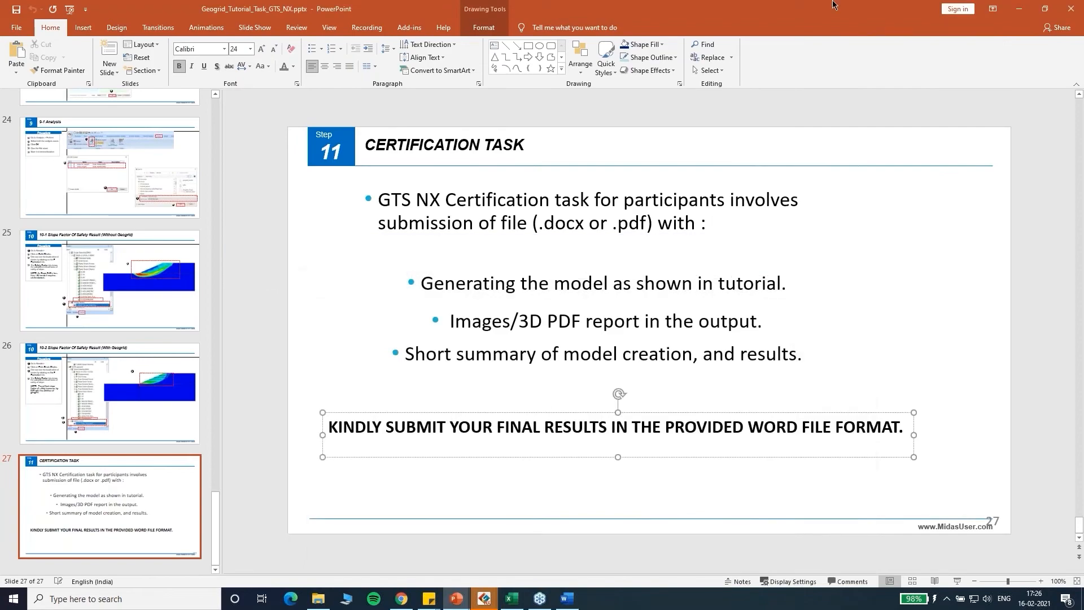
click(1026, 8)
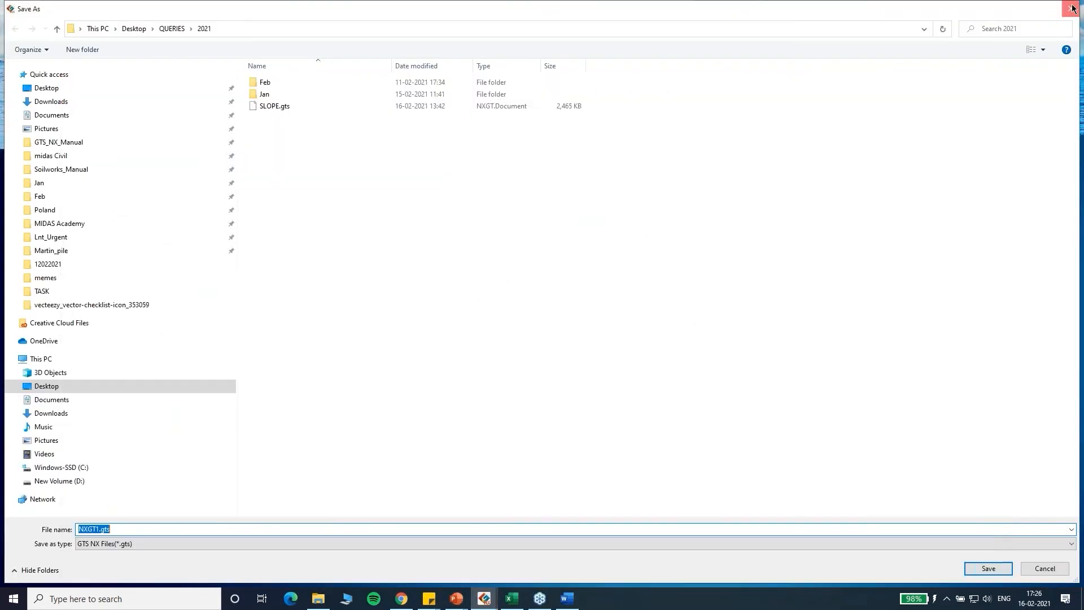
click(1071, 7)
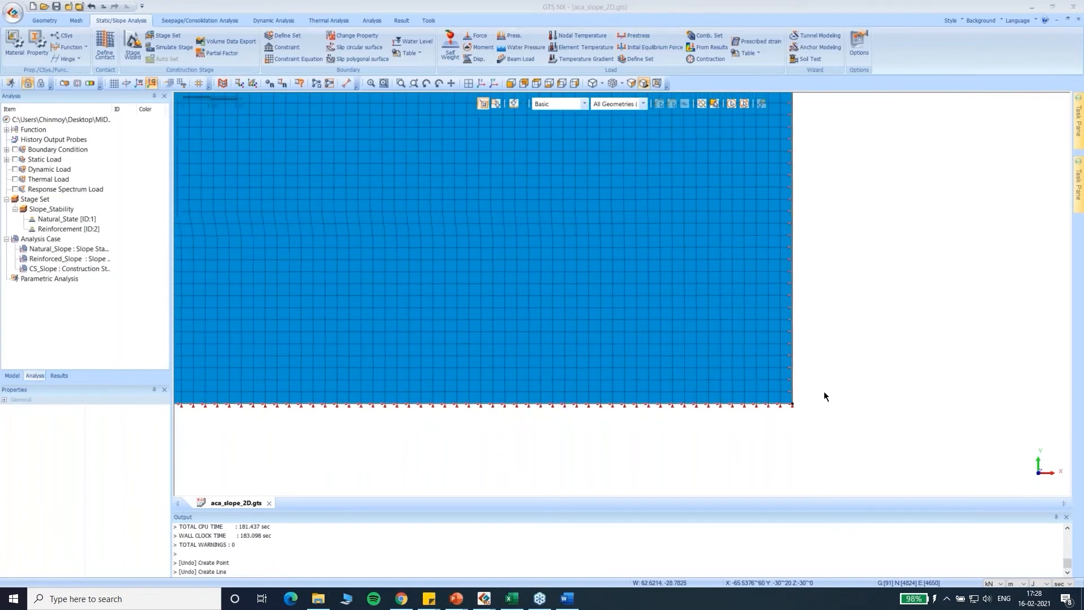
Examine the aca_slope_2D mesh in GTS NX, putting its window away and bringing it back to inspect the whole slope.
scroll(827, 403, down, 1)
scroll(628, 300, down, 1)
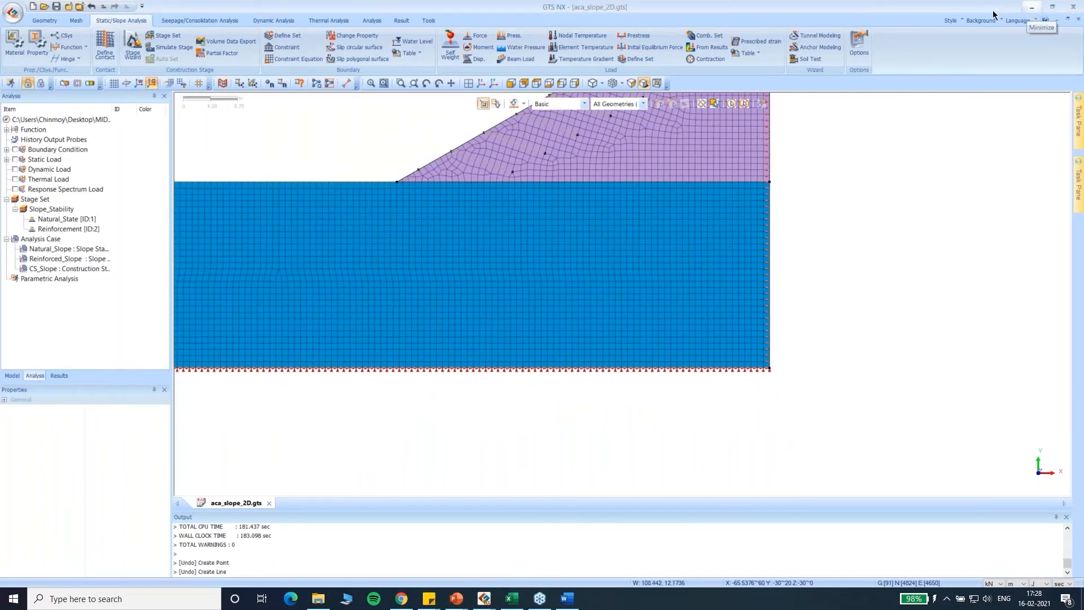
click(1032, 7)
mouse_move(483, 598)
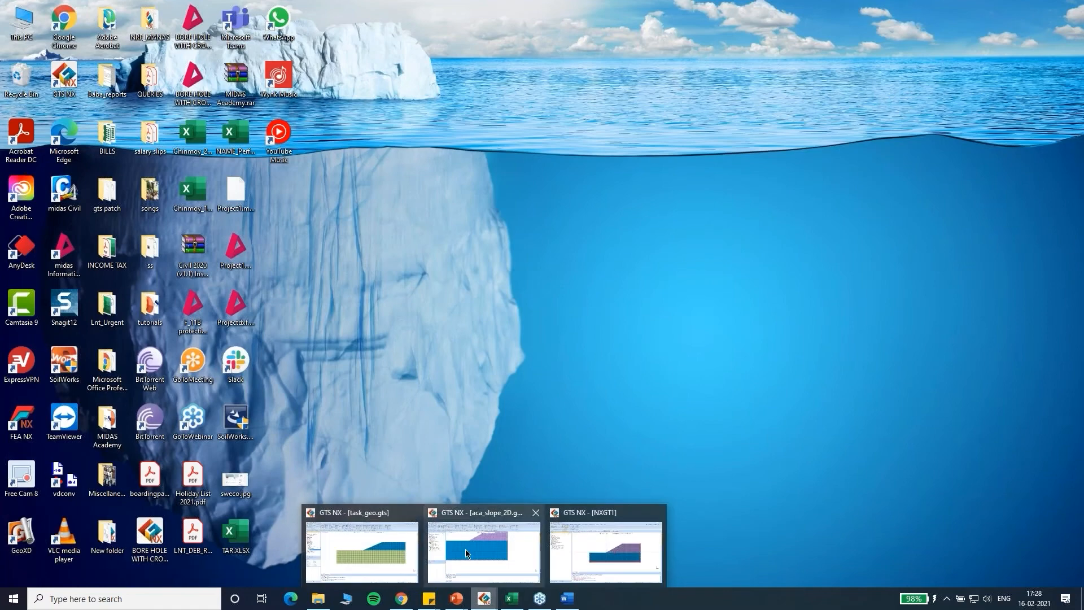
click(465, 548)
scroll(654, 303, down, 1)
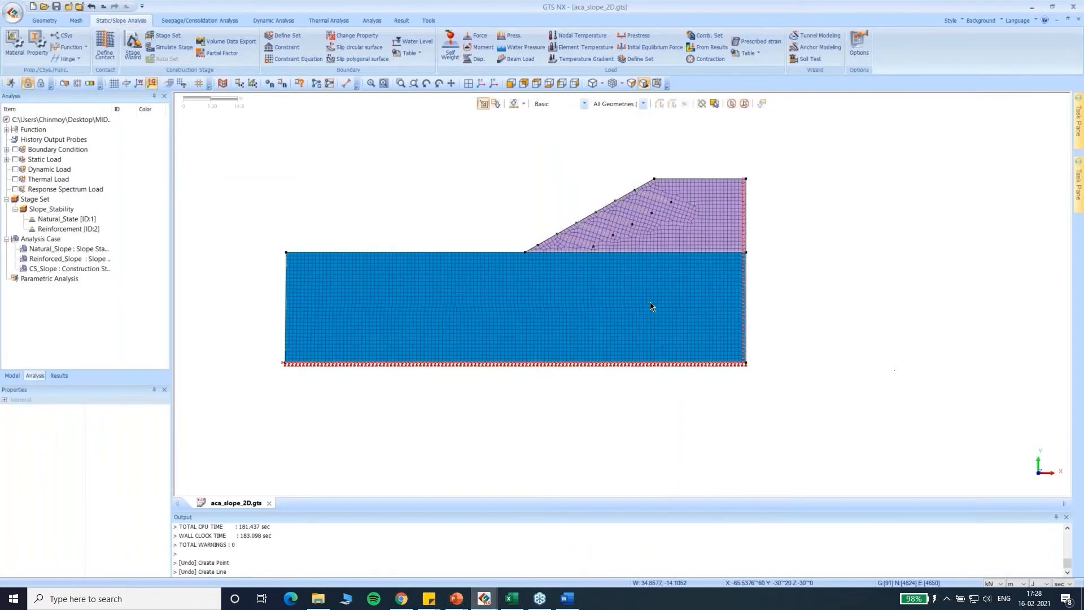
scroll(648, 304, up, 2)
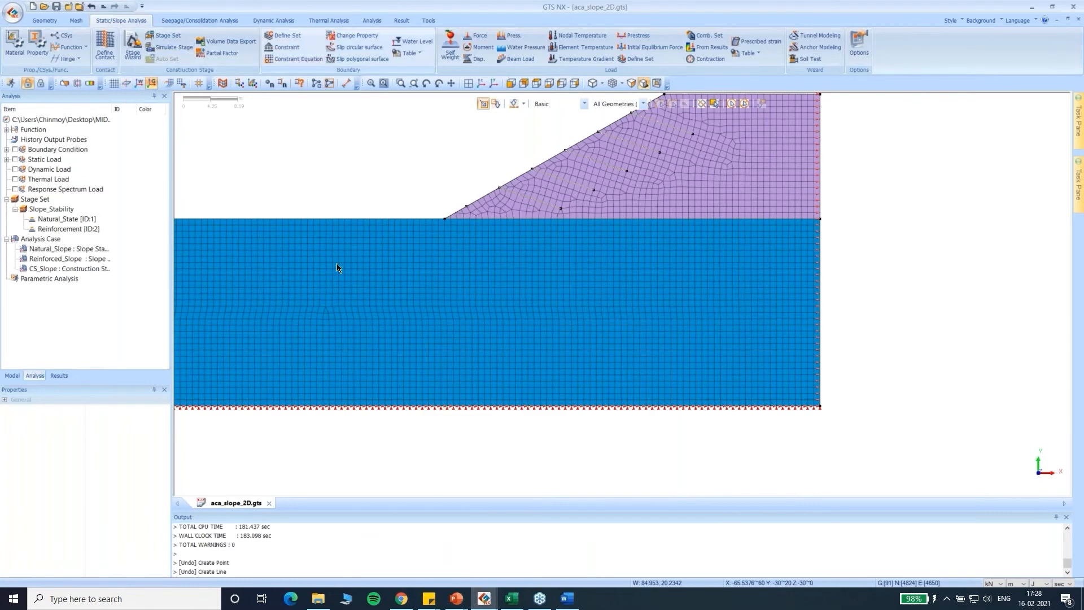
Look at the automatic constraint settings for boundary set BC, close them, and inspect the supports along the model's base and side.
click(212, 135)
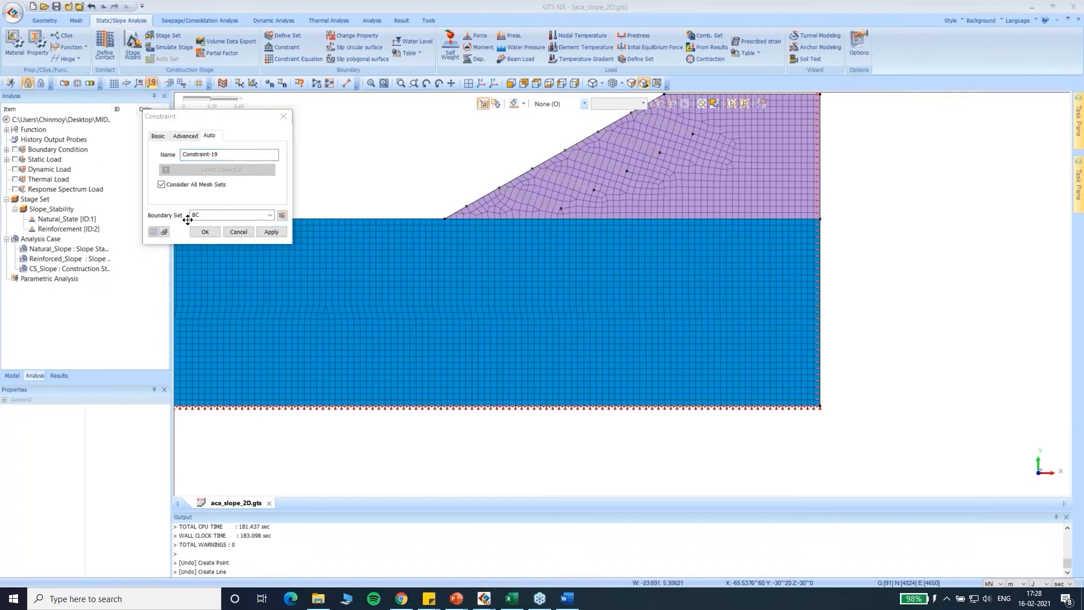
click(205, 231)
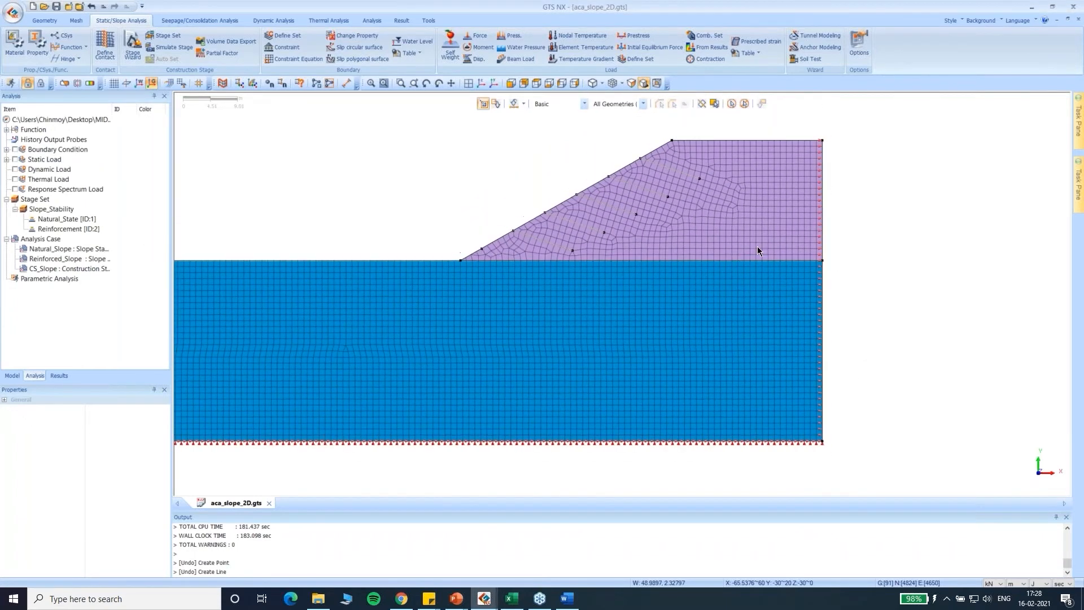
scroll(807, 420, up, 4)
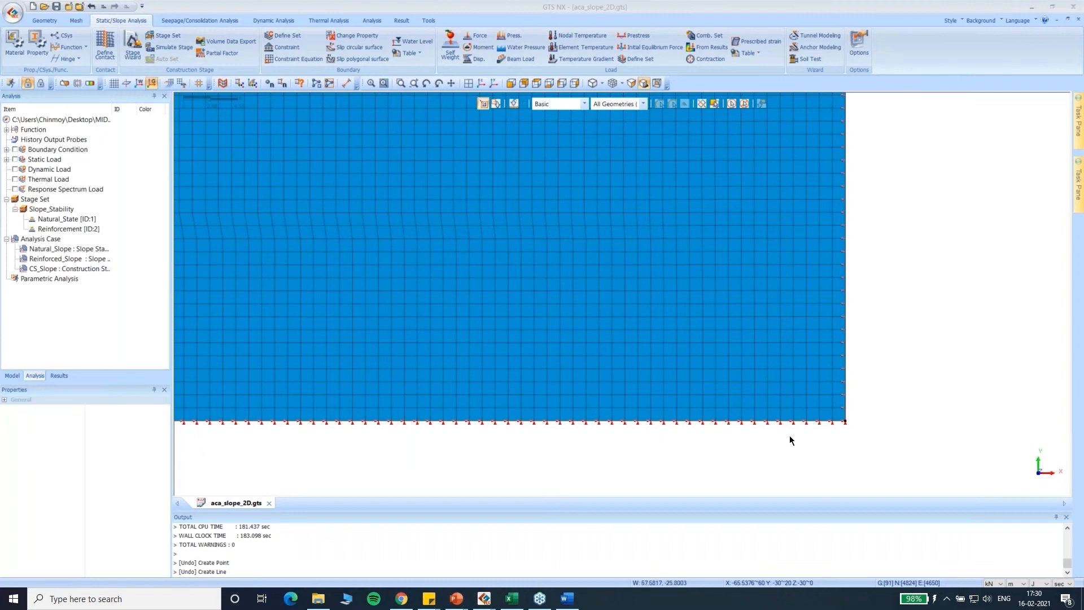
scroll(782, 480, down, 2)
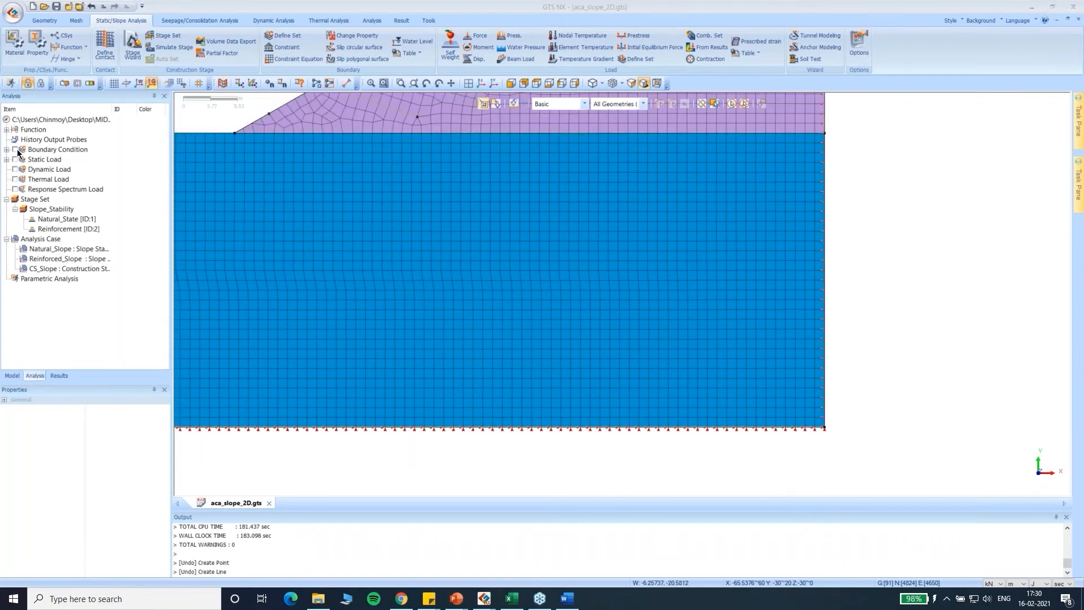
Hide the boundary conditions, inspect the slope and anchors in isometric view, and return to the front view.
click(15, 149)
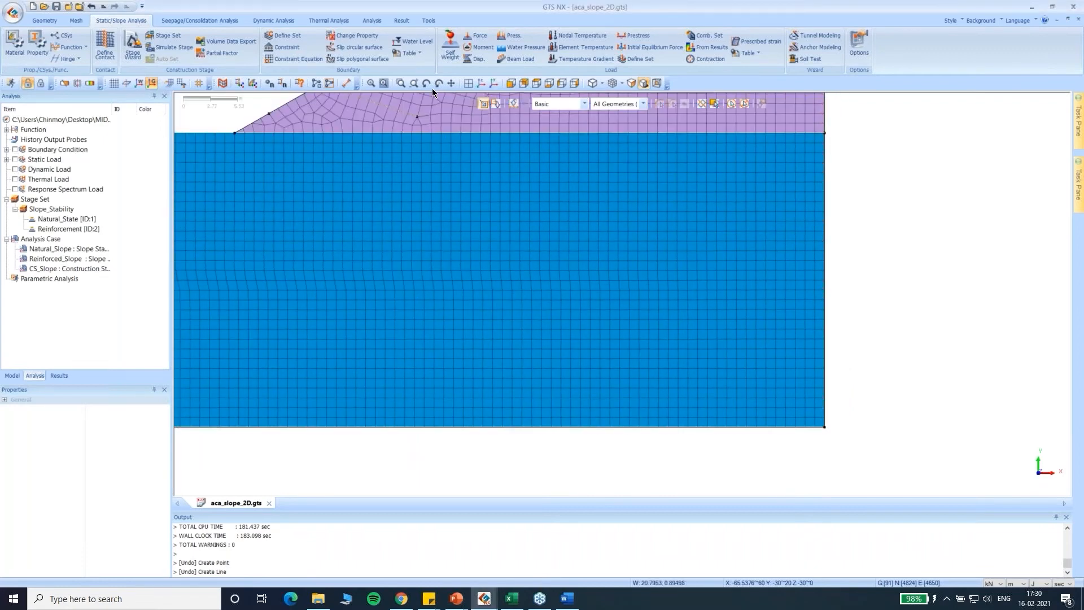
click(494, 83)
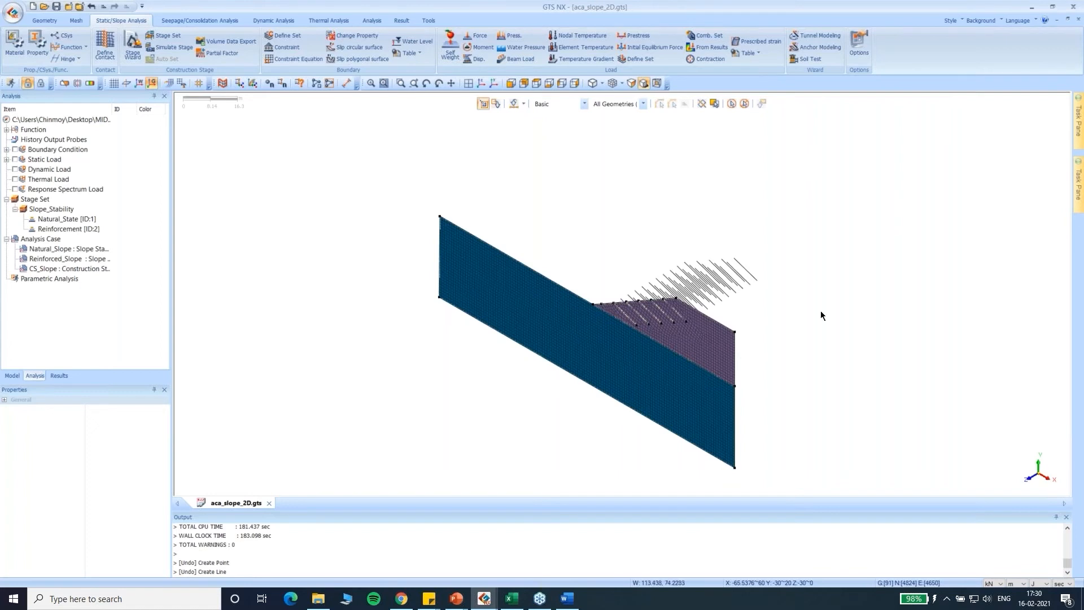
scroll(789, 346, up, 5)
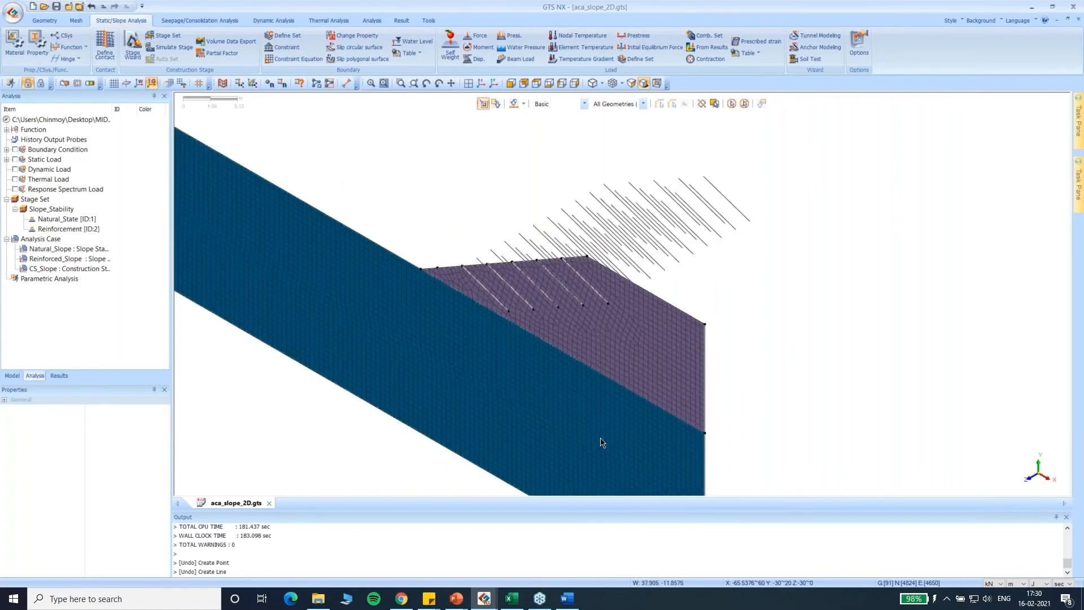
scroll(420, 308, up, 1)
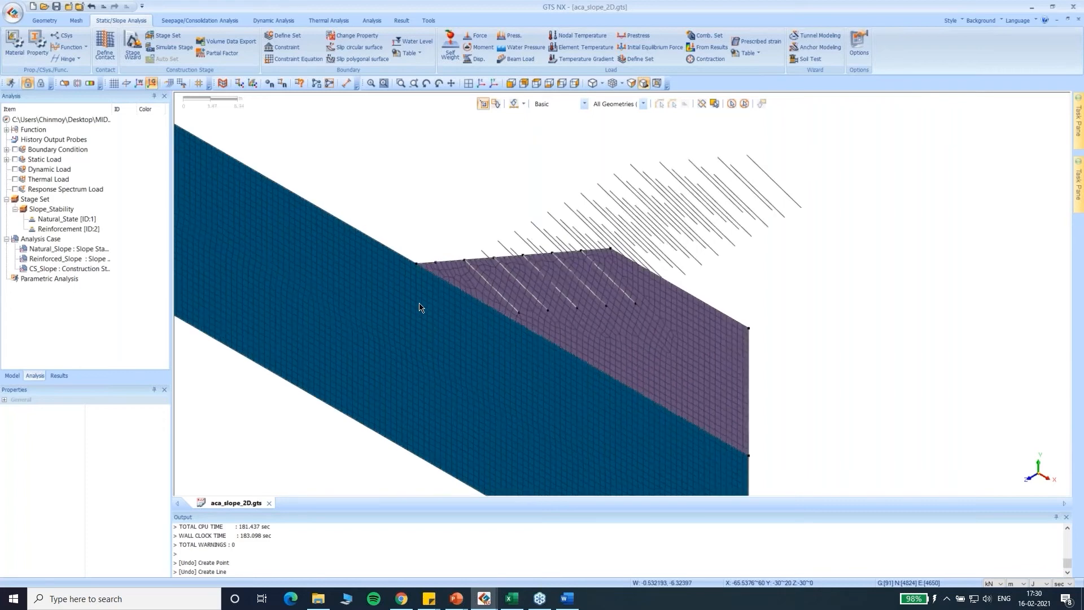
scroll(420, 307, up, 2)
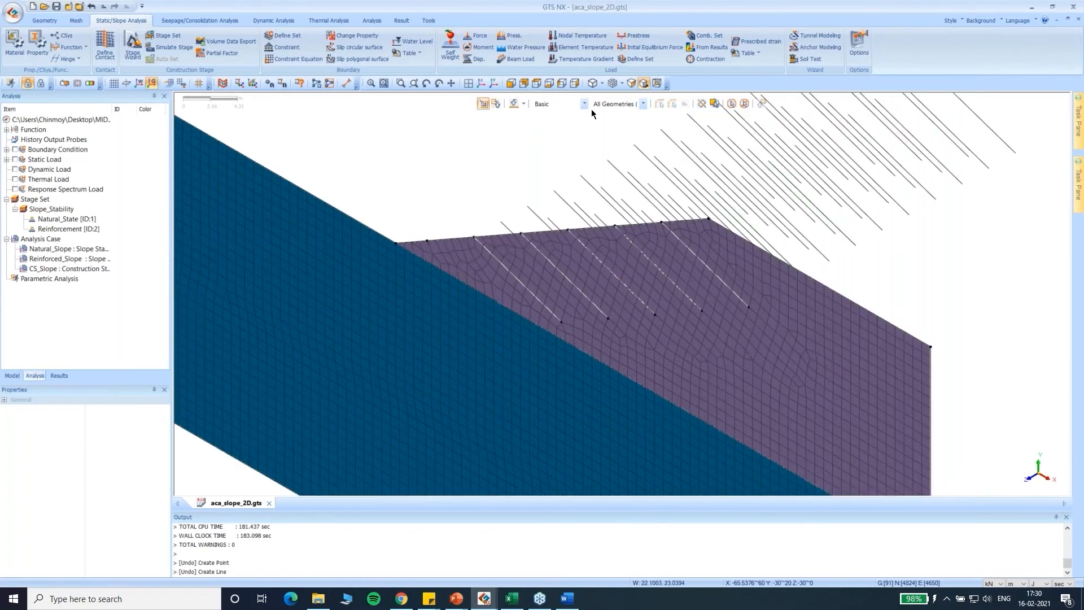
click(511, 83)
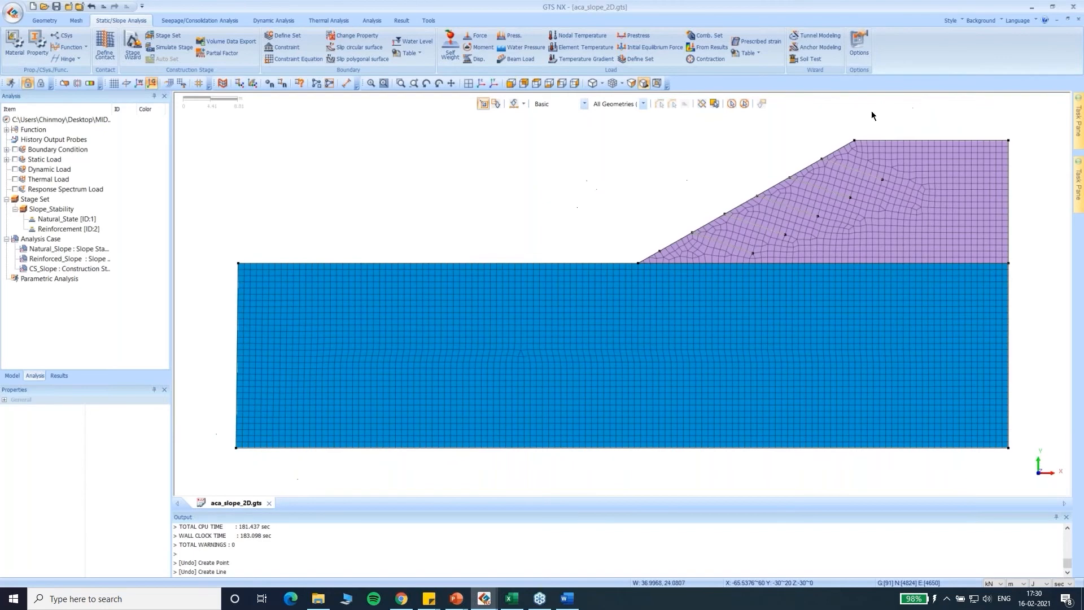
Review the ANCHOR embedded truss property, including its material, cross-sectional area and spacing, and close the property dialogs.
scroll(895, 133, up, 3)
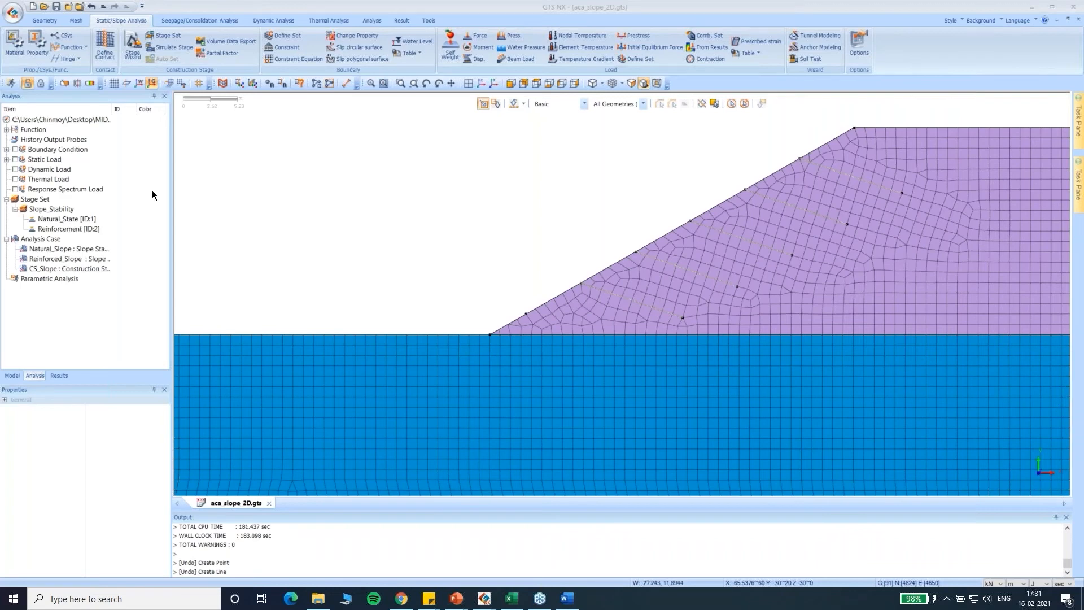
click(457, 338)
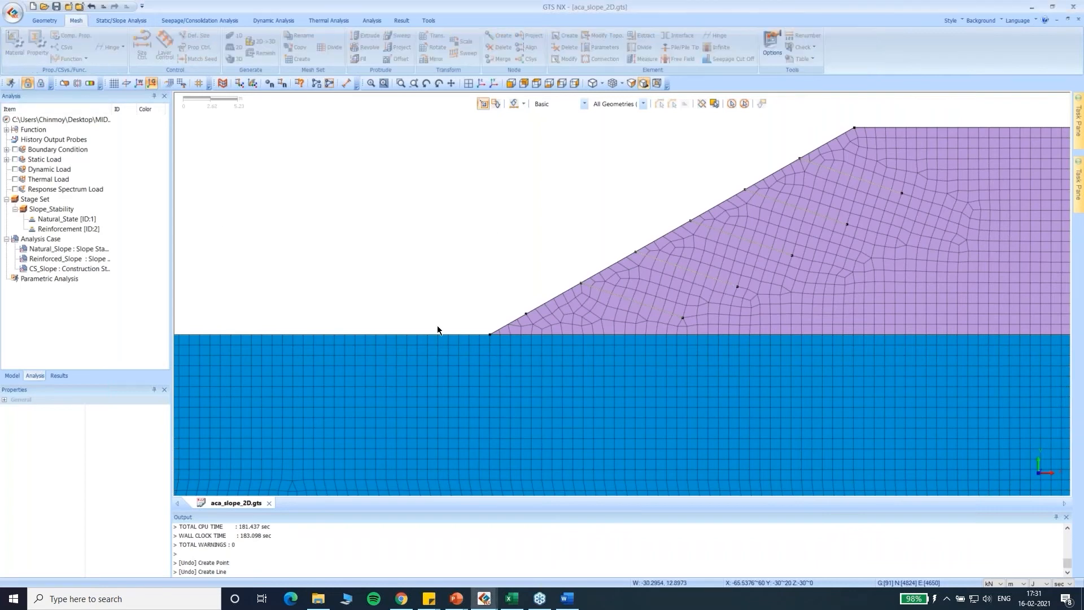
click(37, 45)
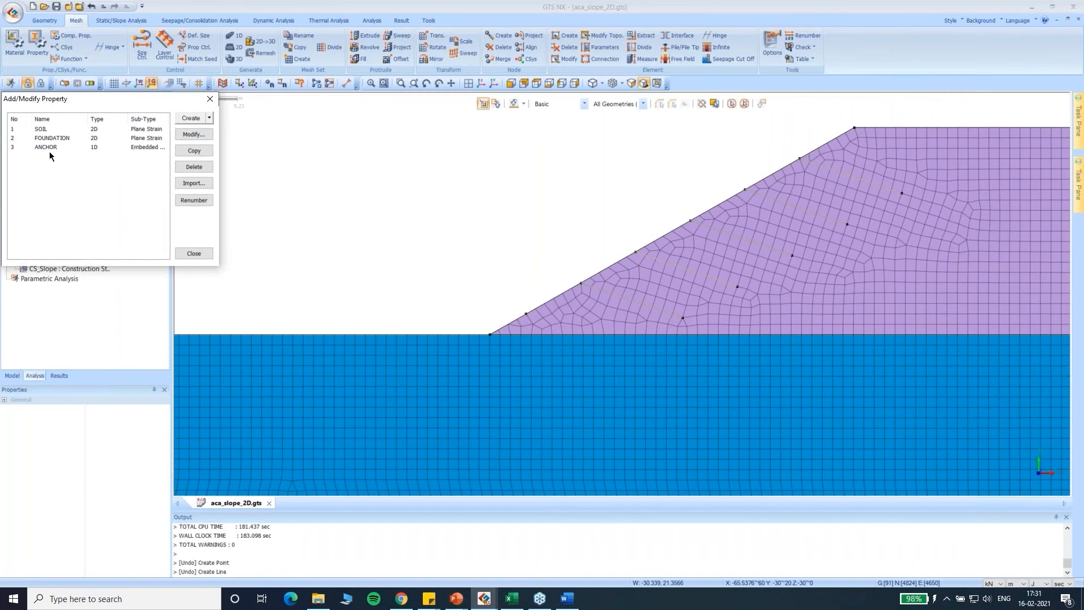
click(129, 147)
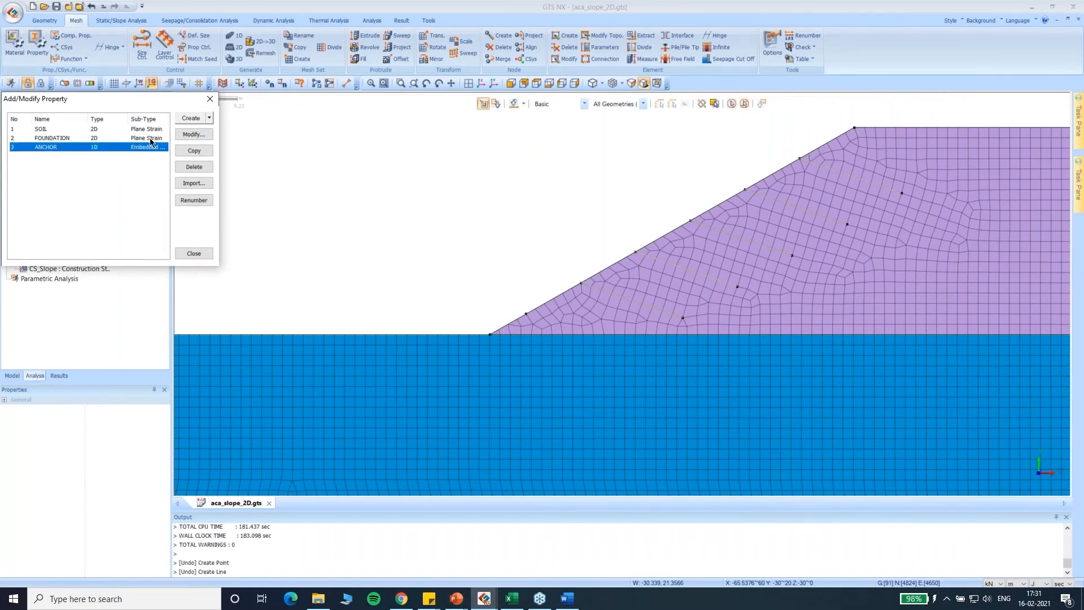
click(194, 133)
click(241, 280)
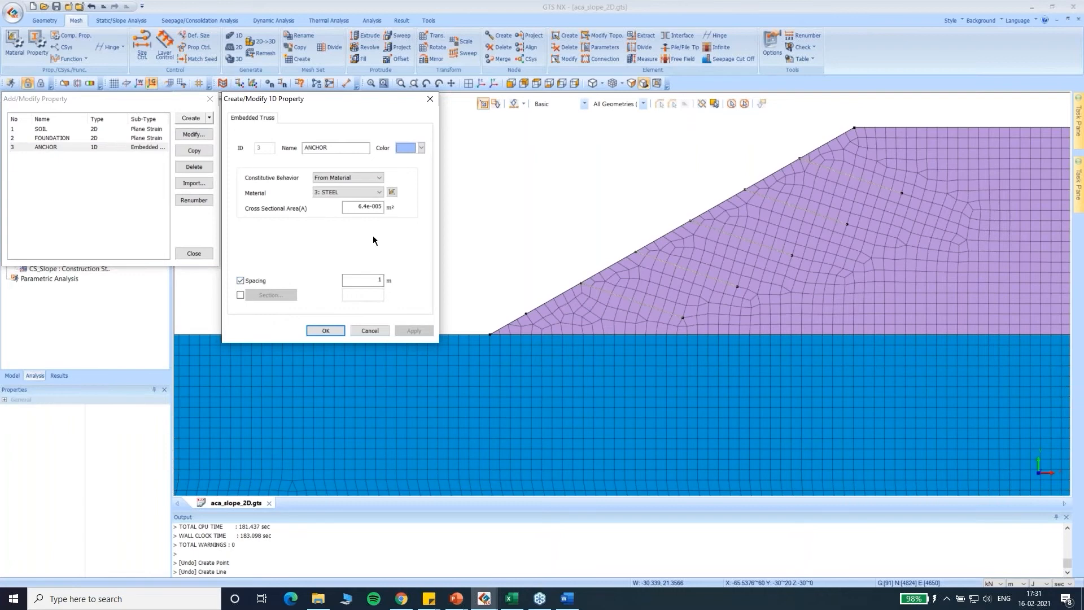
click(429, 100)
click(209, 99)
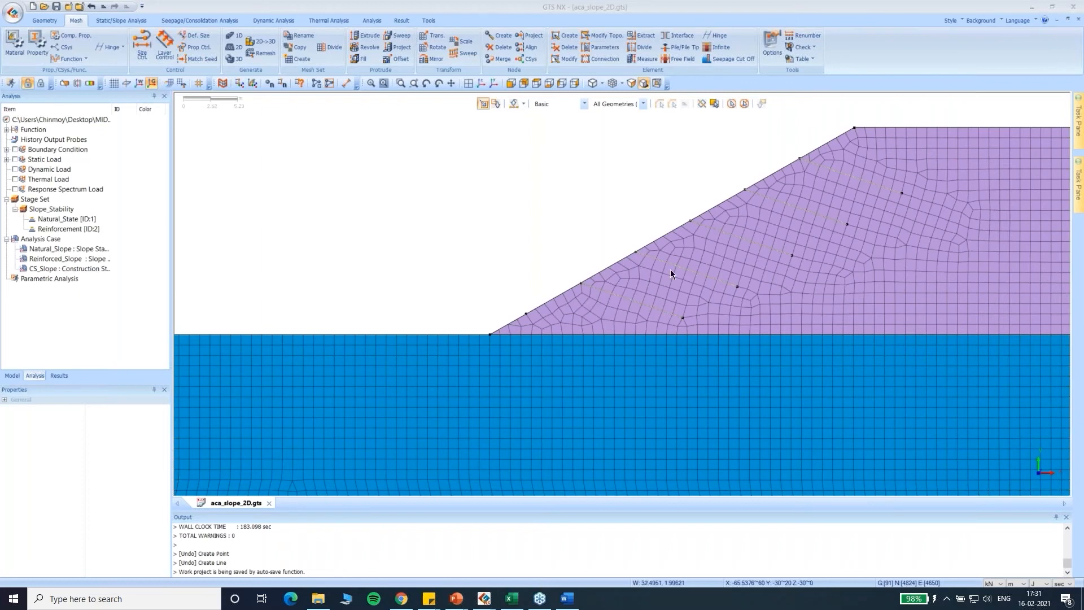
Open the Anchor Wizard and hide the ANCHORS mesh set.
scroll(444, 243, down, 1)
scroll(444, 242, down, 2)
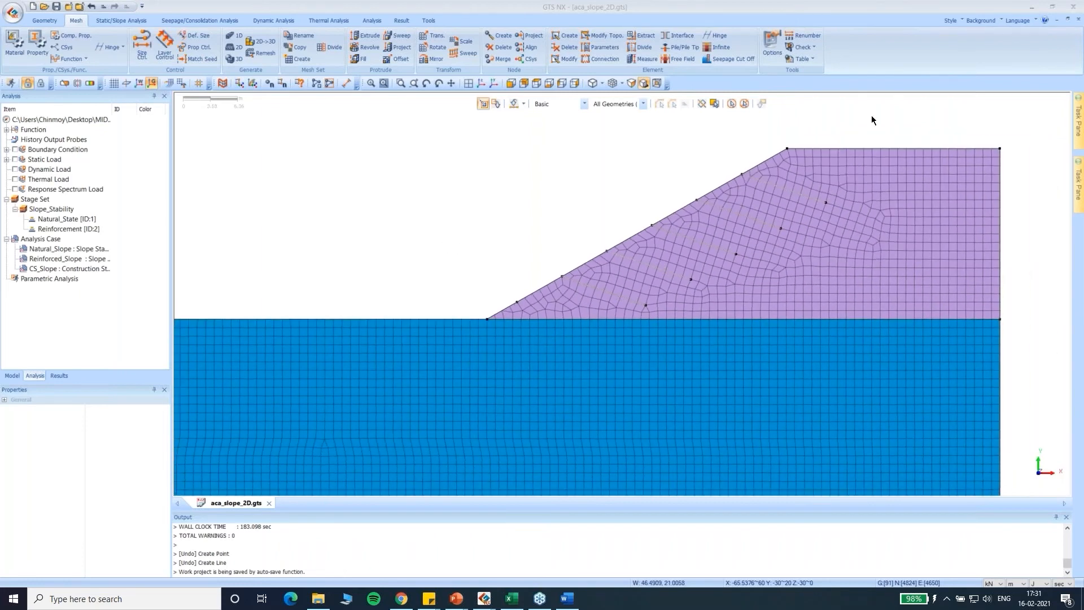
scroll(652, 126, up, 4)
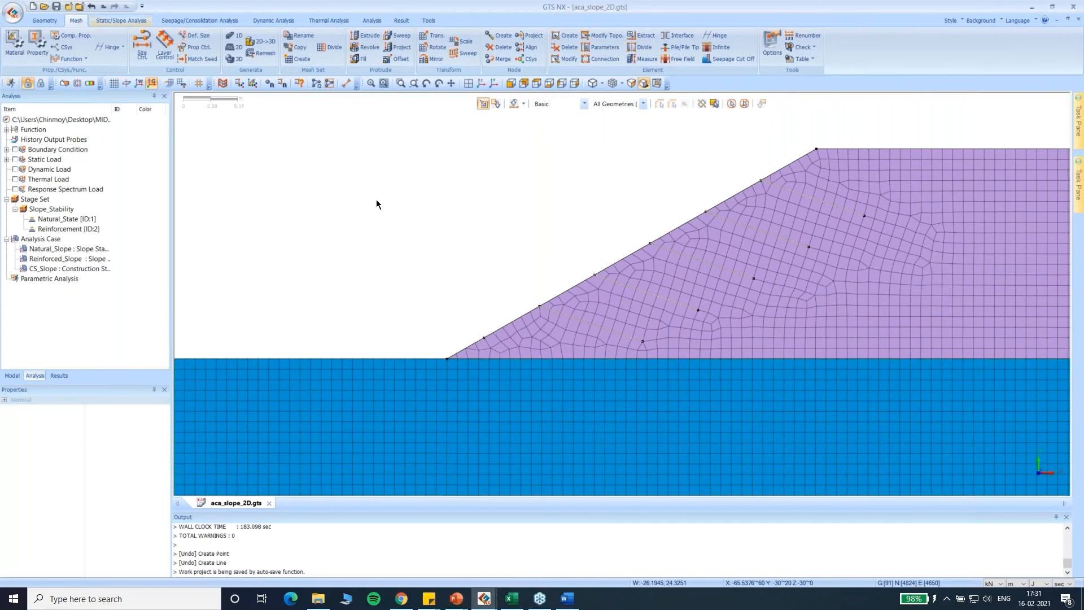
click(120, 20)
scroll(327, 185, down, 3)
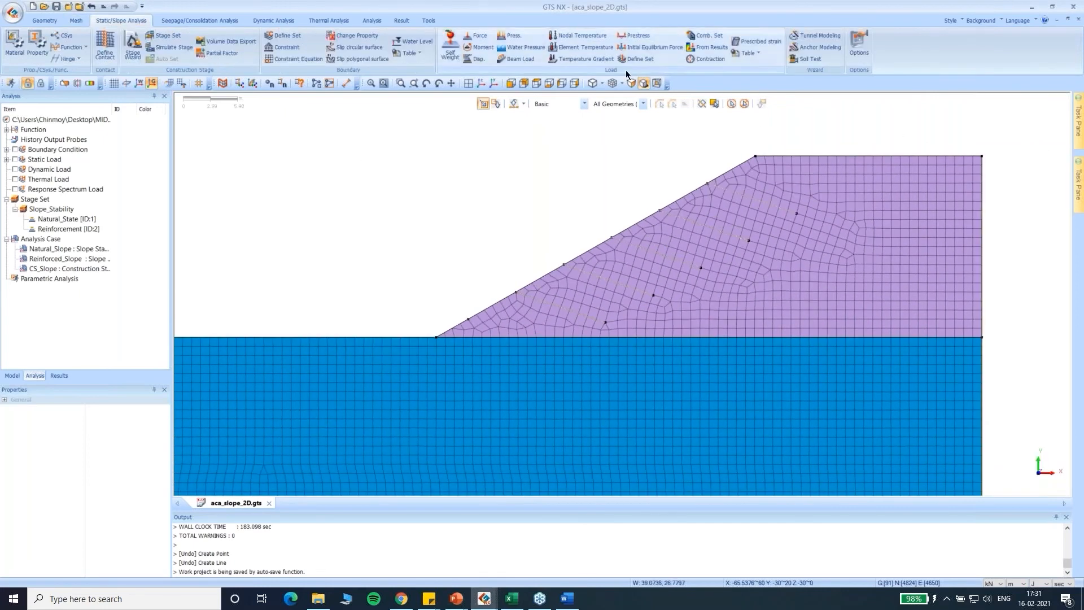
click(819, 47)
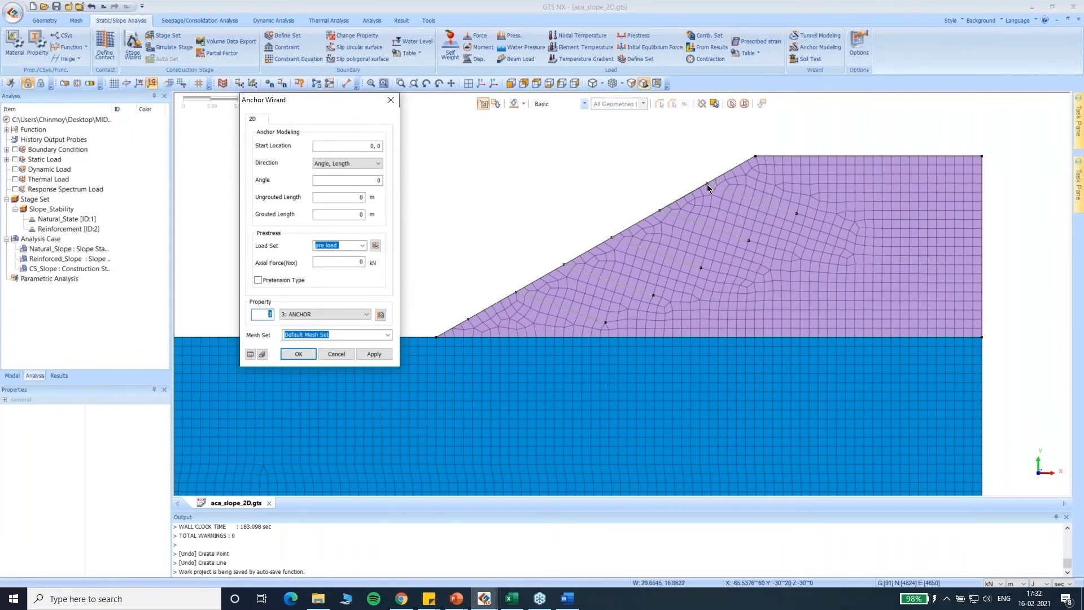
click(11, 376)
click(23, 318)
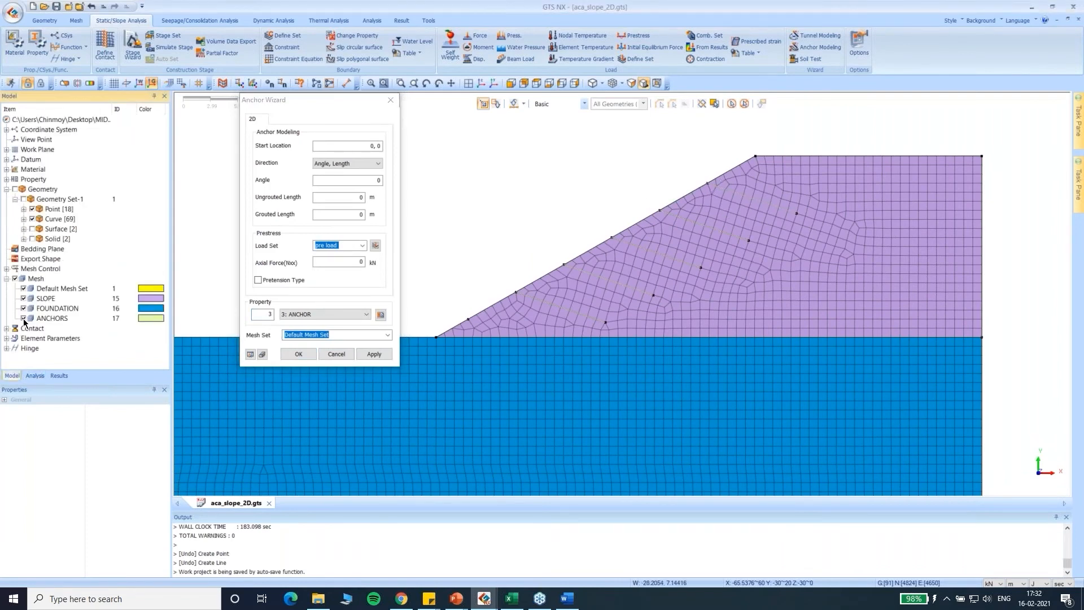
Try an anchor in the Anchor Wizard with its start picked on the slope and an angle of -19, and close the wizard without creating it.
click(727, 189)
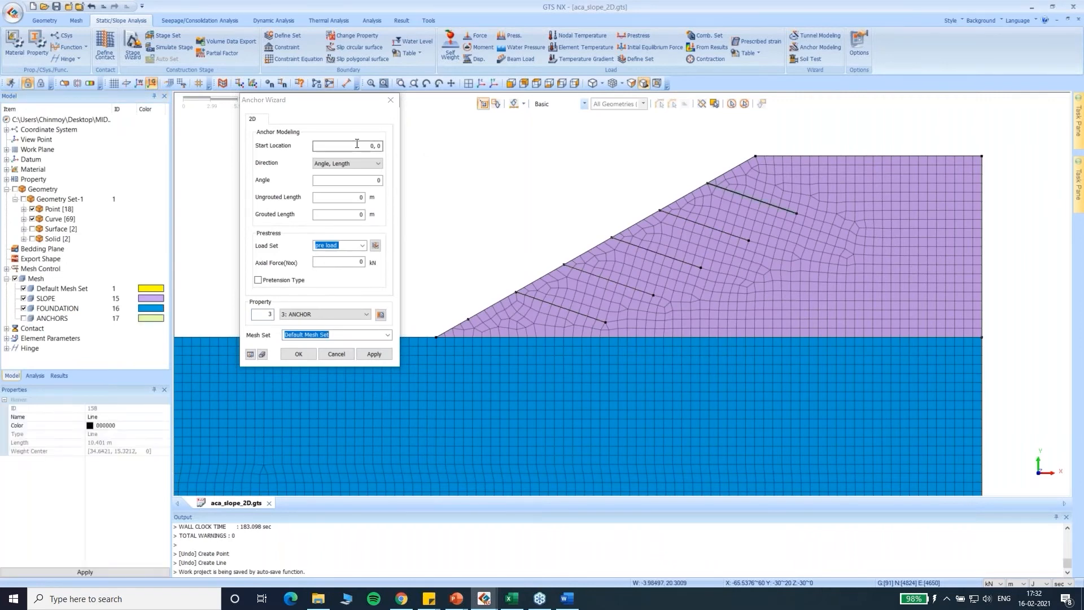
click(706, 184)
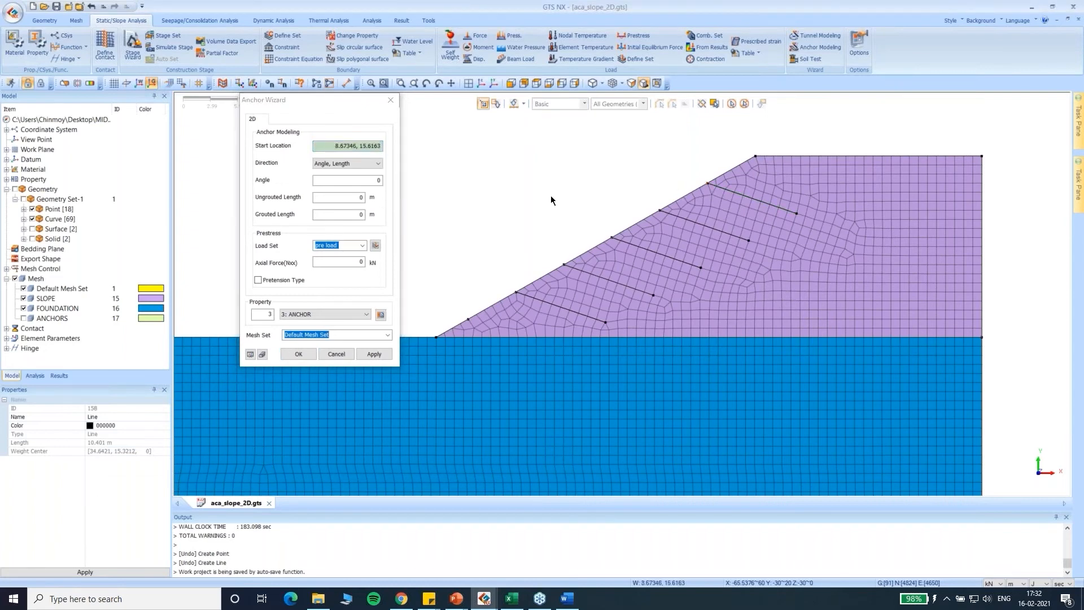
click(369, 180)
text(-19)
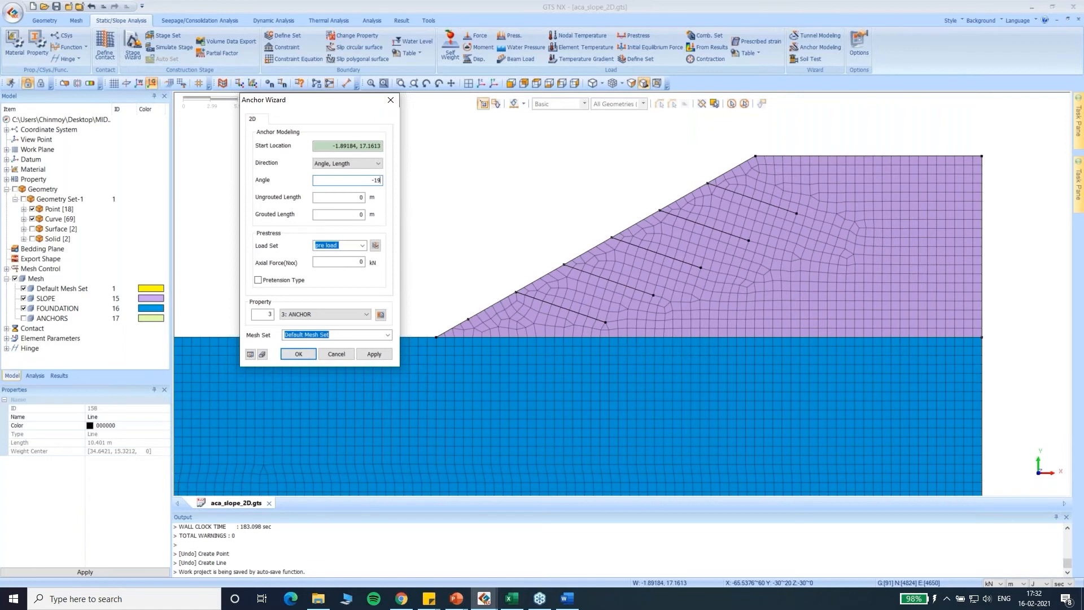
click(352, 215)
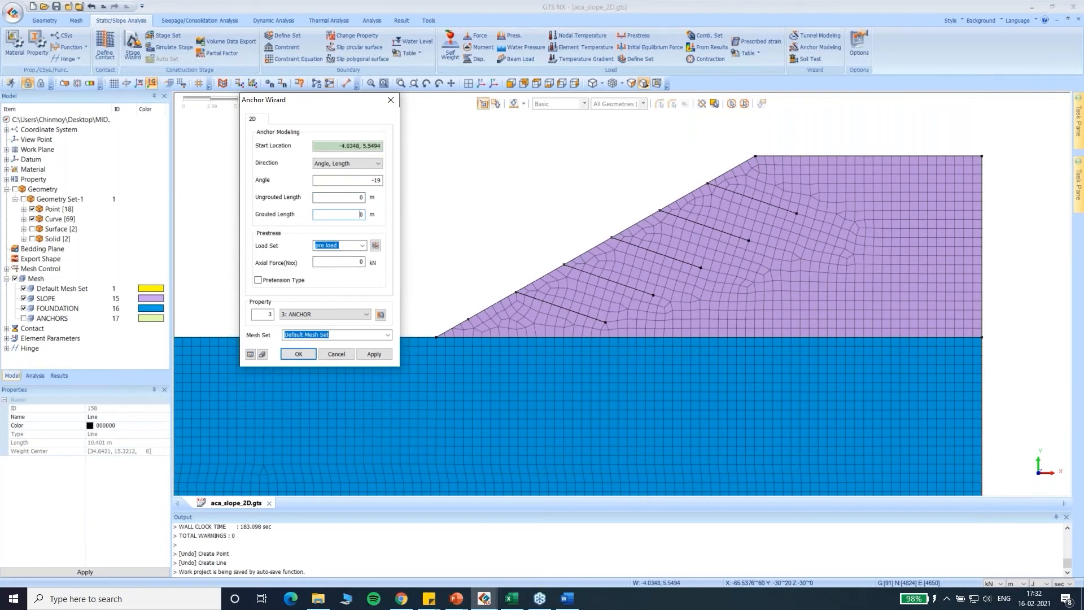
click(391, 101)
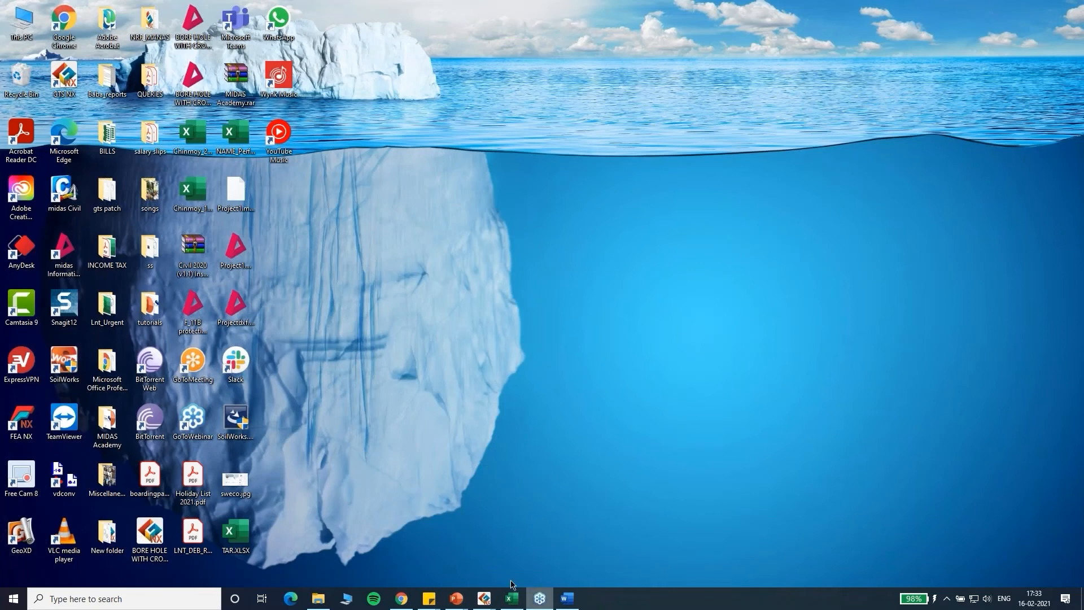
Return to the aca_slope_2D model, hide all mesh sets, show the solids, and inspect the 3D geometry with its anchor lines.
mouse_move(483, 599)
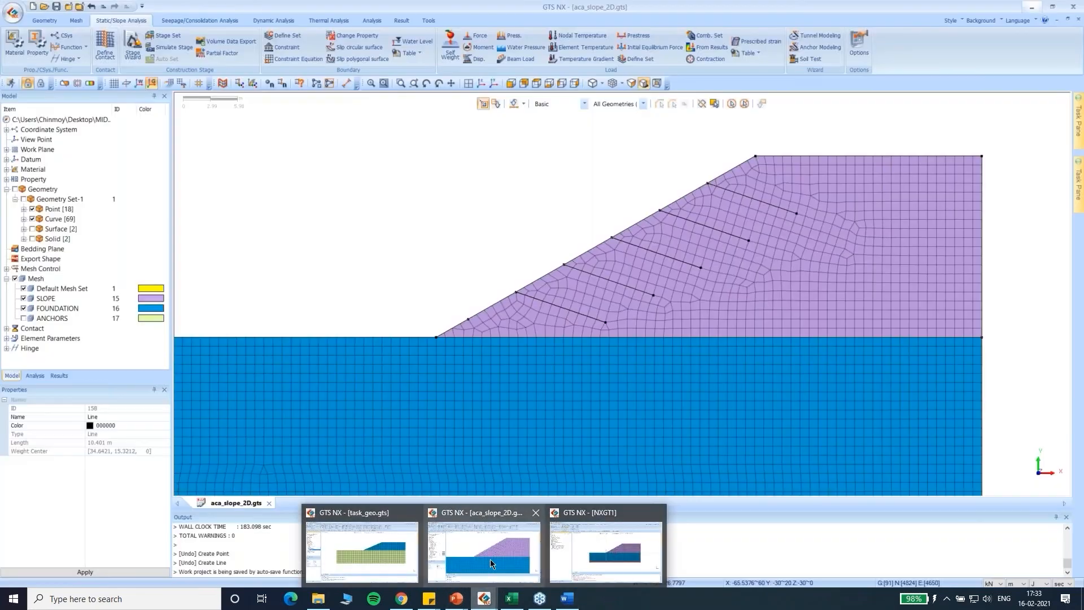
click(491, 564)
click(487, 84)
click(496, 85)
middle_drag(842, 341, 789, 342)
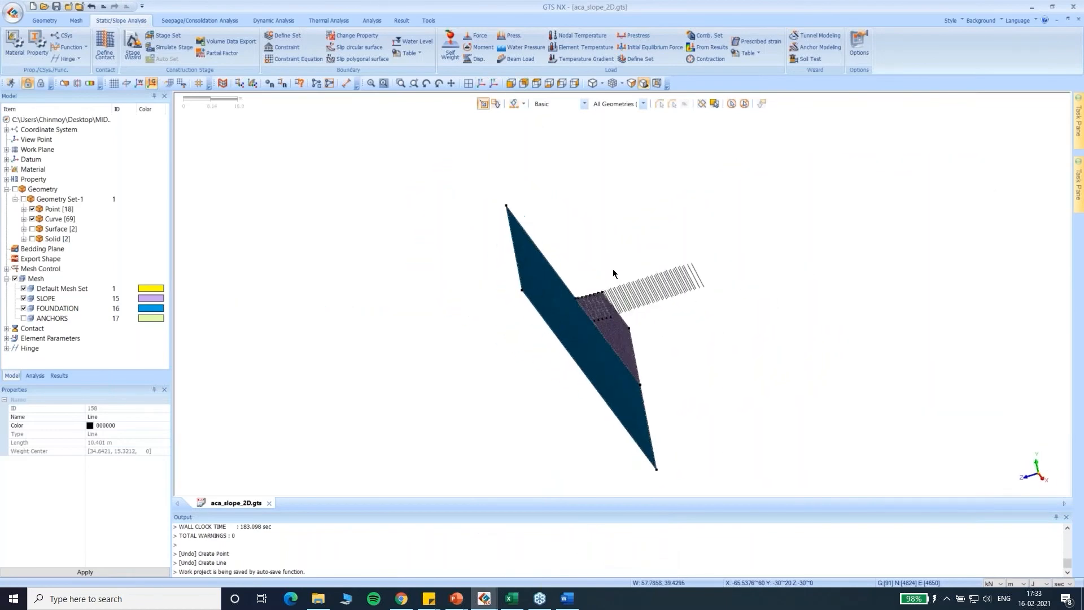
click(16, 279)
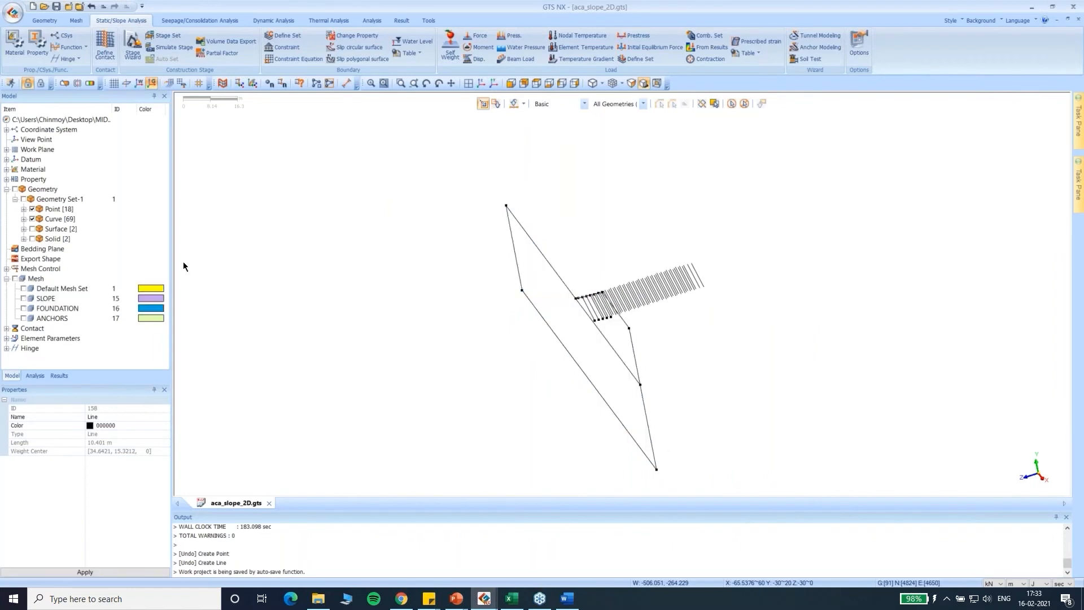
click(32, 239)
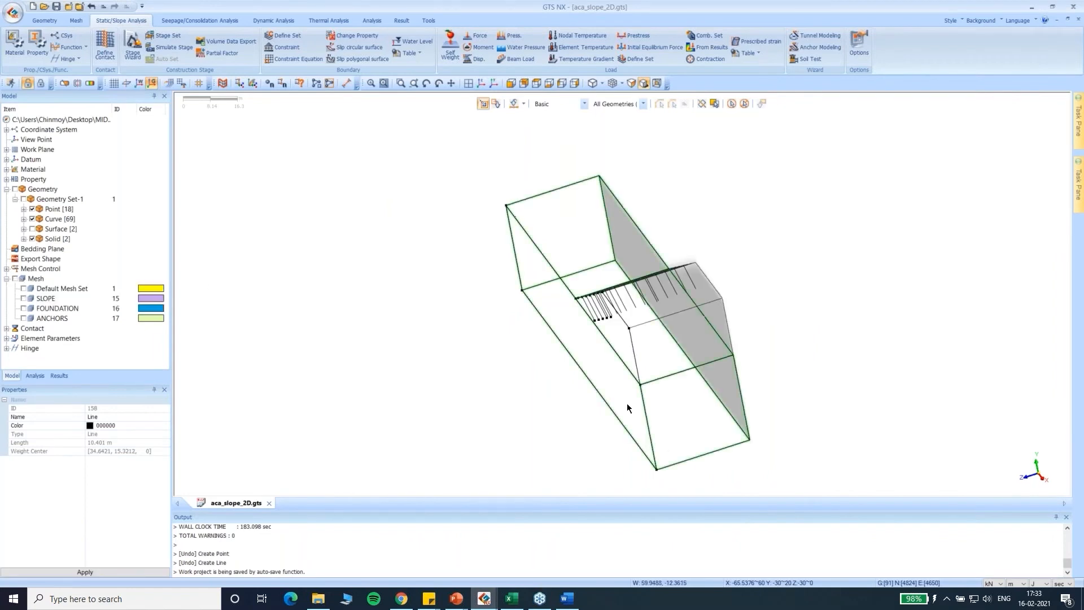
scroll(647, 340, up, 3)
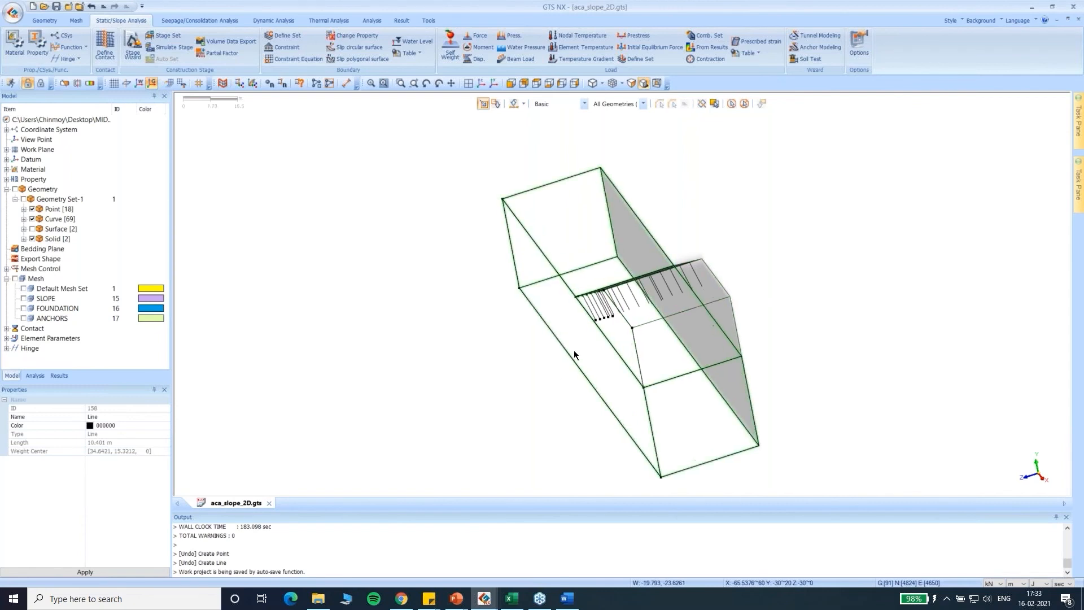
scroll(510, 138, down, 5)
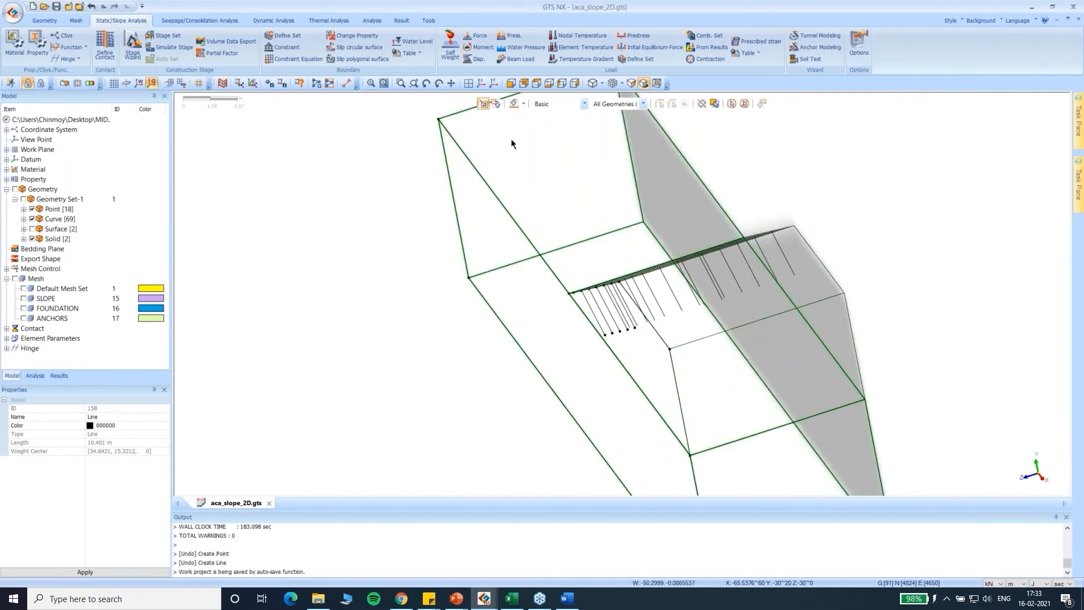
middle_drag(675, 426, 660, 368)
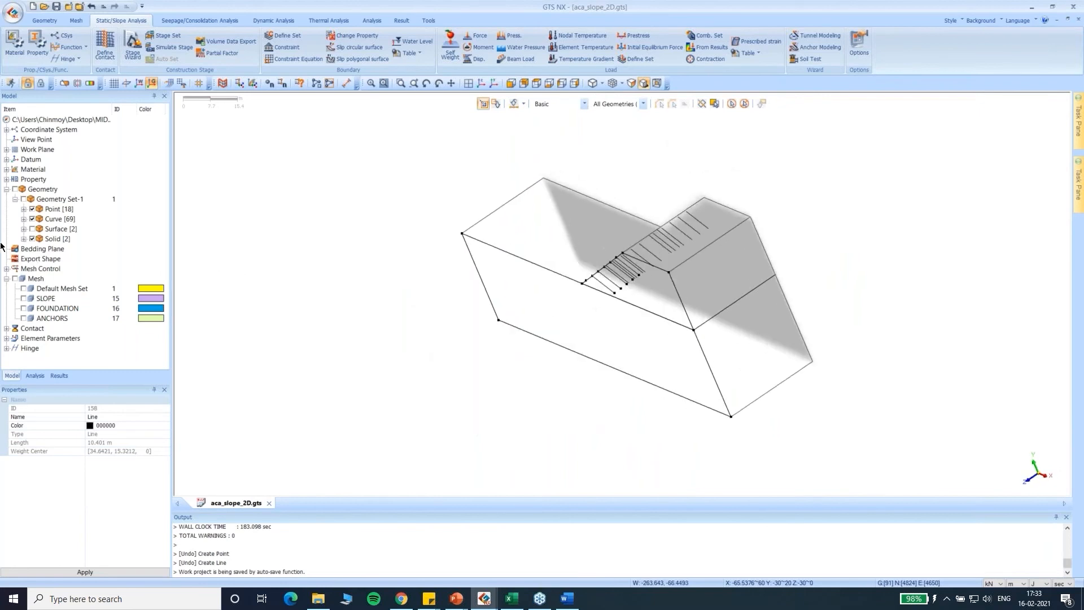
Hide the solids and, from a side view, hide the repeated anchor lines lying outside the 2D section plane.
click(32, 239)
click(32, 209)
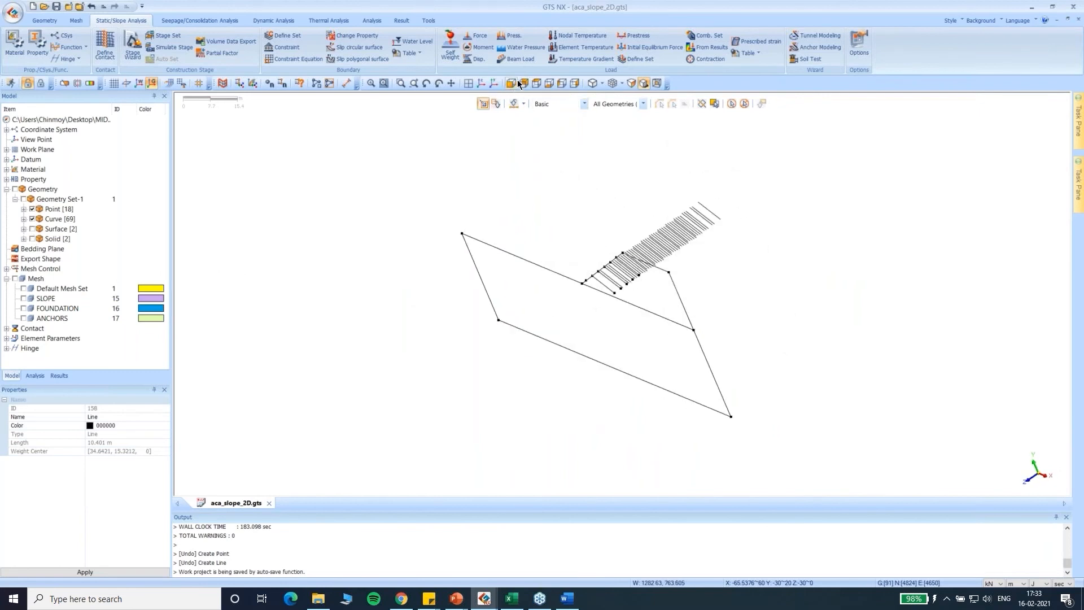
click(574, 83)
drag(529, 133, 833, 286)
right_click(726, 151)
click(751, 172)
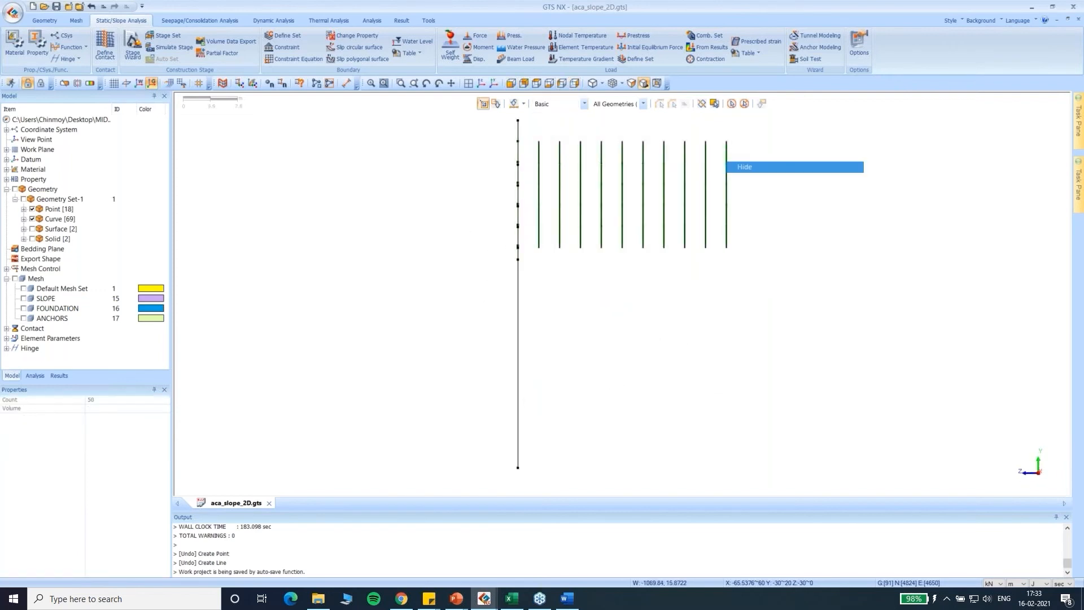
In the front view, hide the five remaining anchor lines inside the slope.
click(510, 83)
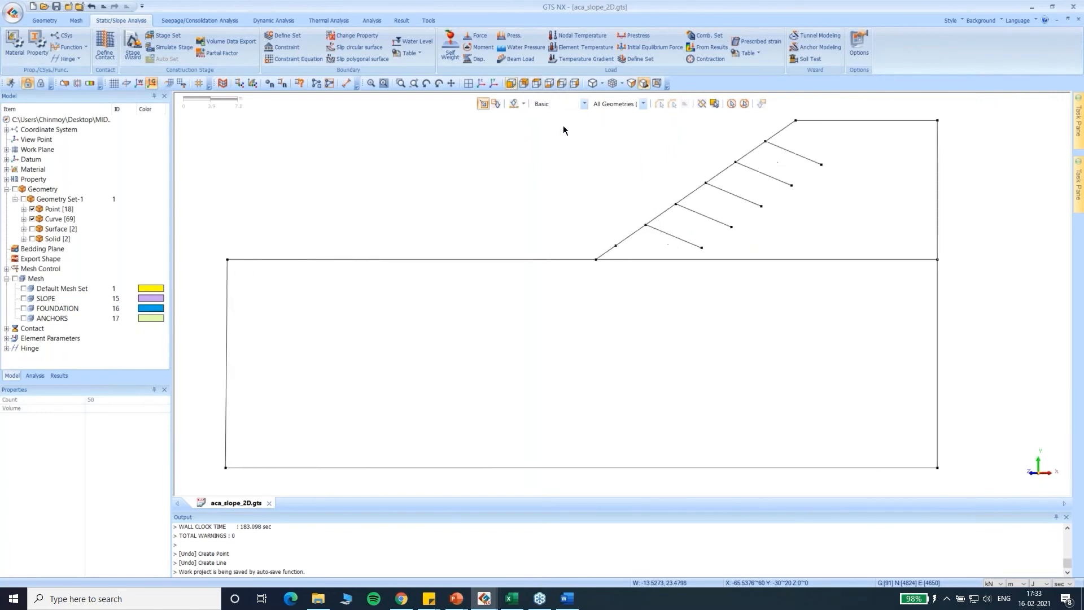
click(851, 169)
click(820, 188)
click(754, 224)
click(788, 206)
click(711, 238)
right_click(711, 241)
click(737, 259)
scroll(501, 229, down, 3)
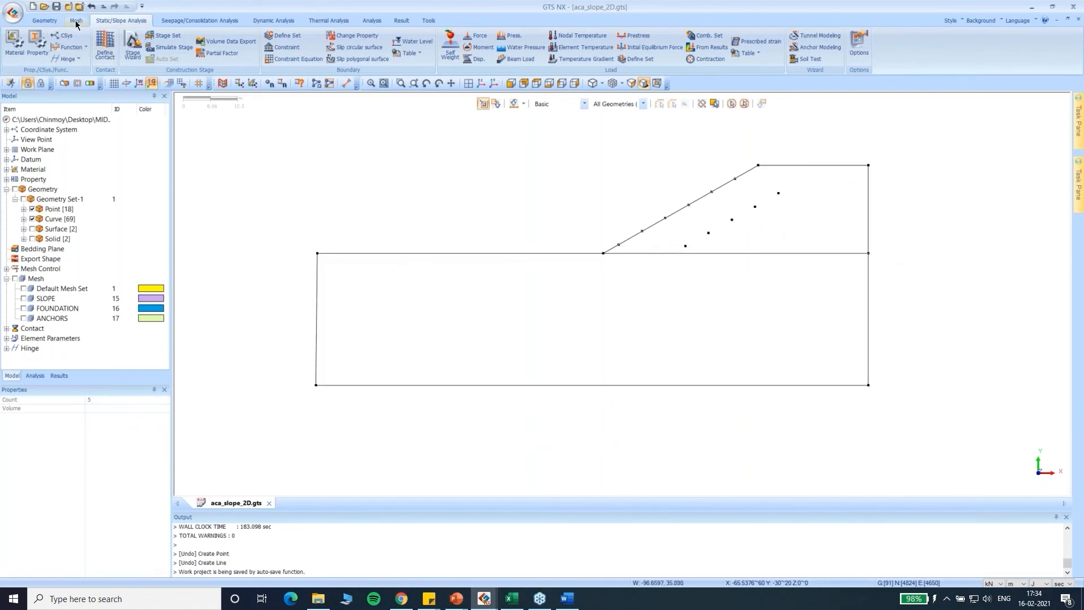
Make a face from the boundary edges of the upper slope region in Geometry Set-1.
click(45, 20)
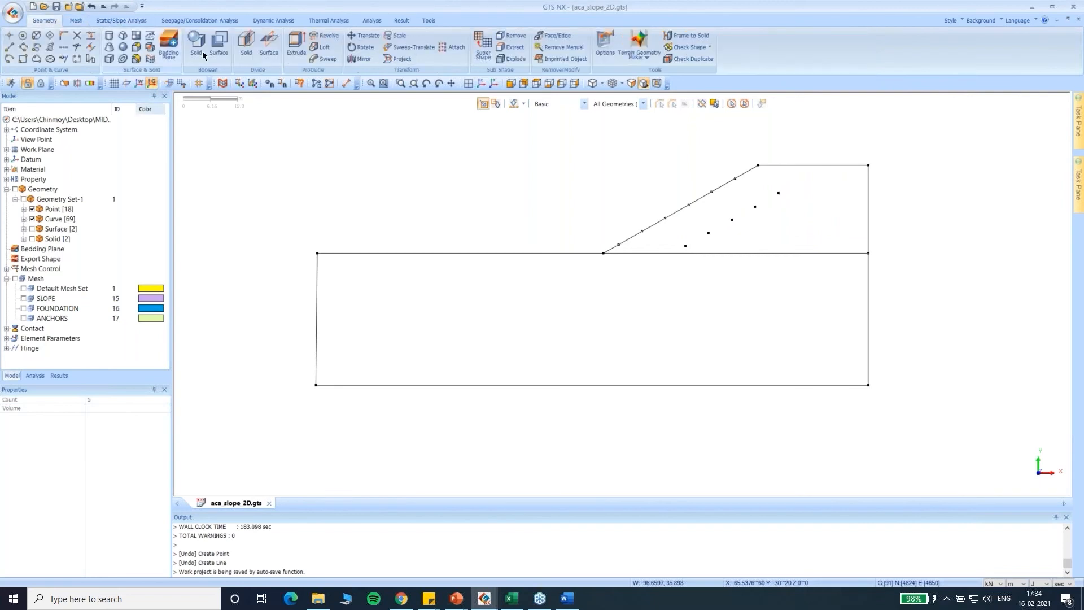
click(138, 37)
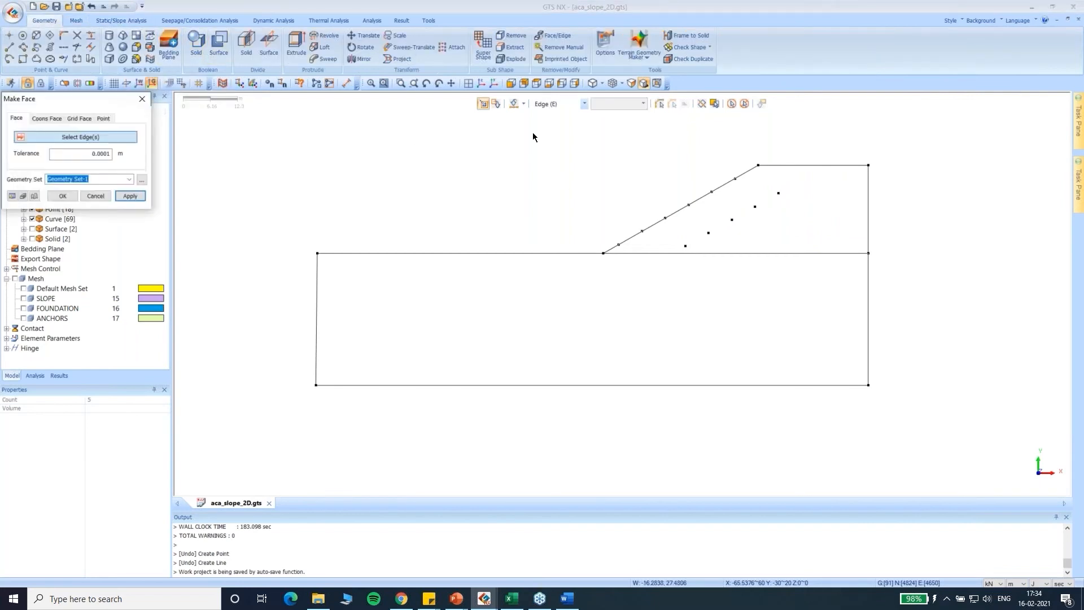
drag(957, 298, 959, 298)
click(129, 196)
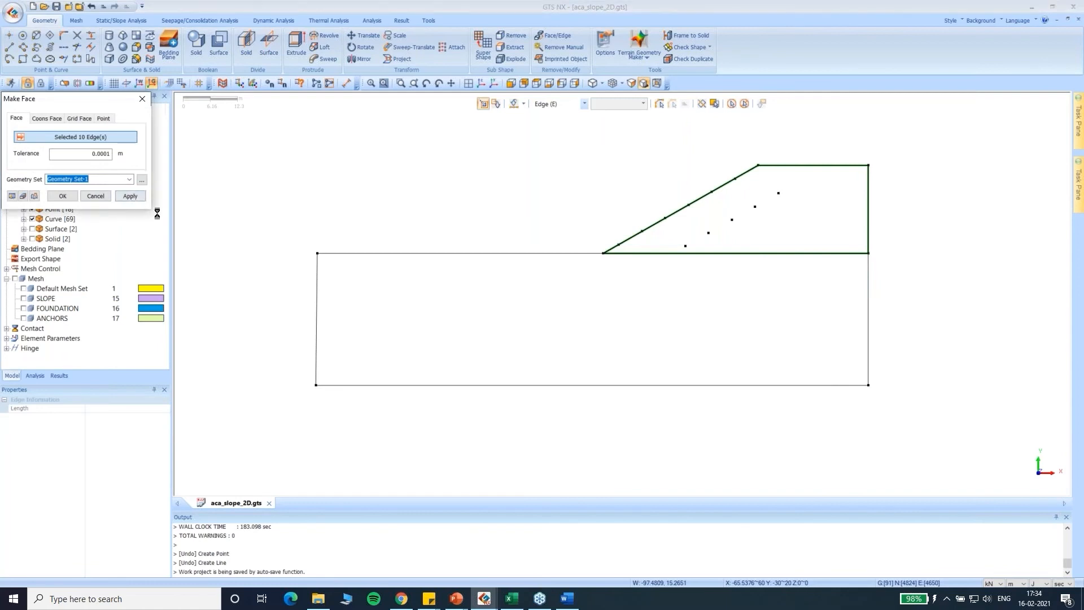
Try to make a face from the edges caught by a selection around the foundation block.
drag(304, 242, 902, 422)
click(128, 197)
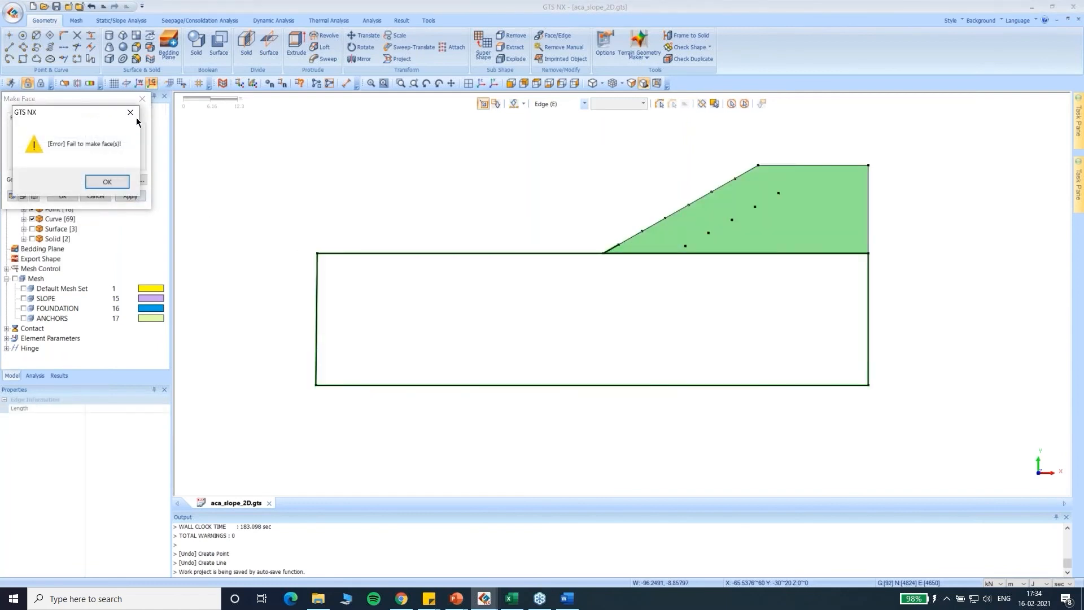
click(130, 113)
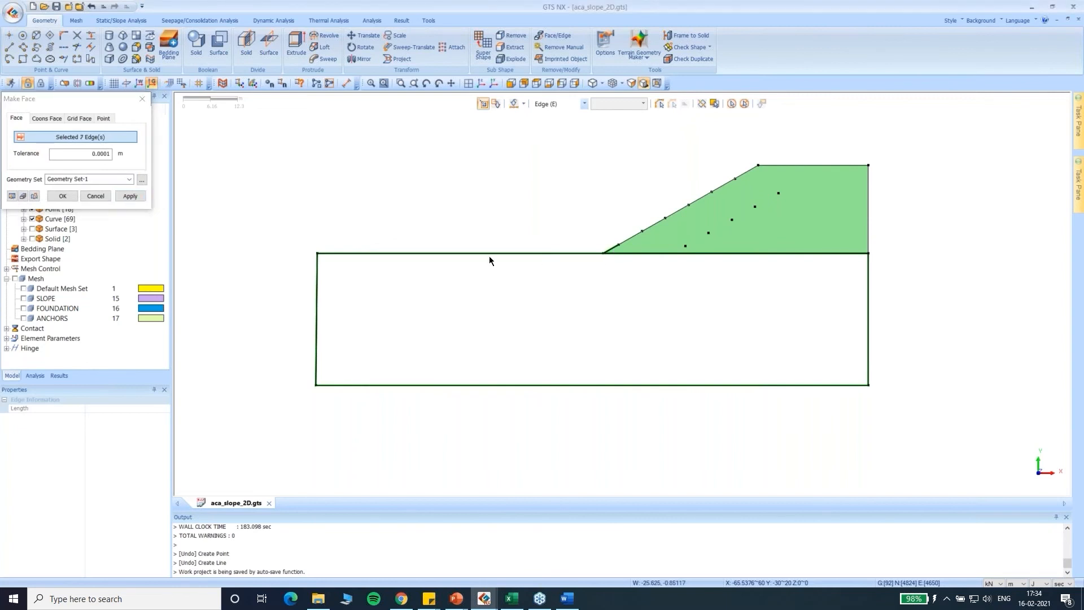
Clear the edge selection and make a face from only the foundation block's boundary edges.
scroll(620, 246, up, 3)
click(745, 103)
drag(412, 276, 981, 424)
click(133, 198)
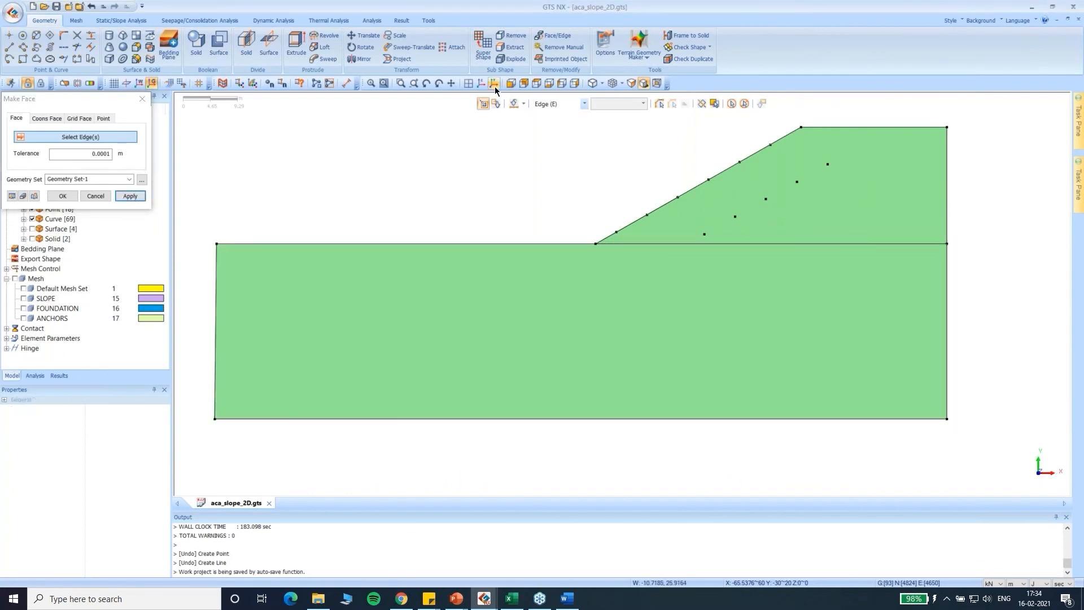
Extrude the slope and foundation faces 100 m along the Z datum axis as solids in Geometry Set-1.
click(495, 86)
click(143, 99)
click(296, 44)
click(730, 103)
click(127, 85)
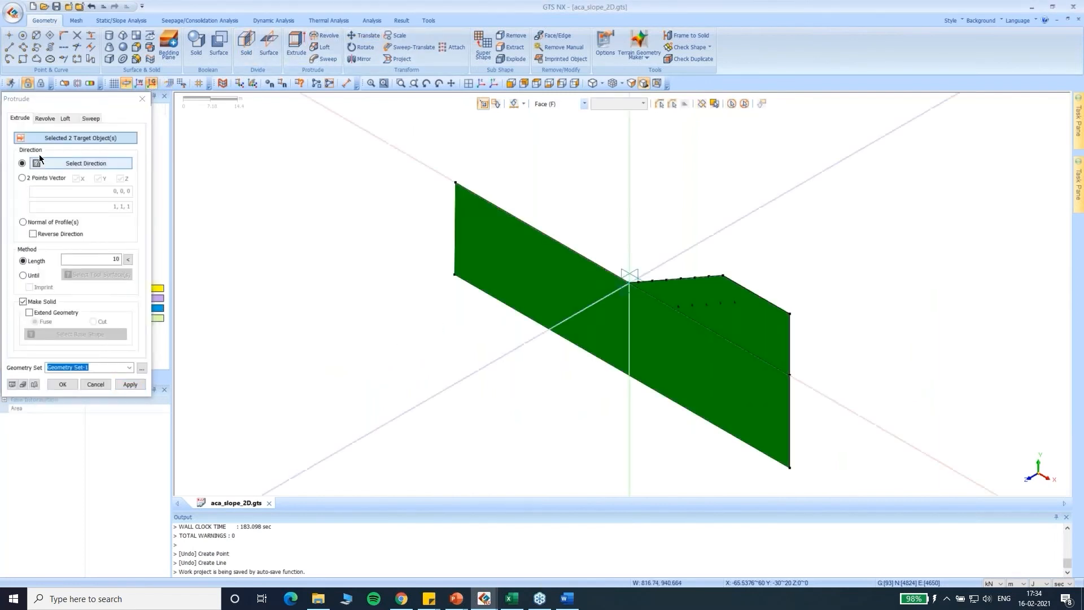
click(76, 162)
click(812, 179)
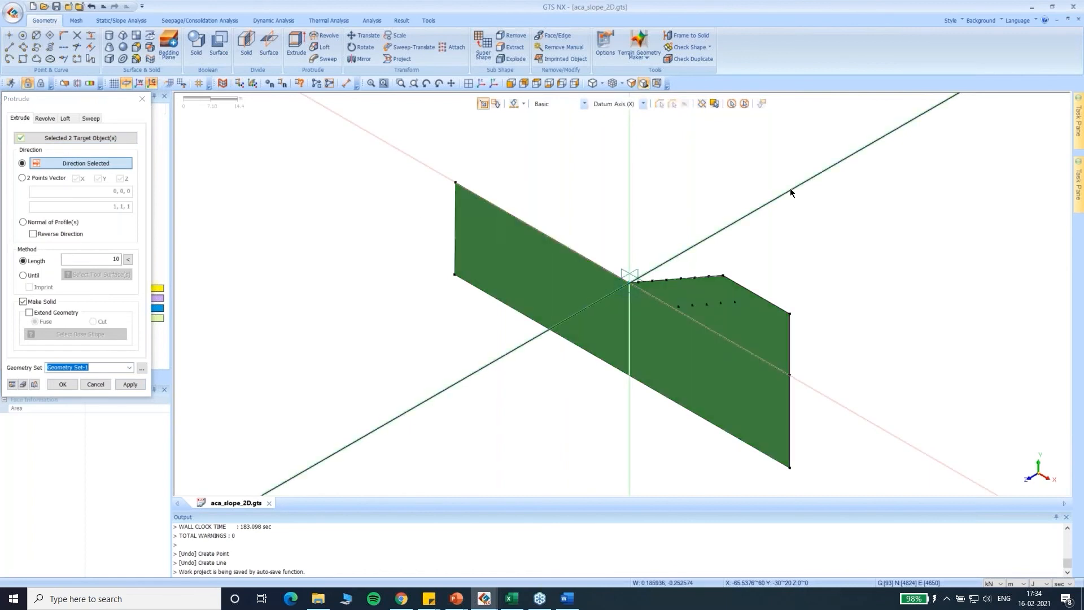
text(100)
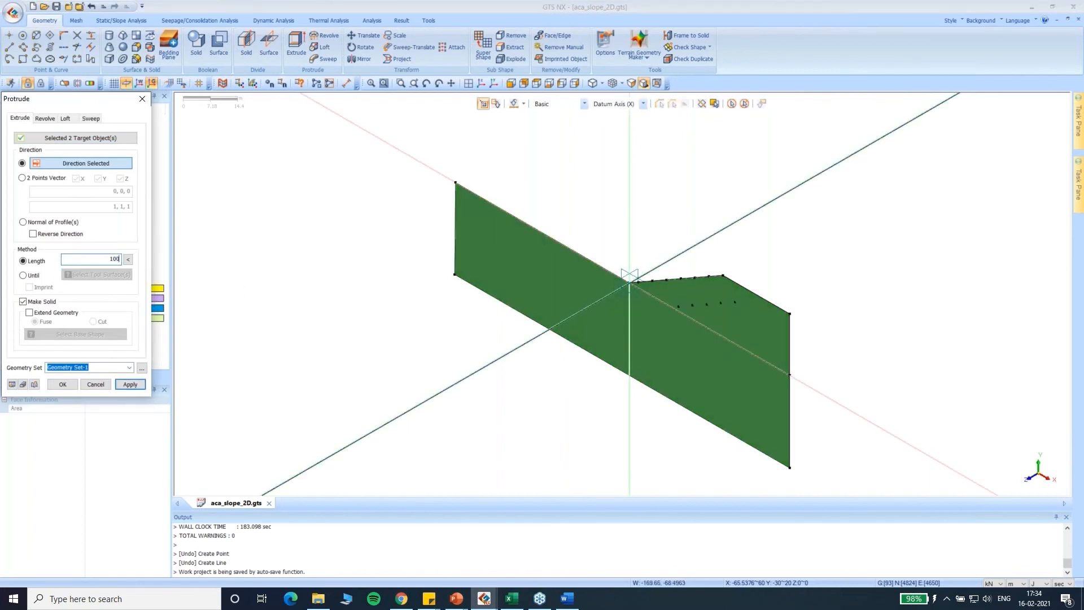
click(63, 385)
scroll(564, 164, down, 3)
middle_drag(510, 316, 562, 351)
mouse_move(563, 259)
middle_down()
mouse_move(566, 291)
mouse_move(578, 273)
middle_up()
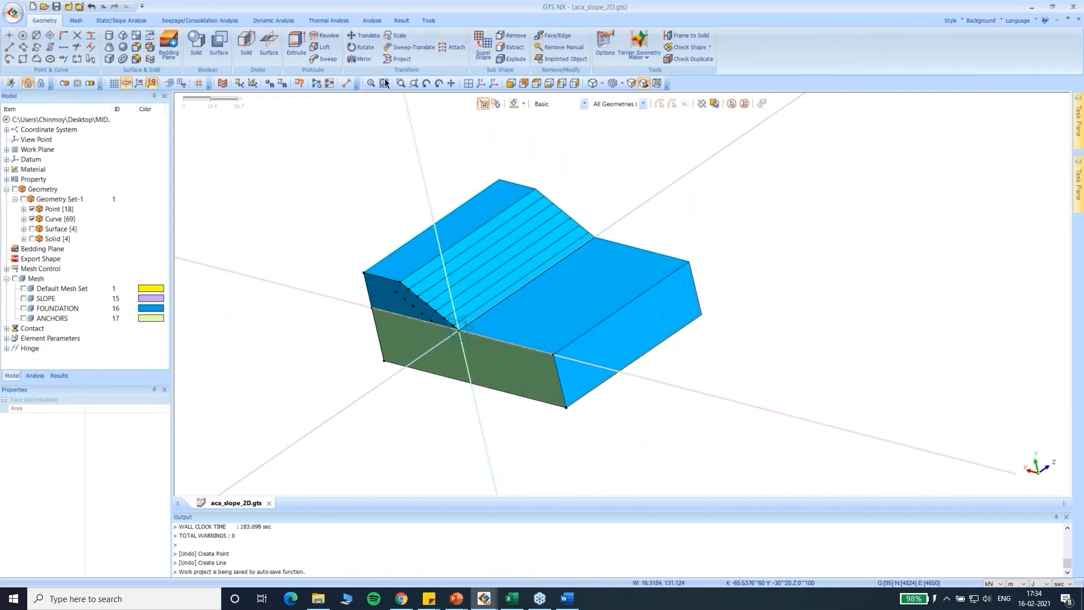
Try the 3D model type in the analysis settings and cancel the change.
click(372, 20)
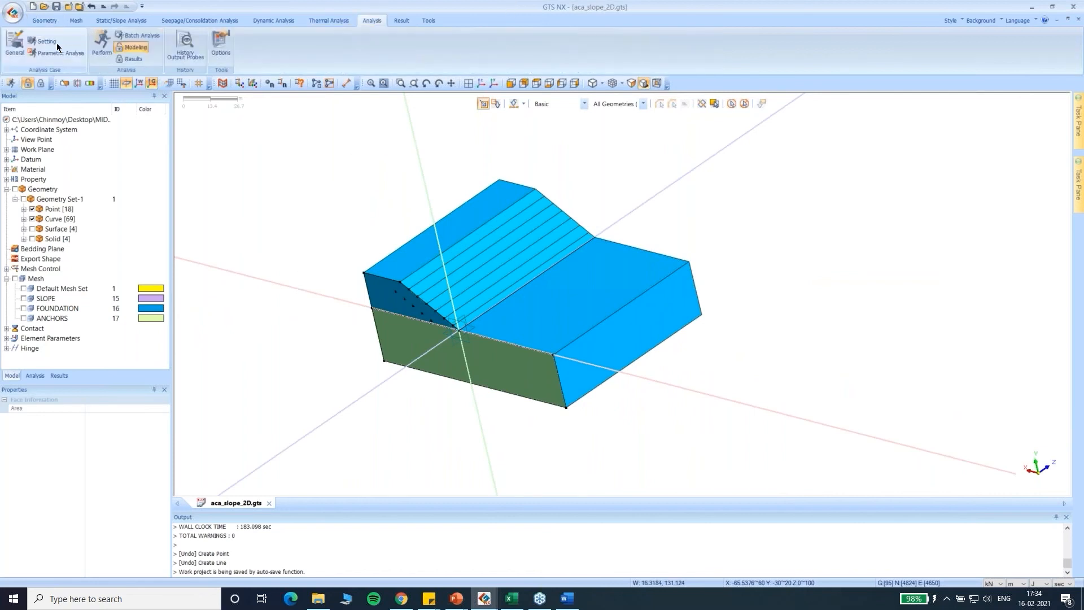
click(45, 41)
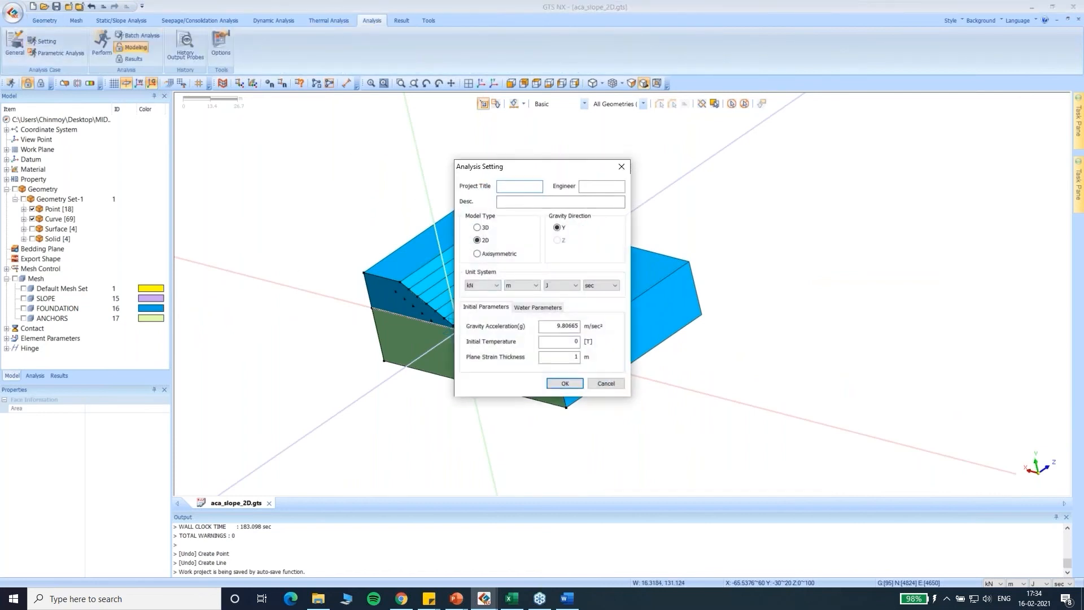
click(478, 229)
click(607, 383)
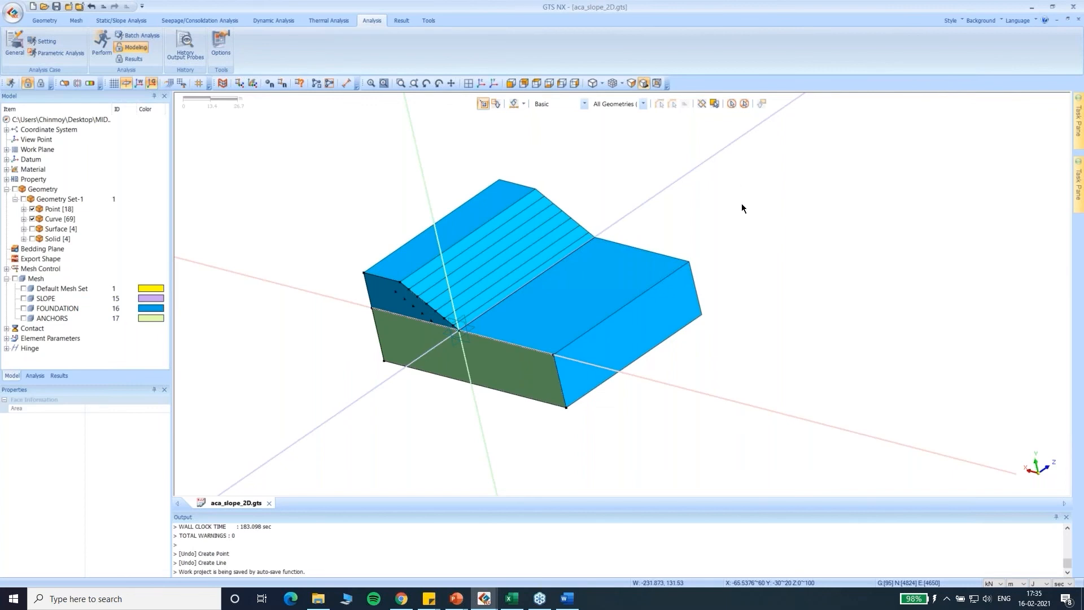
scroll(743, 210, down, 3)
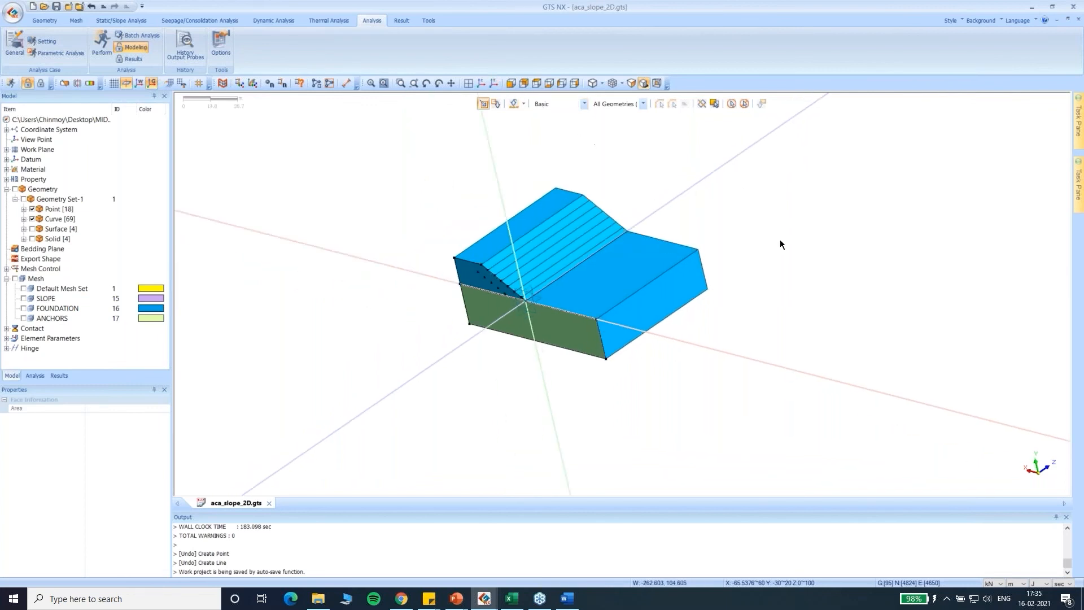
scroll(779, 243, down, 2)
middle_drag(776, 248, 632, 175)
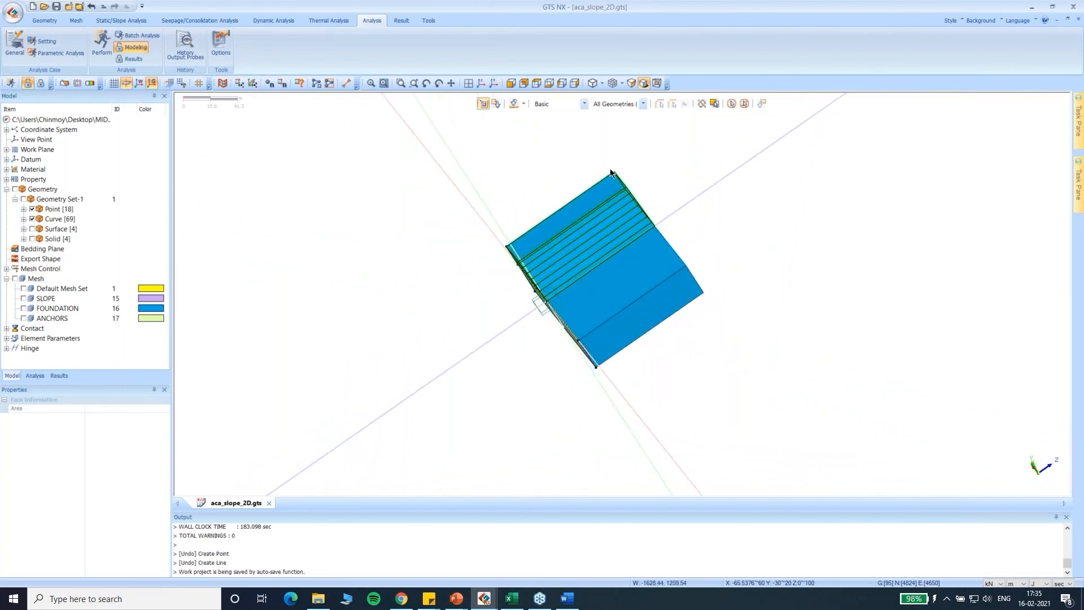